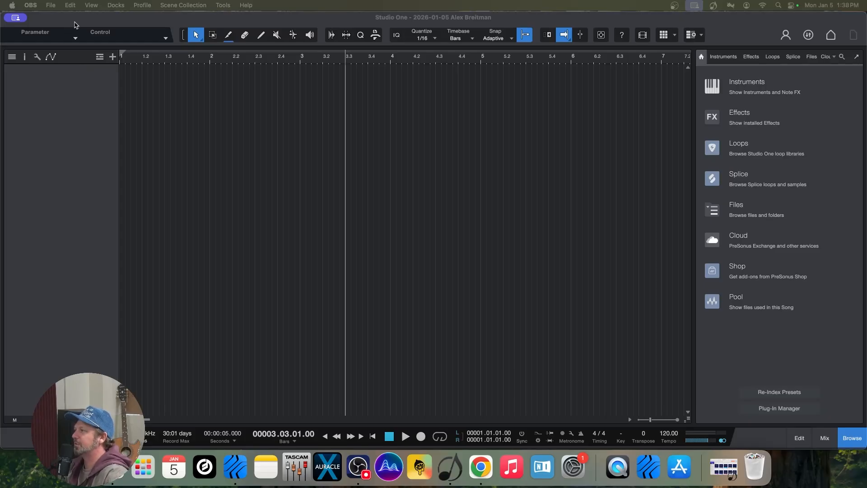
# Step: Start adding new audio tracks to the song and set the track count to 8
pyautogui.click(75, 61)
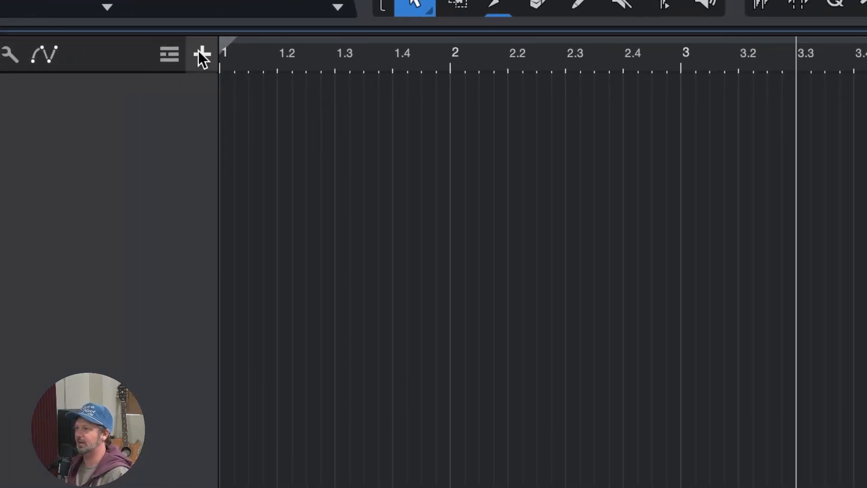
pyautogui.click(201, 52)
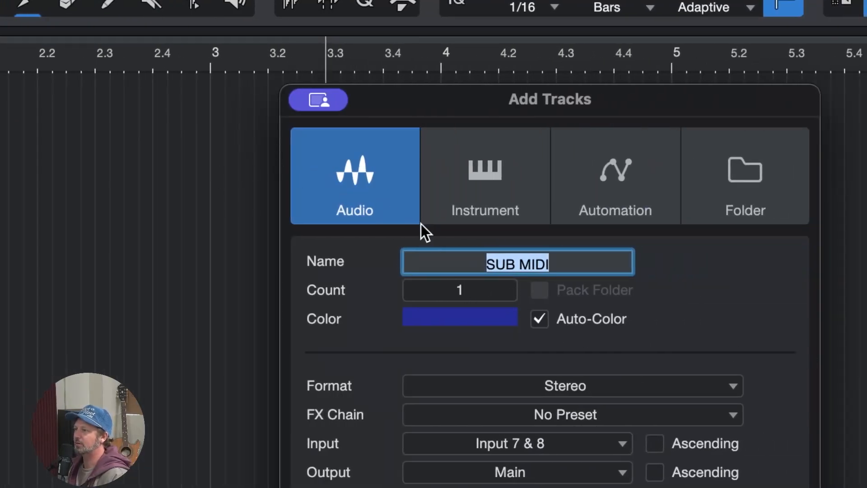
pyautogui.click(467, 279)
pyautogui.click(464, 288)
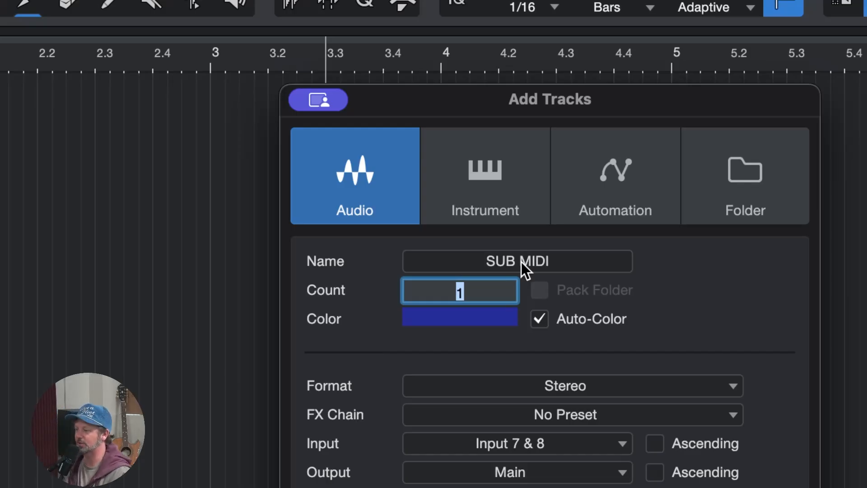
pyautogui.write('8')
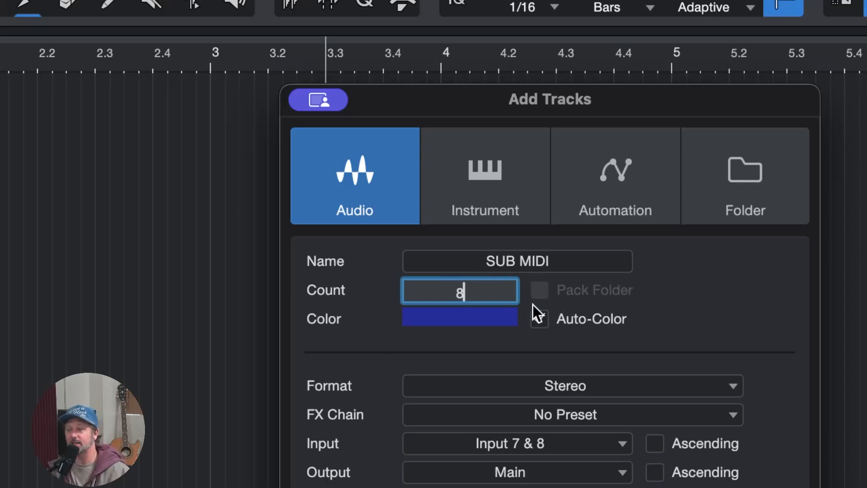
pyautogui.press('Return')
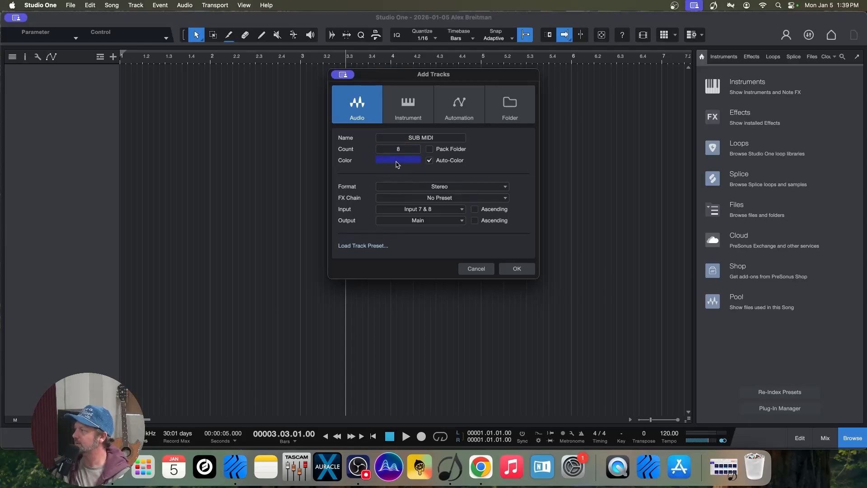
# Step: Turn off automatic coloring and choose bright red as the color for the new tracks
pyautogui.click(430, 161)
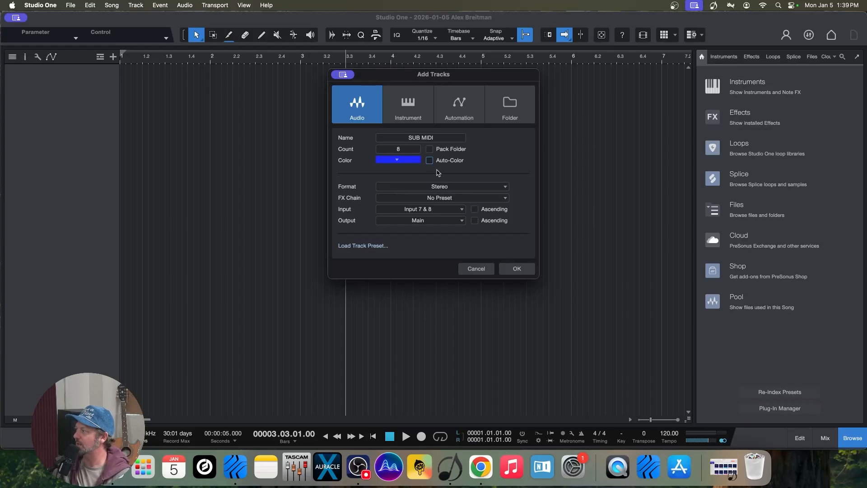
pyautogui.click(408, 161)
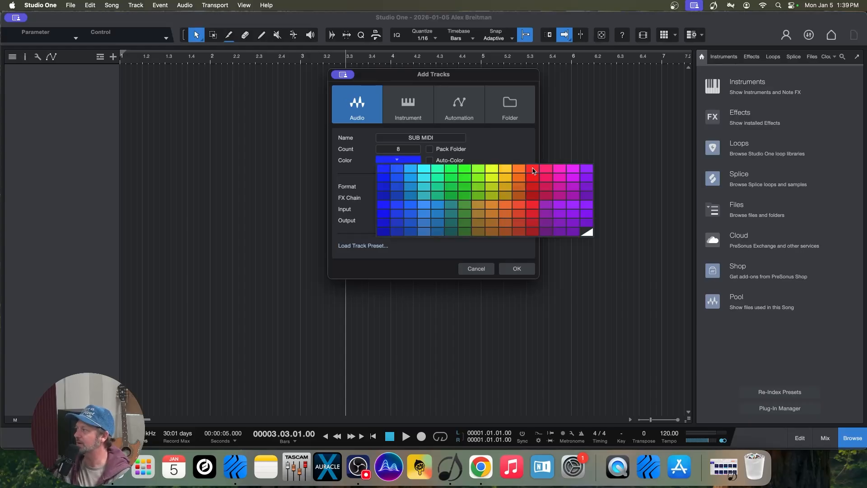
pyautogui.click(532, 169)
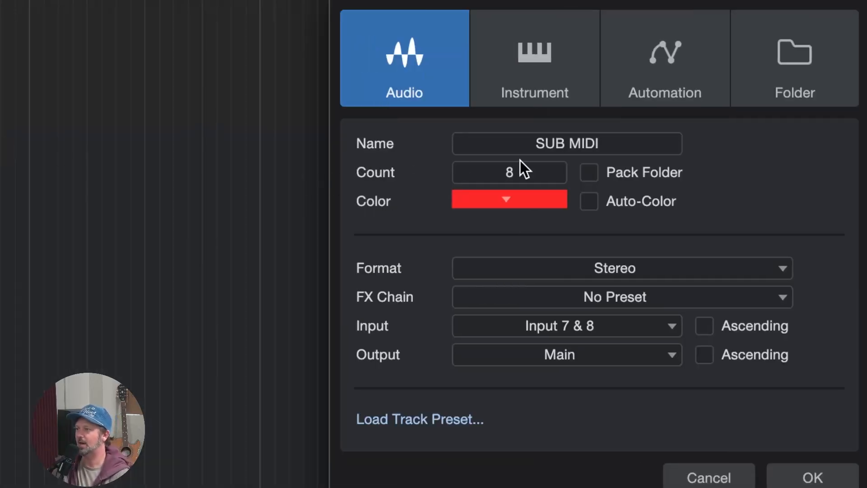
# Step: Name the new tracks Drums and add them to the song as stereo audio tracks
pyautogui.click(559, 147)
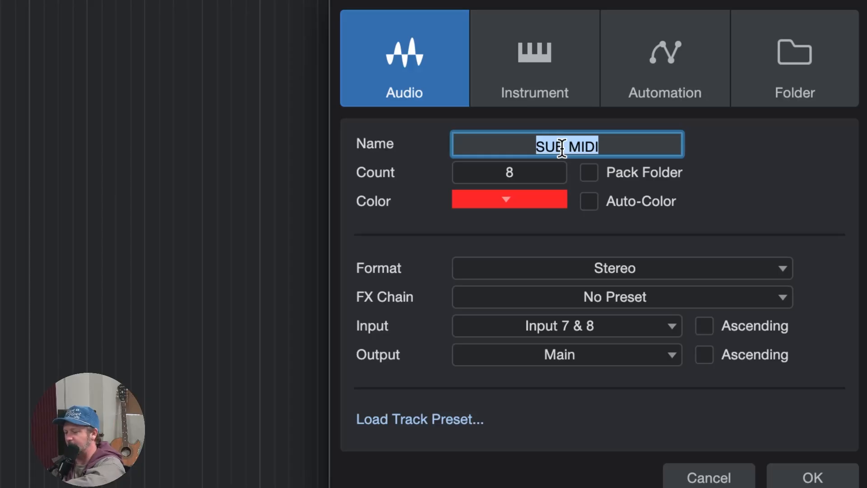
pyautogui.write('Drums')
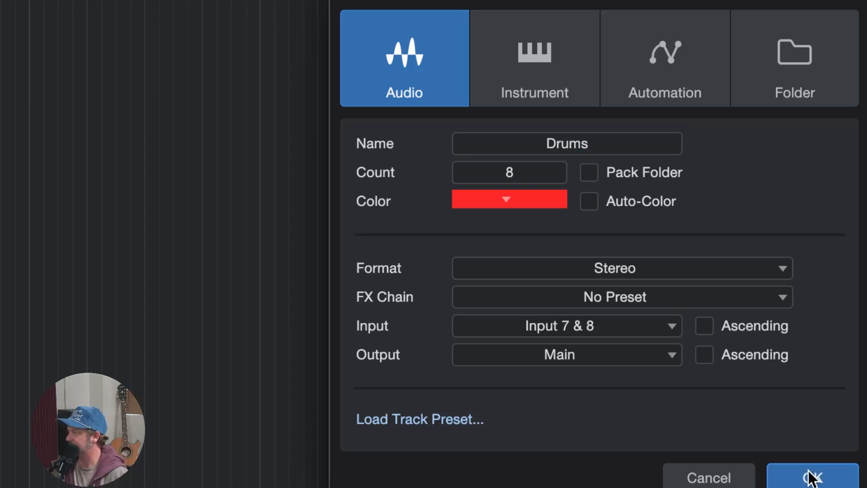
pyautogui.click(789, 474)
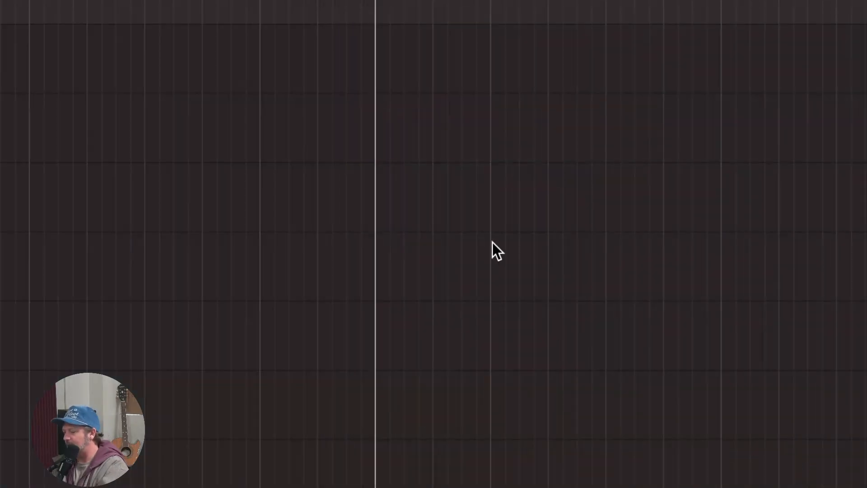
pyautogui.press('3')
pyautogui.press('1')
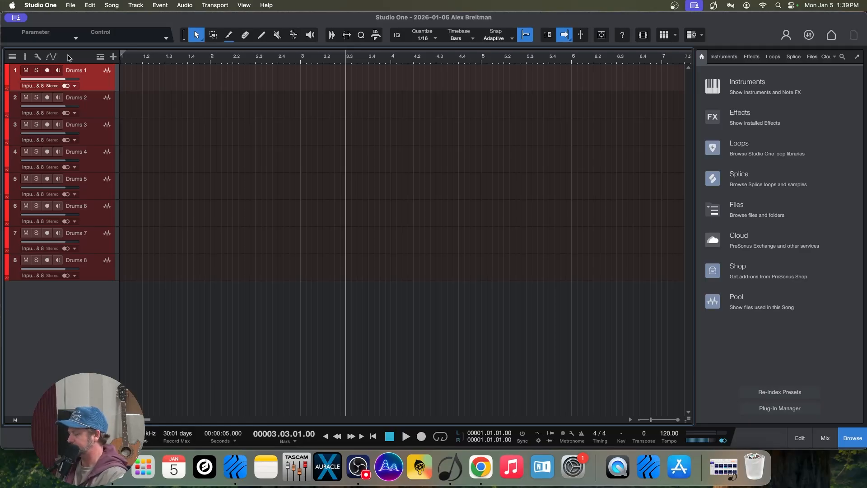
# Step: Enable the display of track icons in the arrangement's track list
pyautogui.click(38, 57)
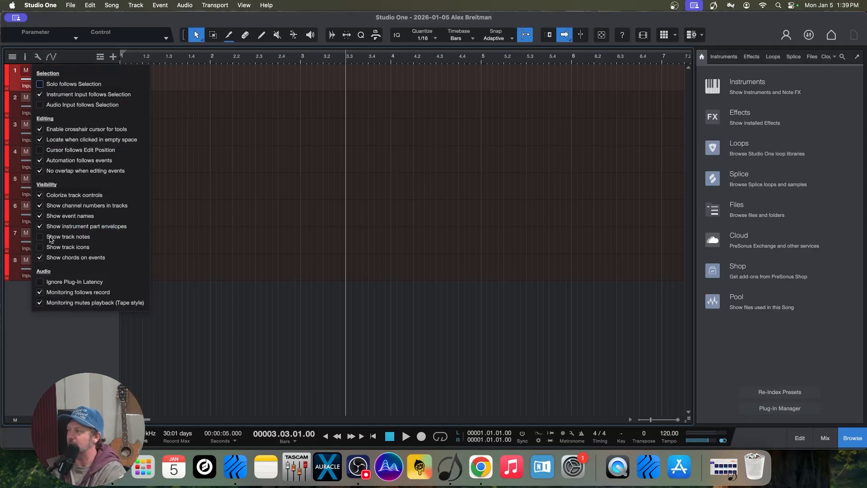
pyautogui.click(39, 247)
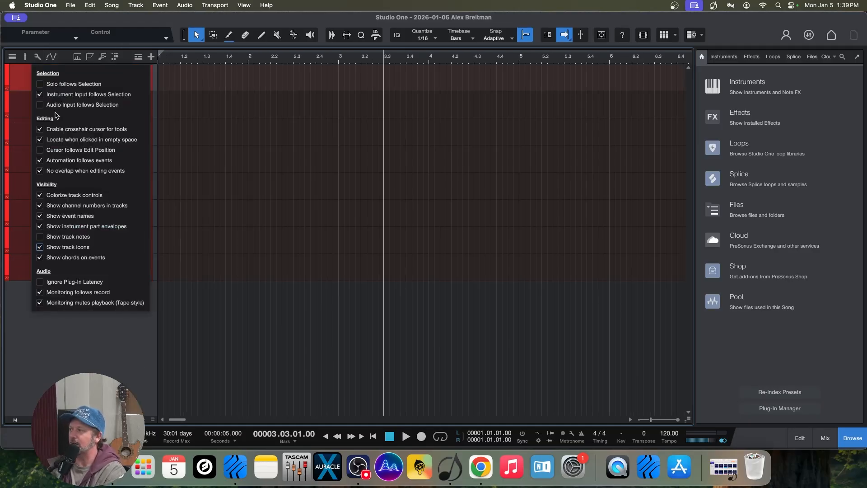
pyautogui.click(59, 323)
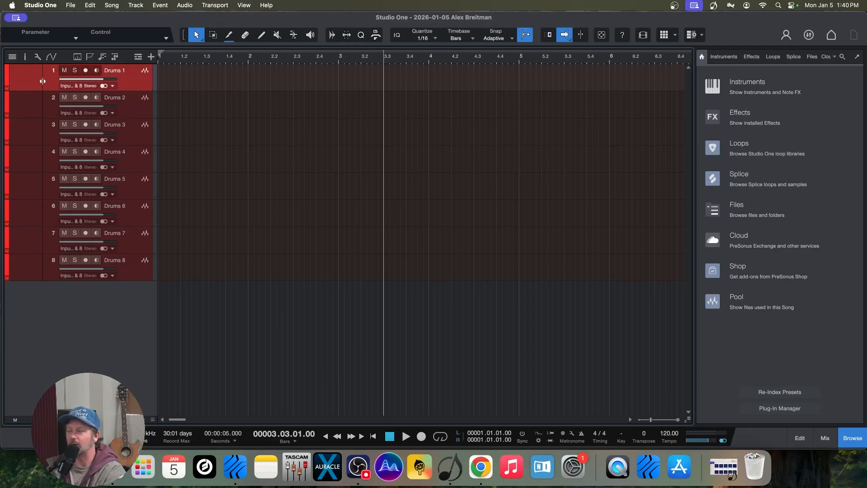
# Step: Rename the first two drum tracks KICK 1 and SNARE 1
pyautogui.doubleClick(118, 73)
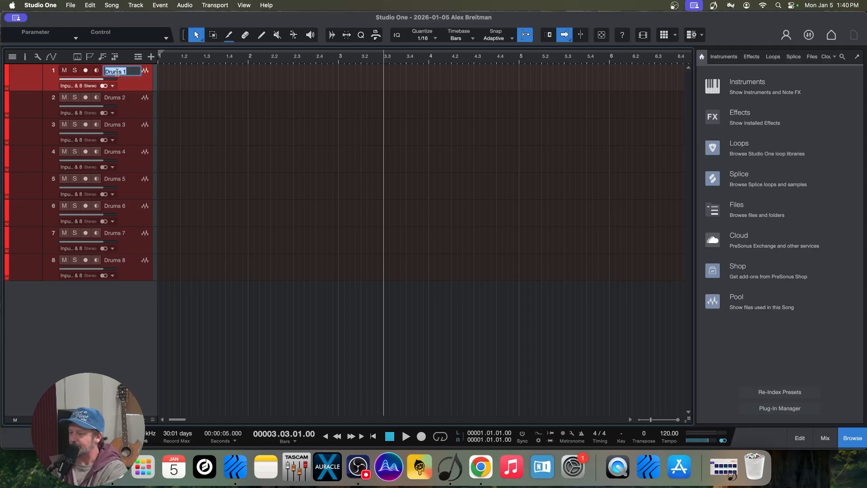
pyautogui.press('capslock')
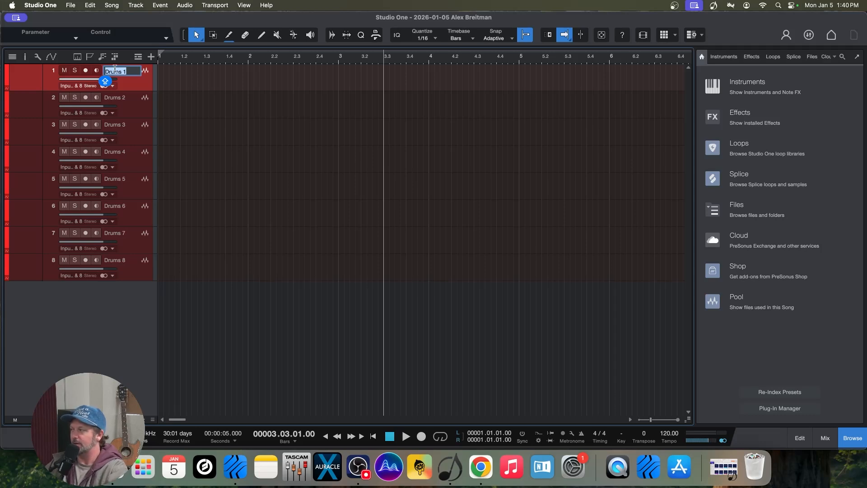
pyautogui.write('KICK')
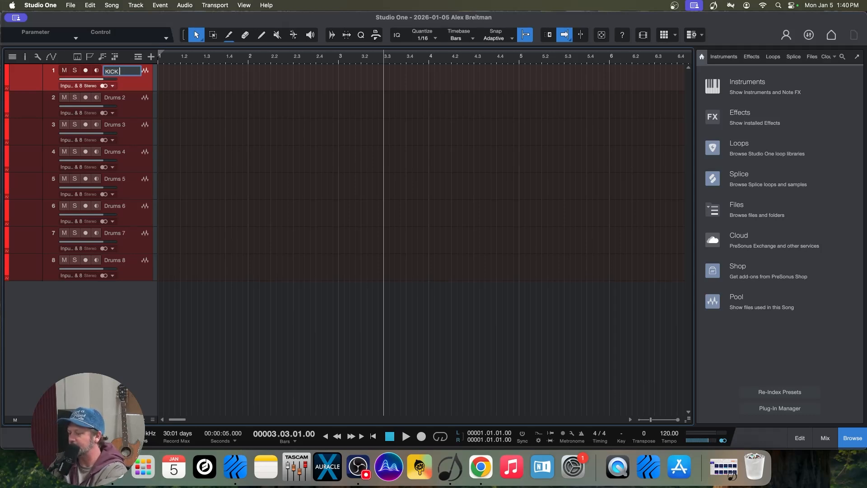
pyautogui.write(' 1')
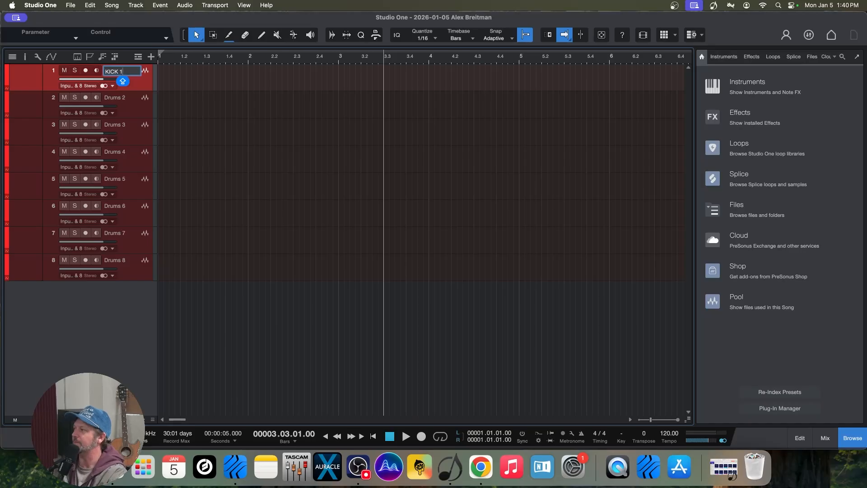
pyautogui.doubleClick(116, 98)
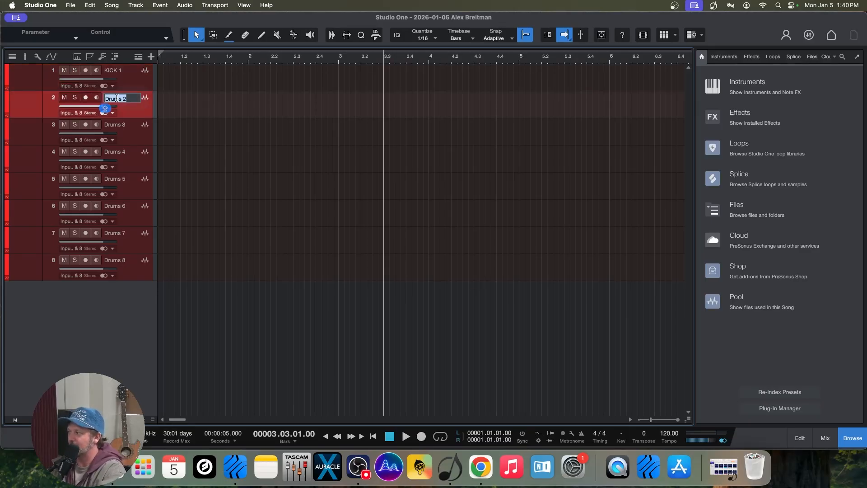
pyautogui.write('SNARE 1')
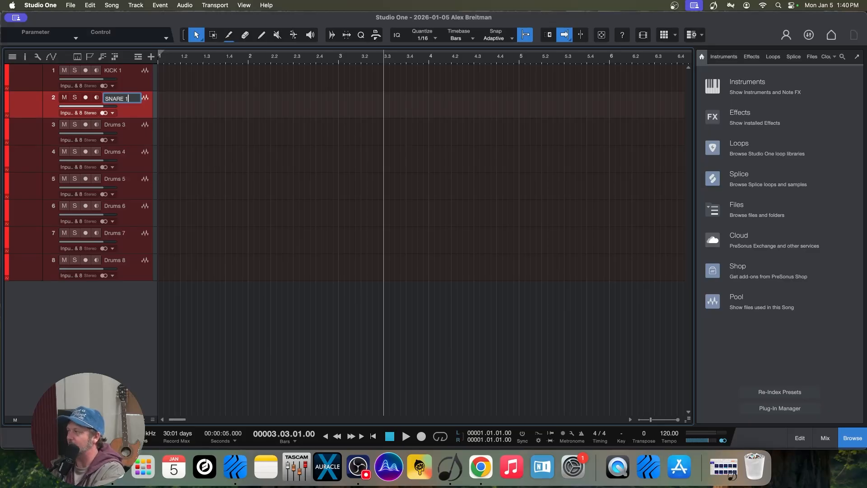
# Step: Rename the third and fourth drum tracks HATS 1 and HATS 2
pyautogui.doubleClick(113, 125)
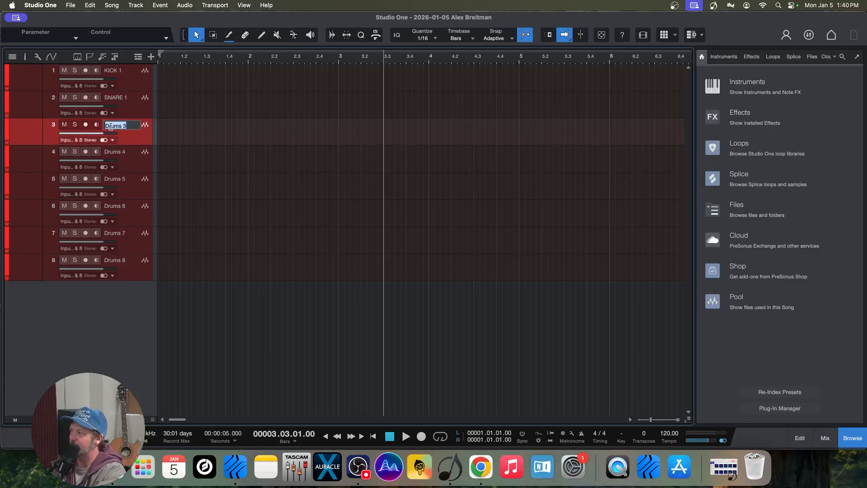
pyautogui.write('HATS 1')
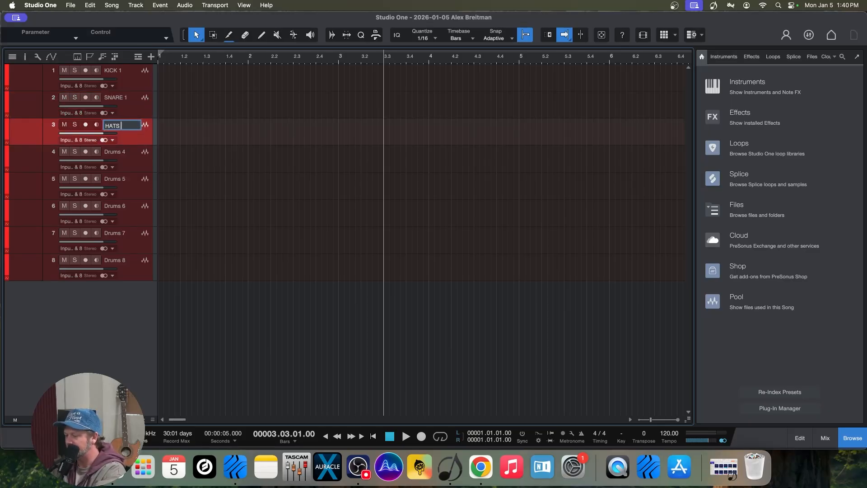
pyautogui.doubleClick(118, 154)
pyautogui.write('HATS 2')
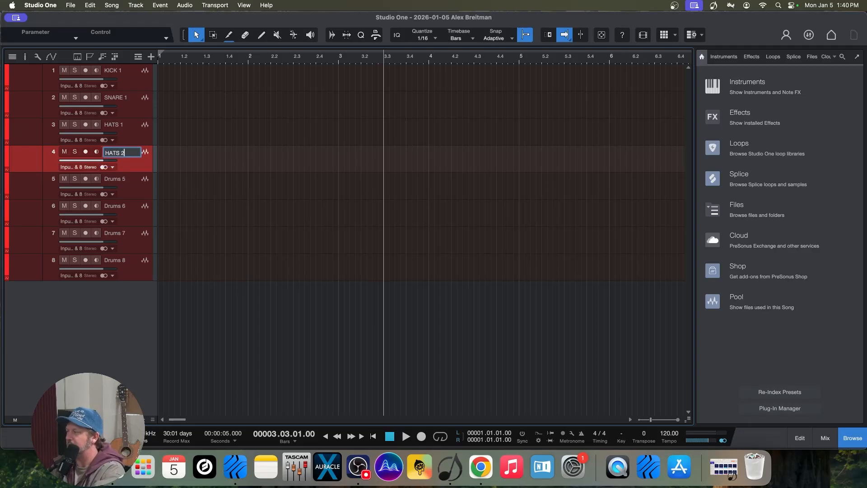
# Step: Rename the fifth drum track SNARE 2 and move it directly below SNARE 1
pyautogui.doubleClick(116, 179)
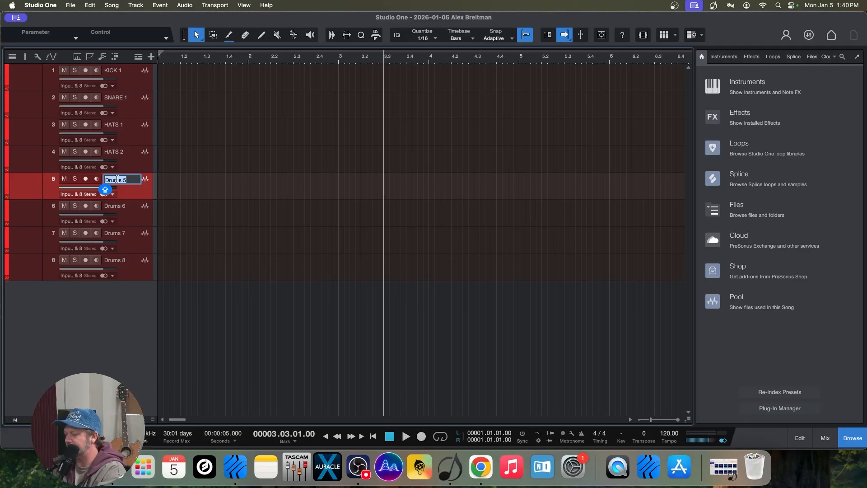
pyautogui.write('SNARE 2')
pyautogui.click(121, 207)
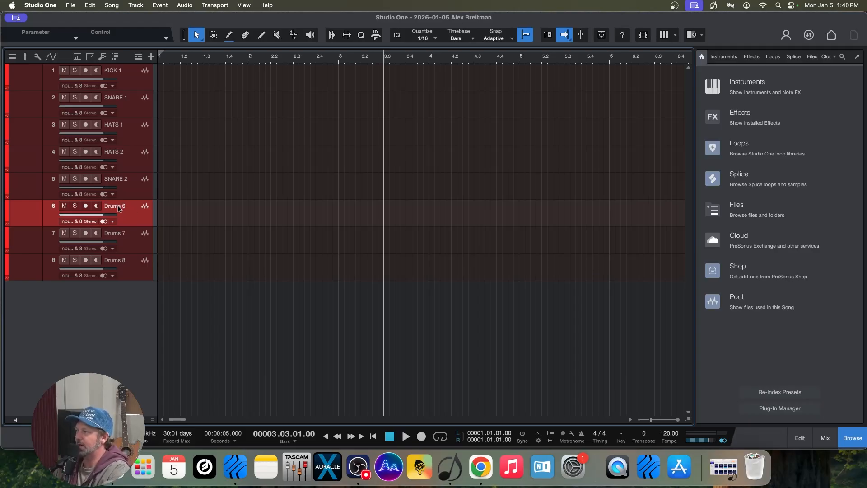
pyautogui.moveTo(127, 183); pyautogui.dragTo(128, 123)
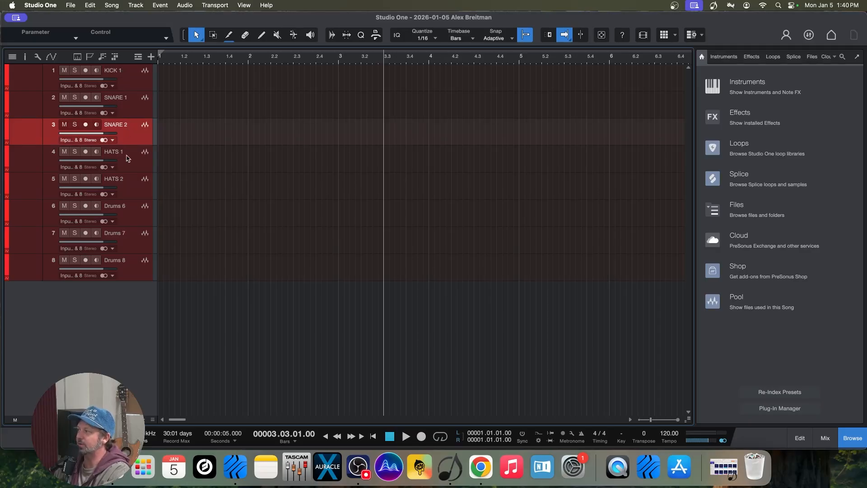
pyautogui.click(116, 202)
pyautogui.press('F3')
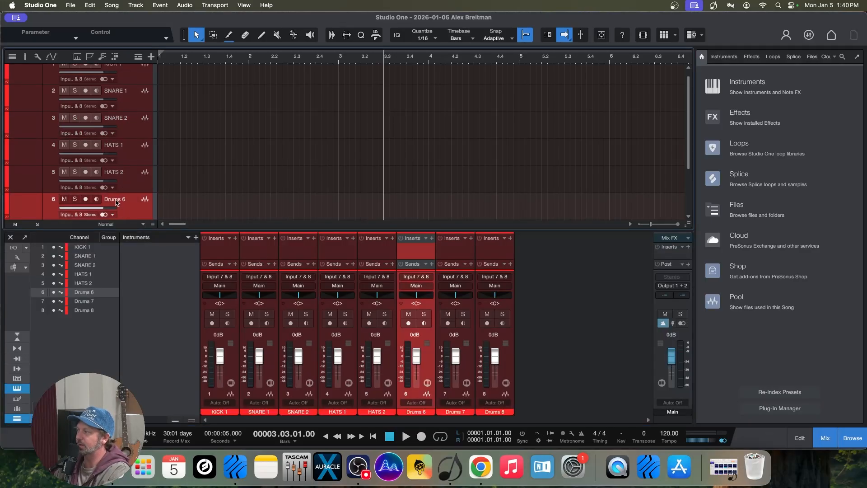
pyautogui.press('F3')
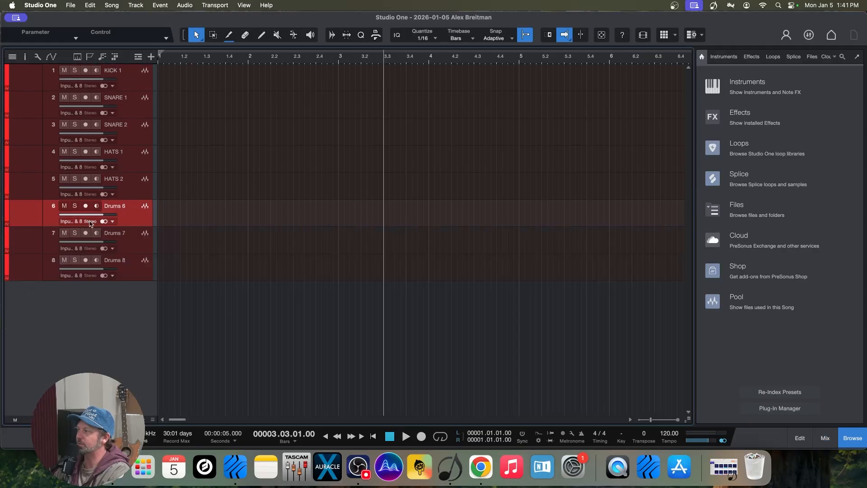
# Step: Rename the sixth drum track PERC 1
pyautogui.doubleClick(114, 207)
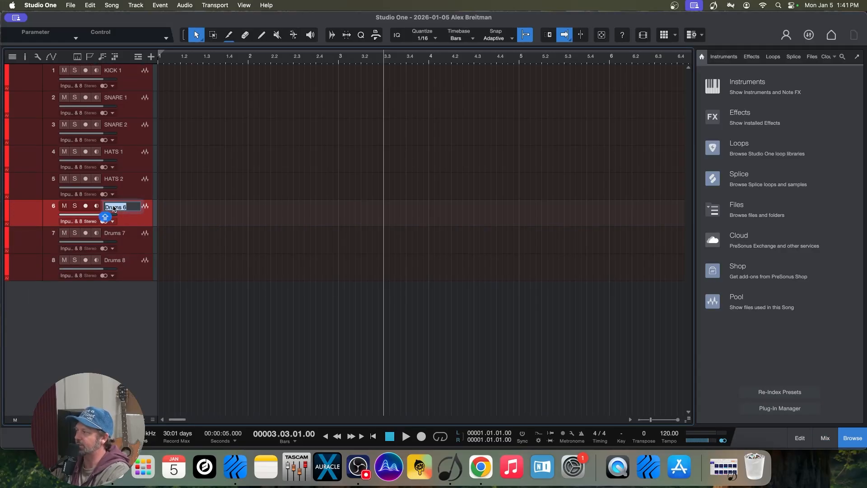
pyautogui.write('P-ERC 1')
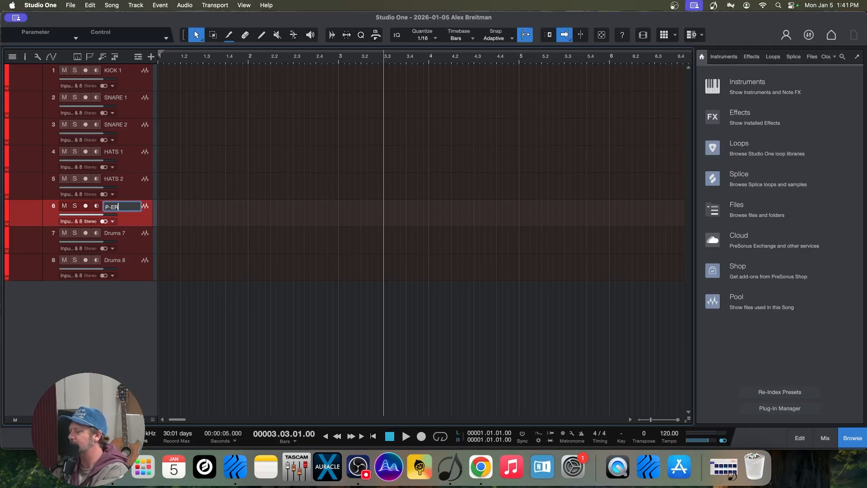
pyautogui.click(110, 207)
pyautogui.press('BackSpace')
# Step: Rename the last two drum tracks PERC 2 and PERC 3
pyautogui.doubleClick(116, 234)
pyautogui.write('P')
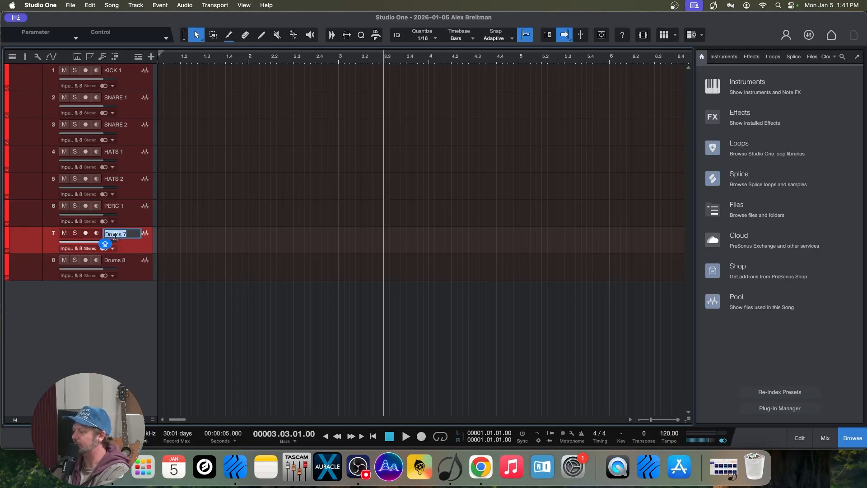
pyautogui.write('ERC 2')
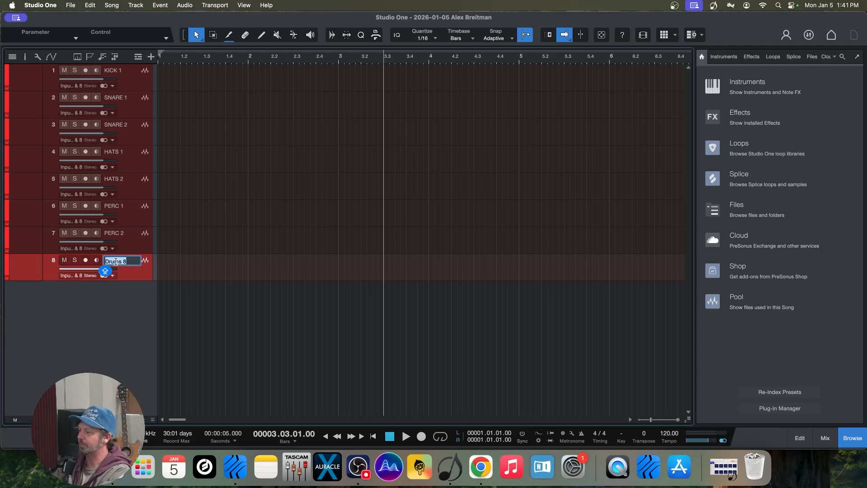
pyautogui.write('PERC 3')
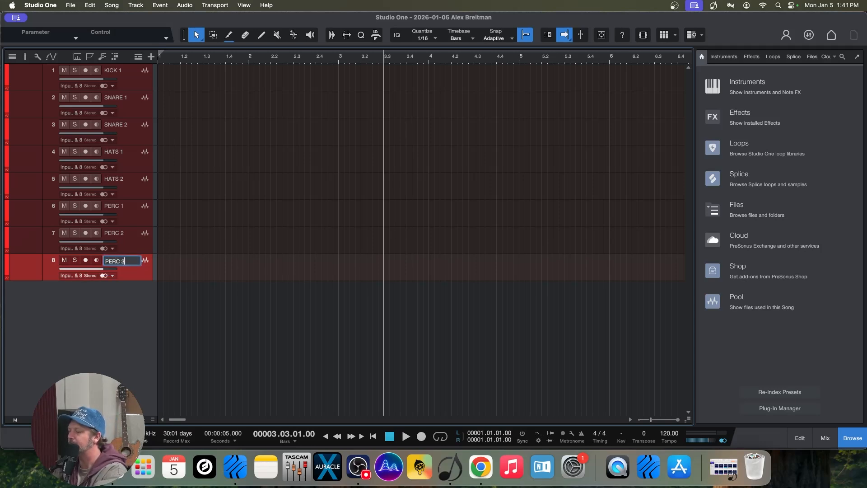
pyautogui.click(113, 311)
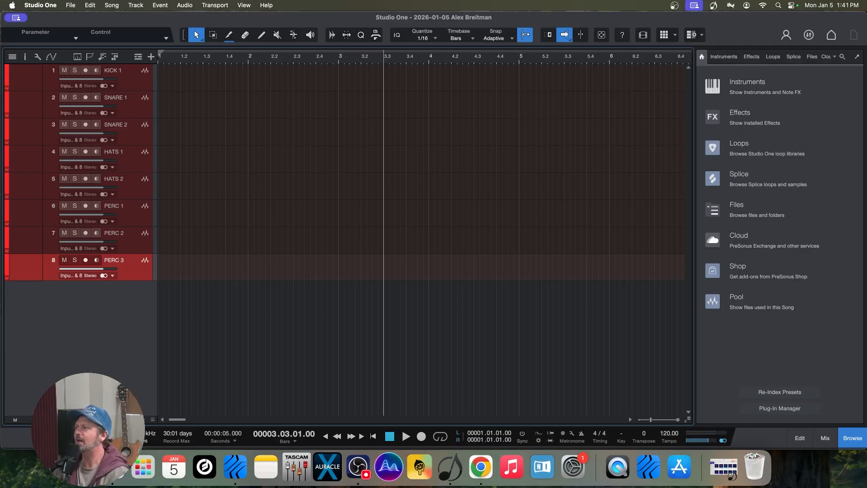
# Step: Assign the Kick icon from the Drums category to the KICK 1 track
pyautogui.click(28, 82)
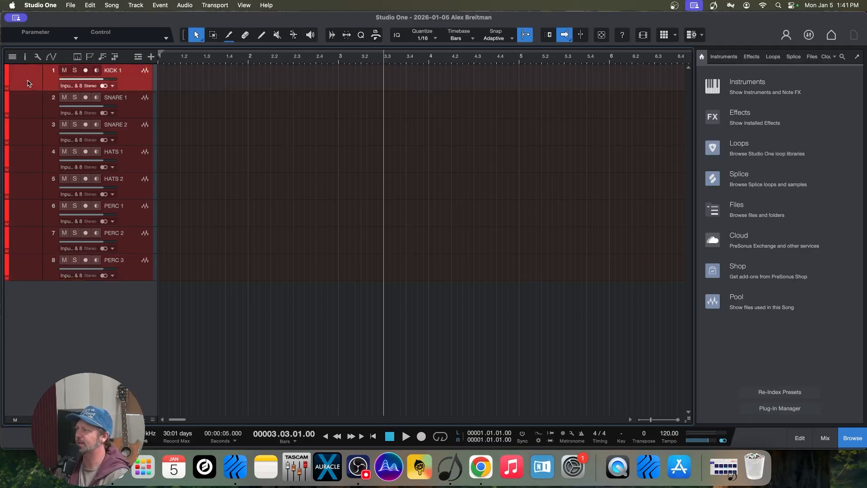
pyautogui.click(28, 83)
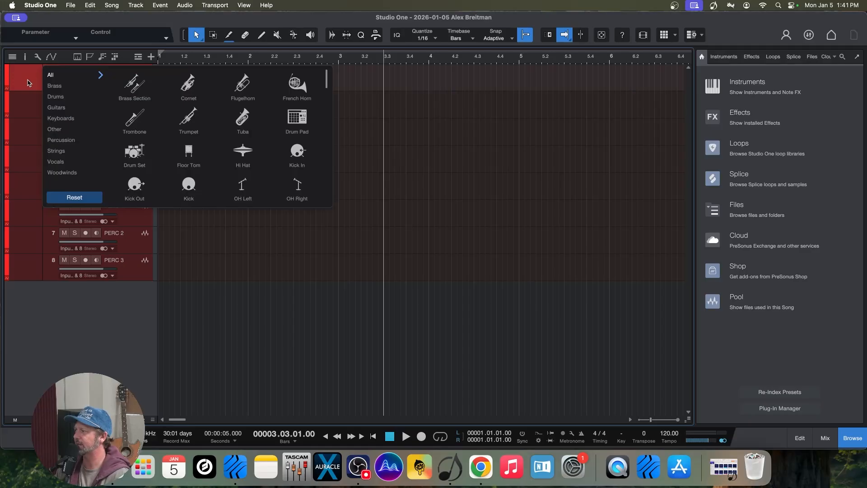
pyautogui.click(56, 97)
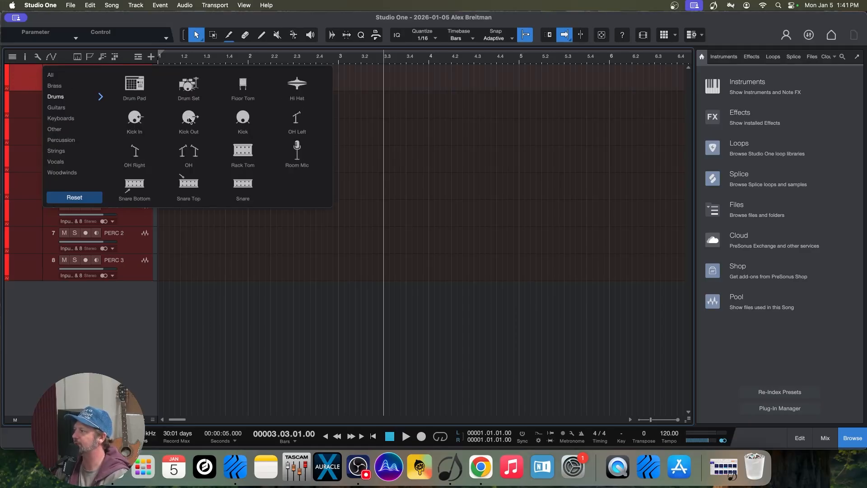
pyautogui.click(242, 119)
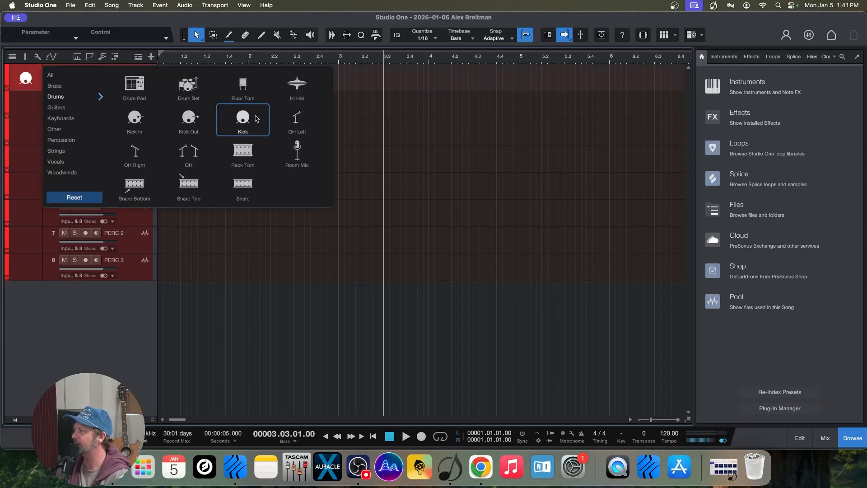
# Step: Assign the Snare icon to the SNARE 1 and SNARE 2 tracks
pyautogui.click(26, 106)
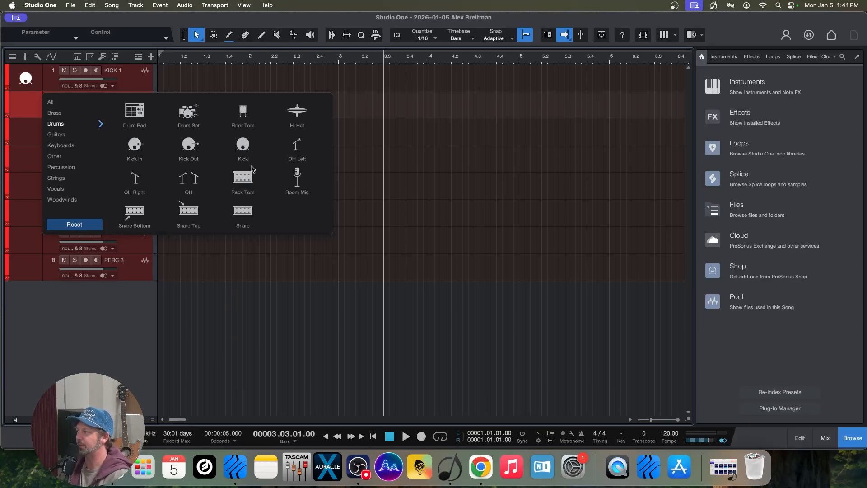
pyautogui.click(247, 209)
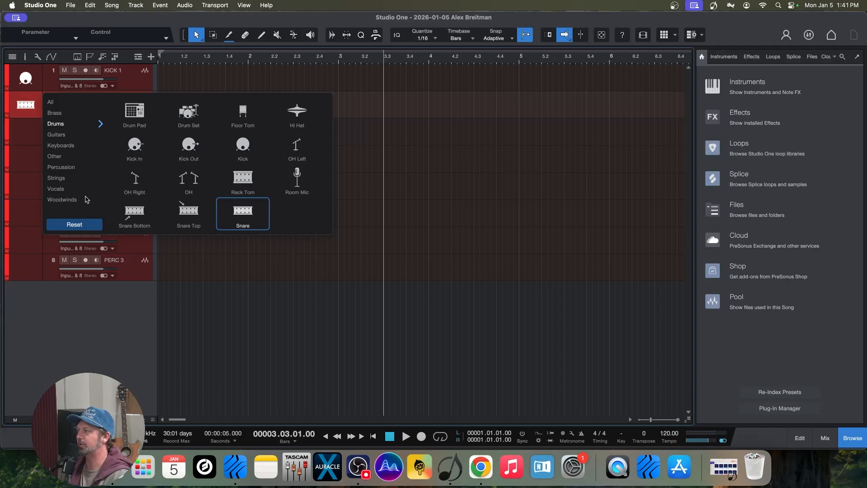
pyautogui.click(20, 128)
pyautogui.click(31, 138)
pyautogui.press('F3')
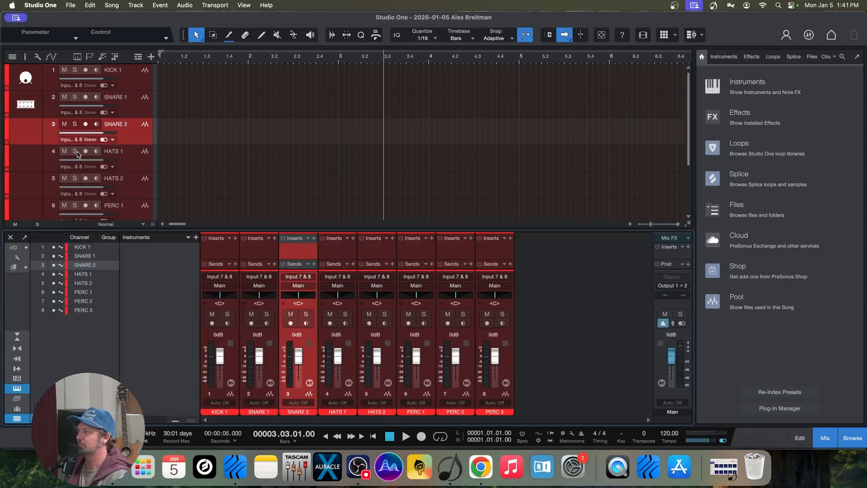
pyautogui.click(29, 134)
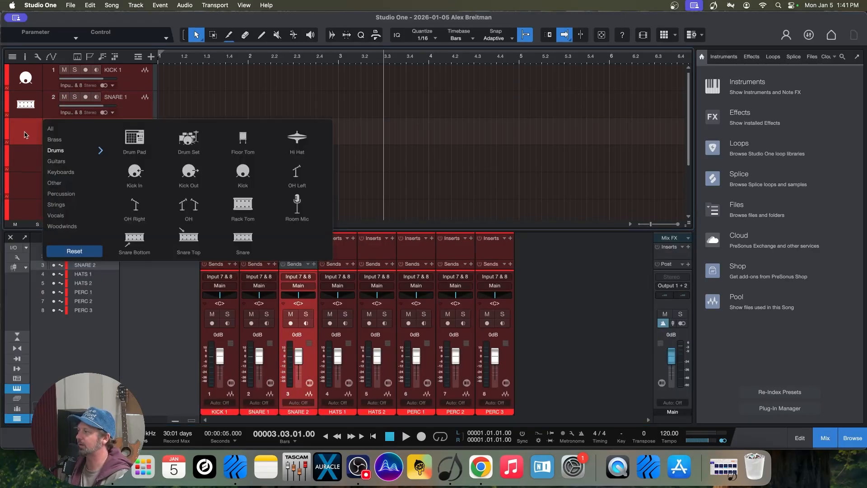
pyautogui.click(243, 238)
# Step: Assign the Hi Hat icon to the HATS 1 and HATS 2 tracks
pyautogui.click(27, 164)
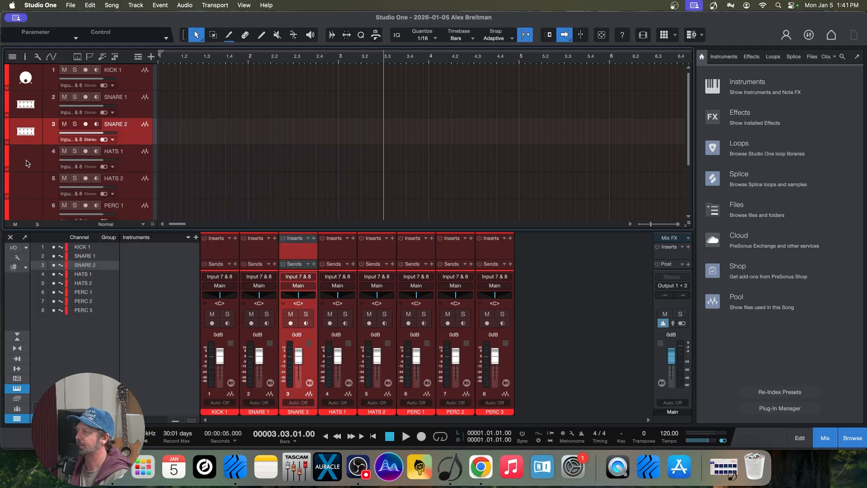
pyautogui.click(27, 163)
pyautogui.click(27, 164)
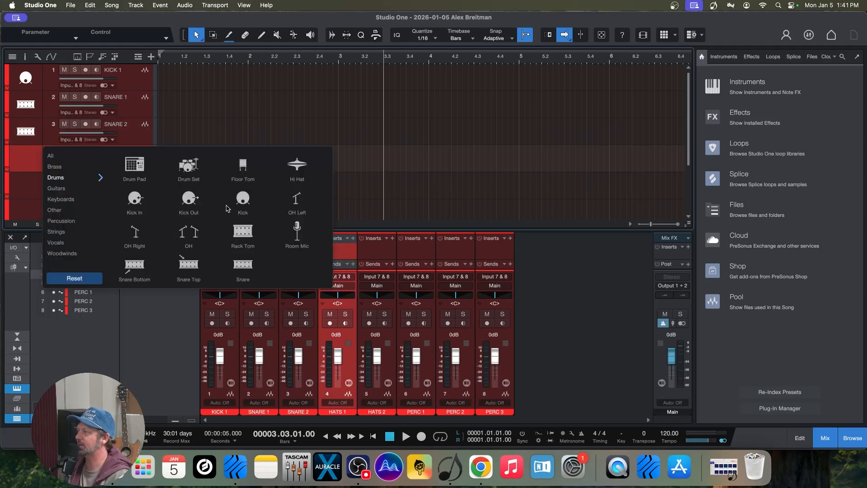
pyautogui.click(293, 168)
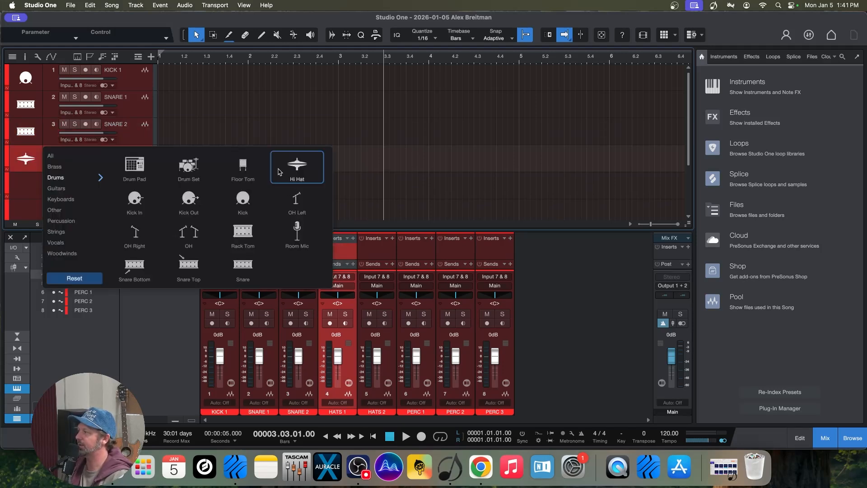
pyautogui.click(28, 189)
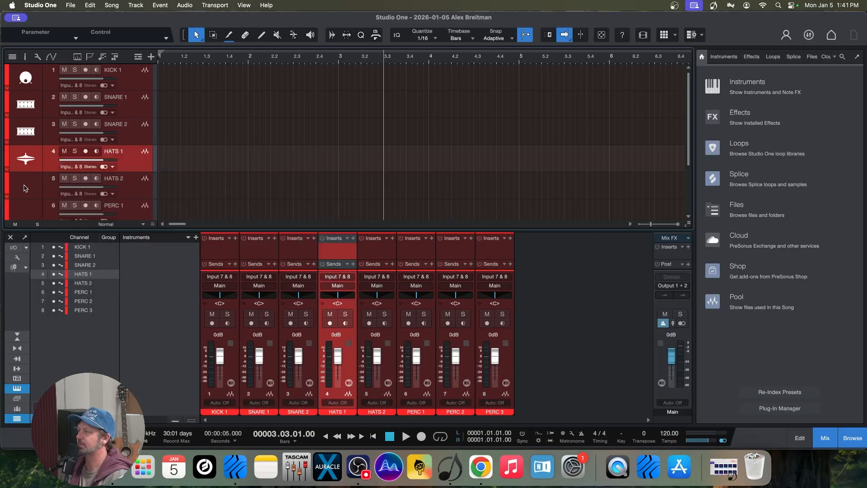
pyautogui.click(26, 189)
pyautogui.click(25, 188)
pyautogui.click(25, 187)
pyautogui.click(26, 188)
pyautogui.click(288, 192)
# Step: Assign the Shakers icon from the Percussion category to the PERC 1 track
pyautogui.scroll(-3, 28, 160)
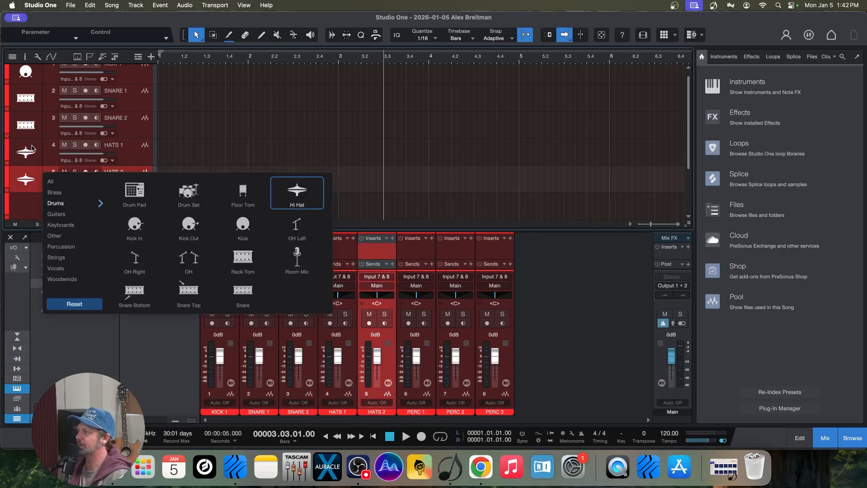
pyautogui.click(24, 167)
pyautogui.click(26, 171)
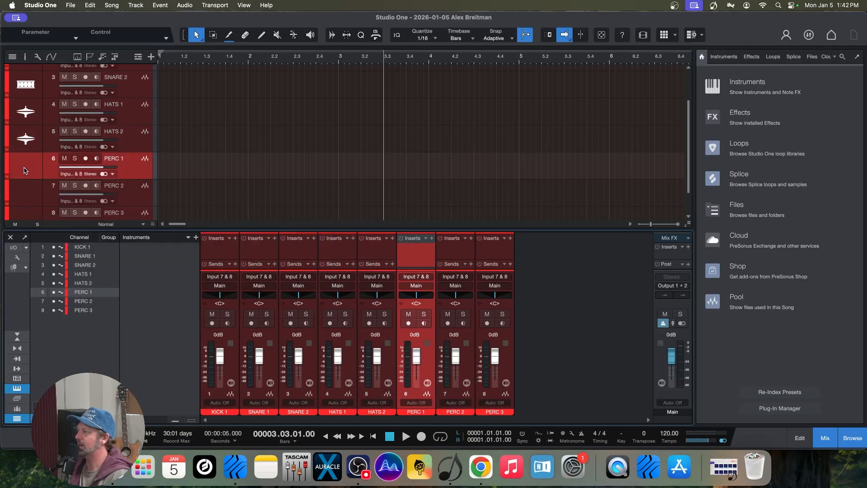
pyautogui.click(25, 171)
pyautogui.click(25, 171)
pyautogui.click(26, 170)
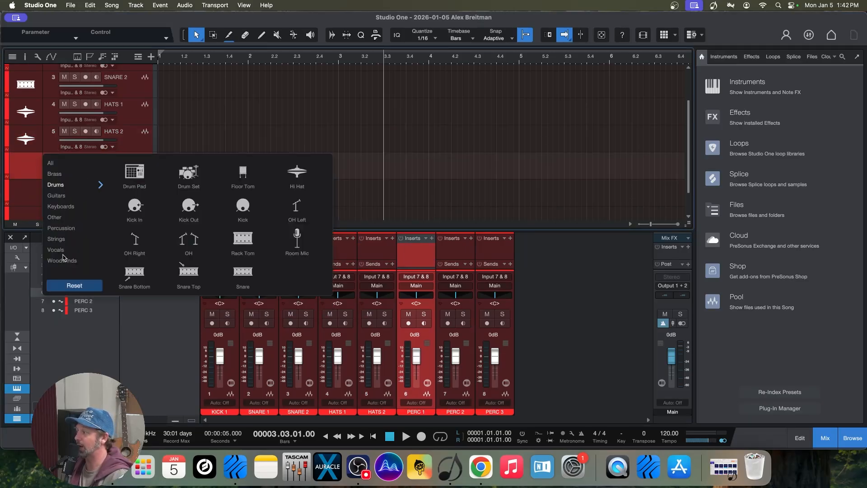
pyautogui.click(66, 229)
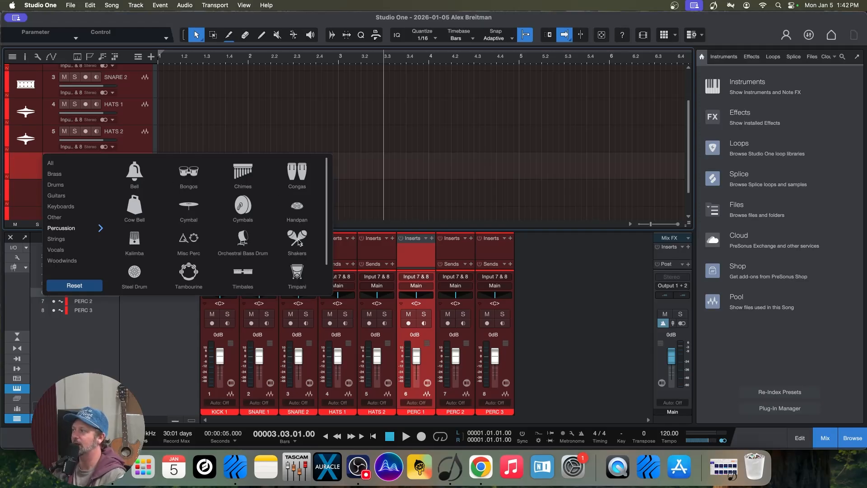
pyautogui.scroll(-1, 298, 243)
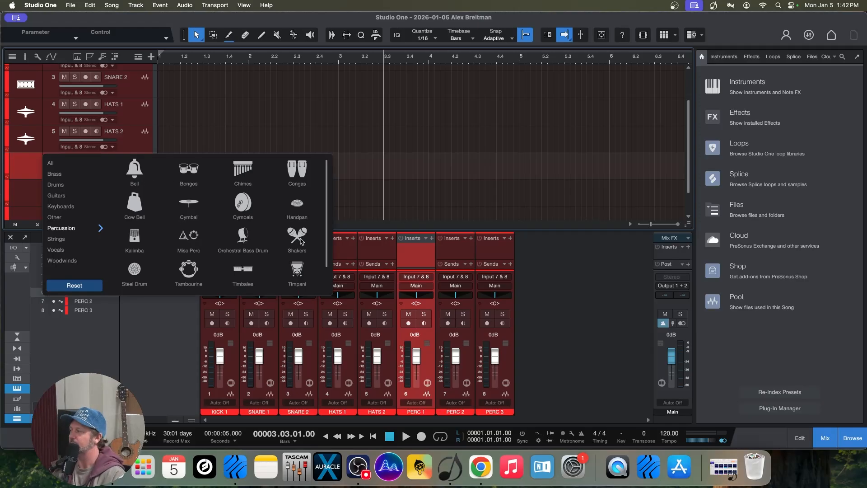
pyautogui.click(300, 240)
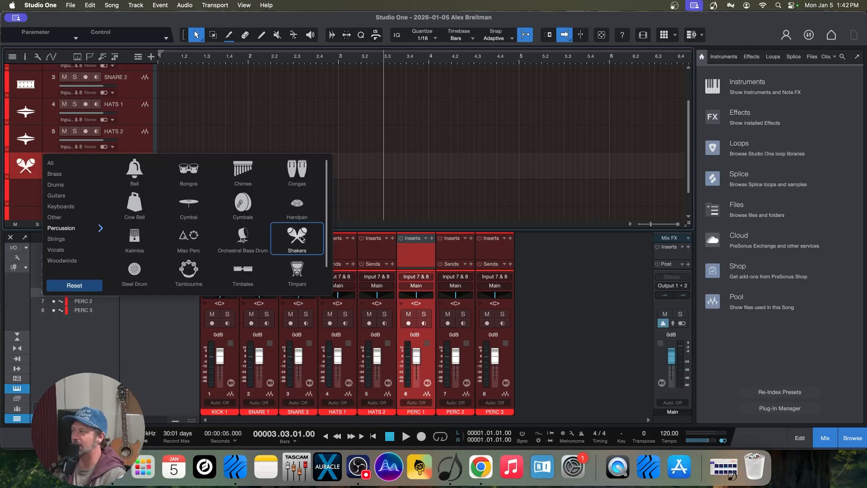
# Step: Assign the Congas icon from the Percussion category to the PERC 2 track
pyautogui.click(25, 196)
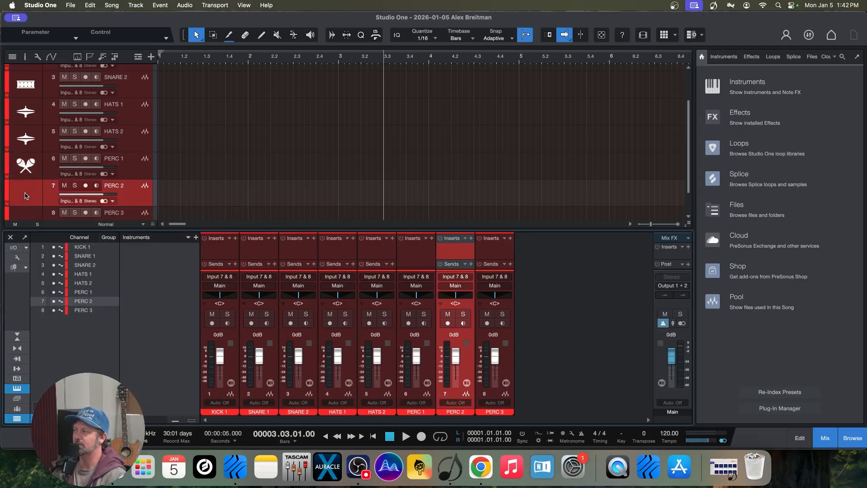
pyautogui.click(26, 196)
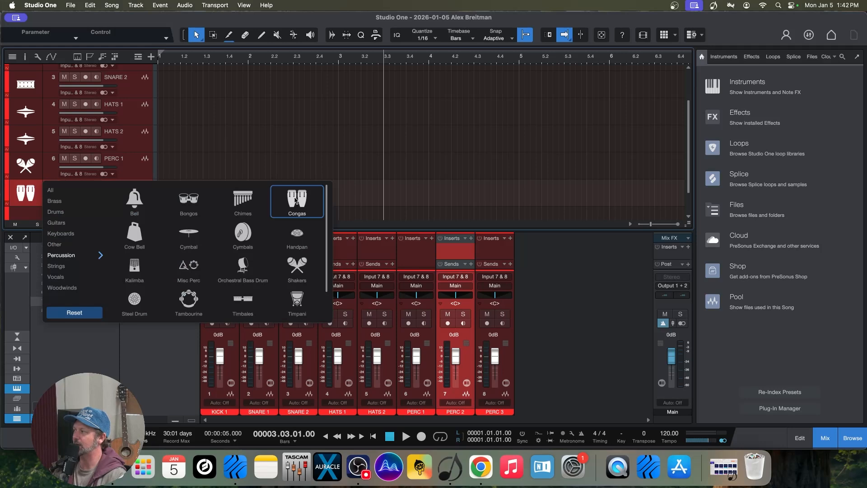
# Step: Assign the Tambourine icon to the PERC 3 track and close the mixer console
pyautogui.scroll(-1, 27, 172)
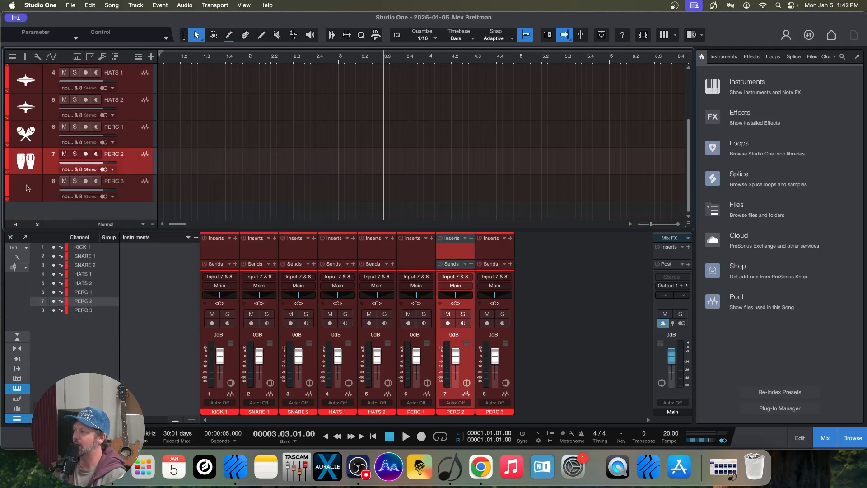
pyautogui.click(27, 187)
pyautogui.click(27, 188)
pyautogui.scroll(-1, 177, 258)
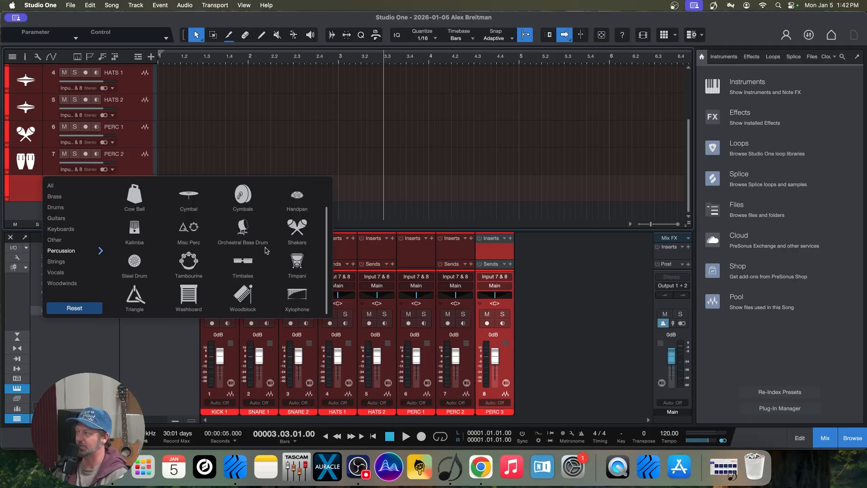
pyautogui.click(190, 267)
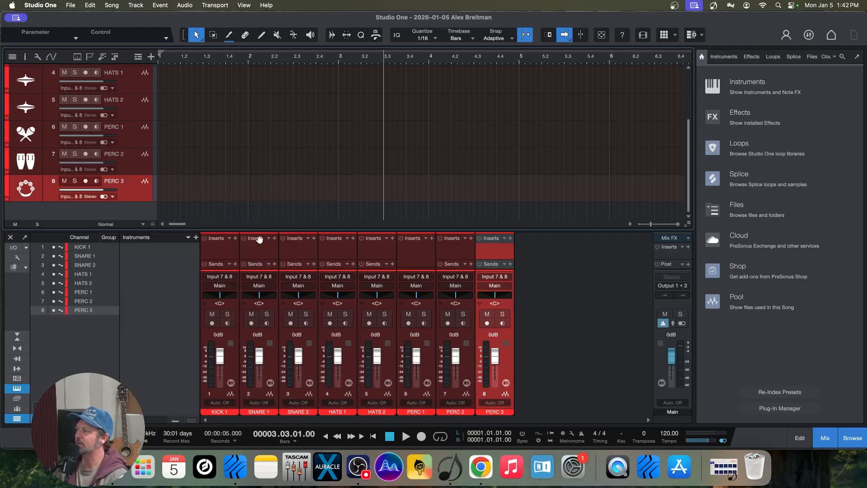
pyautogui.click(10, 237)
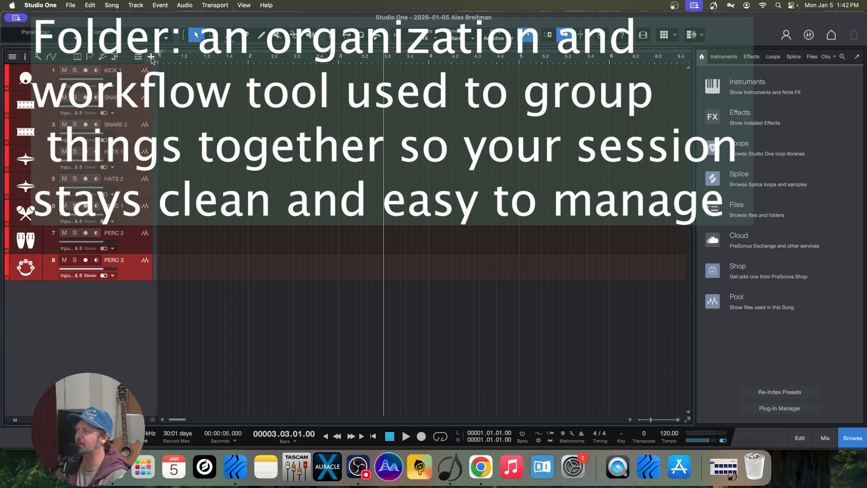
# Step: Add one folder track named Drums, with a darker red as its color
pyautogui.click(150, 56)
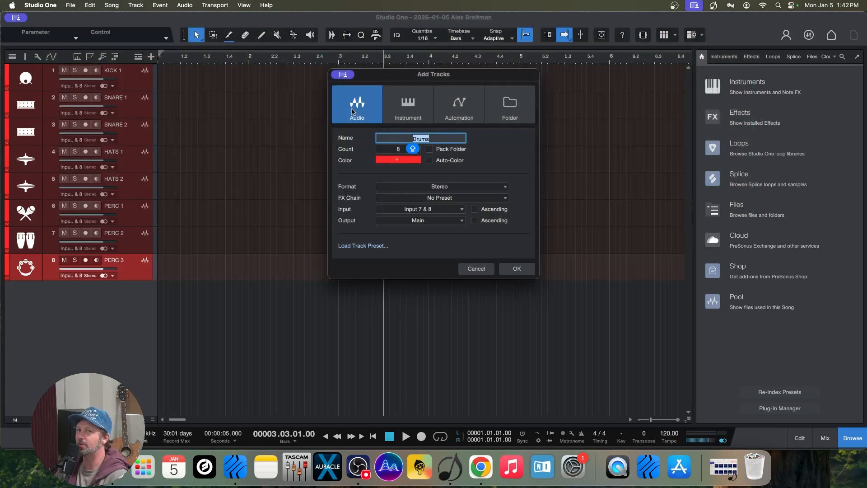
pyautogui.click(511, 112)
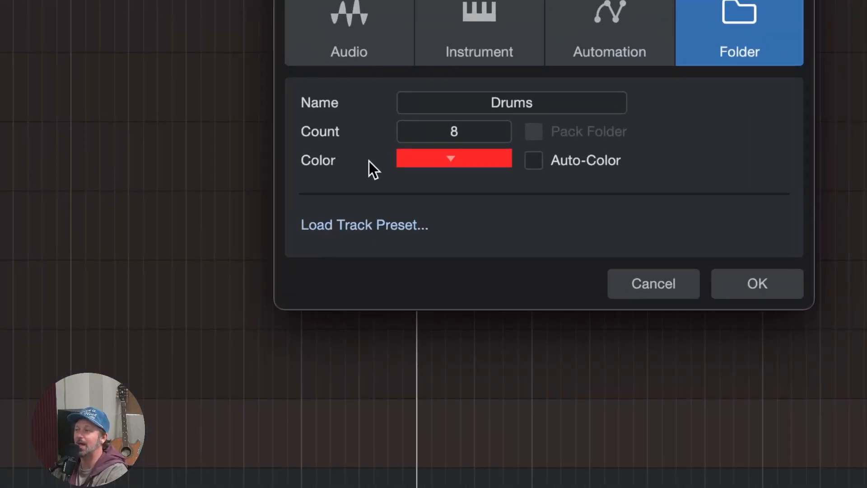
pyautogui.click(452, 135)
pyautogui.write('1')
pyautogui.click(461, 158)
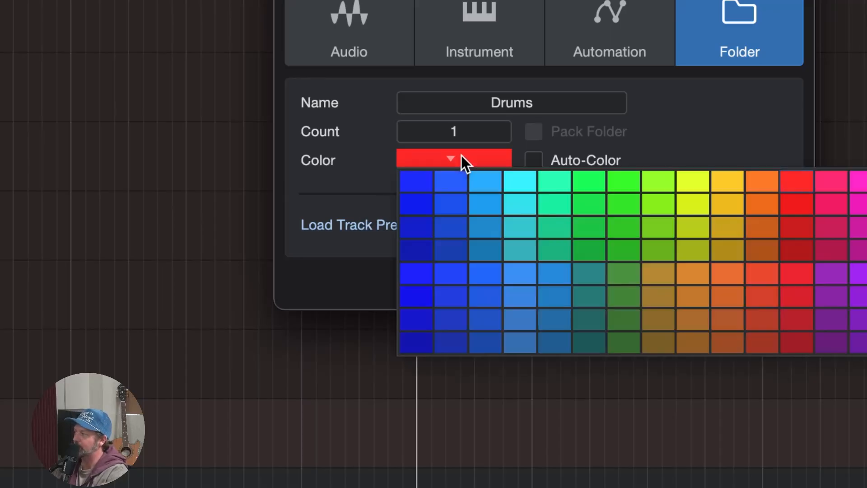
pyautogui.click(799, 249)
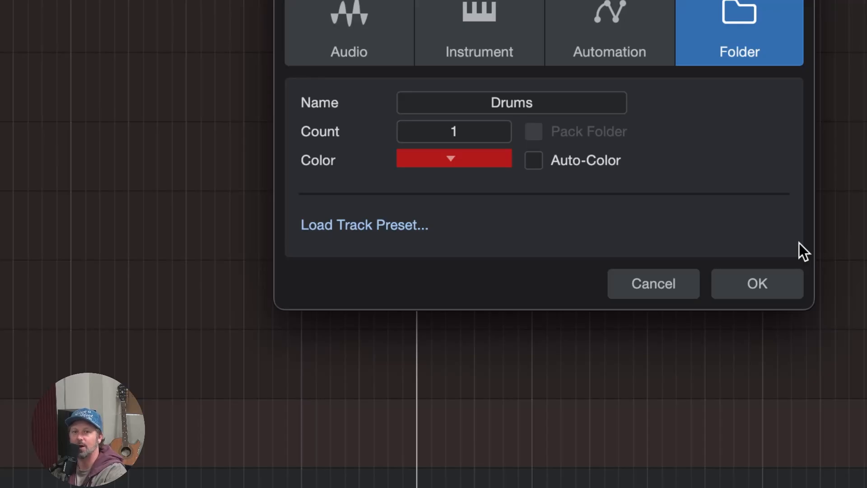
pyautogui.click(766, 283)
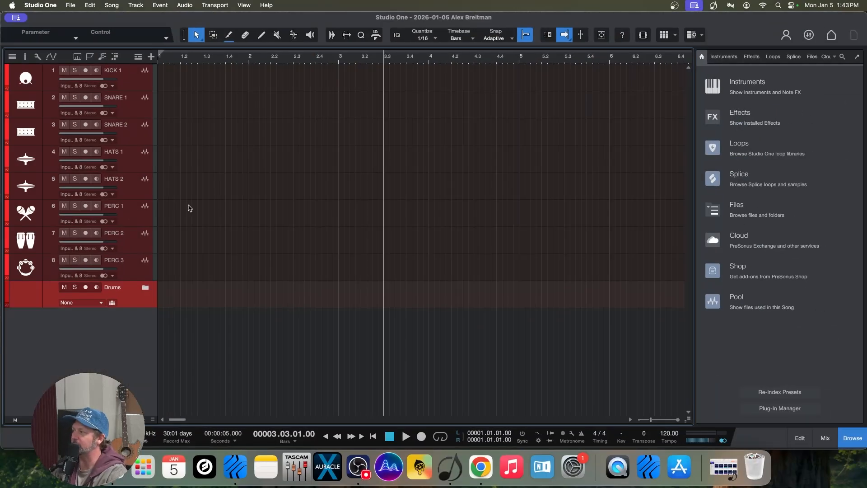
# Step: Move the Drums folder track above KICK 1 and rename it DRUM BUS
pyautogui.moveTo(129, 303); pyautogui.dragTo(118, 70)
pyautogui.doubleClick(111, 72)
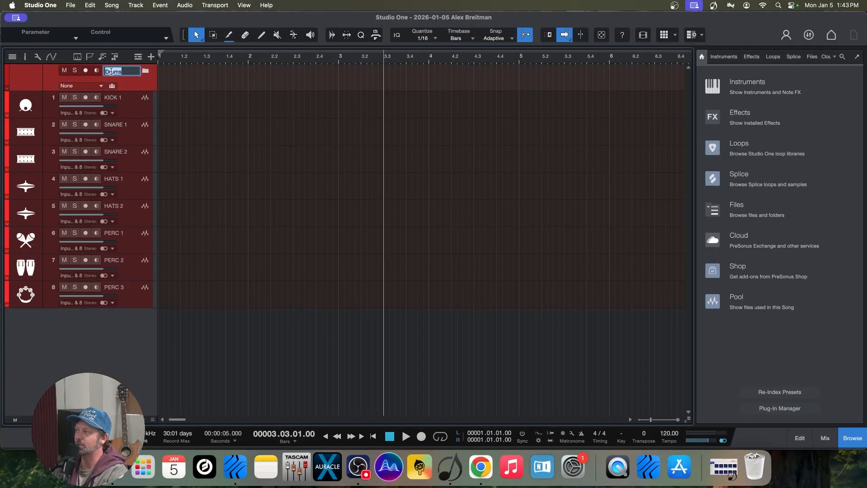
pyautogui.write('D')
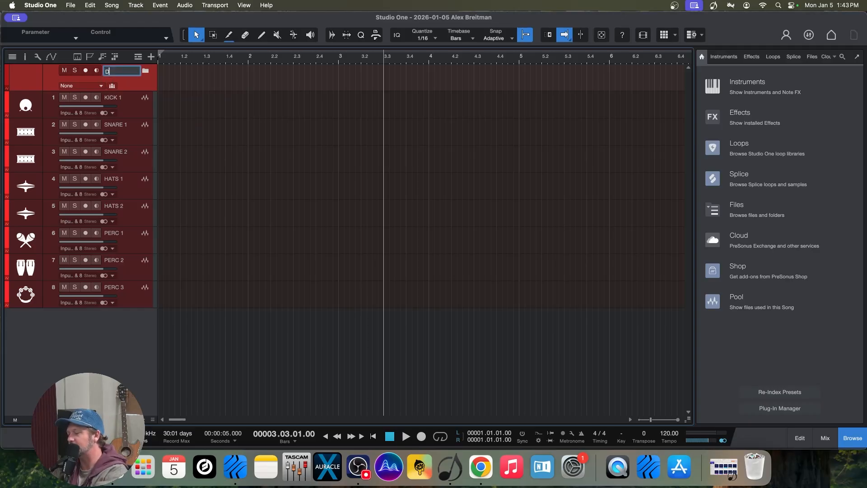
pyautogui.write('RUM BUS')
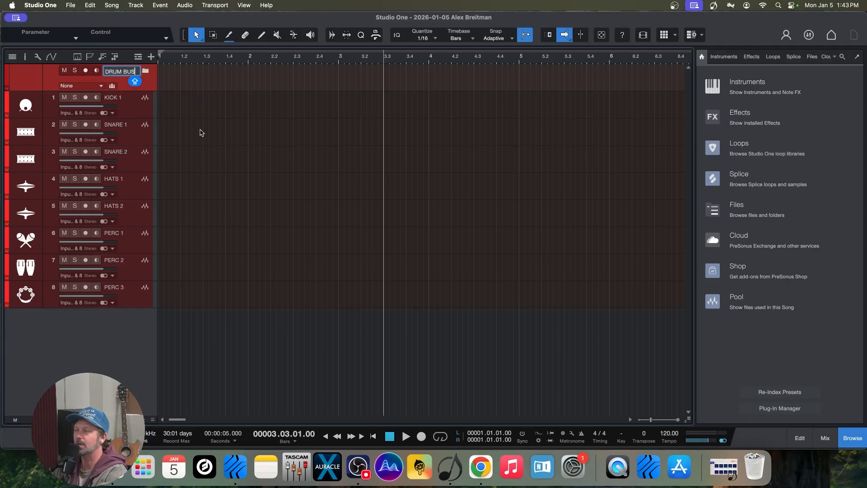
pyautogui.click(218, 86)
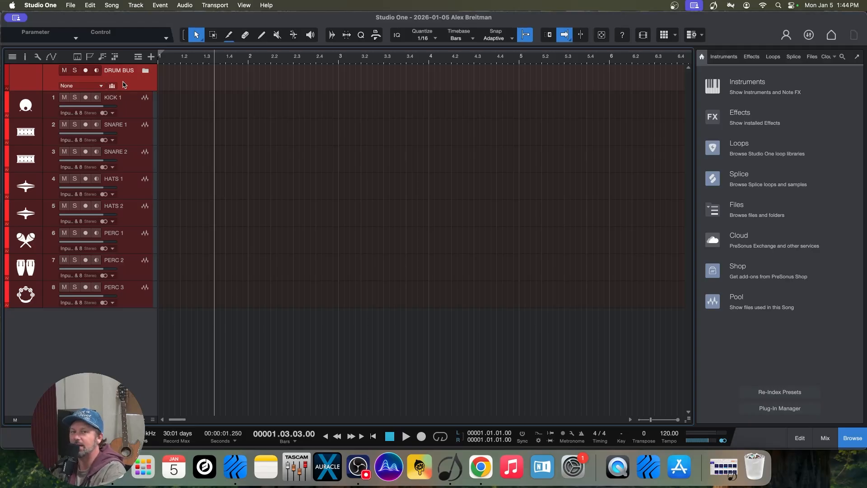
# Step: Try to move all tracks from KICK 1 through PERC 3 into the DRUM BUS folder track
pyautogui.click(132, 113)
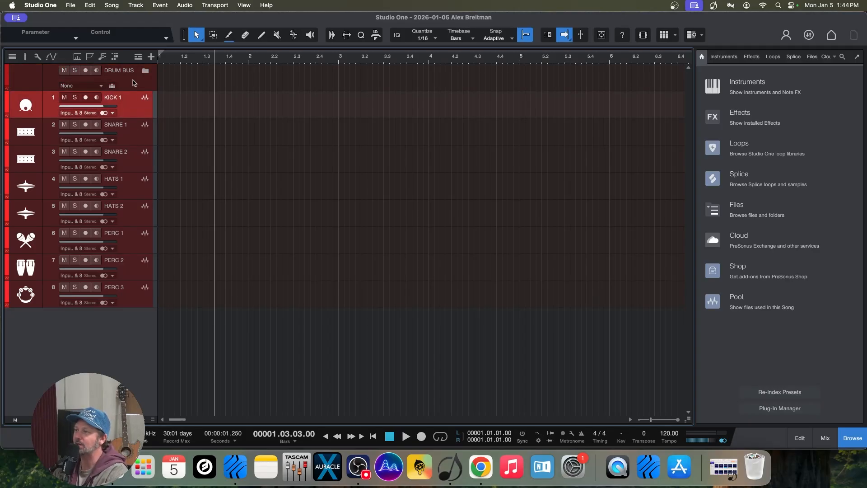
pyautogui.click(133, 84)
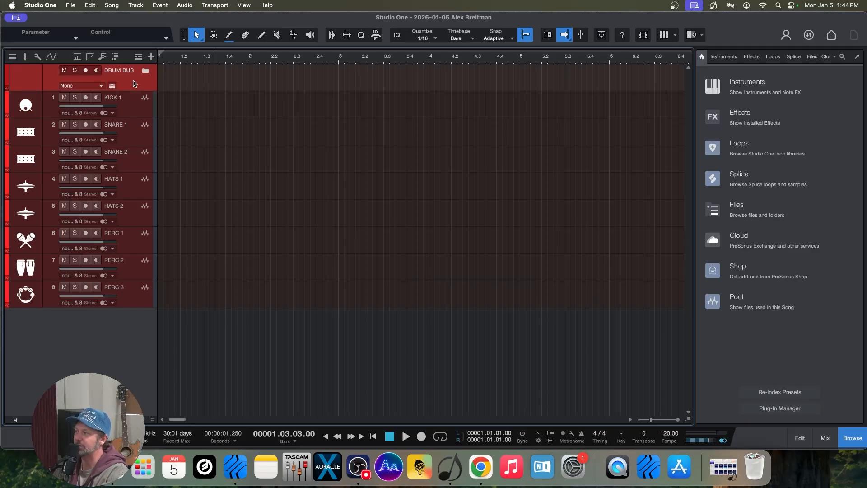
pyautogui.click(124, 109)
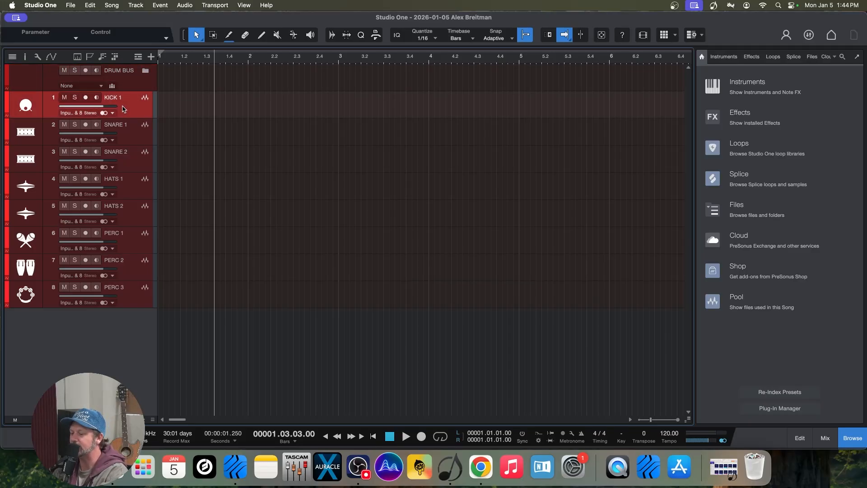
pyautogui.keyDown('shift'); pyautogui.click(135, 299); pyautogui.keyUp('shift')
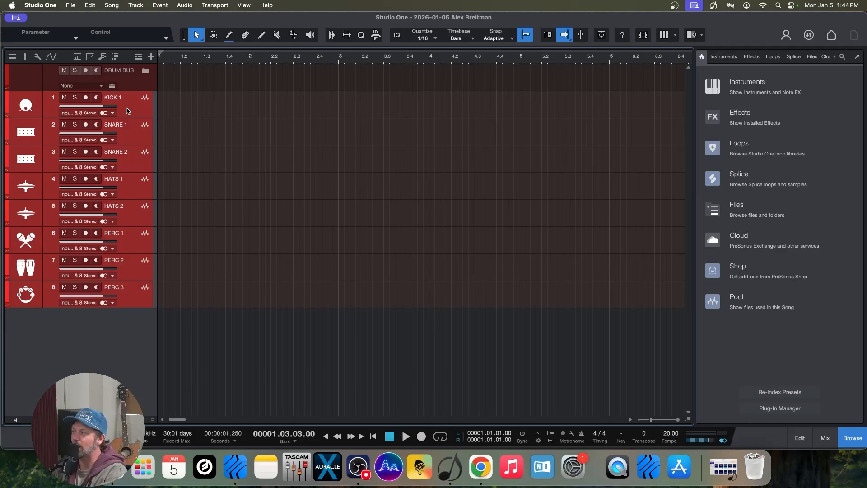
pyautogui.moveTo(131, 111); pyautogui.dragTo(128, 89)
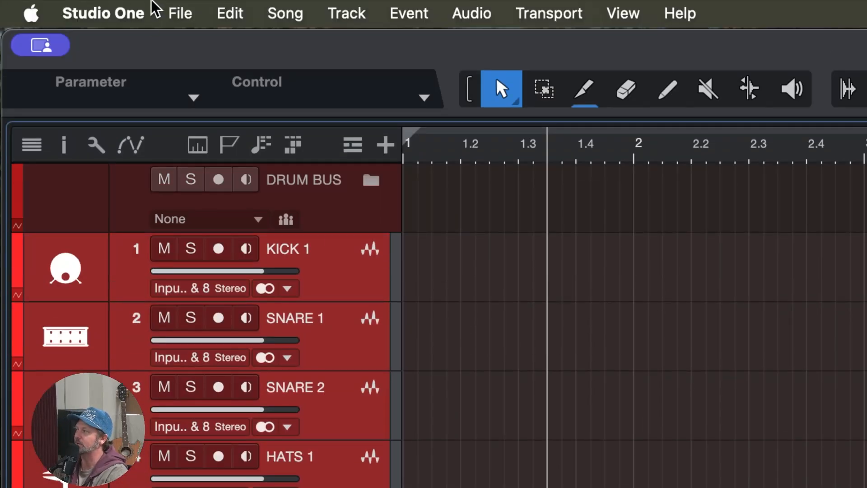
# Step: Select the eight drum tracks, KICK 1 through PERC 3, and nest them inside the DRUM BUS folder
pyautogui.click(324, 253)
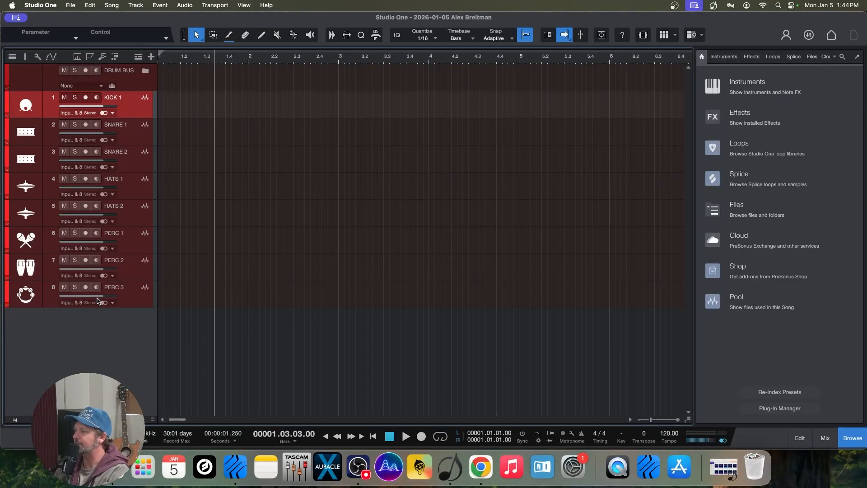
pyautogui.keyDown('shift'); pyautogui.click(129, 302); pyautogui.keyUp('shift')
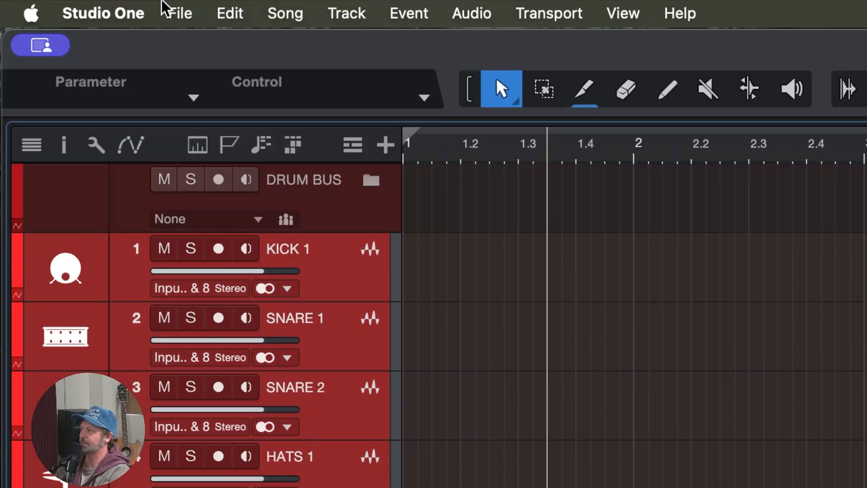
pyautogui.moveTo(335, 283); pyautogui.dragTo(344, 218)
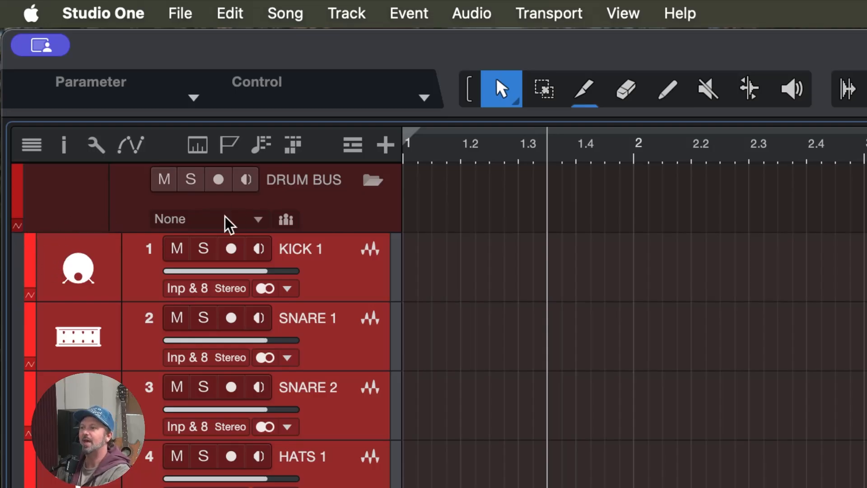
# Step: Collapse and expand the DRUM BUS folder repeatedly to check how its nested tracks hide and show
pyautogui.click(375, 187)
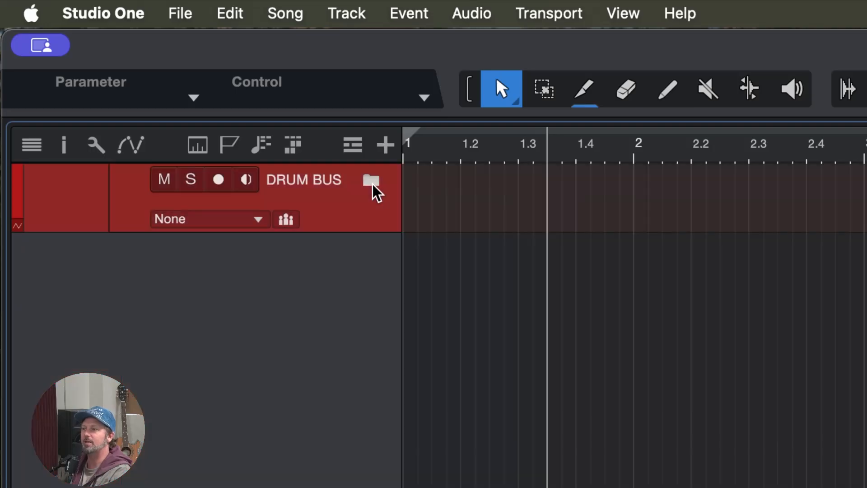
pyautogui.click(375, 187)
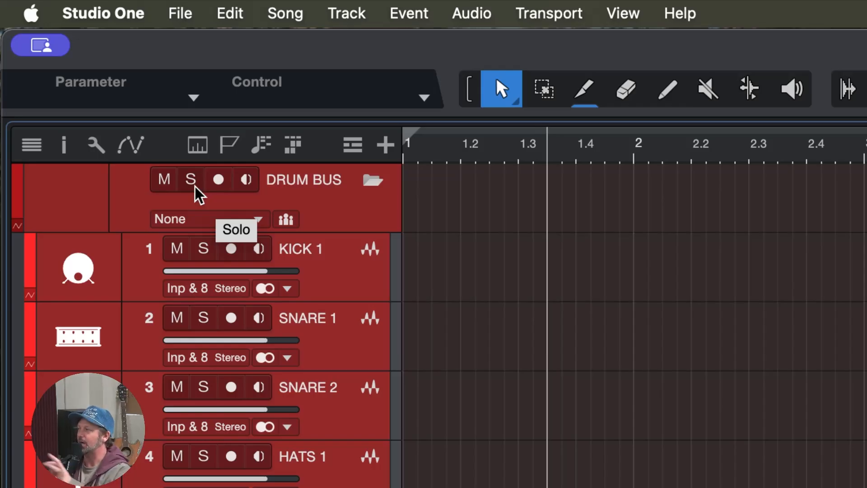
pyautogui.click(369, 181)
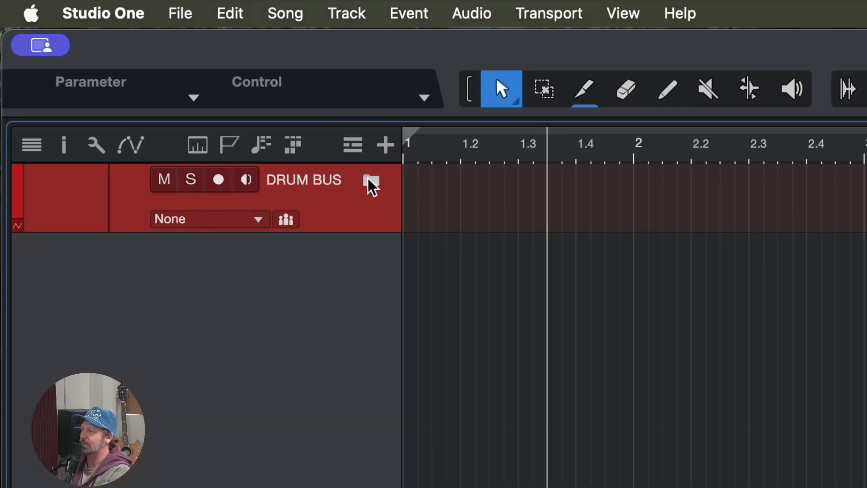
pyautogui.click(369, 181)
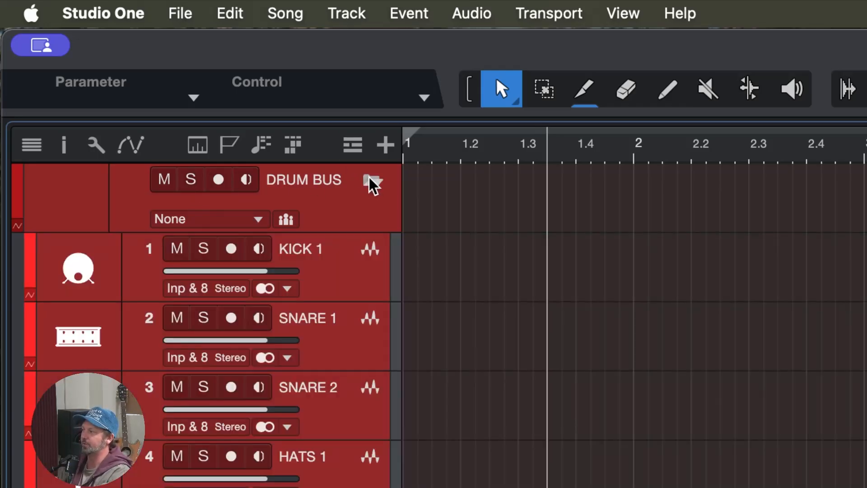
pyautogui.click(369, 180)
pyautogui.click(371, 182)
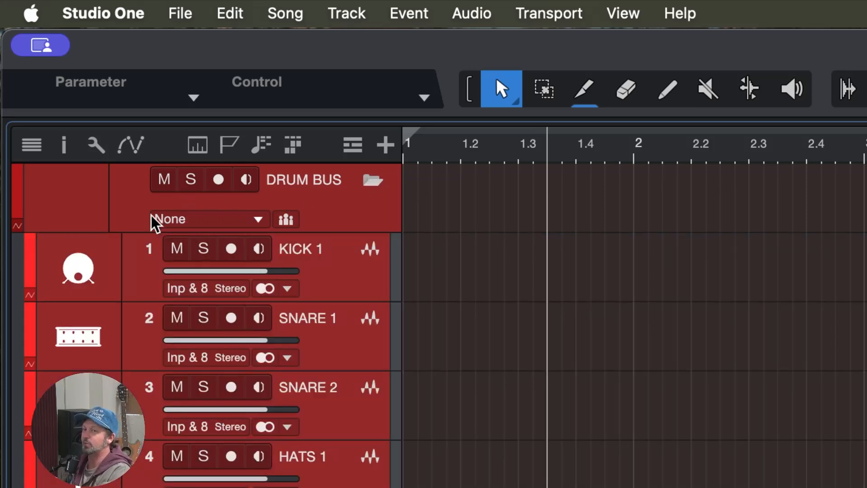
# Step: Add a bus channel for the DRUM BUS folder track
pyautogui.click(199, 222)
pyautogui.click(206, 221)
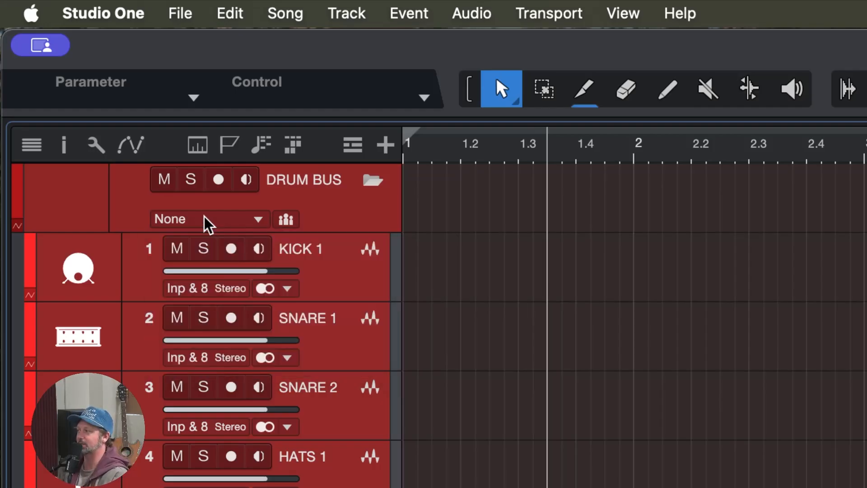
pyautogui.click(207, 221)
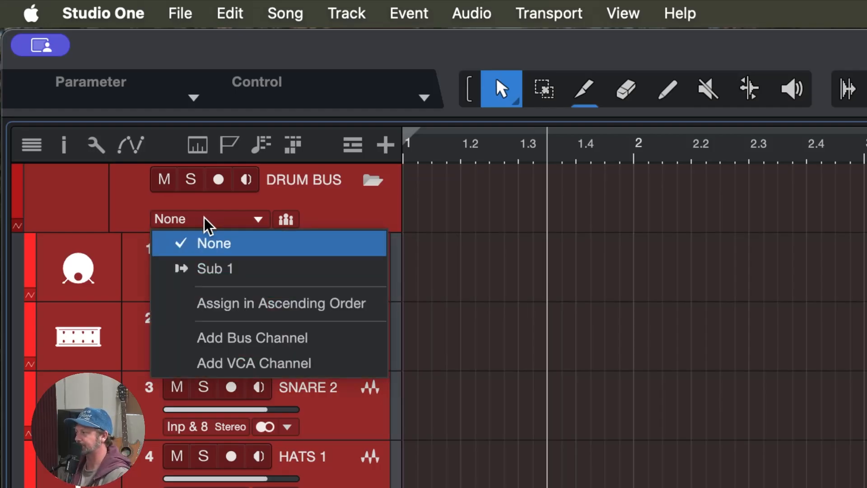
pyautogui.click(201, 223)
pyautogui.click(198, 220)
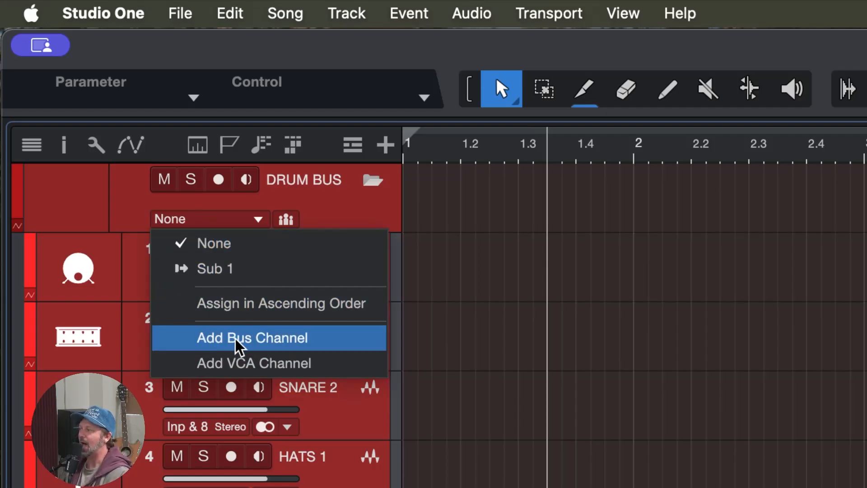
pyautogui.click(256, 337)
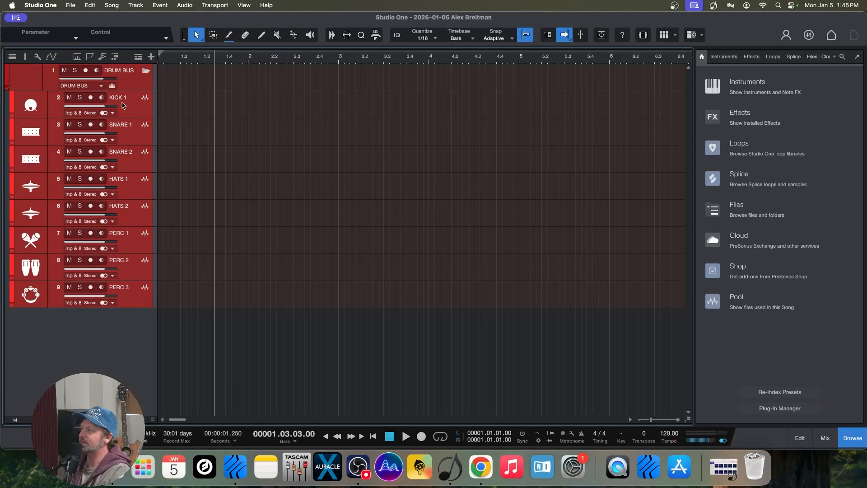
# Step: Try to assign the Drum Set icon from the Drums category while the folder and all its tracks are selected
pyautogui.click(28, 74)
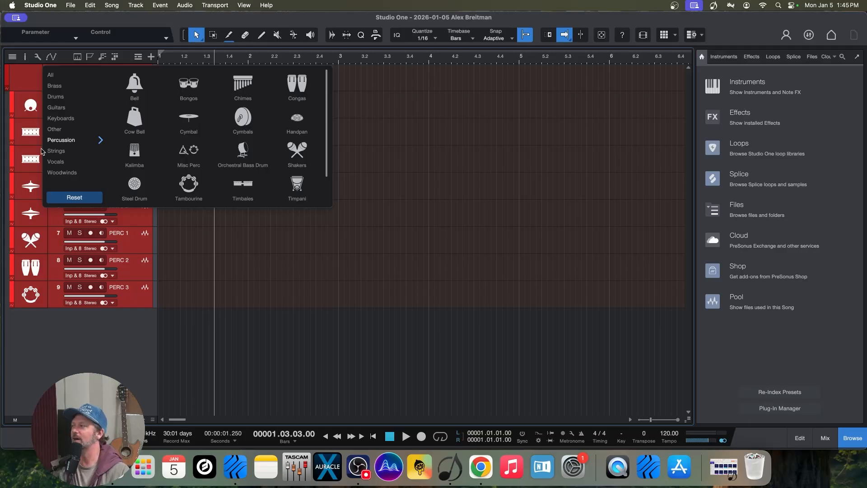
pyautogui.click(60, 98)
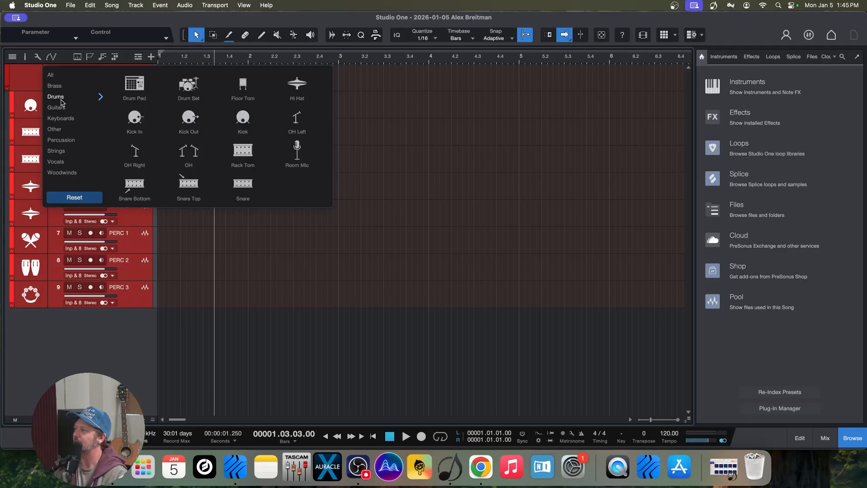
pyautogui.click(183, 86)
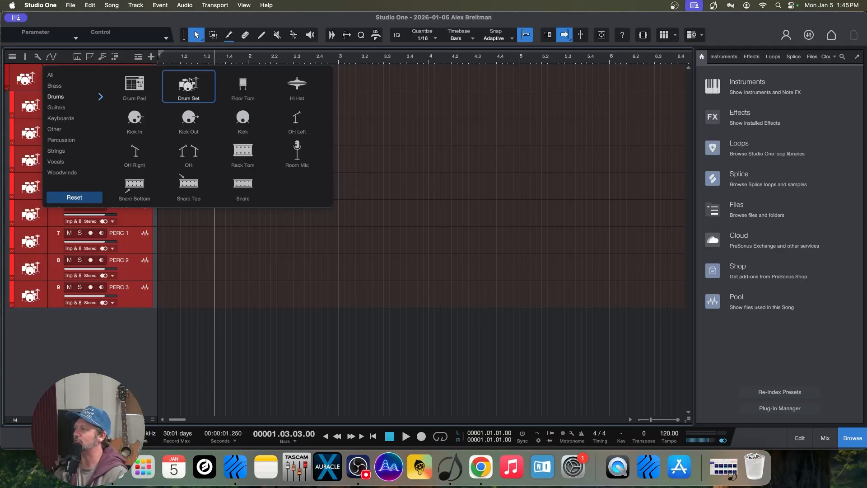
pyautogui.click(191, 82)
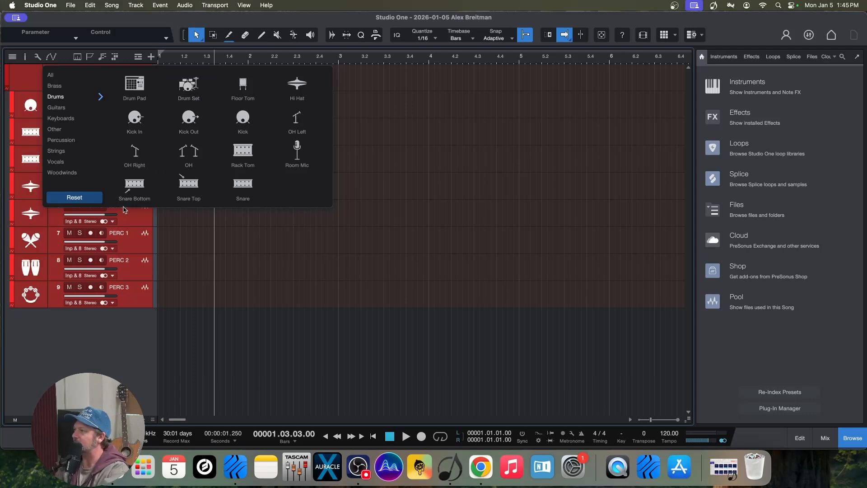
pyautogui.click(55, 342)
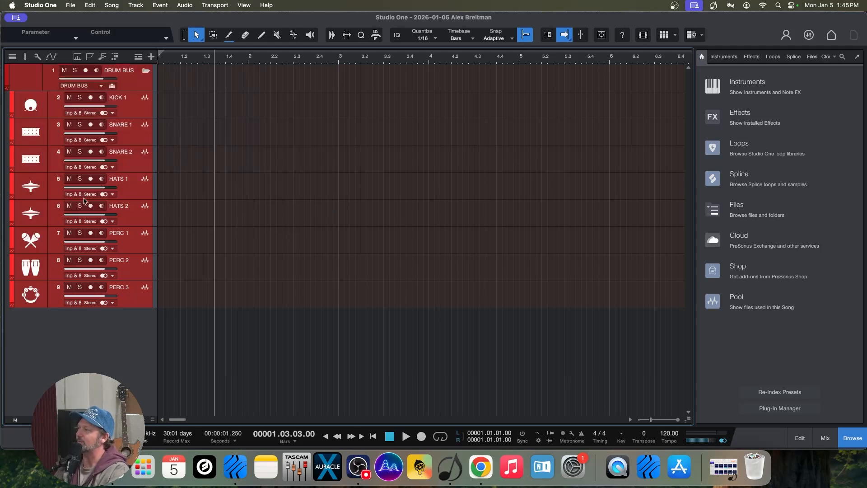
# Step: Select only the DRUM BUS folder track and assign it the Drum Set icon from the Drums category
pyautogui.click(80, 124)
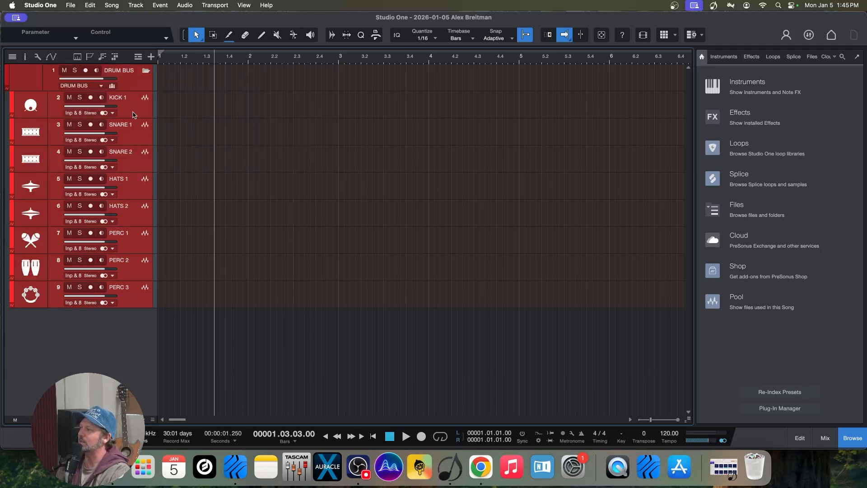
pyautogui.click(121, 315)
pyautogui.click(26, 80)
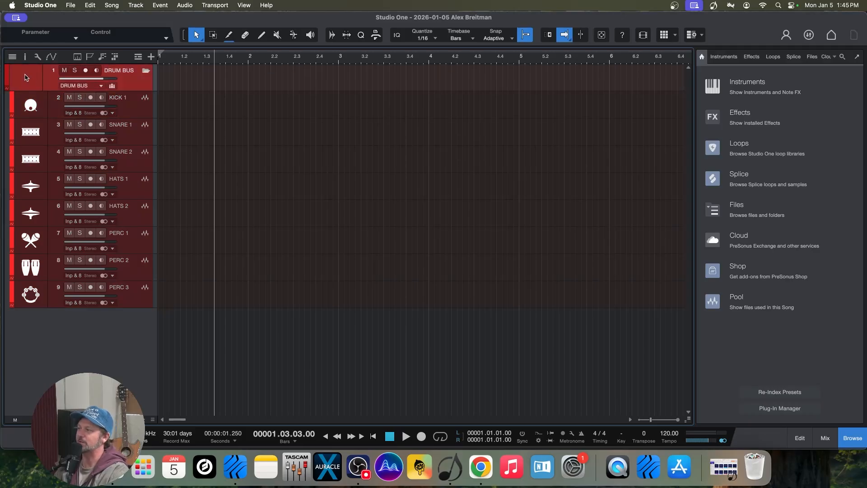
pyautogui.click(25, 77)
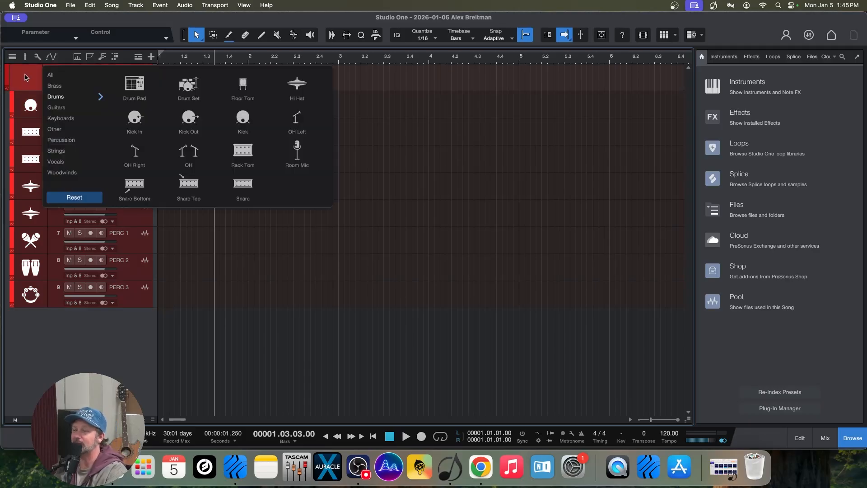
pyautogui.click(188, 86)
pyautogui.click(42, 371)
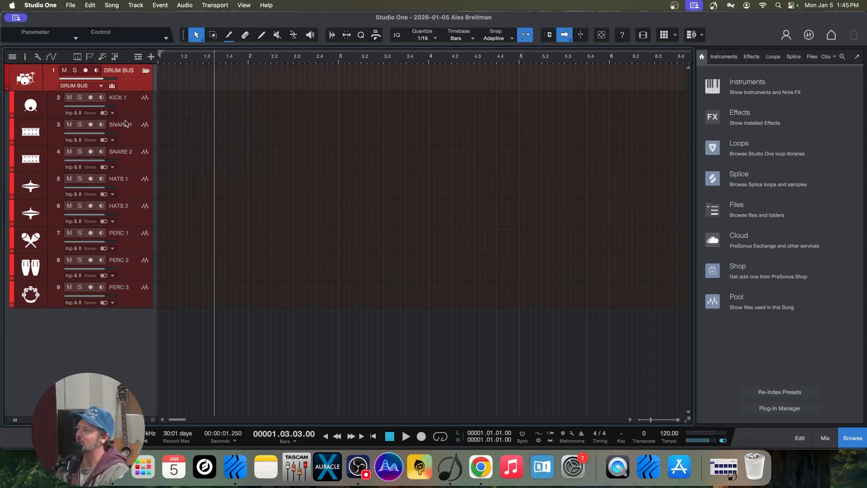
# Step: Collapse the DRUM BUS folder and add six stereo audio tracks named Drums, colored bright blue
pyautogui.click(145, 71)
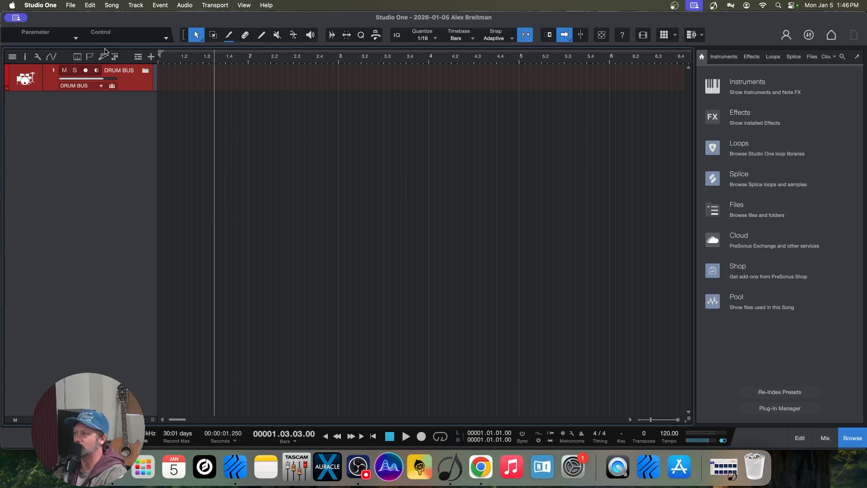
pyautogui.click(151, 57)
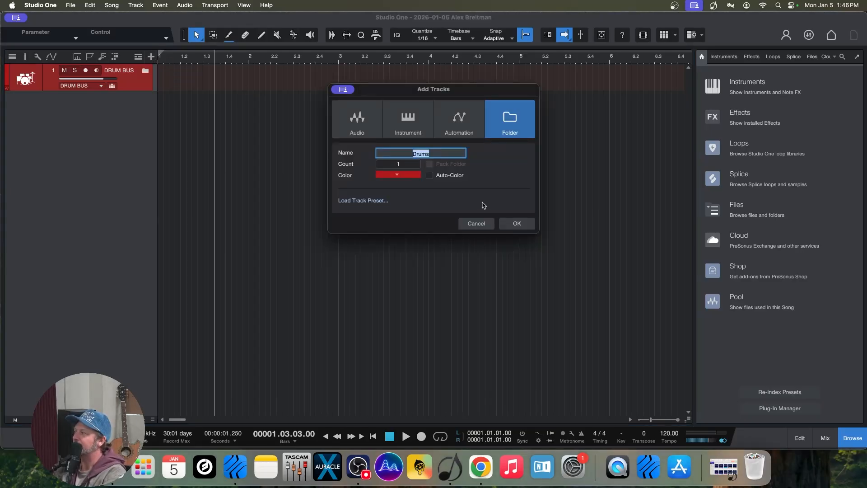
pyautogui.click(365, 122)
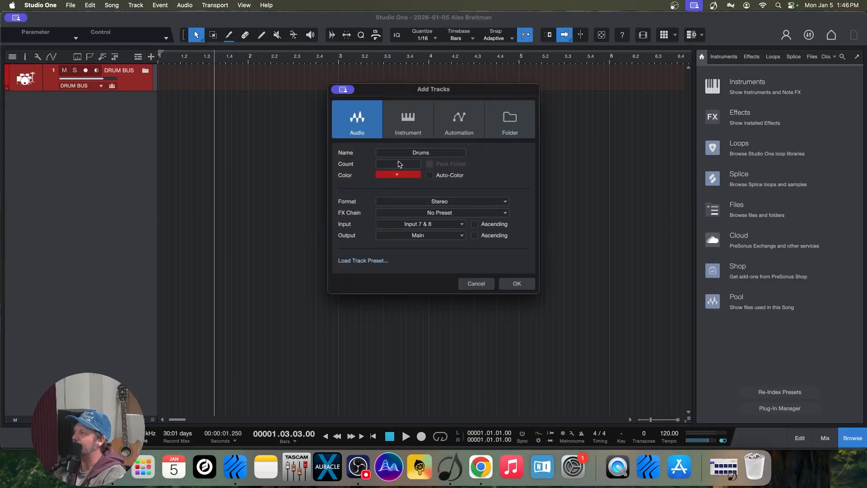
pyautogui.click(401, 166)
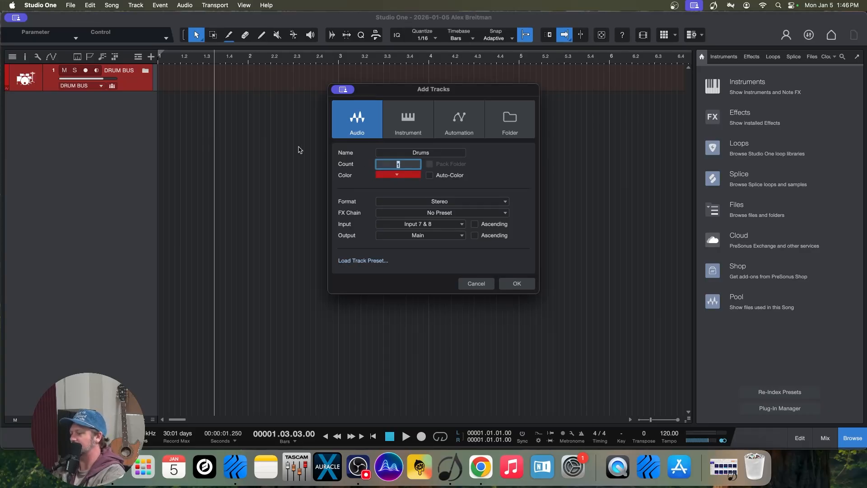
pyautogui.write('6')
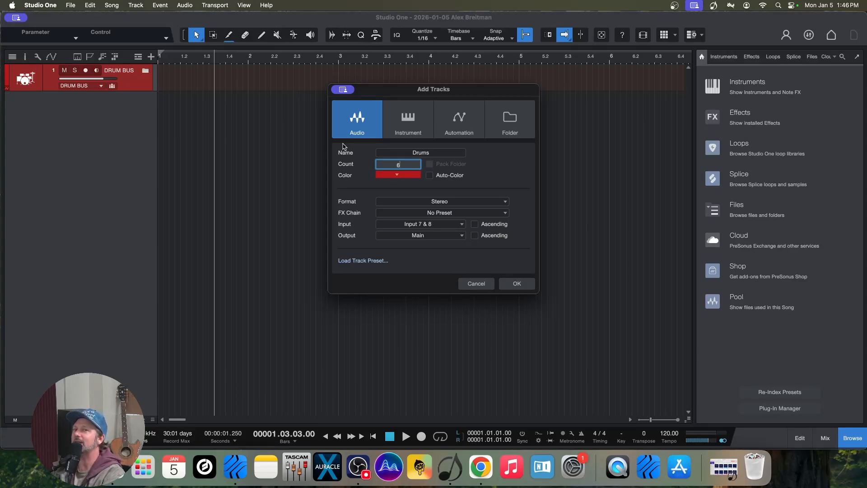
pyautogui.click(401, 175)
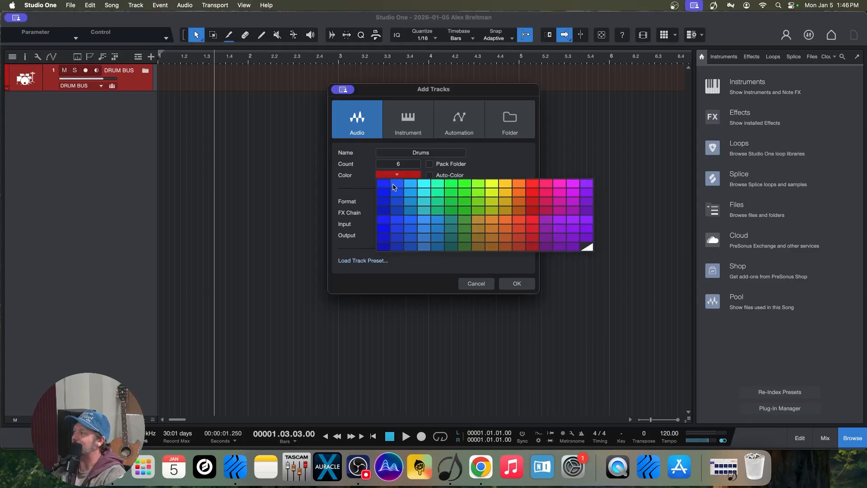
pyautogui.click(382, 185)
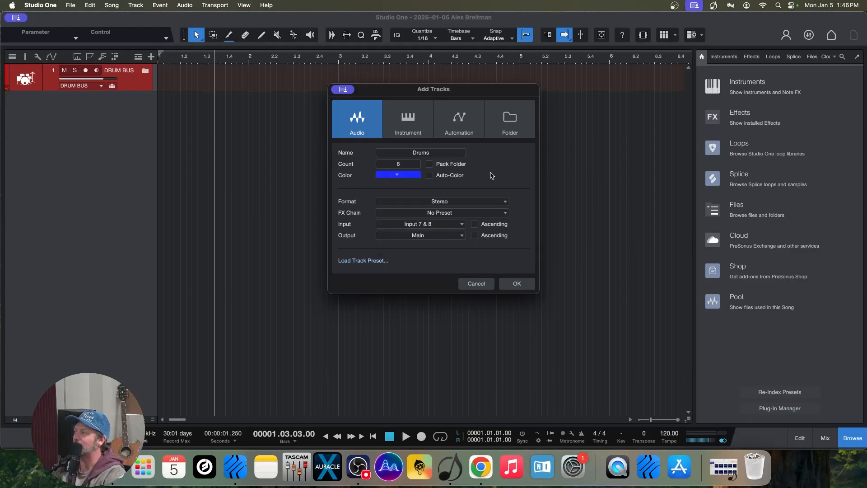
pyautogui.click(517, 284)
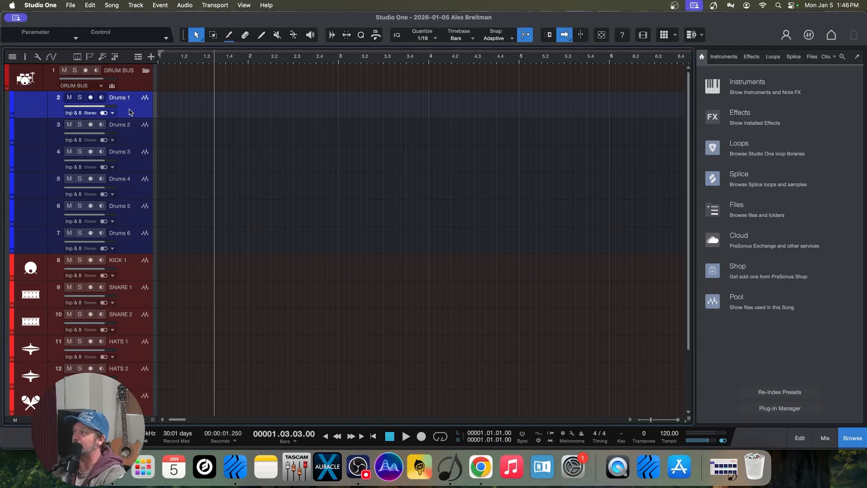
pyautogui.scroll(-2, 132, 112)
pyautogui.scroll(2, 132, 112)
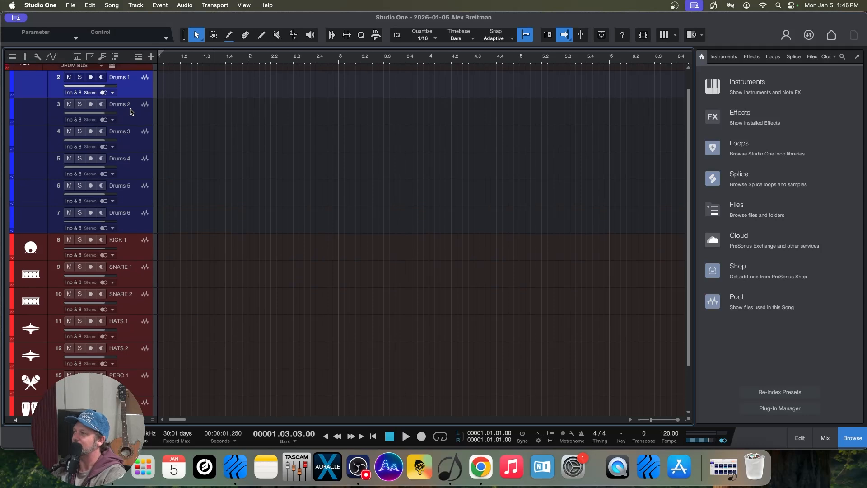
# Step: Move the six blue Drums tracks below PERC 3, outside the DRUM BUS folder, and collapse the folder
pyautogui.click(146, 72)
pyautogui.click(146, 71)
pyautogui.click(129, 114)
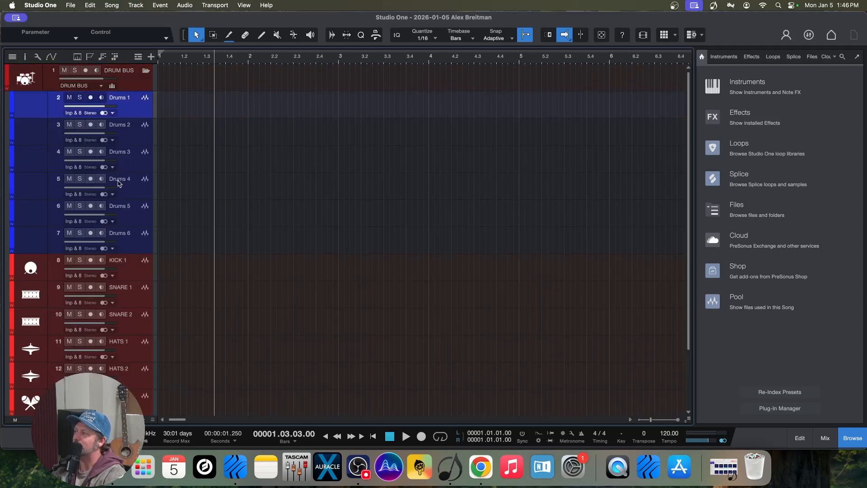
pyautogui.keyDown('shift'); pyautogui.click(131, 236); pyautogui.keyUp('shift')
pyautogui.scroll(-4, 136, 207)
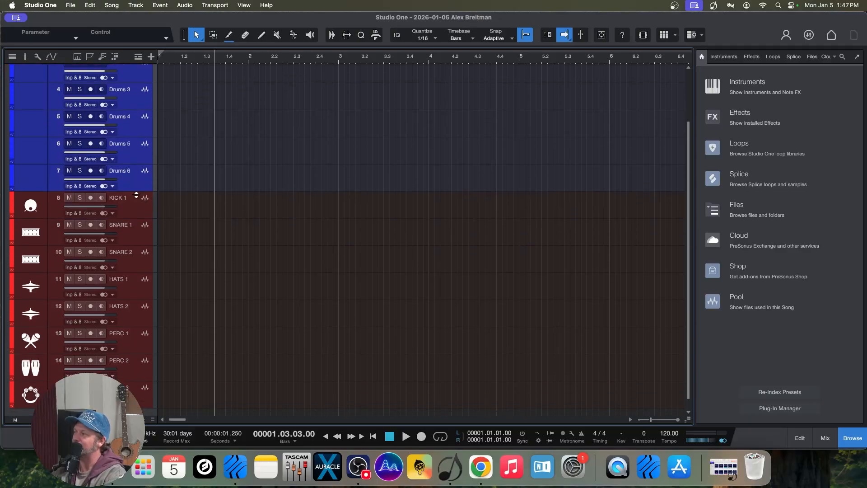
pyautogui.moveTo(135, 172); pyautogui.dragTo(102, 400)
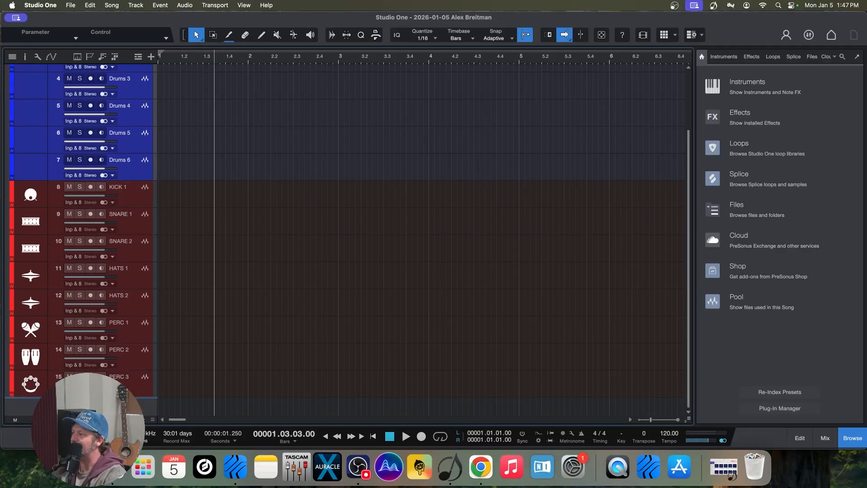
pyautogui.press('e')
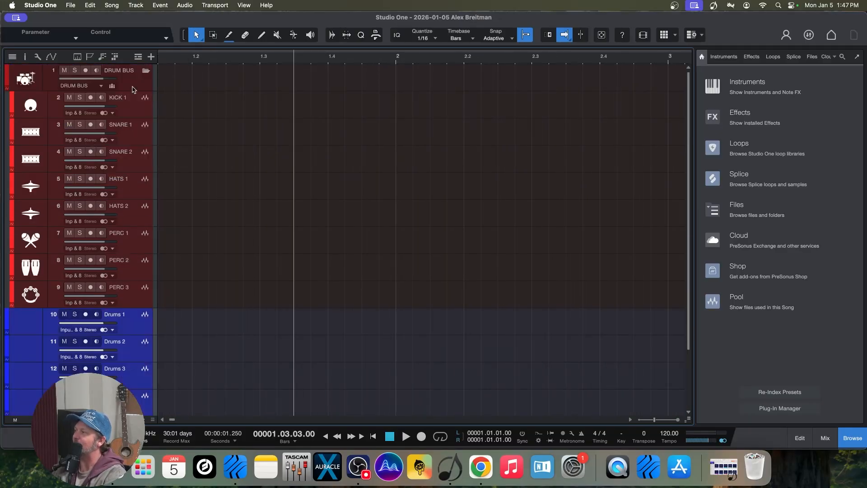
pyautogui.click(146, 72)
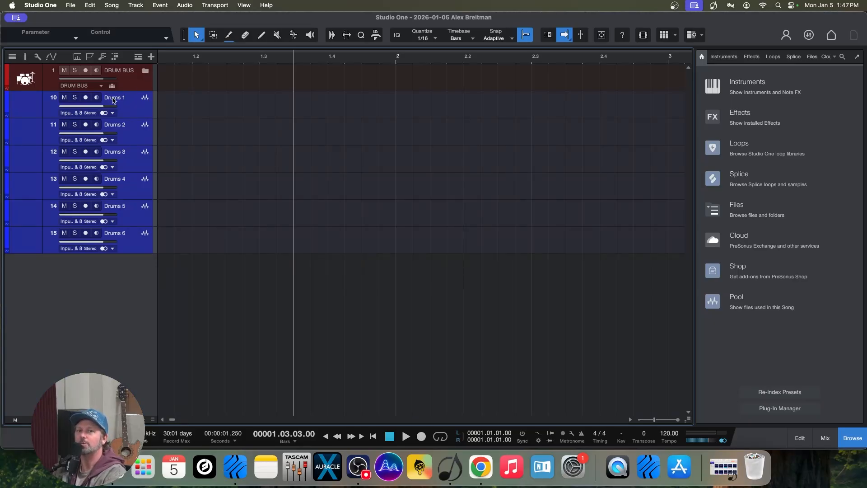
# Step: Rename the first two blue tracks, Drums 1 and Drums 2, as GUITAR 1 and GUITAR 2
pyautogui.doubleClick(114, 98)
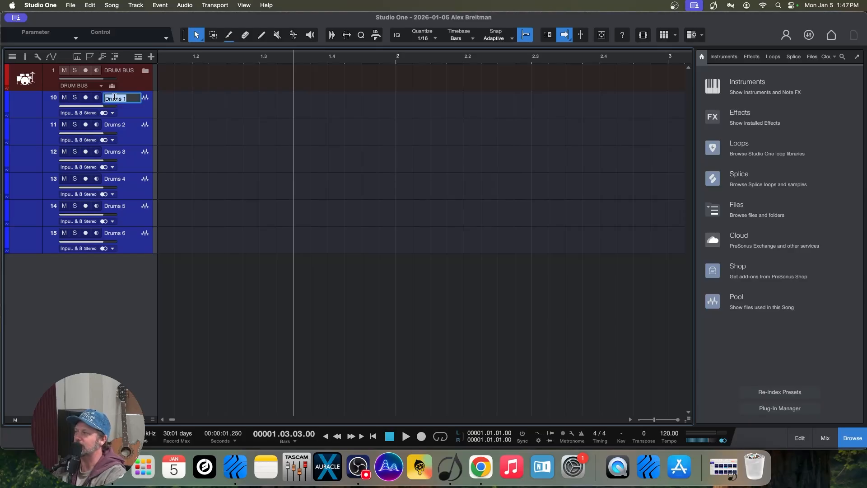
pyautogui.write('G')
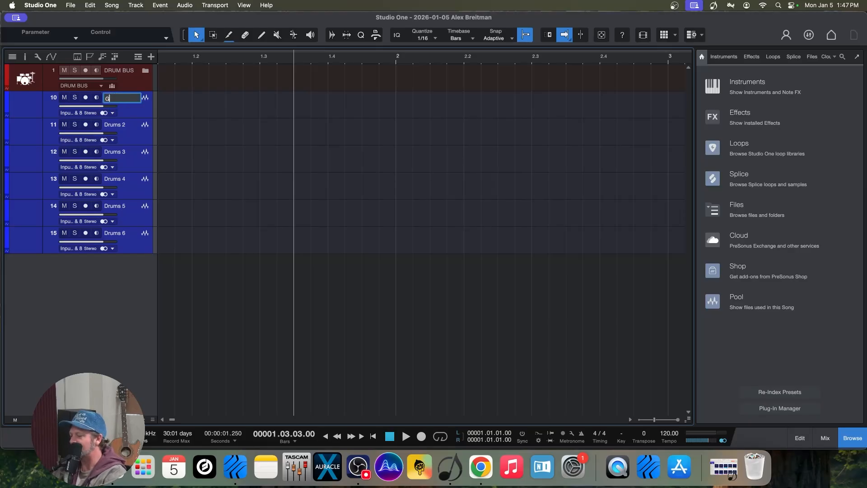
pyautogui.write('UITAR 1')
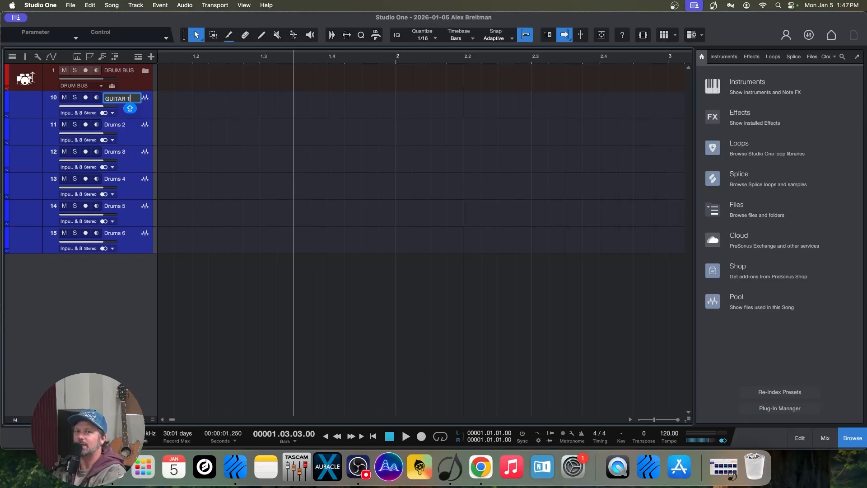
pyautogui.doubleClick(117, 125)
pyautogui.write('GUITAR 2')
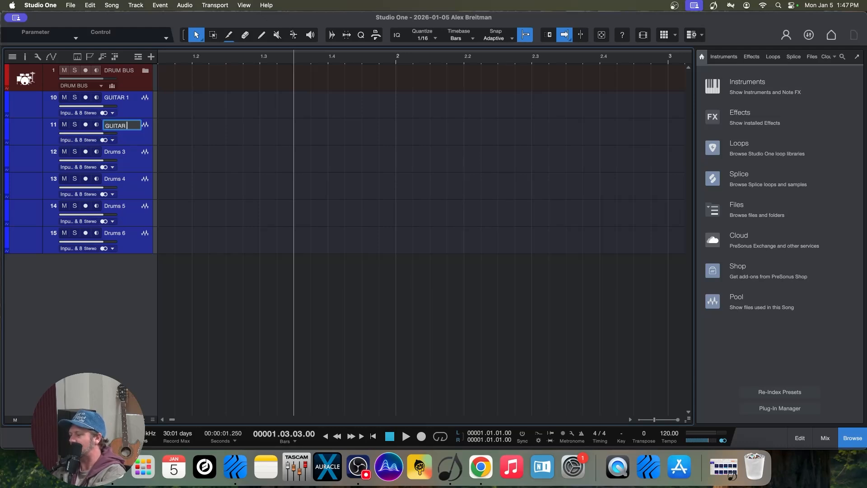
# Step: Rename the Drums 3 track as PIANO 1 and the Drums 4 track as SYNTH 1
pyautogui.click(123, 154)
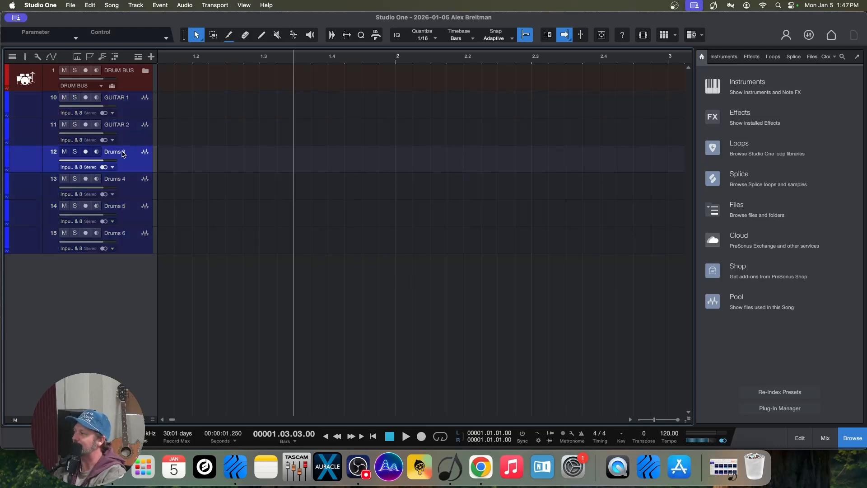
pyautogui.doubleClick(116, 153)
pyautogui.write('PIANO')
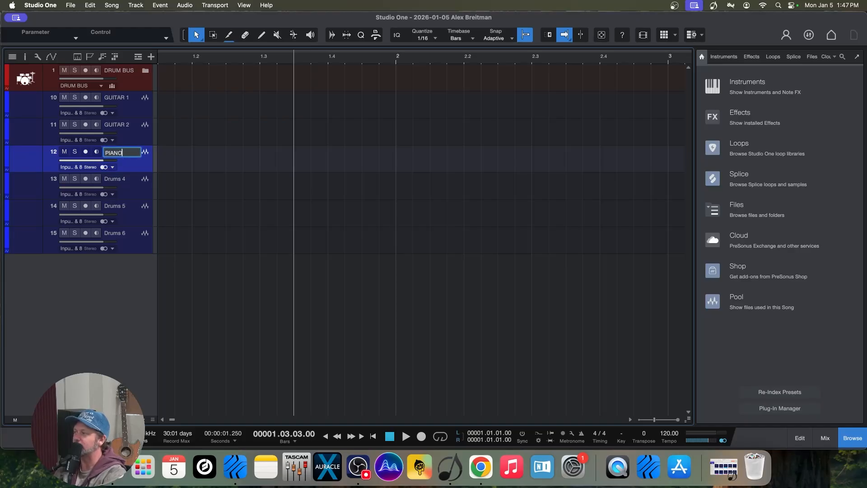
pyautogui.write(' 1')
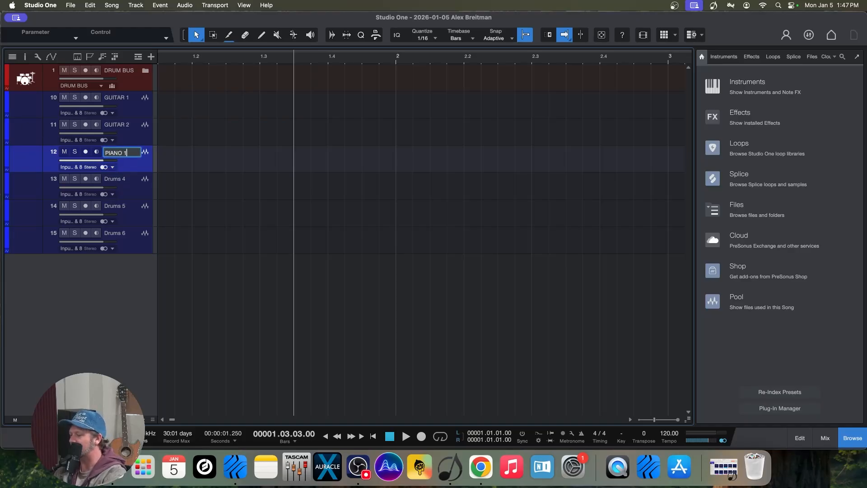
pyautogui.doubleClick(111, 180)
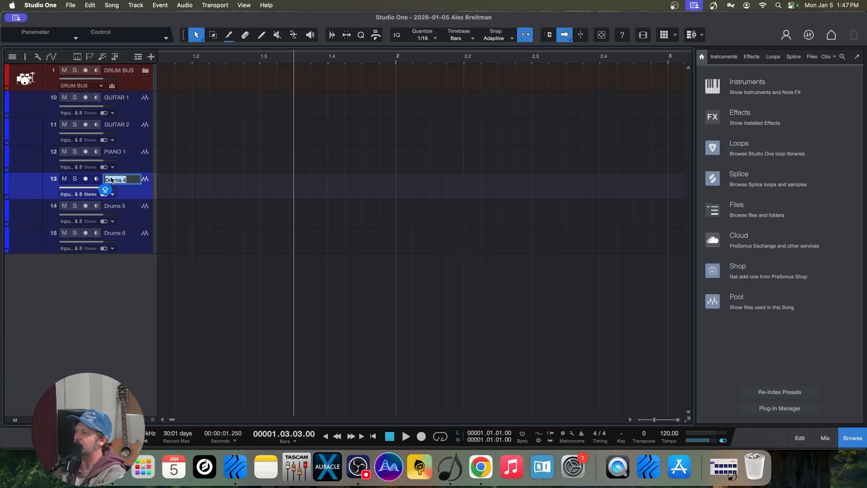
pyautogui.write('SYNTH')
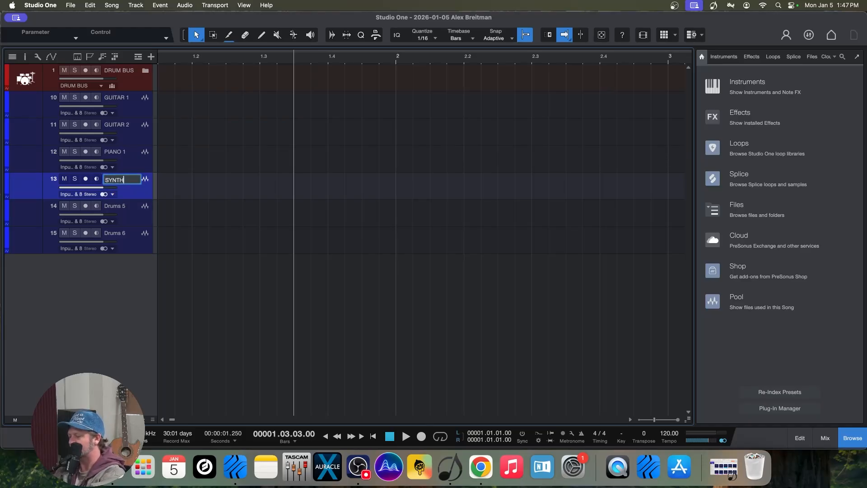
pyautogui.write(' 1')
# Step: Rename the Drums 5 track as SYNTH 2
pyautogui.click(117, 208)
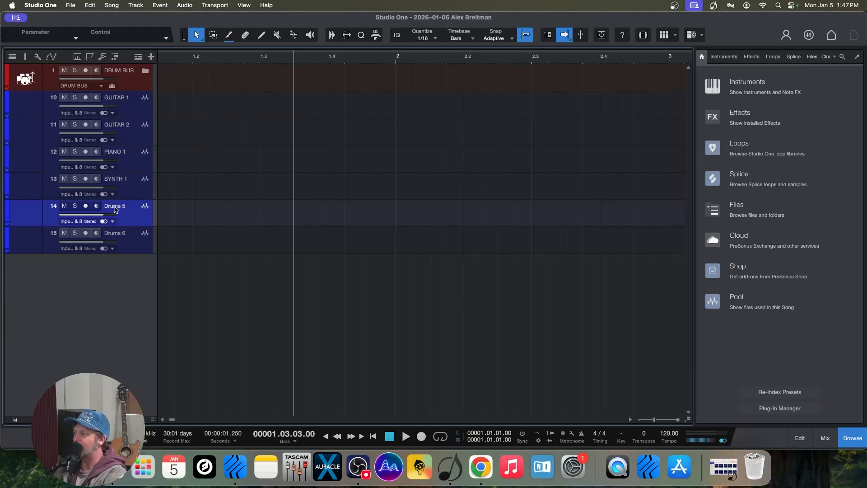
pyautogui.doubleClick(118, 208)
pyautogui.write('S')
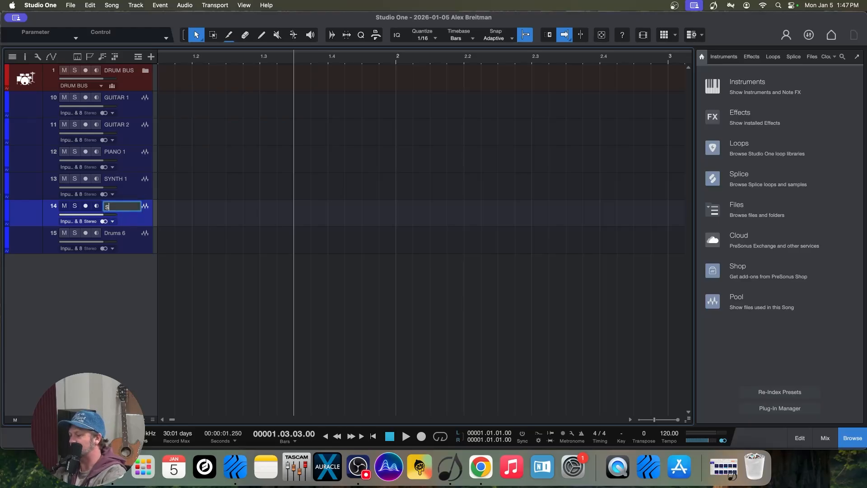
pyautogui.write('YT')
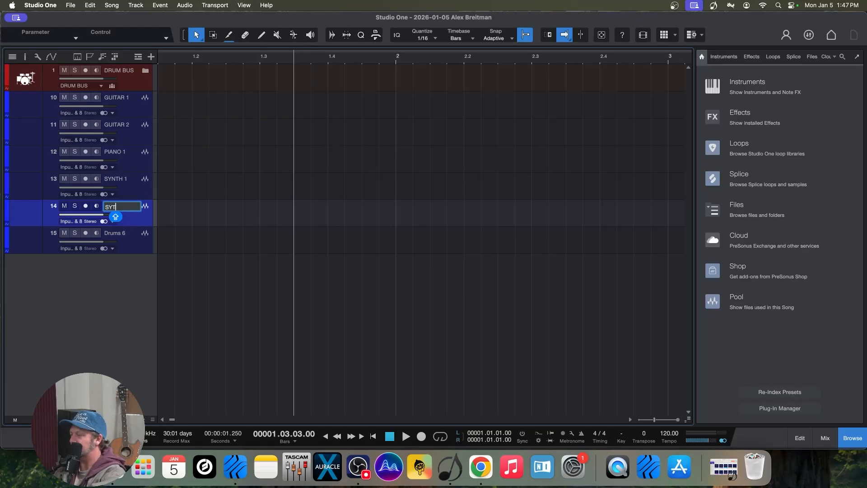
pyautogui.press('BackSpace')
pyautogui.write('NTH')
pyautogui.press('capslock')
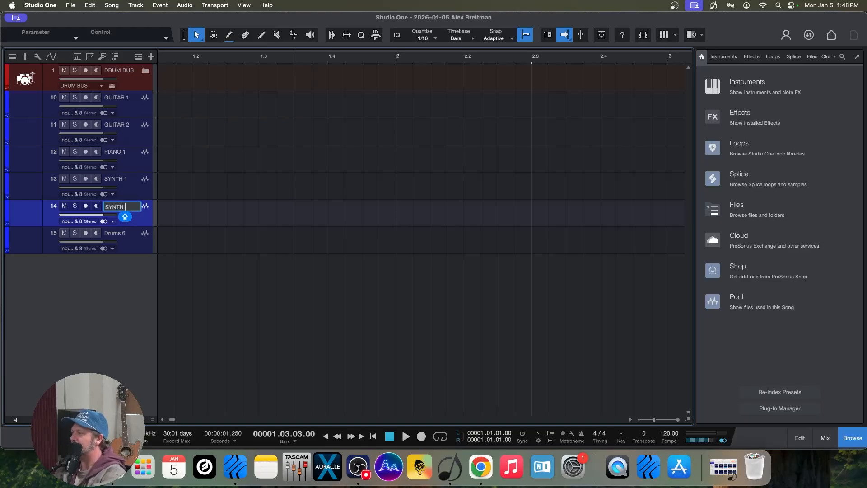
pyautogui.write('TH 2')
# Step: Rename the last blue track, Drums 6, as SYNTH 3
pyautogui.doubleClick(113, 233)
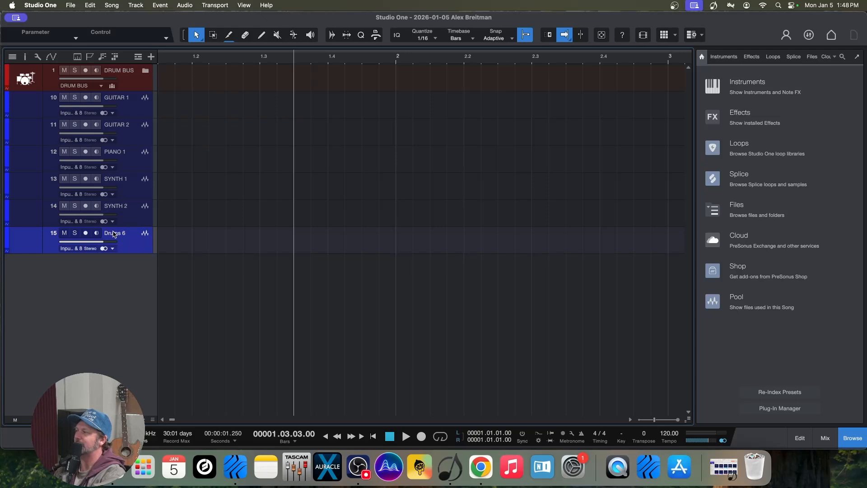
pyautogui.write('SY')
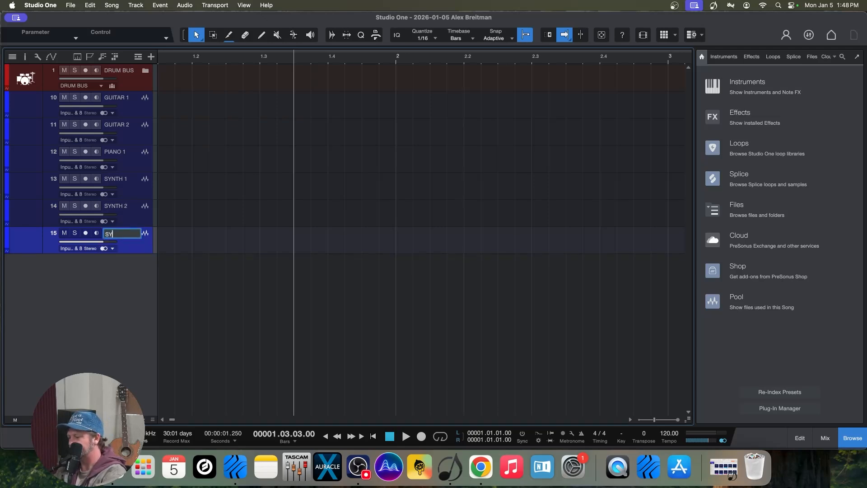
pyautogui.write('NTH 3')
pyautogui.press('Return')
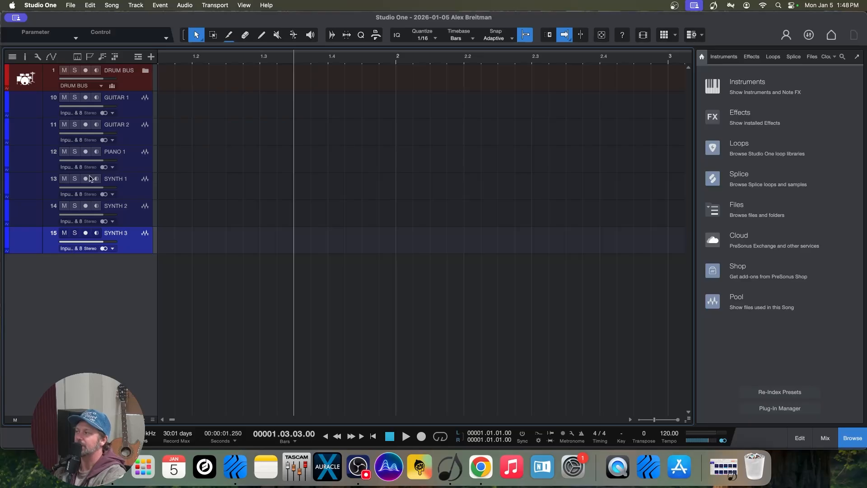
# Step: Assign the Acoustic icon from the Guitars category to the GUITAR 1 track
pyautogui.click(39, 107)
pyautogui.doubleClick(31, 107)
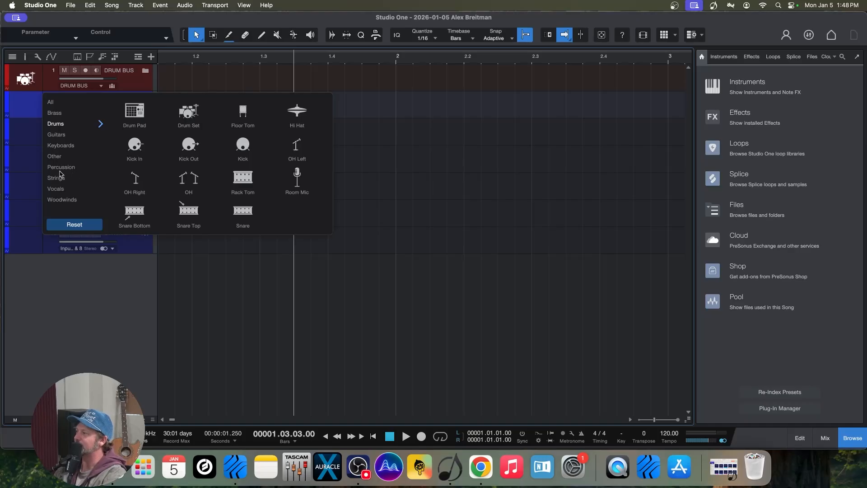
pyautogui.click(58, 135)
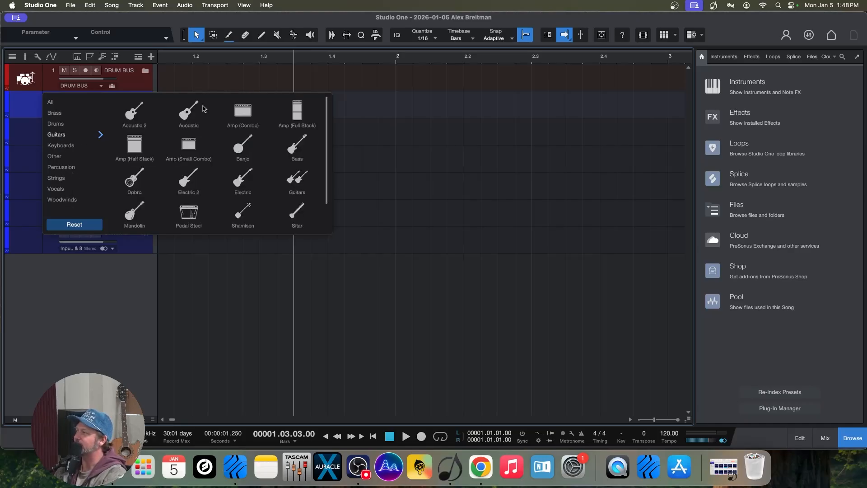
pyautogui.click(186, 111)
# Step: Show the mixer and assign the Electric icon from the Guitars category to the GUITAR 2 track
pyautogui.click(30, 138)
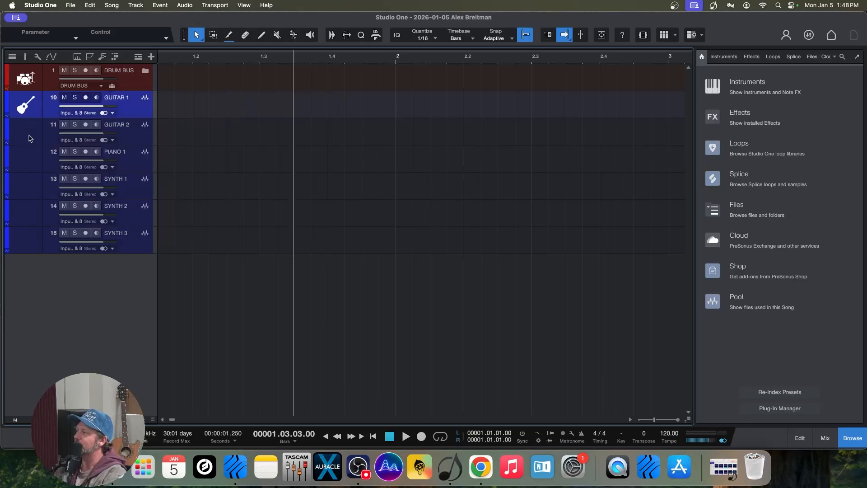
pyautogui.click(30, 138)
pyautogui.press('F3')
pyautogui.click(28, 138)
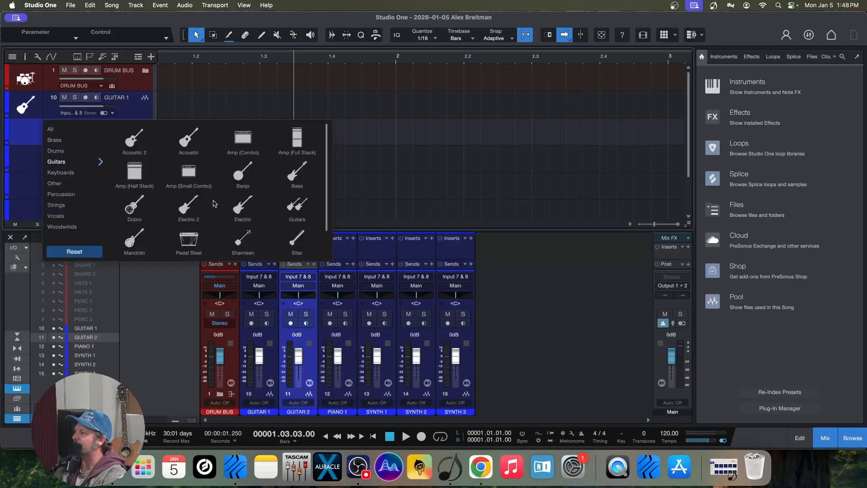
pyautogui.click(242, 206)
# Step: Assign the Piano icon from the Keyboards category to the PIANO 1 track
pyautogui.click(27, 157)
pyautogui.click(24, 168)
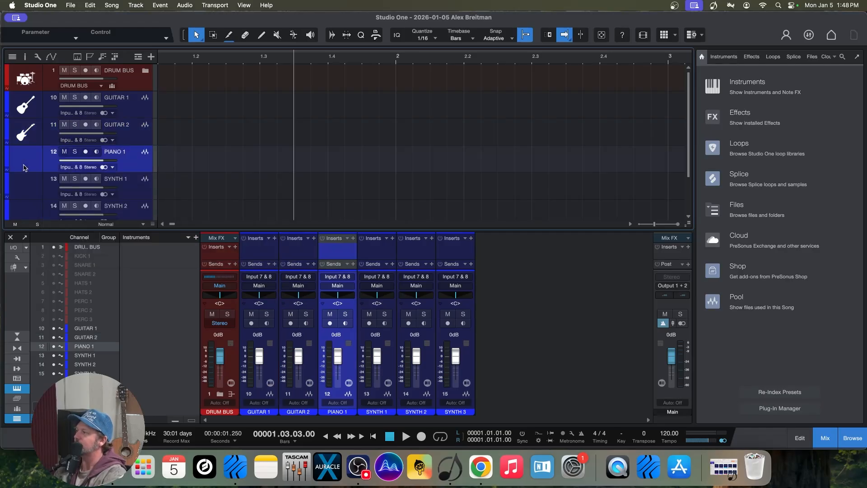
pyautogui.click(25, 167)
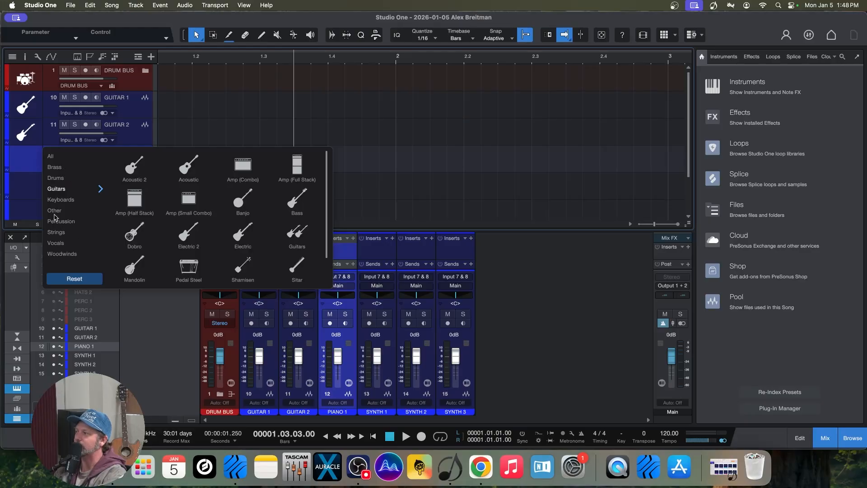
pyautogui.click(65, 201)
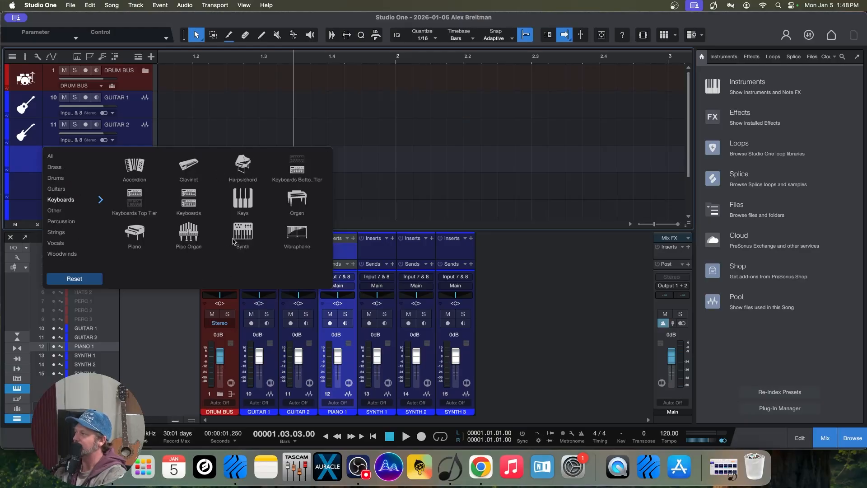
pyautogui.click(136, 235)
# Step: Assign the Synth icon from the Keyboards category to the SYNTH 1 track
pyautogui.click(26, 204)
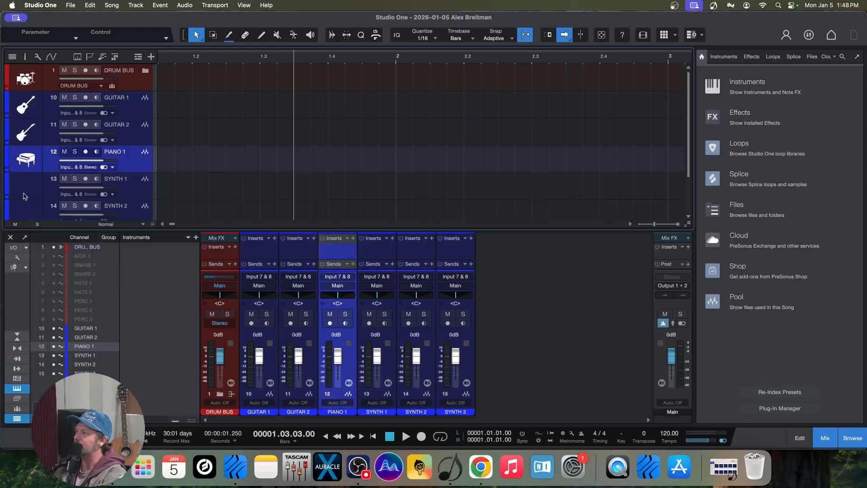
pyautogui.click(25, 192)
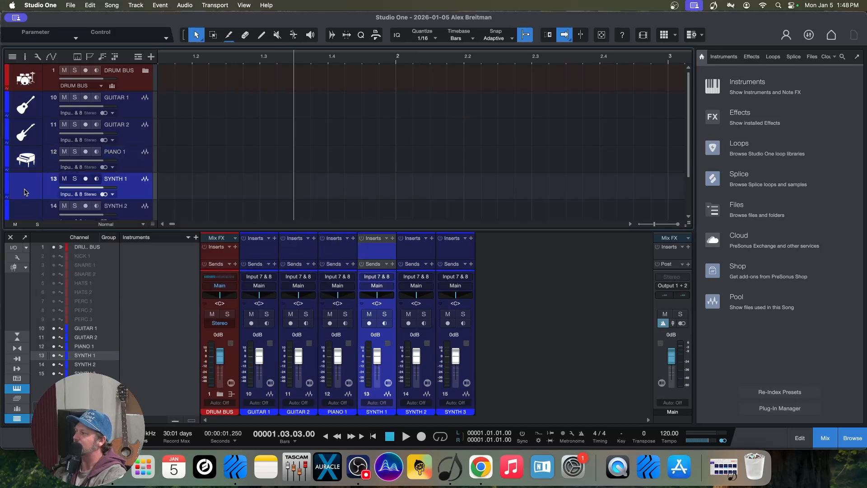
pyautogui.click(26, 192)
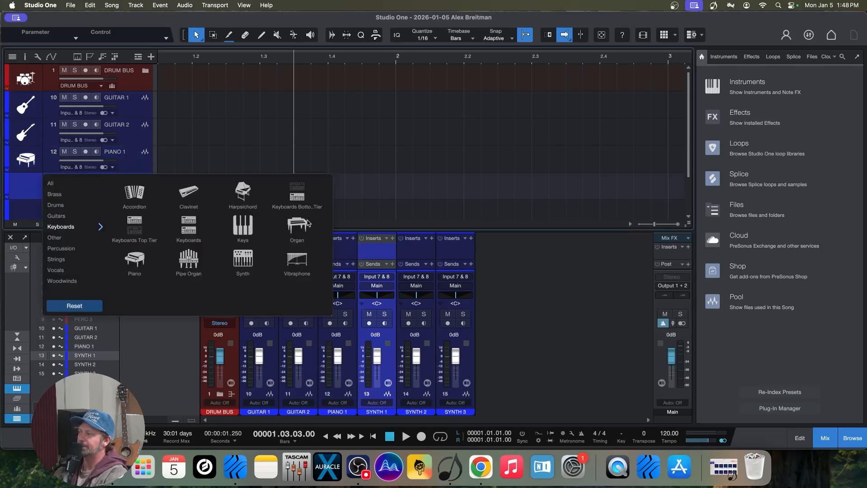
pyautogui.click(299, 257)
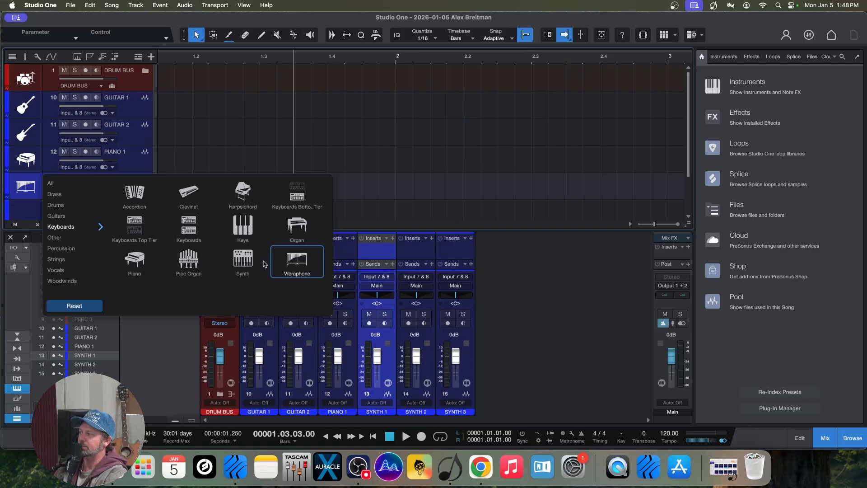
pyautogui.click(243, 259)
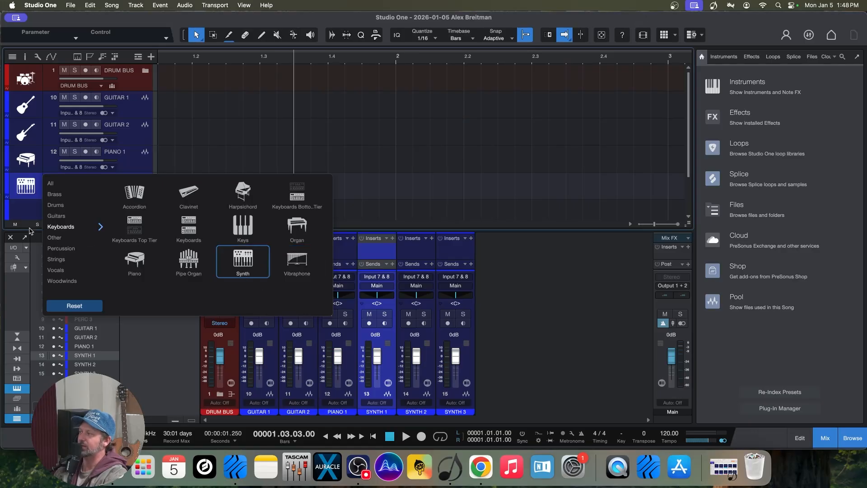
# Step: Assign the Keys icon from the Keyboards category to the SYNTH 2 track
pyautogui.click(33, 207)
pyautogui.scroll(-2, 26, 211)
pyautogui.click(28, 160)
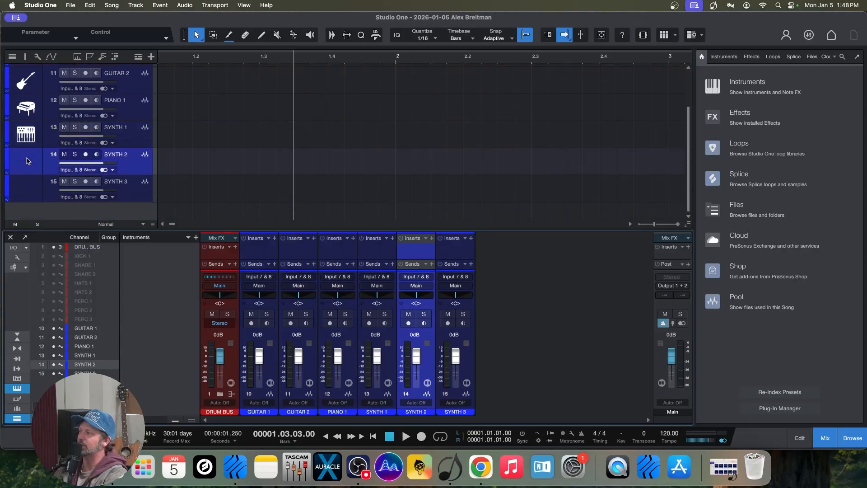
pyautogui.click(27, 160)
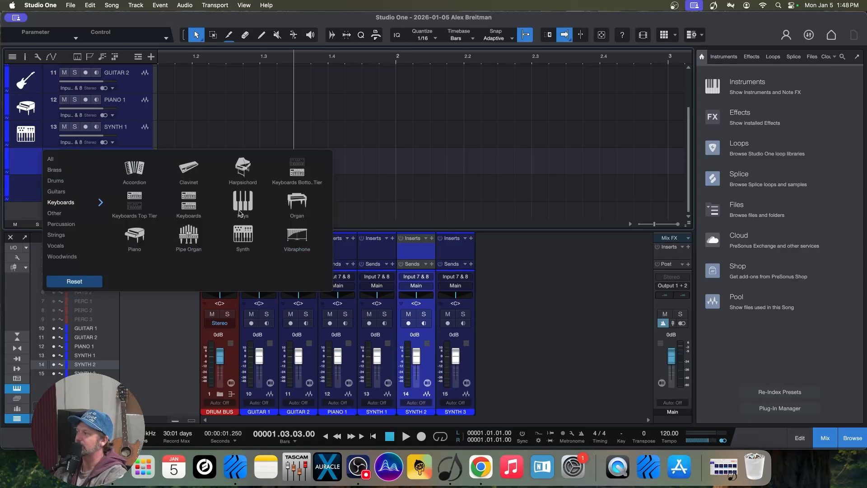
pyautogui.click(246, 206)
# Step: Assign the Keyboards icon from the Keyboards category to the SYNTH 3 track and hide the mixer
pyautogui.click(28, 195)
pyautogui.click(28, 195)
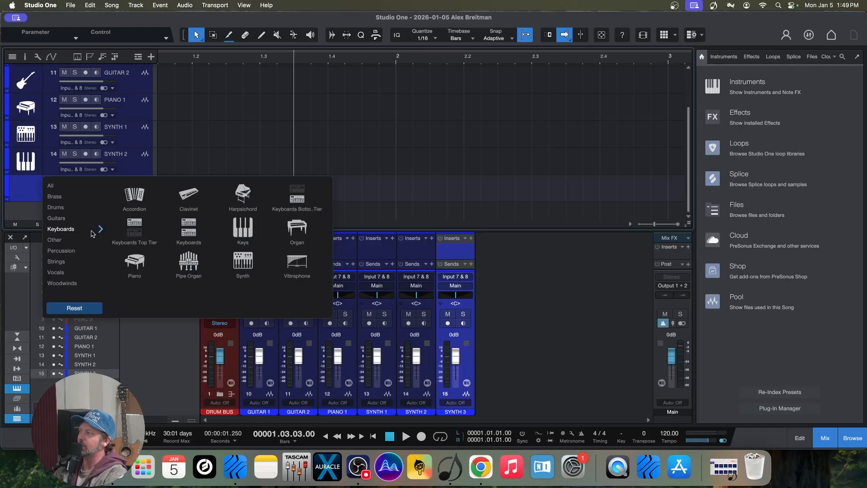
pyautogui.click(57, 189)
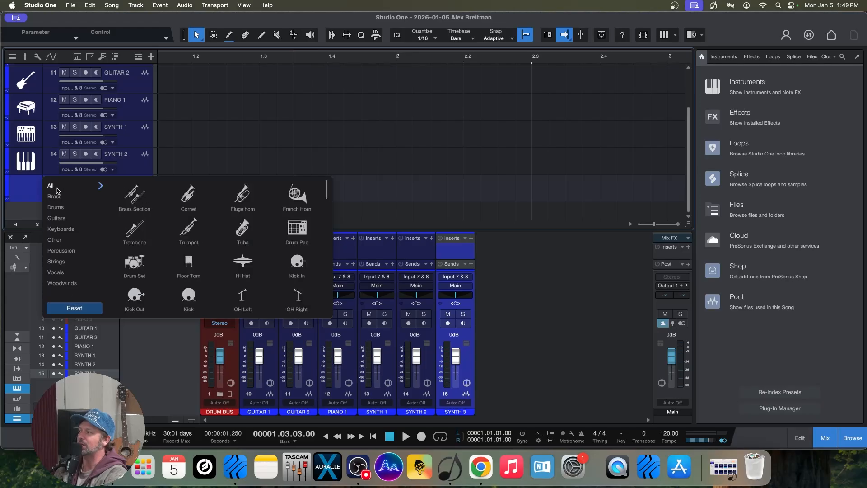
pyautogui.click(59, 230)
pyautogui.click(57, 242)
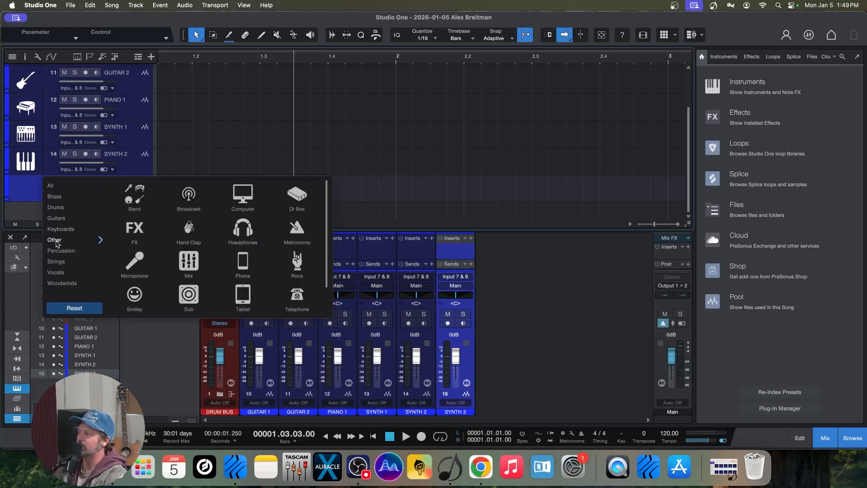
pyautogui.scroll(-2, 135, 294)
pyautogui.scroll(2, 287, 273)
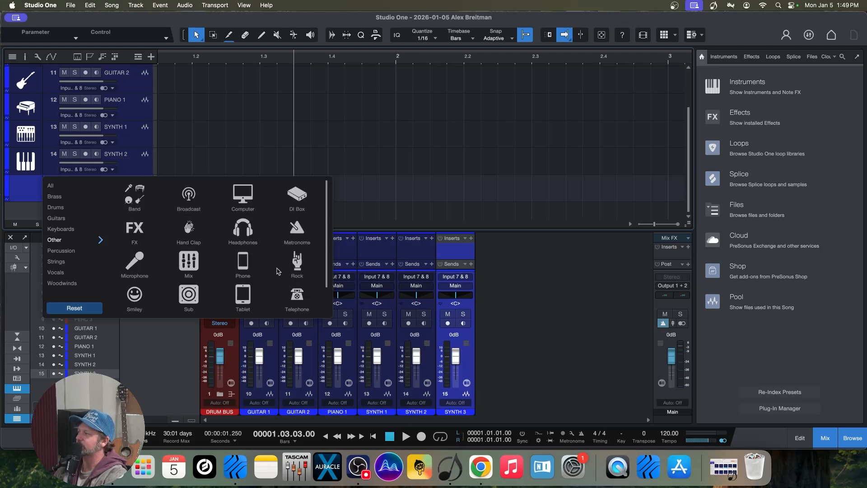
pyautogui.click(66, 233)
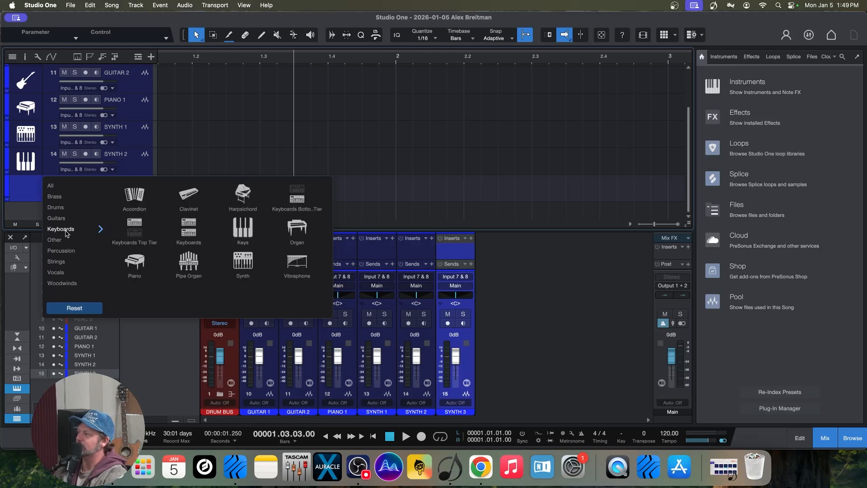
pyautogui.click(196, 231)
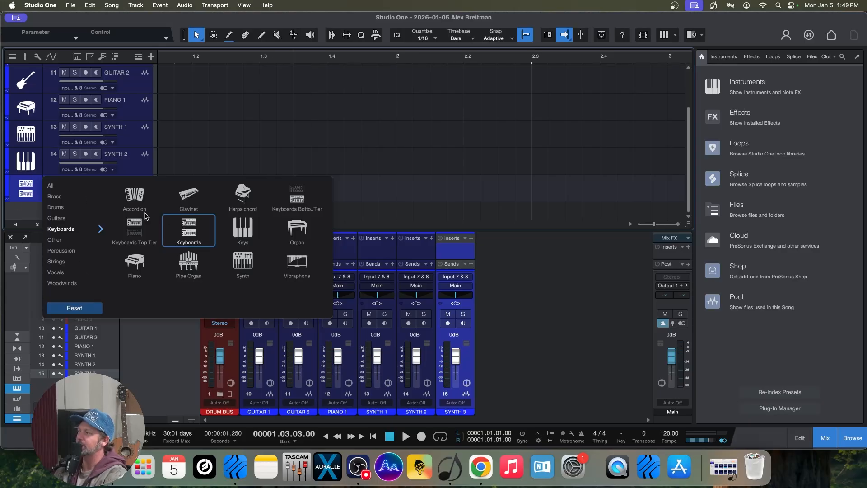
pyautogui.click(325, 158)
pyautogui.scroll(2, 128, 159)
pyautogui.scroll(-3, 125, 172)
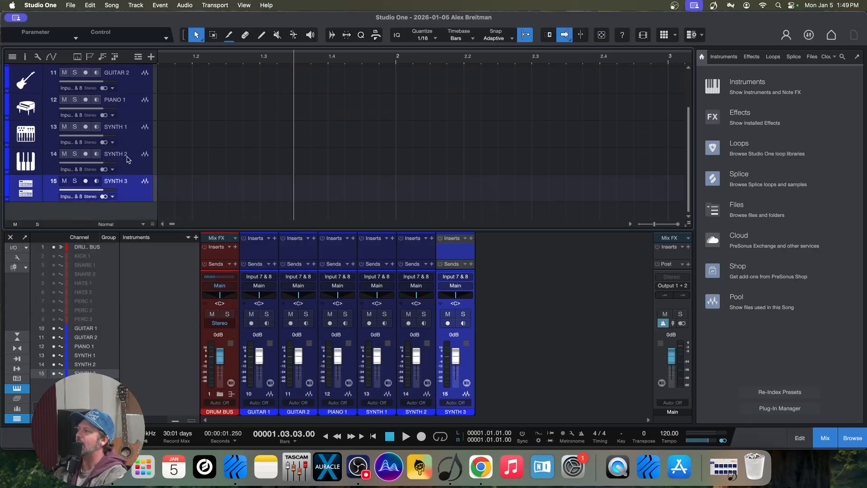
pyautogui.press('F3')
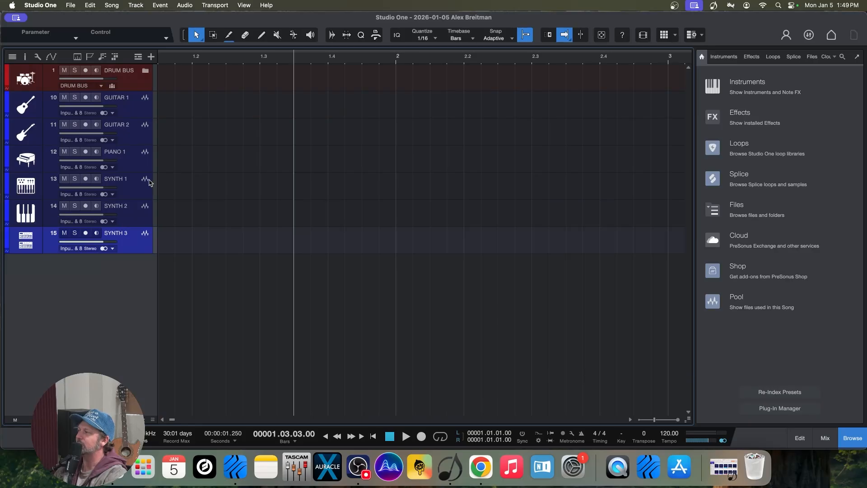
# Step: Add a single dark blue folder track below GUITAR 1, keeping the name Drums
pyautogui.click(147, 108)
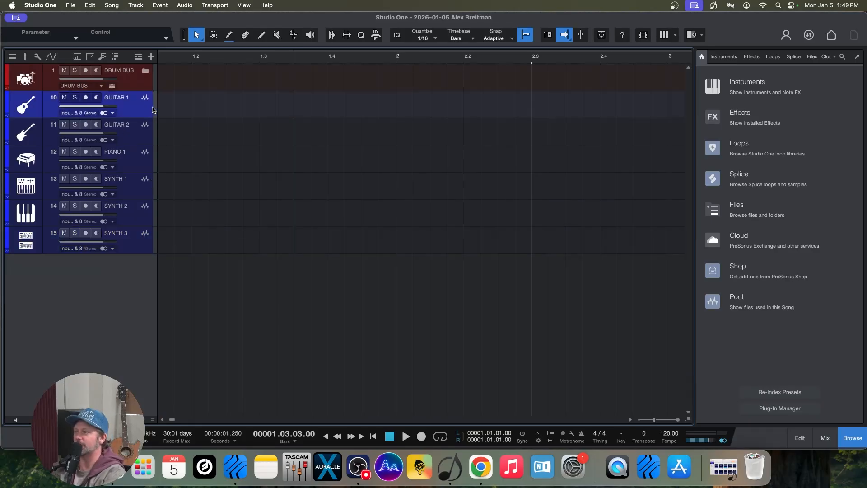
pyautogui.click(152, 60)
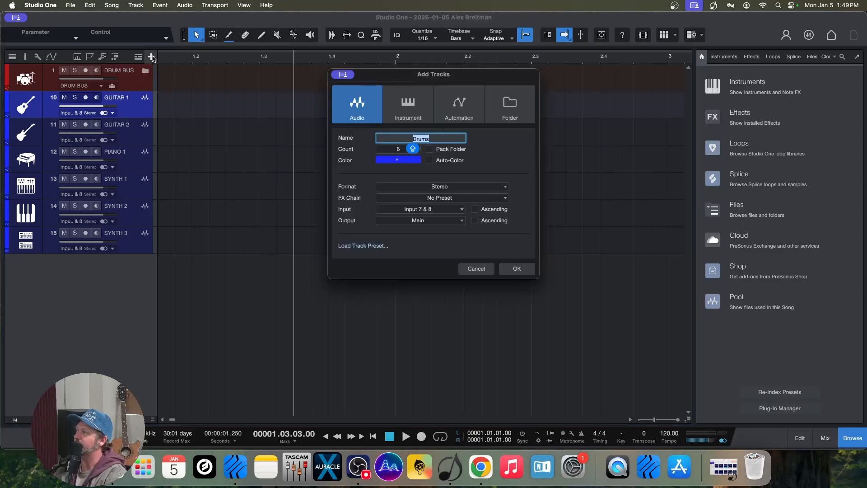
pyautogui.click(516, 108)
pyautogui.click(407, 150)
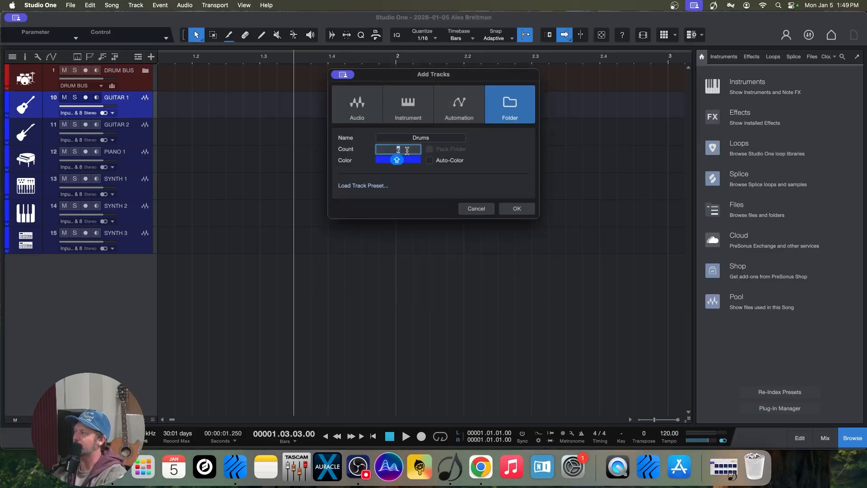
pyautogui.write('1')
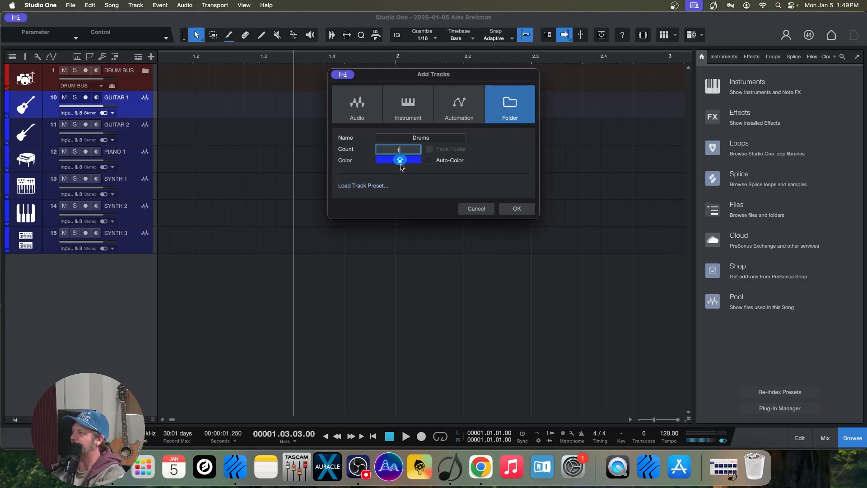
pyautogui.click(388, 160)
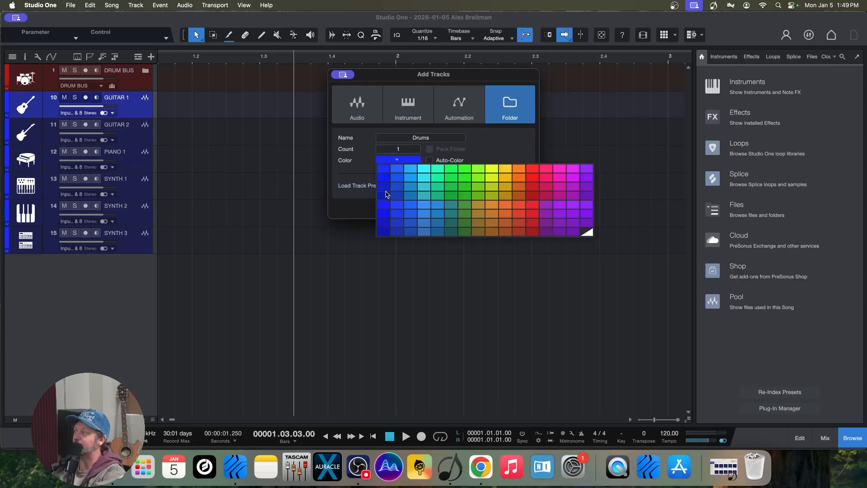
pyautogui.click(385, 195)
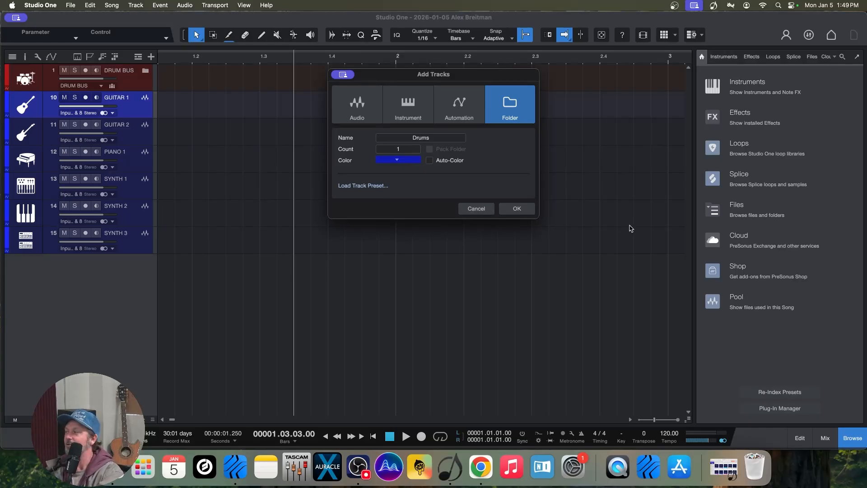
pyautogui.click(518, 209)
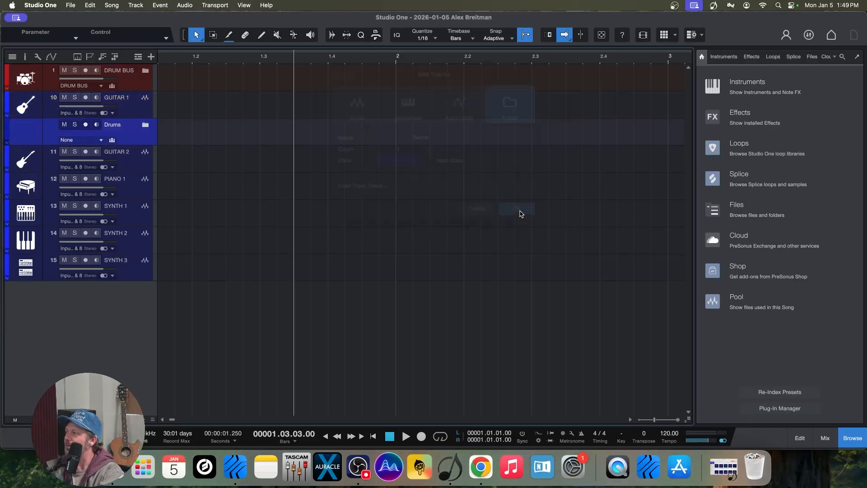
# Step: Move the blue Drums folder above GUITAR 1 and put the tracks GUITAR 1 through SYNTH 3 inside it
pyautogui.moveTo(125, 129); pyautogui.dragTo(128, 97)
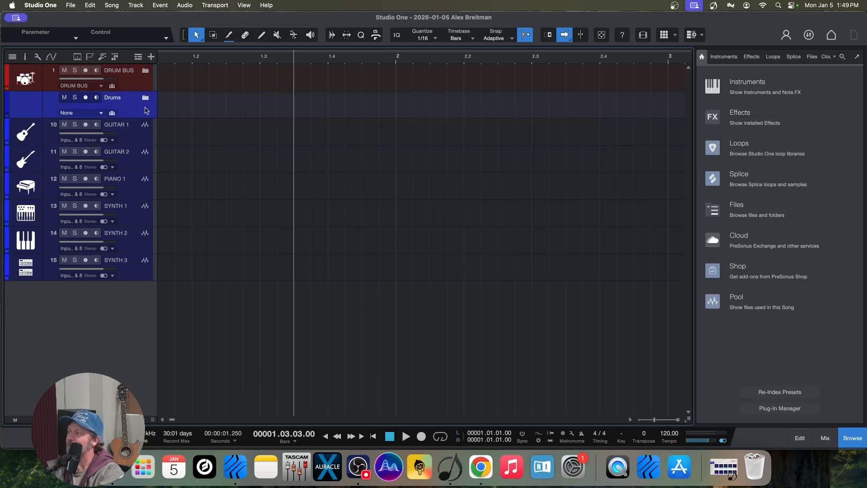
pyautogui.click(133, 136)
pyautogui.keyDown('shift'); pyautogui.click(137, 269); pyautogui.keyUp('shift')
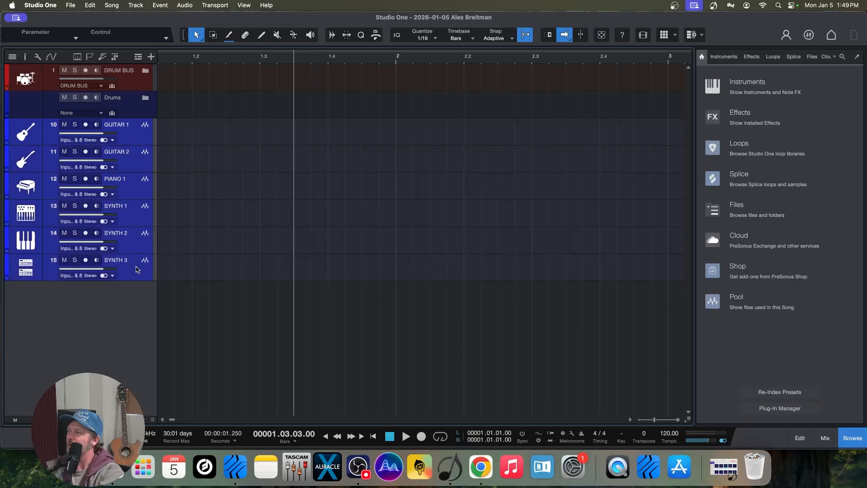
pyautogui.moveTo(129, 139); pyautogui.dragTo(127, 105)
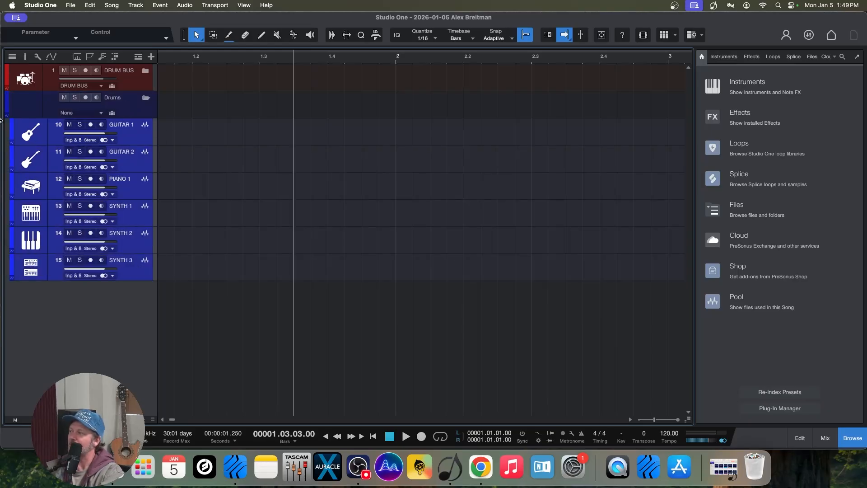
# Step: Rename the blue folder track as MUSIC BUS
pyautogui.click(32, 107)
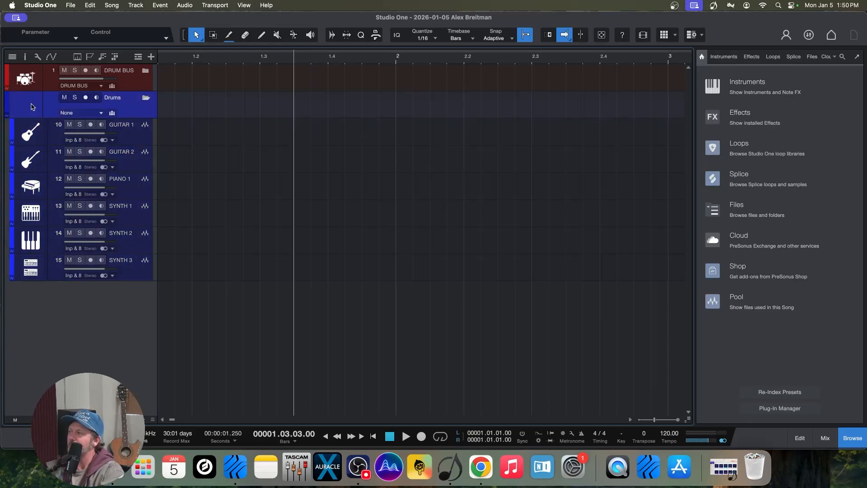
pyautogui.doubleClick(113, 98)
pyautogui.press('capslock')
pyautogui.write('MU')
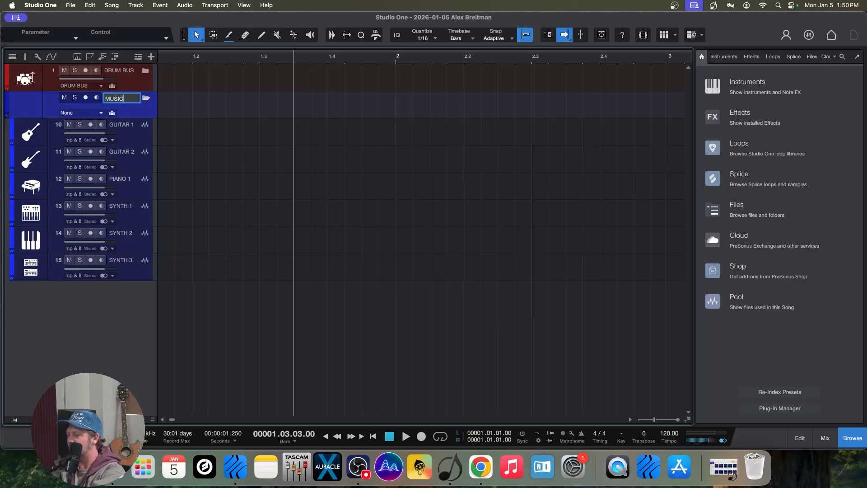
pyautogui.write('SIC')
pyautogui.press('capslock')
pyautogui.write('B')
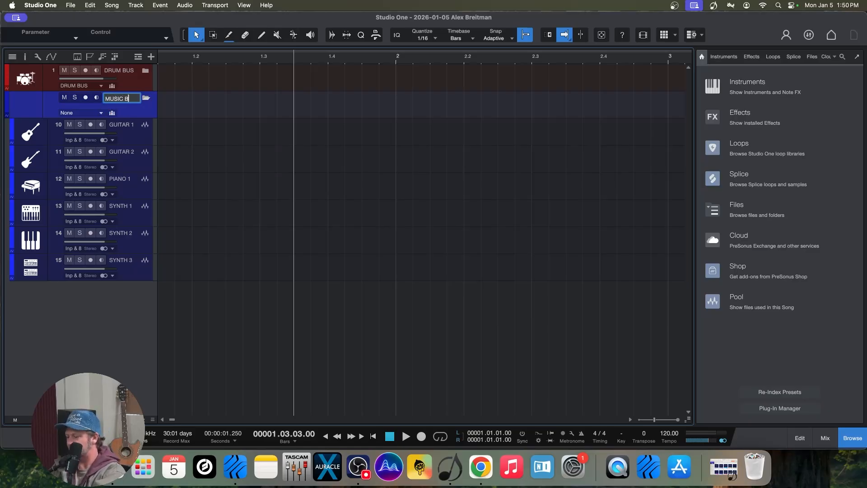
pyautogui.press('Return')
# Step: Assign the Smiley icon from the Other category to the MUSIC BUS folder and collapse the folder
pyautogui.click(25, 106)
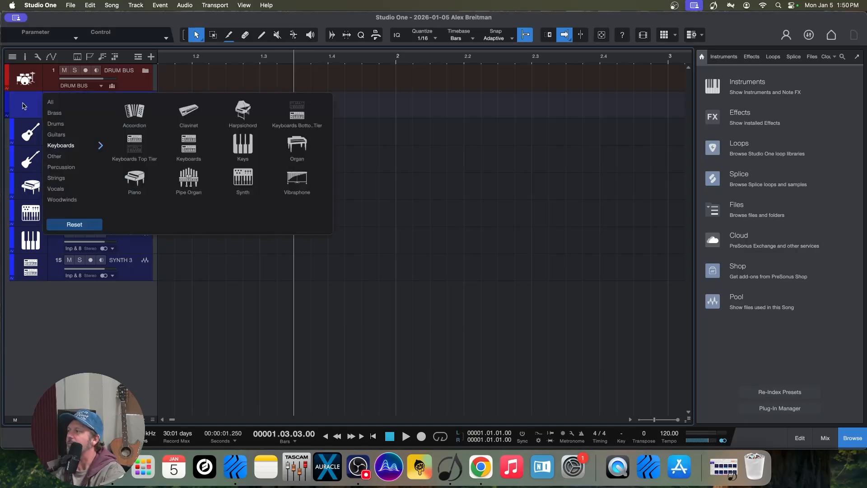
pyautogui.click(56, 155)
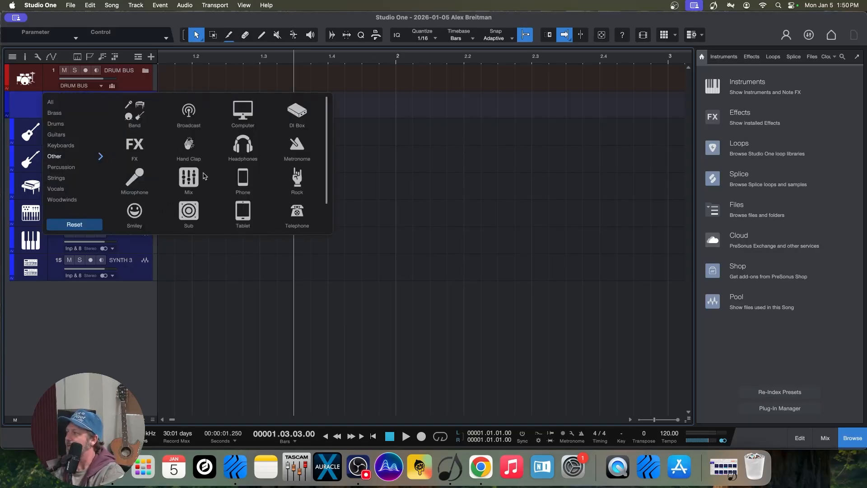
pyautogui.scroll(-2, 189, 162)
pyautogui.scroll(2, 189, 162)
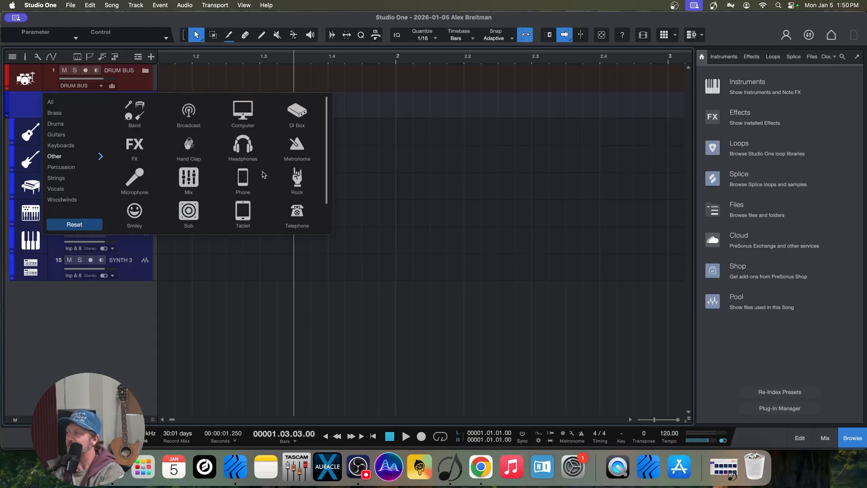
pyautogui.scroll(-1, 264, 175)
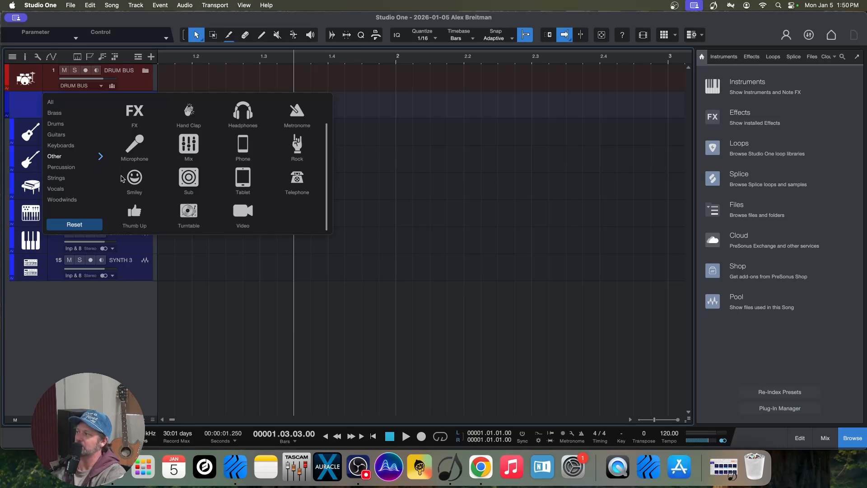
pyautogui.click(140, 182)
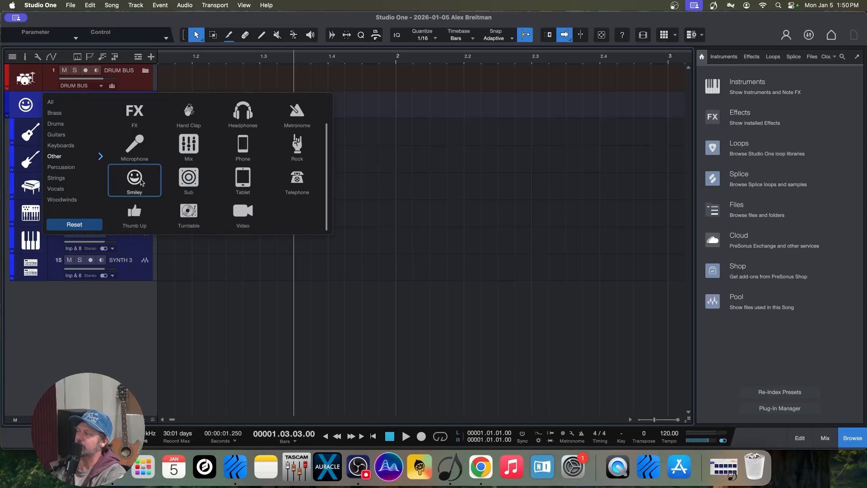
pyautogui.click(378, 99)
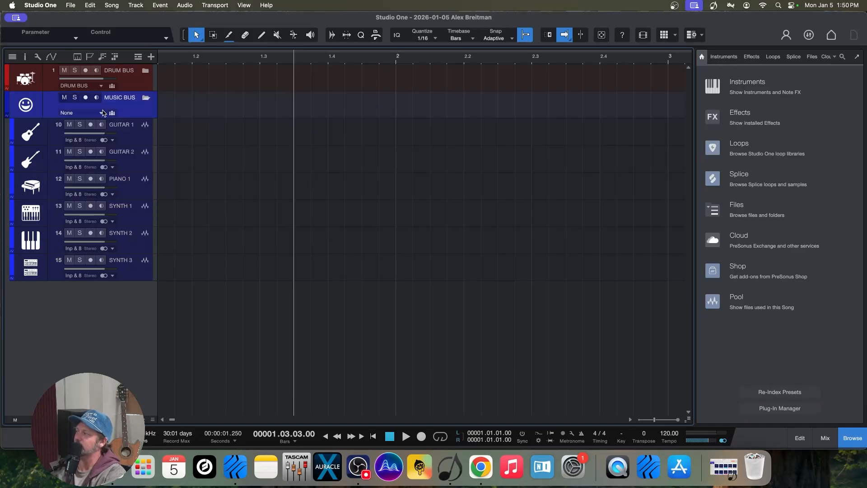
pyautogui.click(146, 99)
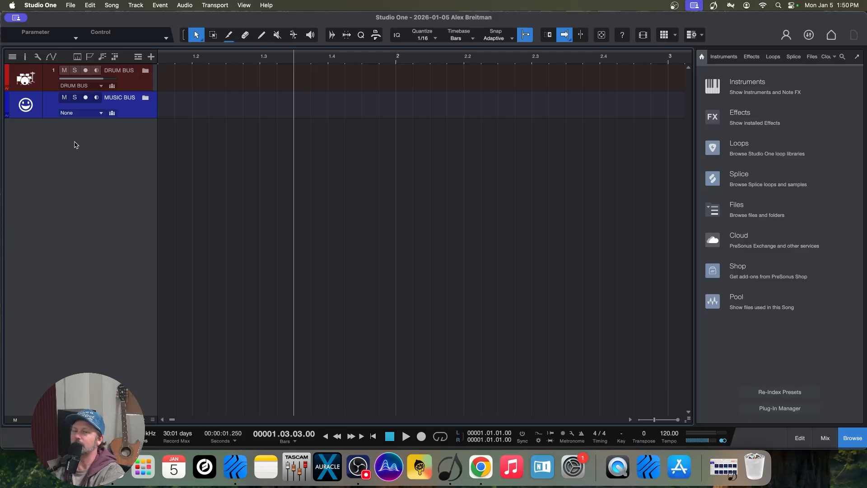
# Step: Add two purple audio tracks named BASS
pyautogui.click(152, 56)
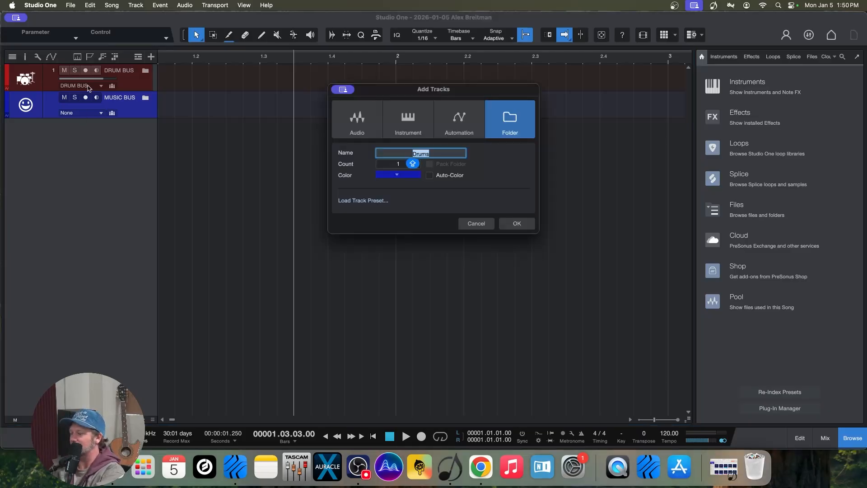
pyautogui.click(399, 165)
pyautogui.write('2')
pyautogui.click(351, 123)
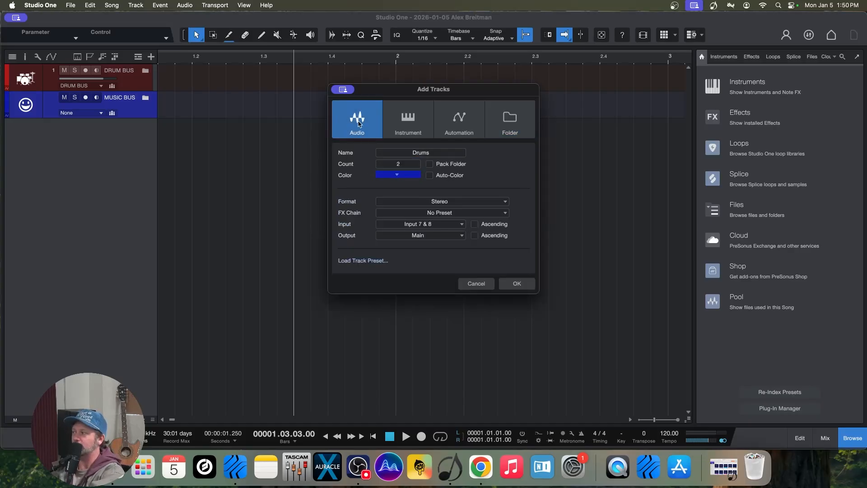
pyautogui.click(398, 176)
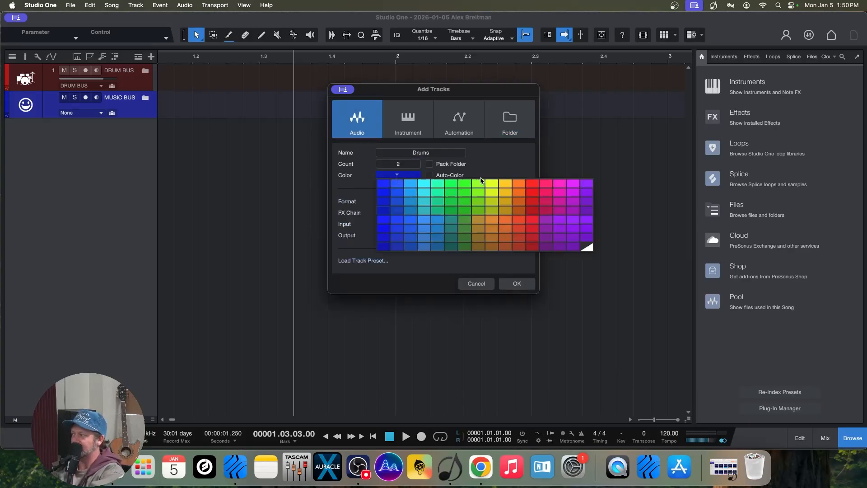
pyautogui.click(570, 224)
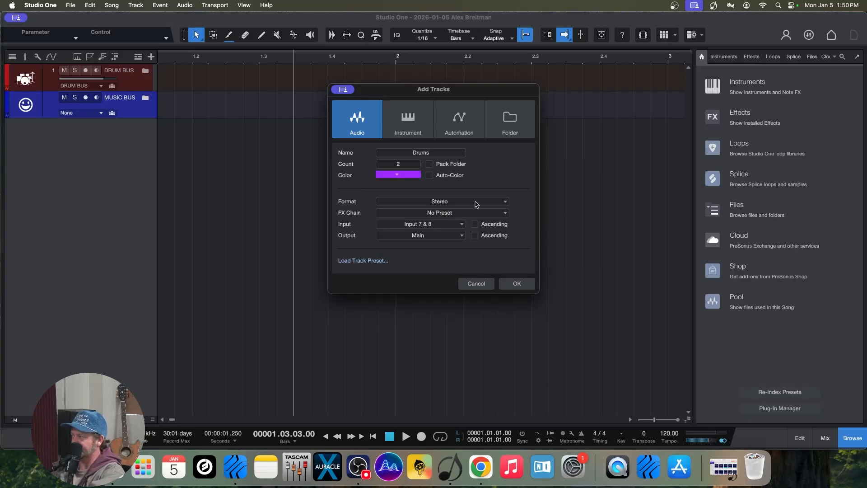
pyautogui.doubleClick(418, 152)
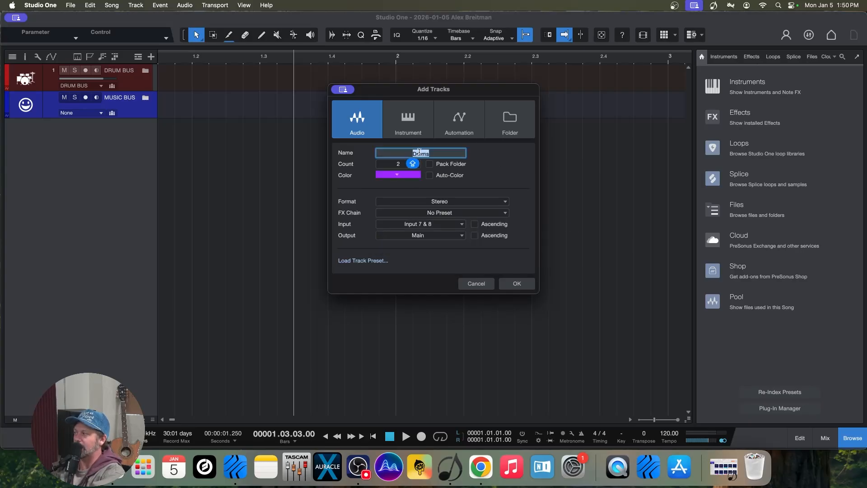
pyautogui.write('BASS')
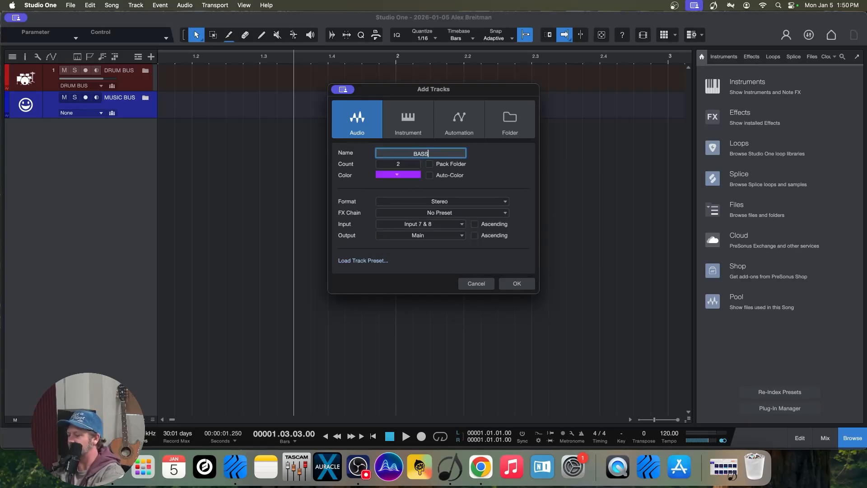
pyautogui.click(518, 285)
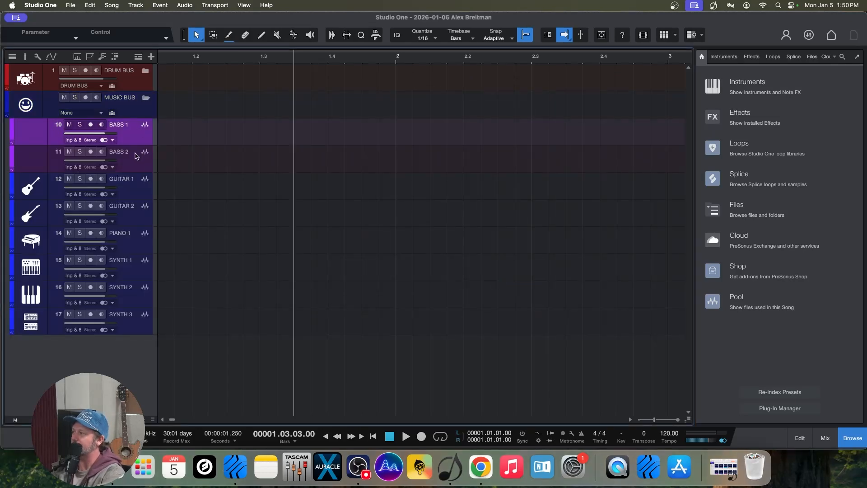
# Step: Move BASS 1 and BASS 2 below SYNTH 3, outside the MUSIC BUS folder, and assign both the Bass icon from the Guitars category
pyautogui.keyDown('shift'); pyautogui.click(134, 167); pyautogui.keyUp('shift')
pyautogui.moveTo(128, 131); pyautogui.dragTo(98, 367)
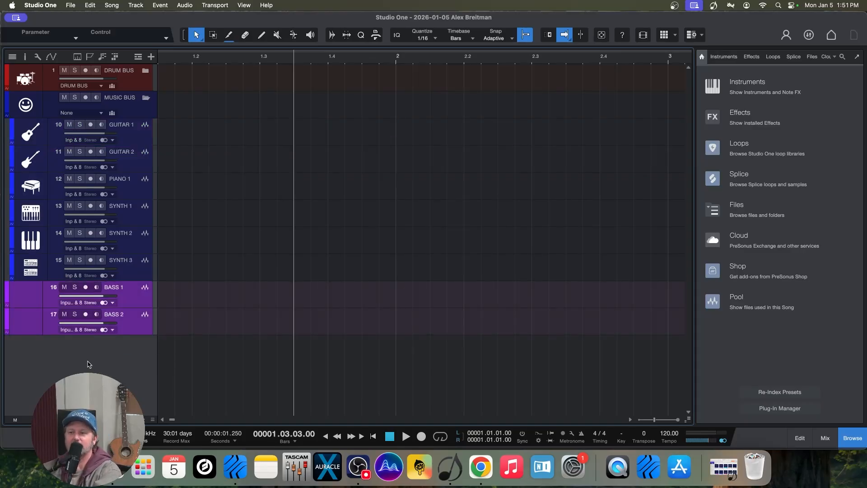
pyautogui.click(27, 297)
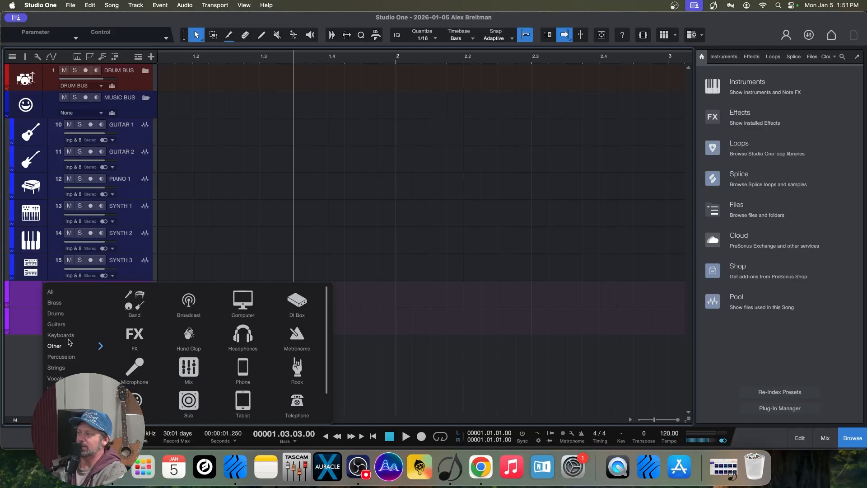
pyautogui.scroll(-1, 178, 359)
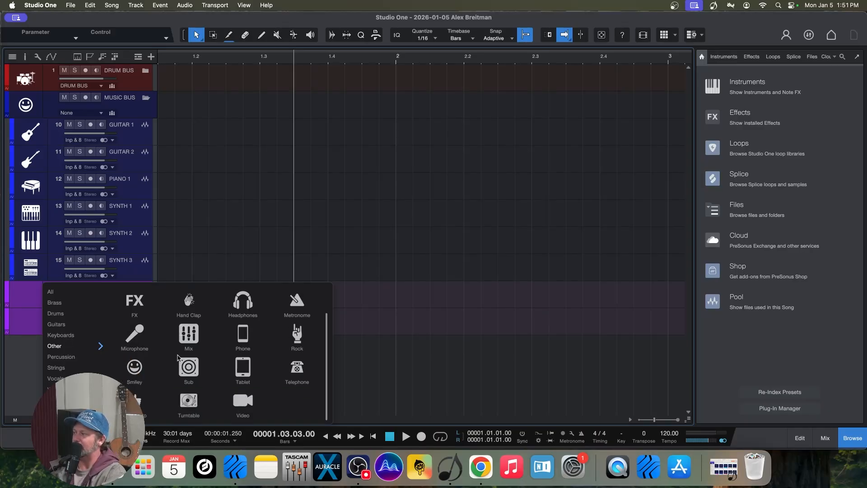
pyautogui.scroll(1, 178, 358)
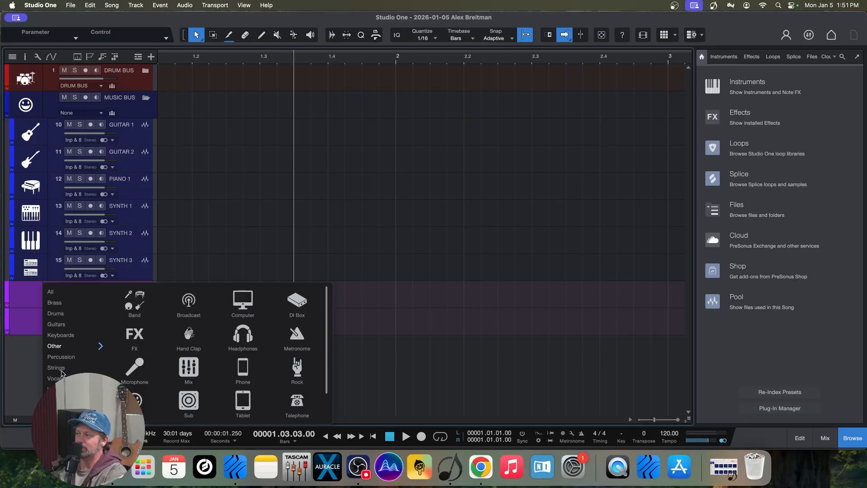
pyautogui.click(52, 325)
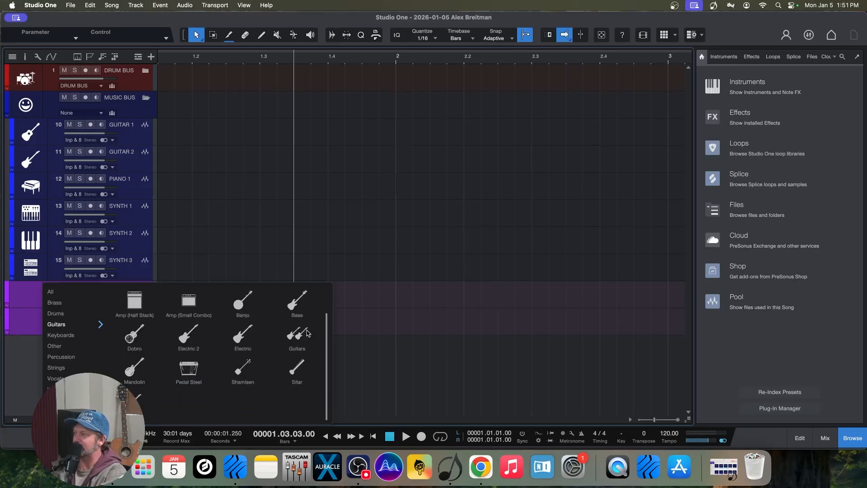
pyautogui.scroll(1, 235, 372)
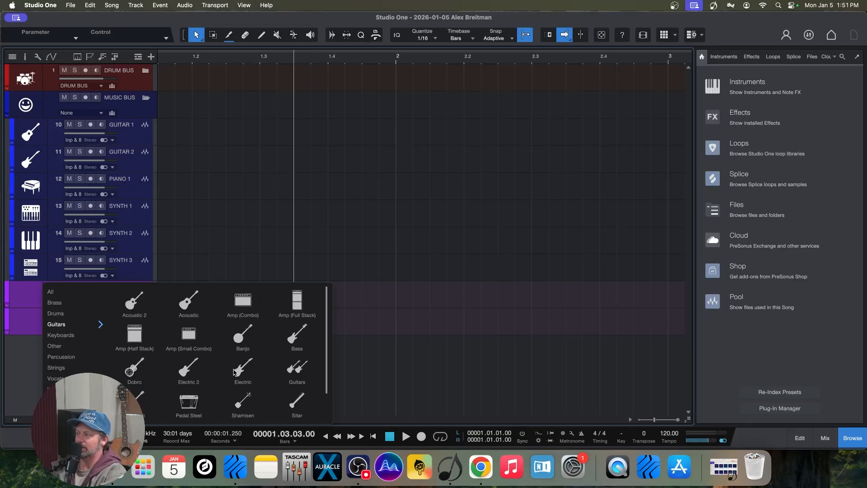
pyautogui.click(299, 339)
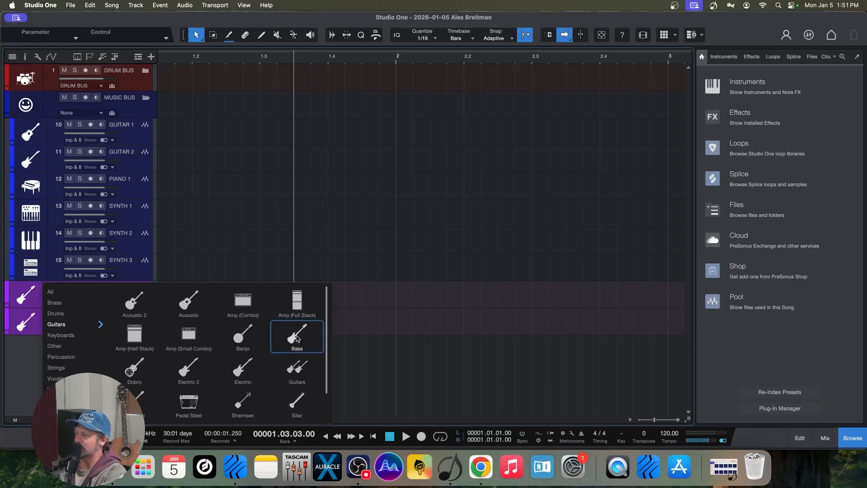
pyautogui.click(31, 364)
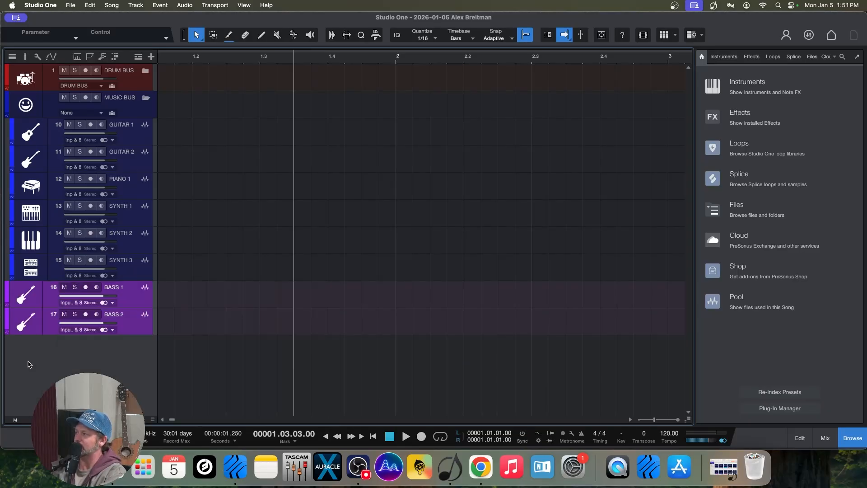
# Step: Browse the track icon categories for an alternative icon for the BASS 2 track, keeping its current one
pyautogui.click(26, 328)
pyautogui.click(217, 267)
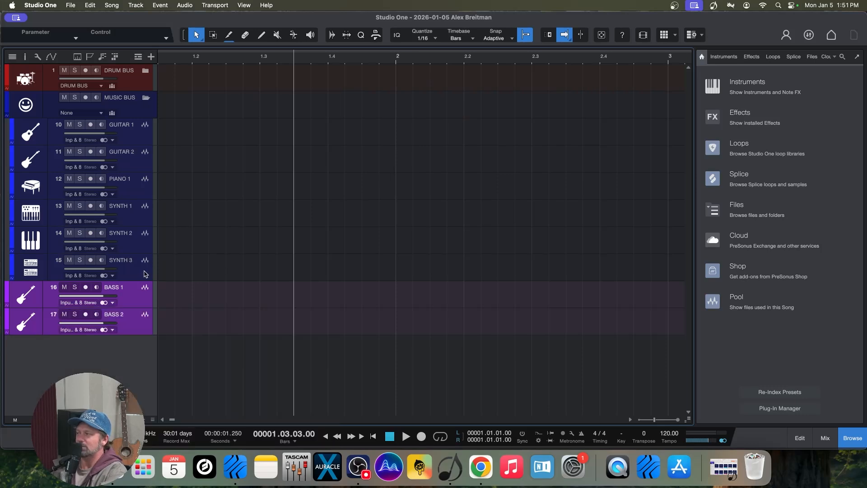
pyautogui.click(138, 272)
pyautogui.click(130, 324)
pyautogui.click(26, 322)
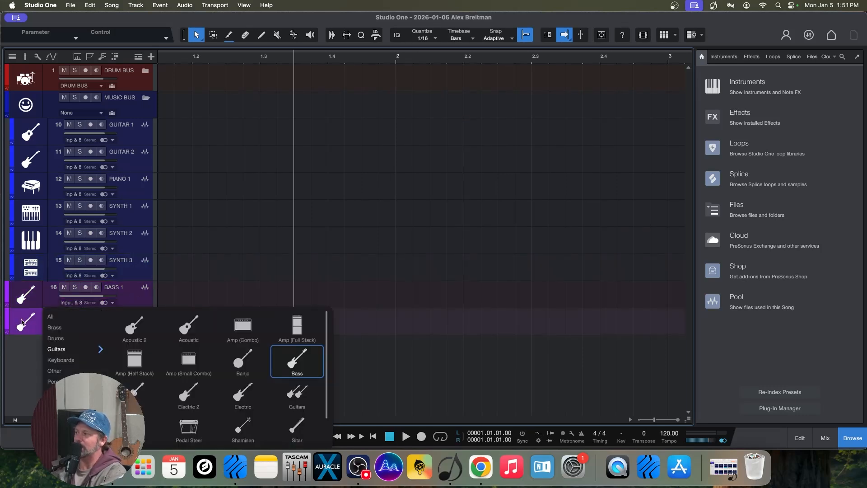
pyautogui.click(58, 372)
pyautogui.scroll(-2, 177, 367)
pyautogui.scroll(2, 179, 367)
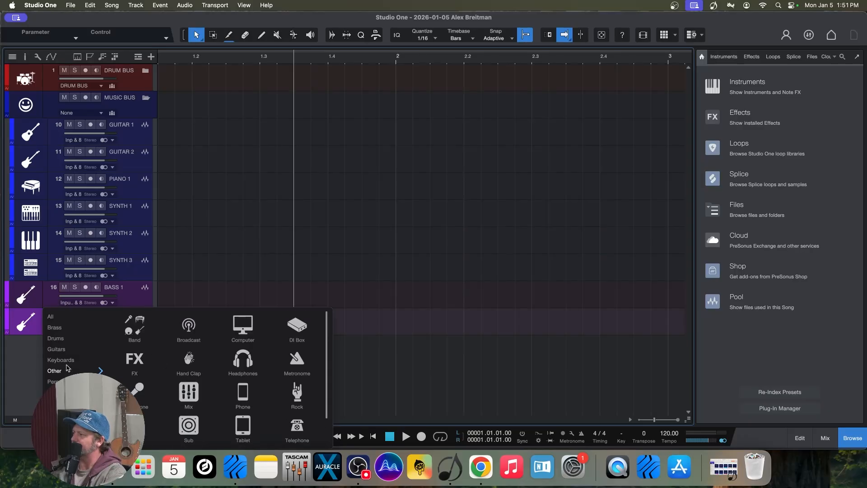
pyautogui.click(59, 414)
pyautogui.click(58, 403)
pyautogui.click(57, 392)
pyautogui.click(59, 382)
pyautogui.click(55, 371)
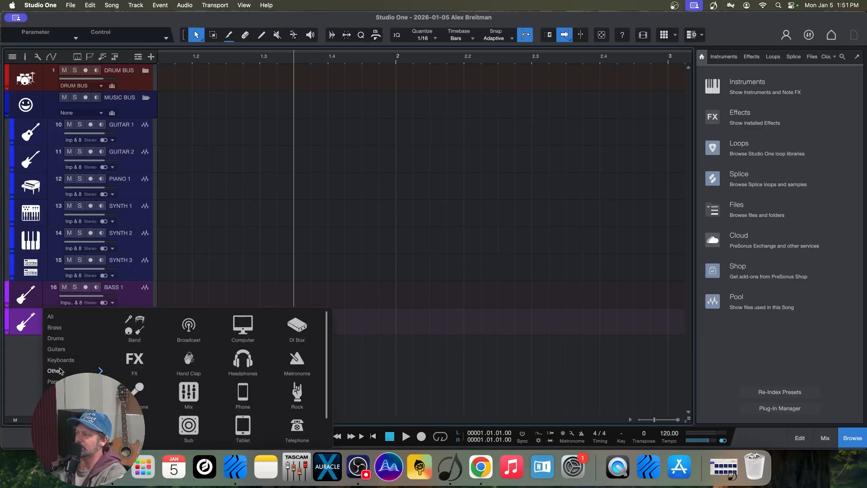
pyautogui.scroll(-2, 204, 371)
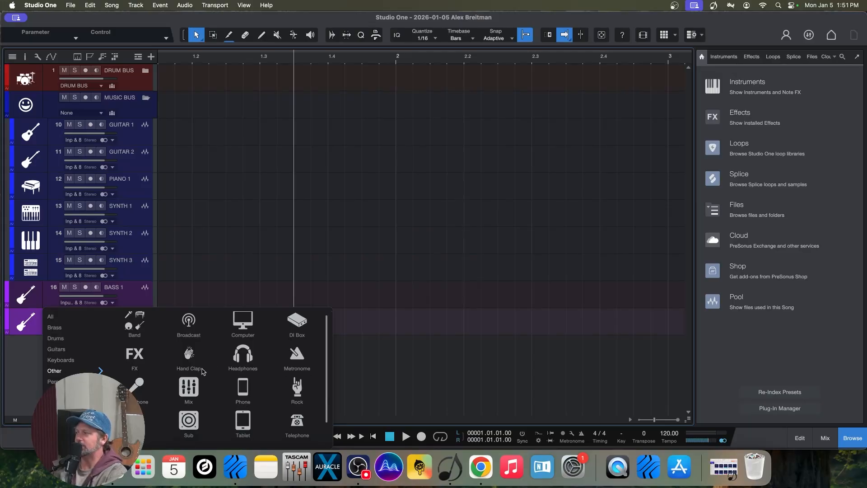
pyautogui.click(59, 361)
pyautogui.click(58, 350)
pyautogui.click(52, 340)
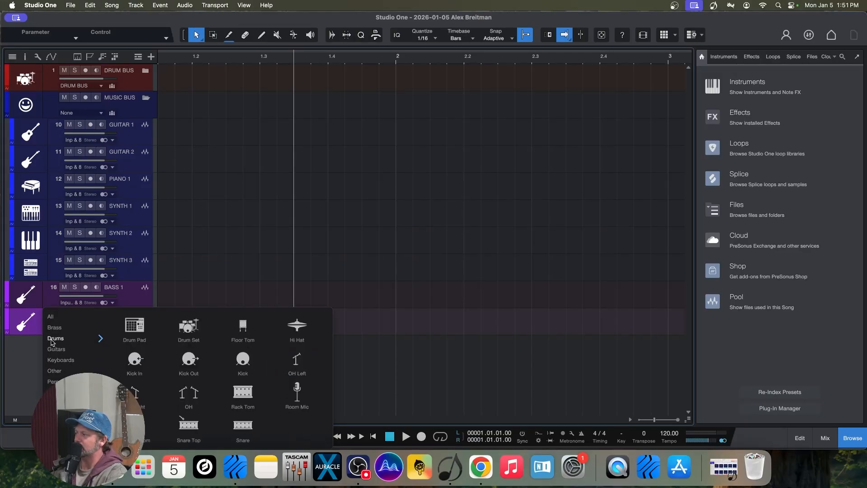
pyautogui.click(52, 328)
pyautogui.click(53, 318)
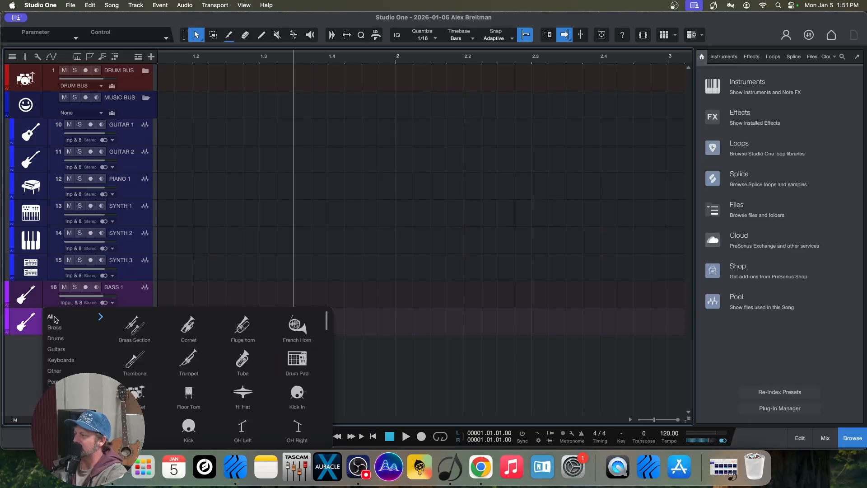
pyautogui.scroll(-15, 153, 367)
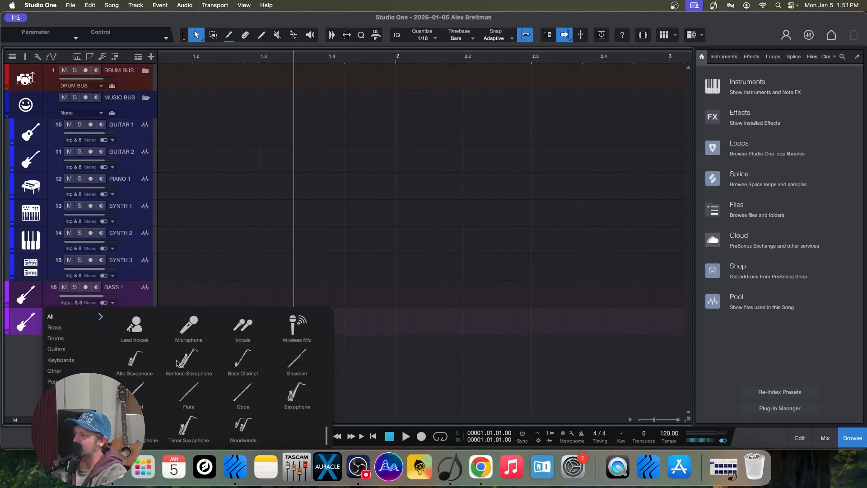
pyautogui.scroll(5, 177, 363)
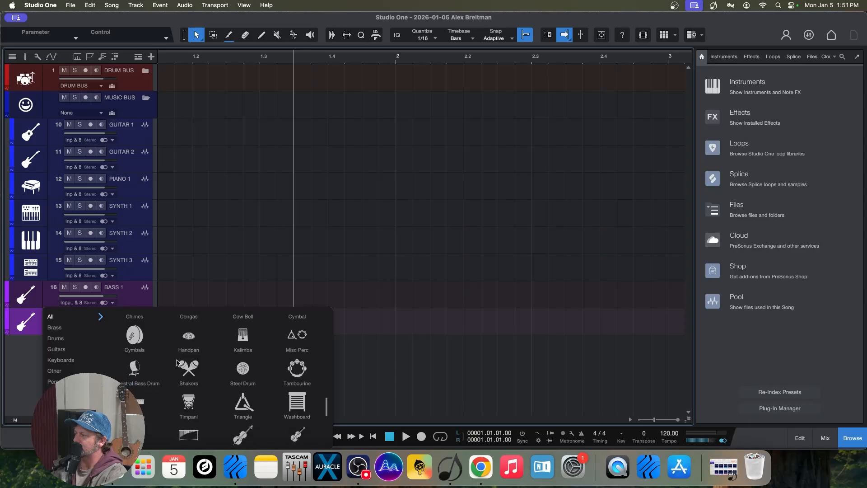
pyautogui.scroll(6, 177, 362)
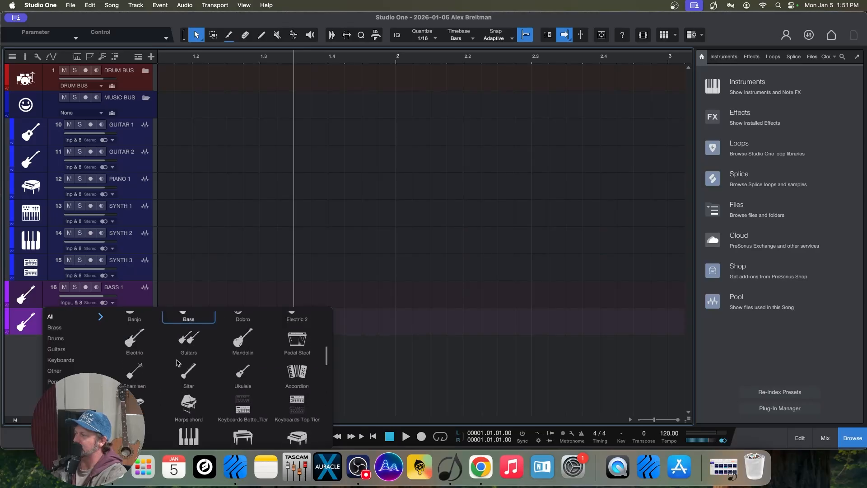
pyautogui.click(222, 280)
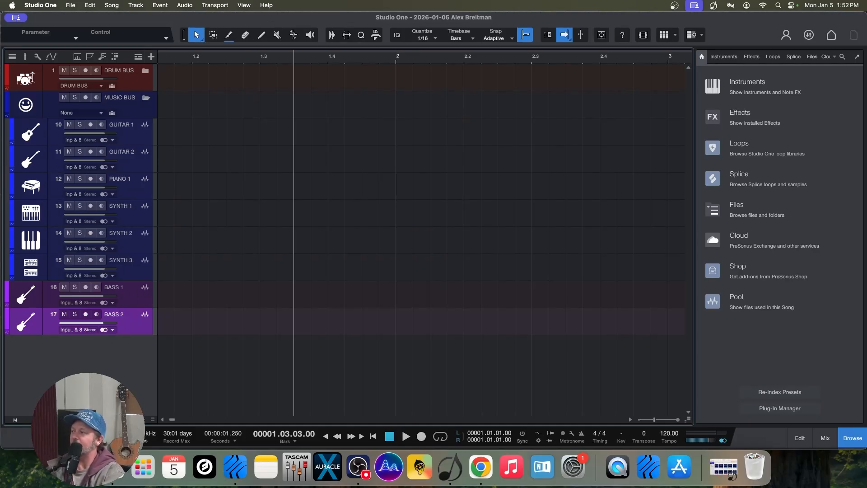
# Step: Collapse the MUSIC BUS folder and add a single purple folder track named BASS below BASS 2
pyautogui.click(145, 97)
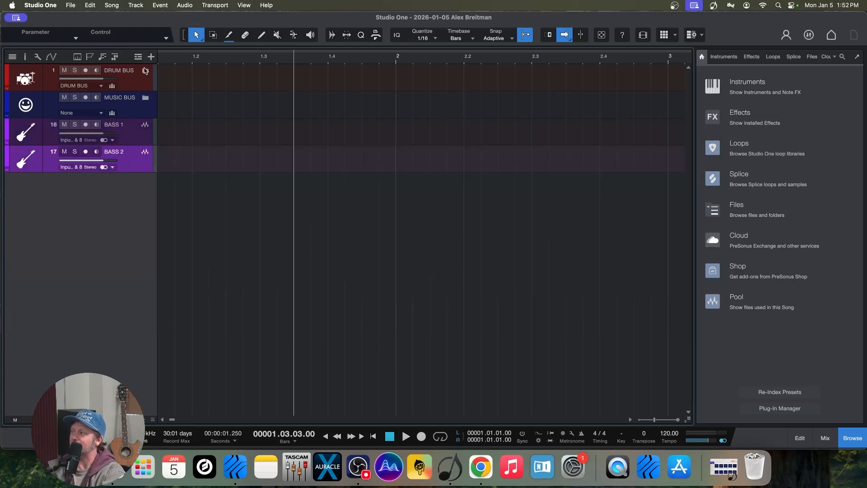
pyautogui.click(151, 56)
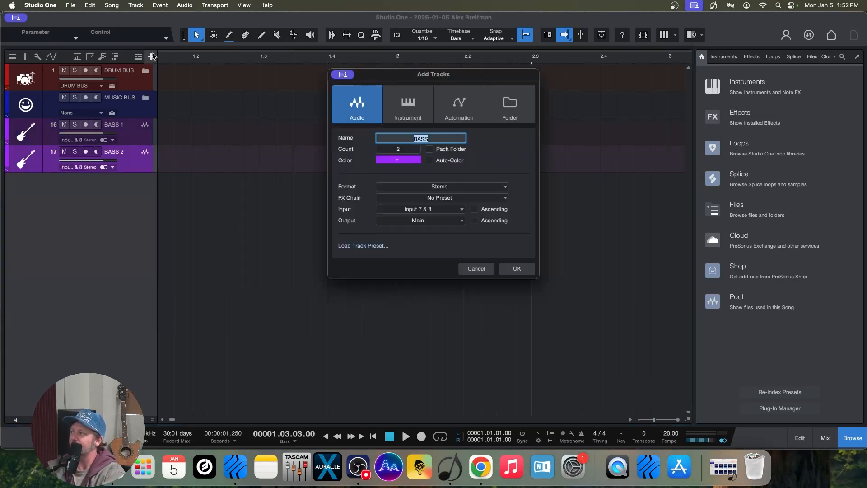
pyautogui.click(404, 153)
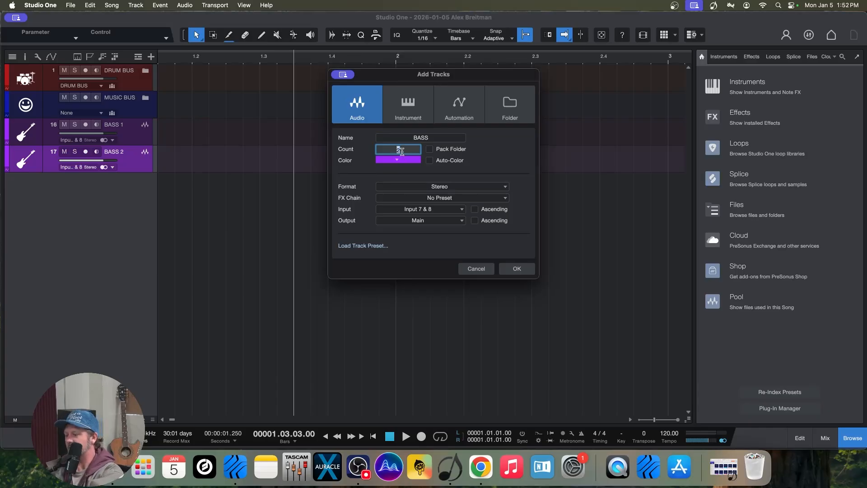
pyautogui.click(511, 106)
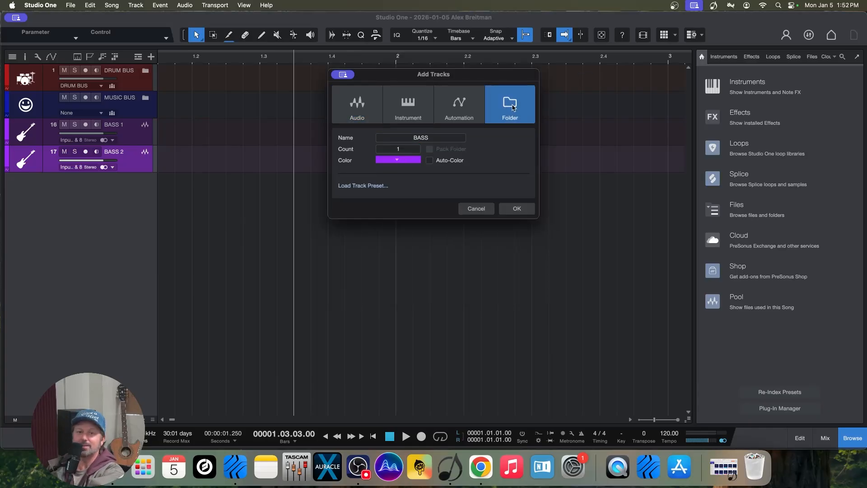
pyautogui.click(518, 208)
# Step: Put the tracks BASS 1 and BASS 2 inside the purple BASS folder
pyautogui.click(134, 132)
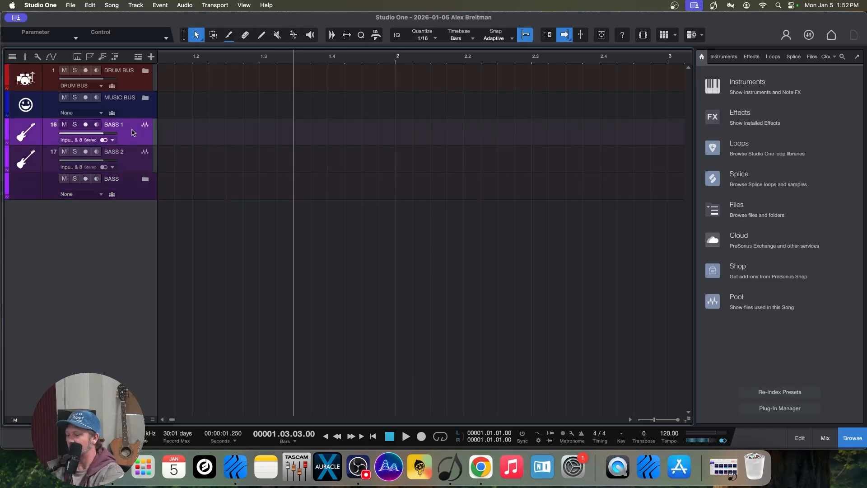
pyautogui.keyDown('shift'); pyautogui.click(133, 163); pyautogui.keyUp('shift')
pyautogui.moveTo(139, 129); pyautogui.dragTo(141, 190)
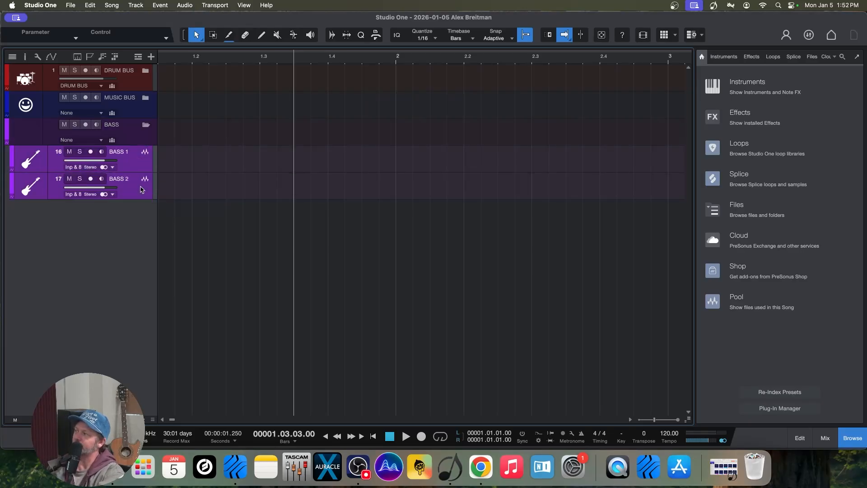
# Step: Assign the Bass icon from the Guitars category to the BASS folder track
pyautogui.click(25, 136)
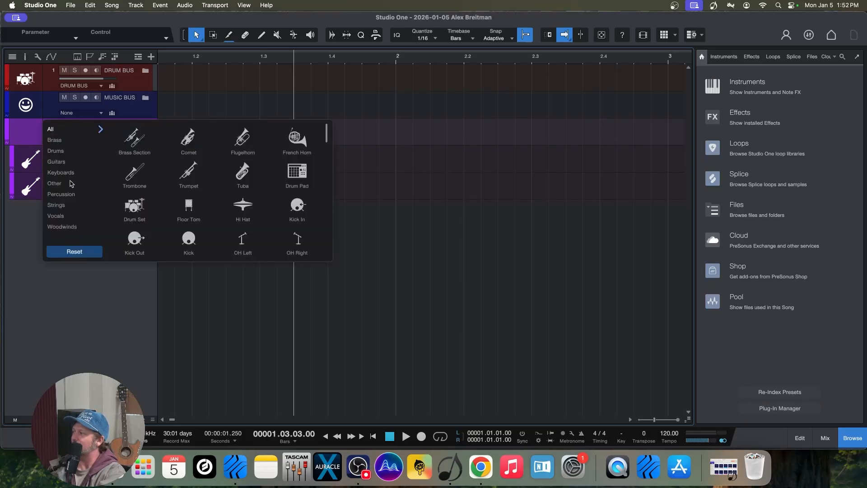
pyautogui.click(58, 161)
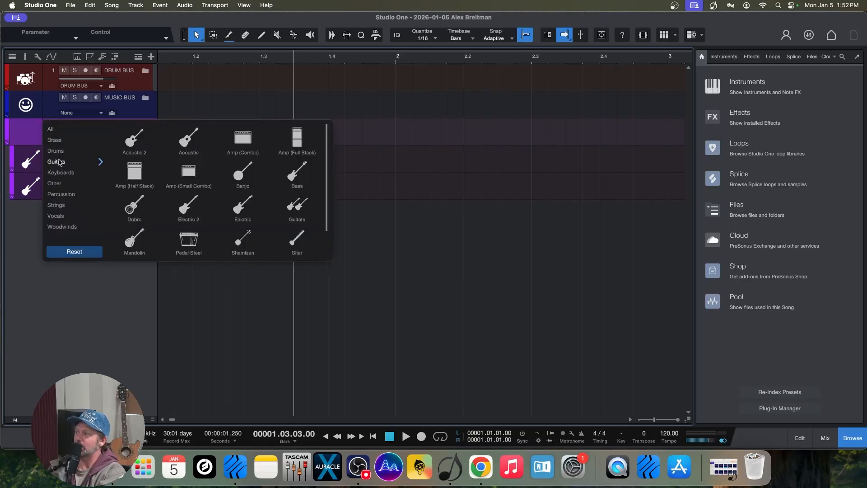
pyautogui.click(296, 174)
pyautogui.click(33, 248)
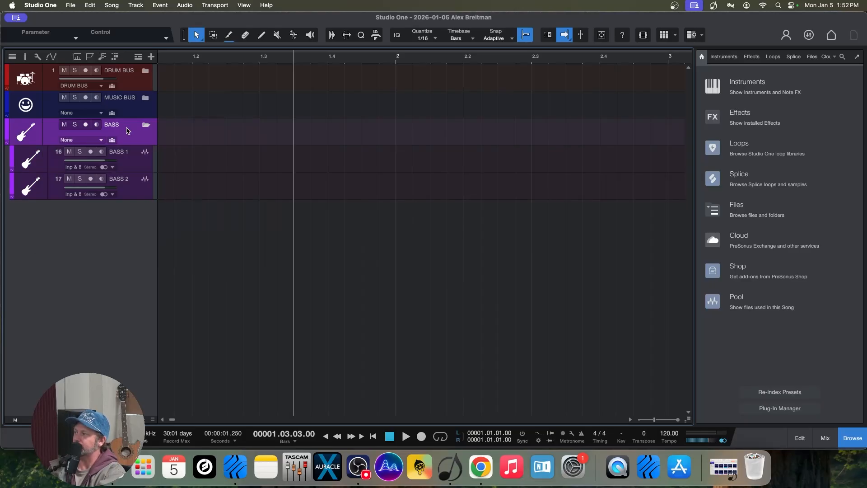
# Step: Add a single yellow folder track named FX and place it outside and below the collapsed BASS folder
pyautogui.click(145, 125)
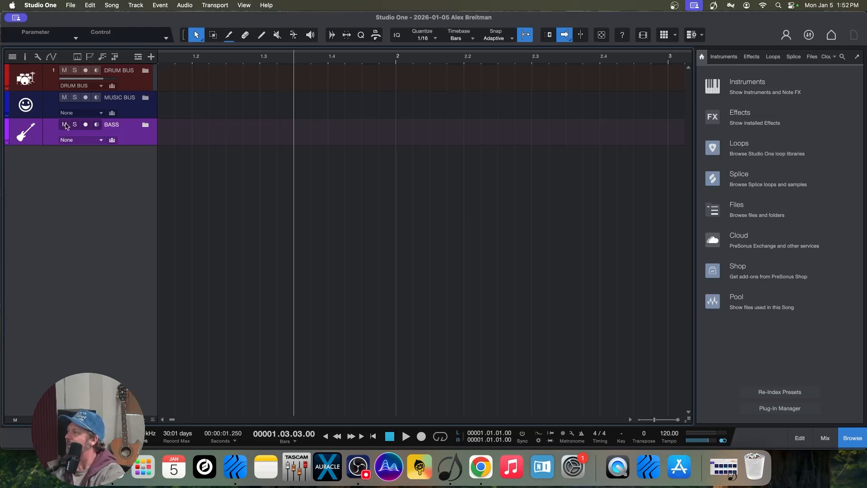
pyautogui.click(151, 56)
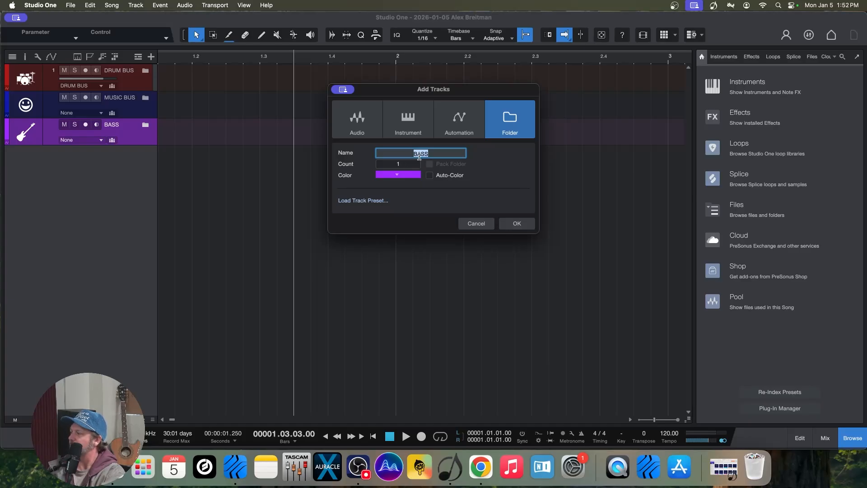
pyautogui.write('FX')
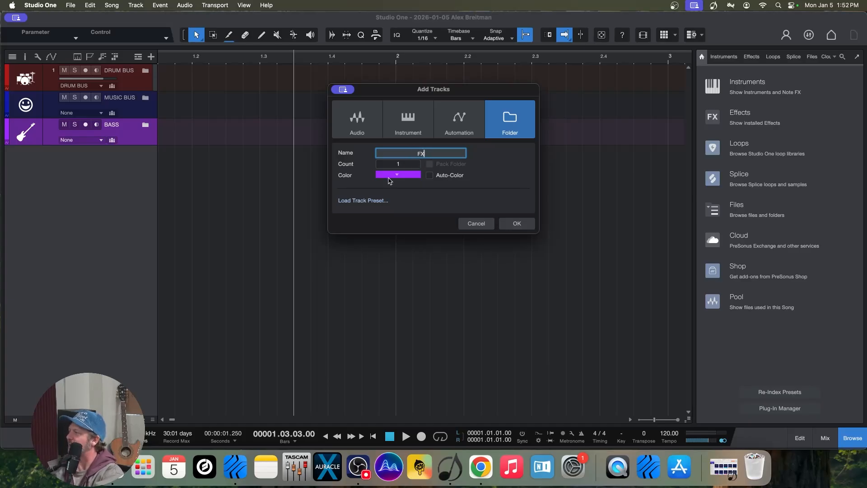
pyautogui.click(397, 175)
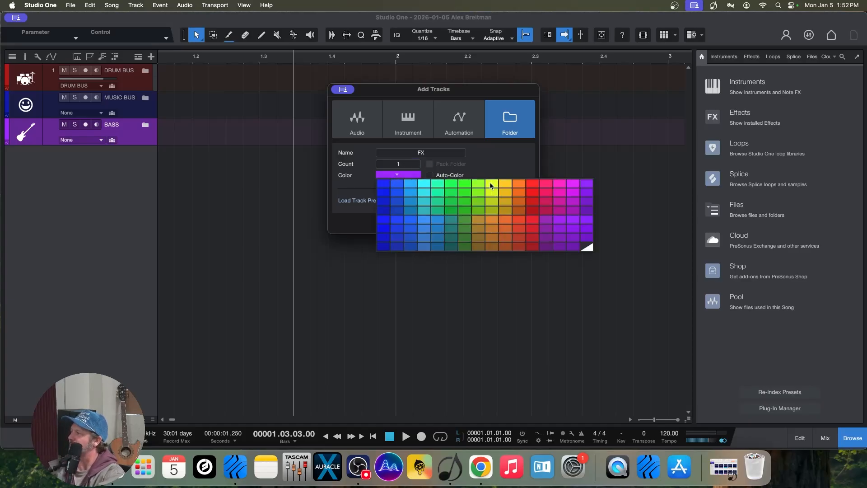
pyautogui.click(491, 184)
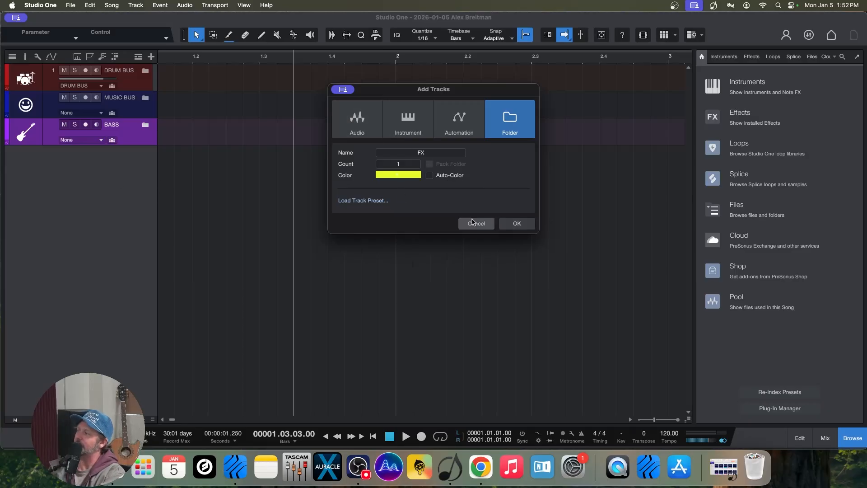
pyautogui.click(514, 224)
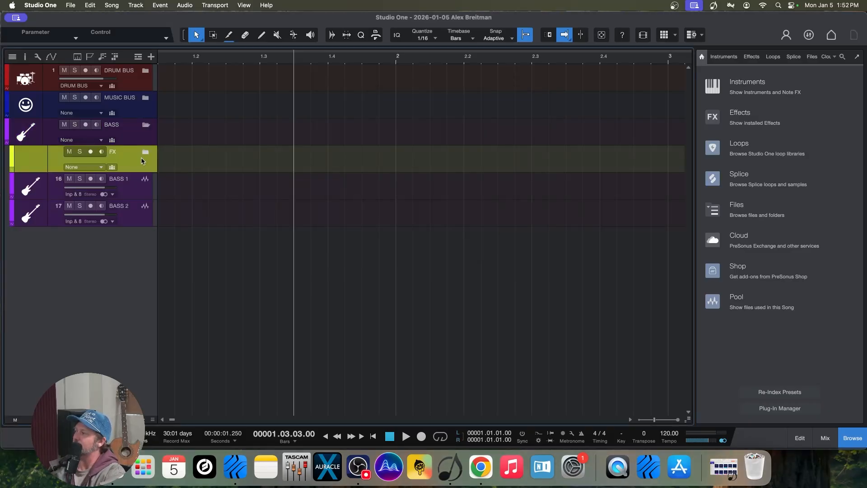
pyautogui.moveTo(134, 151); pyautogui.dragTo(95, 232)
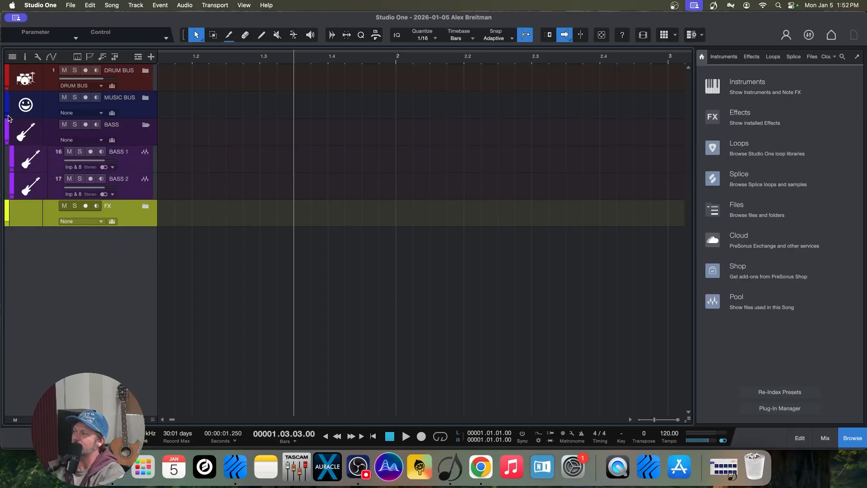
pyautogui.click(146, 125)
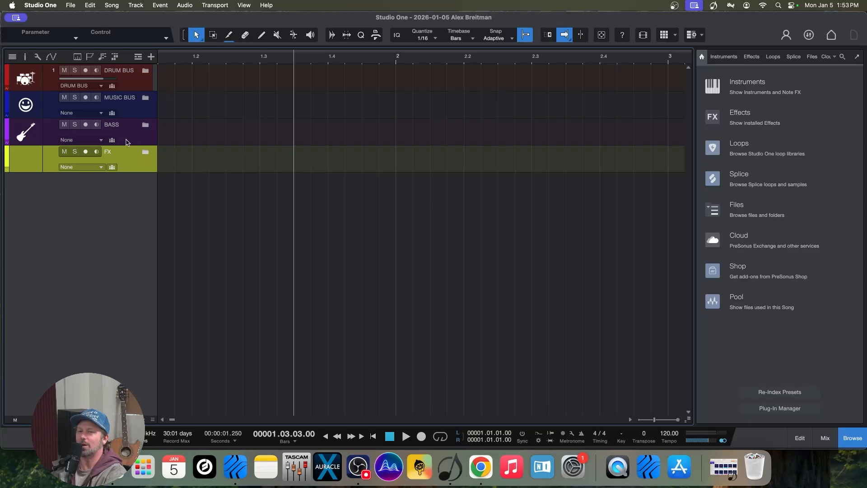
# Step: Add four yellow stereo audio tracks named FX inside the FX folder
pyautogui.click(151, 56)
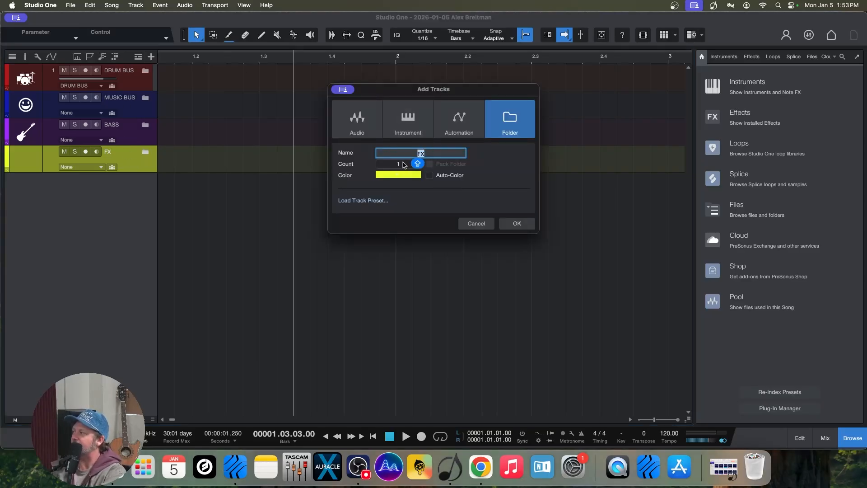
pyautogui.click(399, 165)
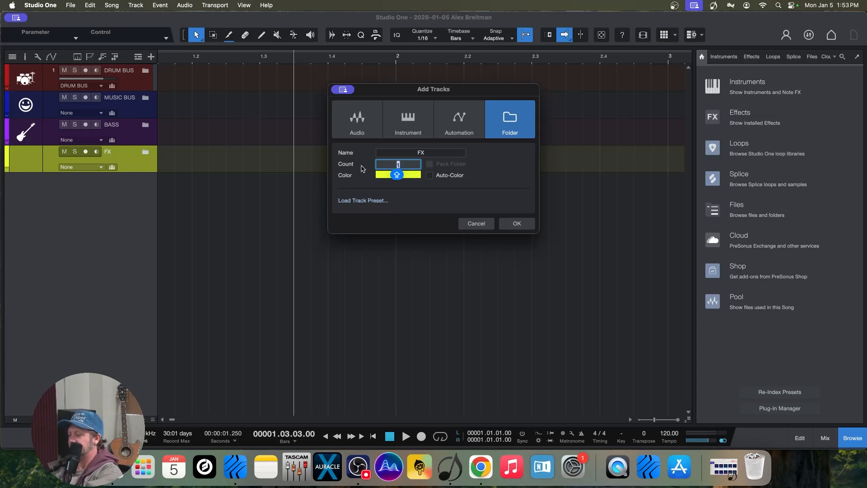
pyautogui.press('BackSpace')
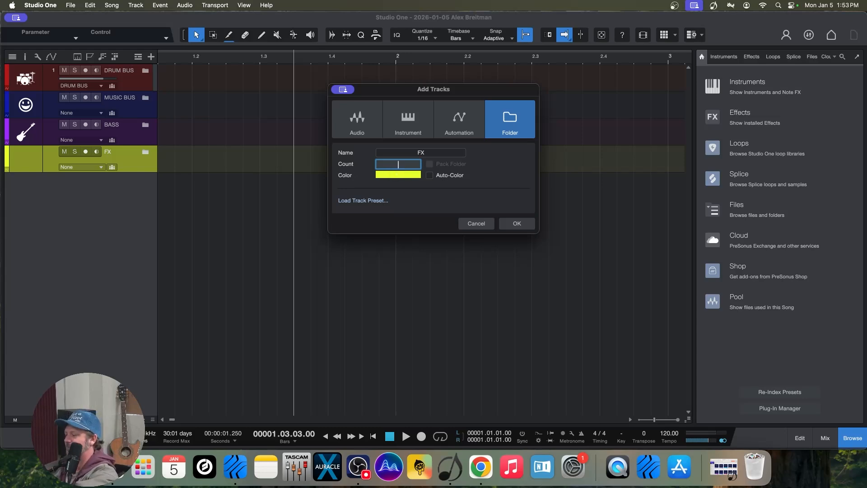
pyautogui.write('4')
pyautogui.click(366, 120)
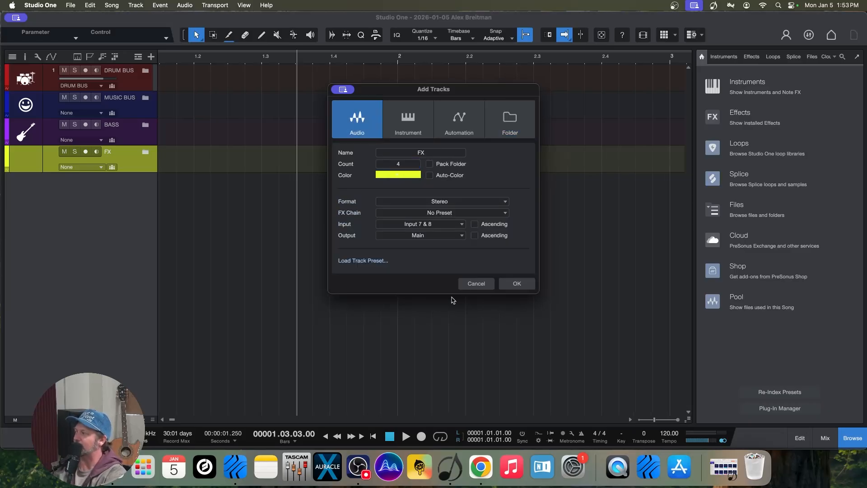
pyautogui.click(517, 283)
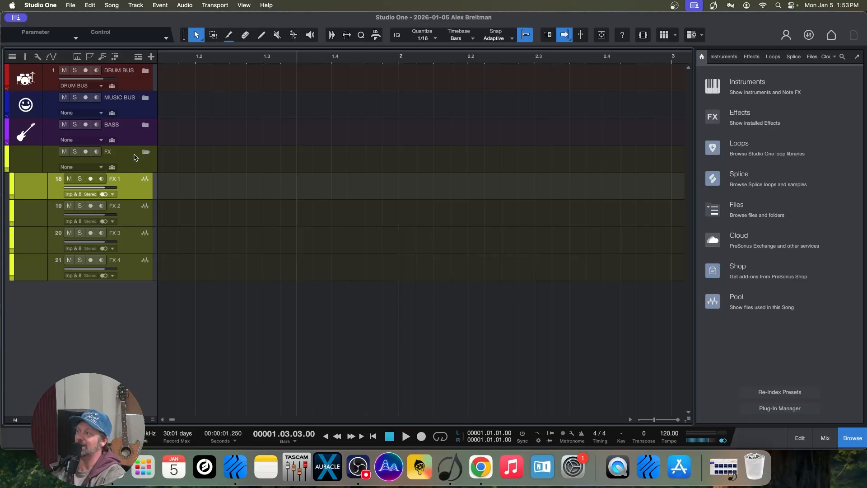
# Step: Assign the FX icon from the Other category to the FX folder track and collapse the folder
pyautogui.click(30, 192)
pyautogui.click(29, 168)
pyautogui.click(26, 161)
pyautogui.click(27, 160)
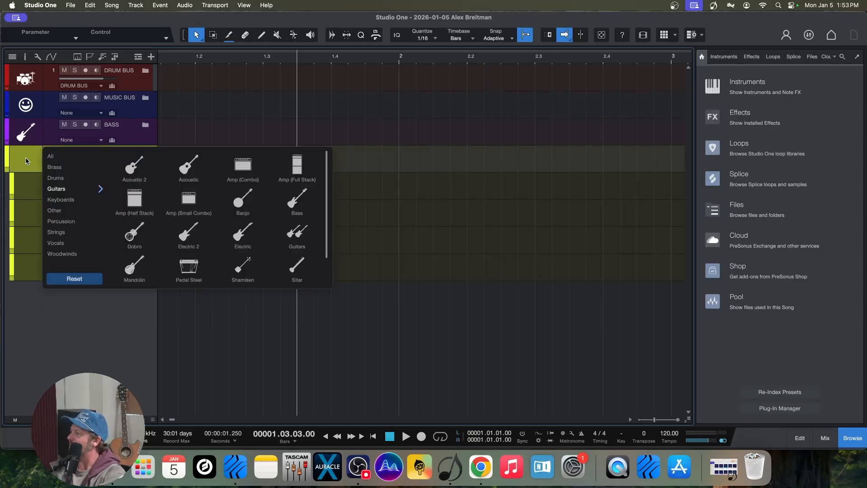
pyautogui.click(60, 211)
pyautogui.click(139, 201)
pyautogui.click(48, 319)
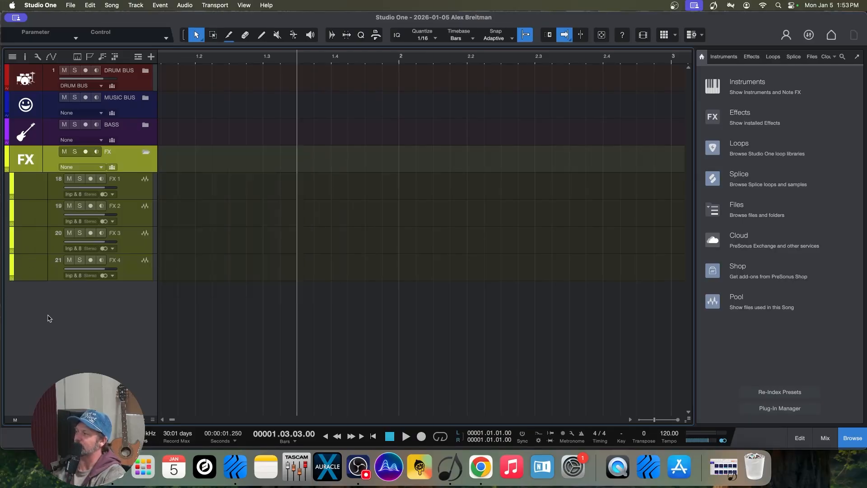
pyautogui.click(146, 153)
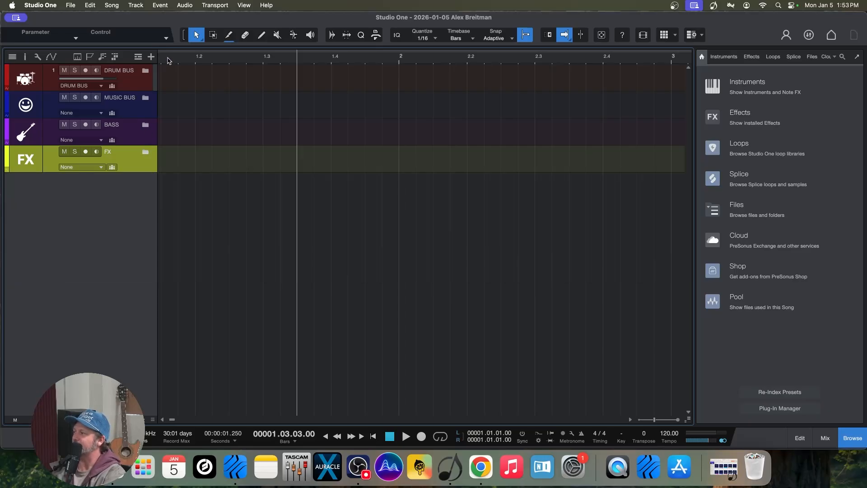
# Step: Review the tracks inside the DRUM BUS, MUSIC BUS and FX folders, leaving each folder collapsed
pyautogui.click(145, 71)
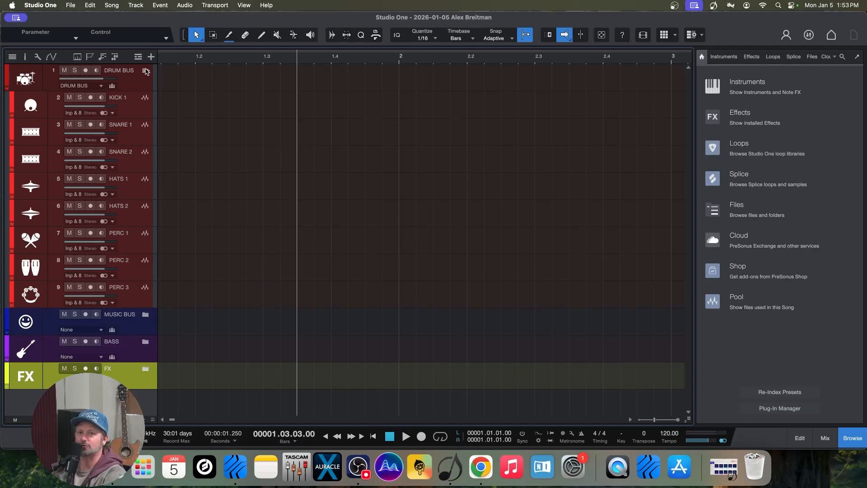
pyautogui.click(145, 71)
pyautogui.click(145, 98)
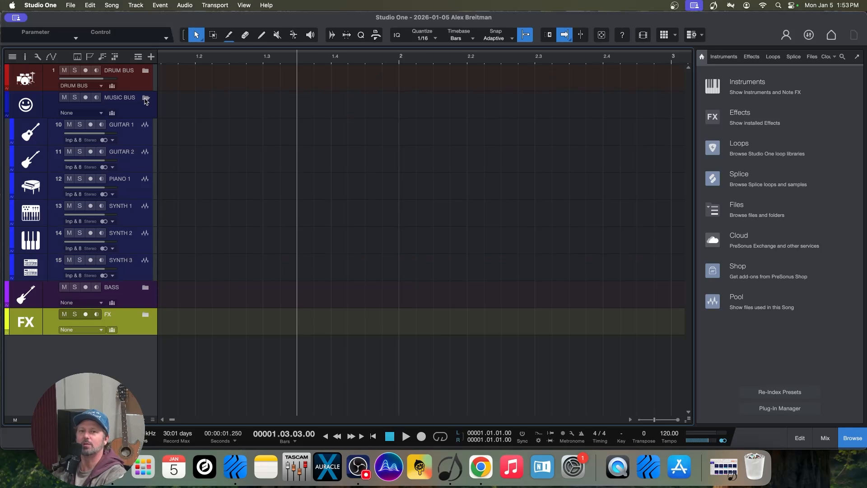
pyautogui.click(145, 99)
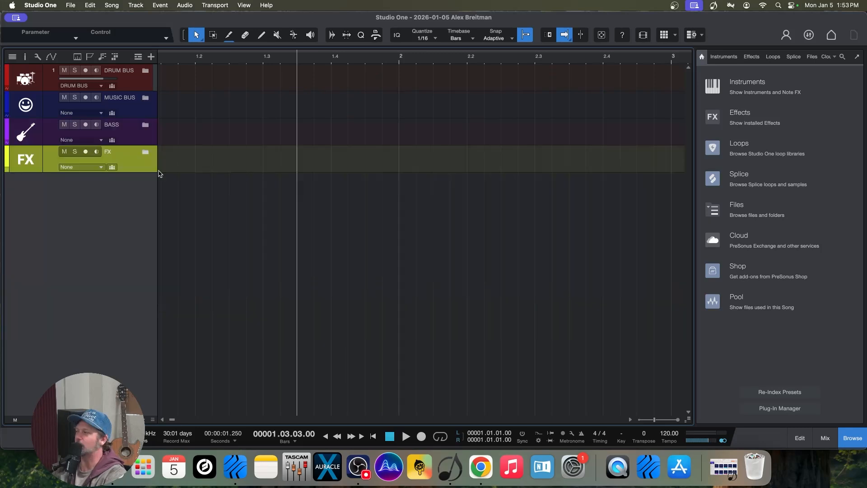
pyautogui.click(145, 152)
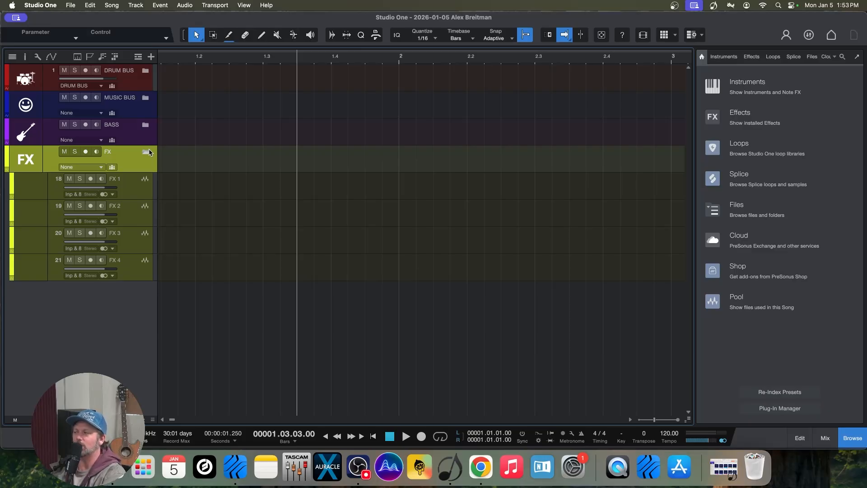
pyautogui.click(146, 153)
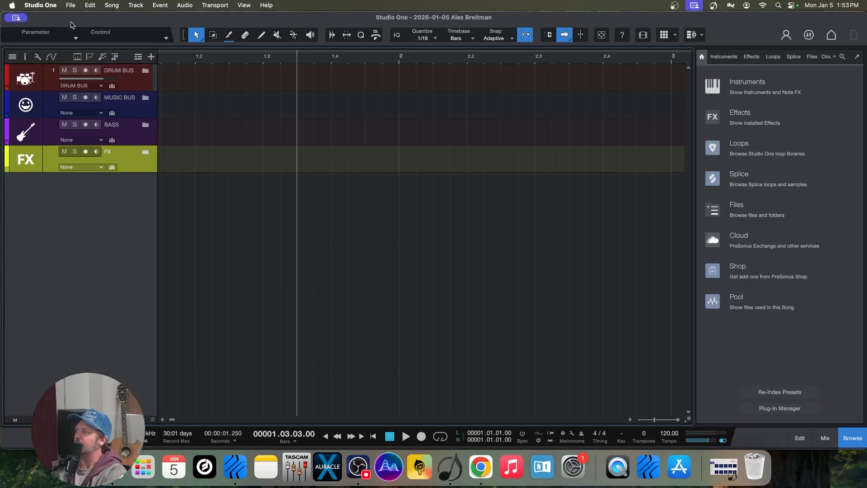
# Step: Save the song under the new name TEMPLATE 1 as a Studio One Song file
pyautogui.click(70, 5)
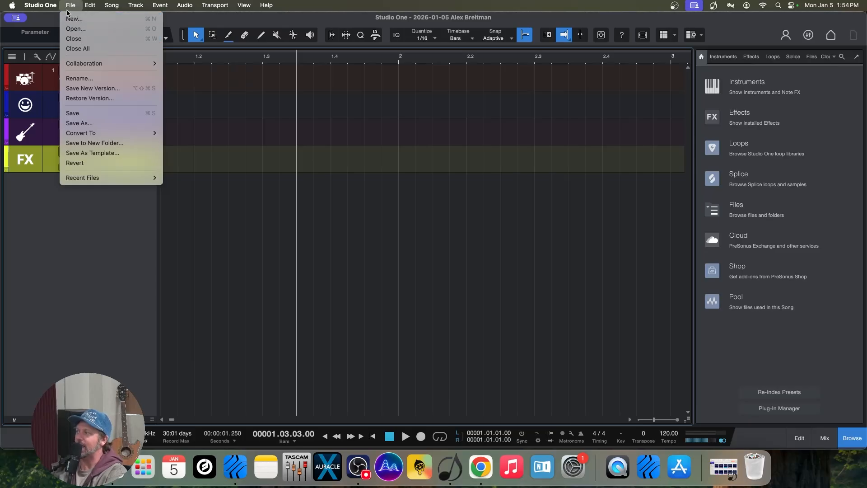
pyautogui.click(81, 125)
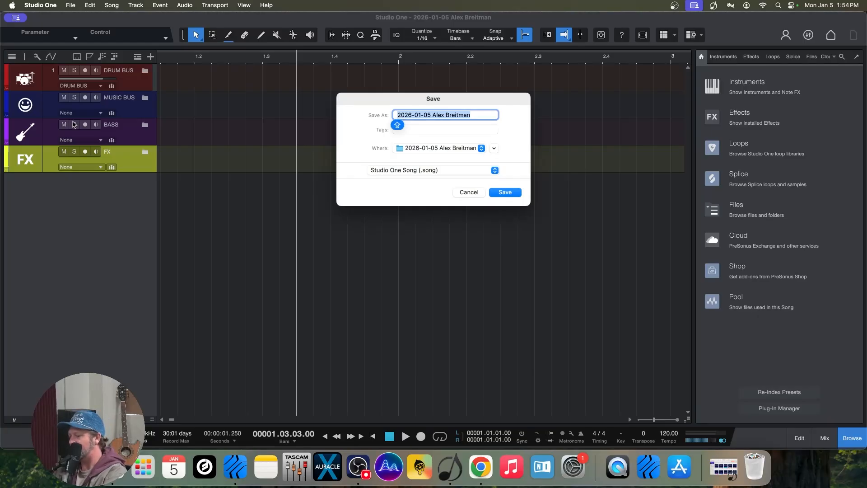
pyautogui.write('TEM')
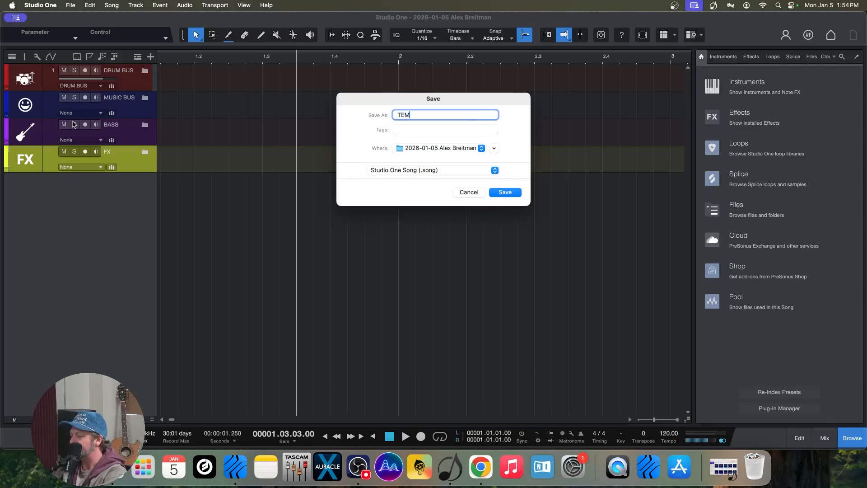
pyautogui.write('PLATE 1')
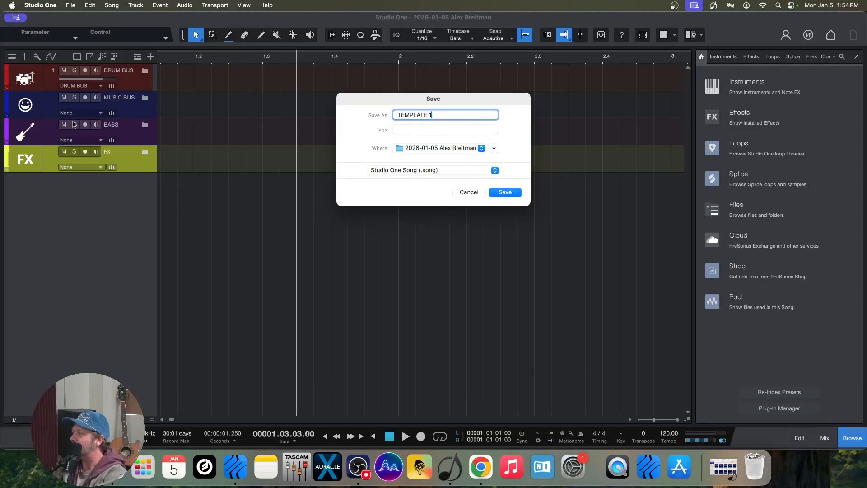
pyautogui.press('Return')
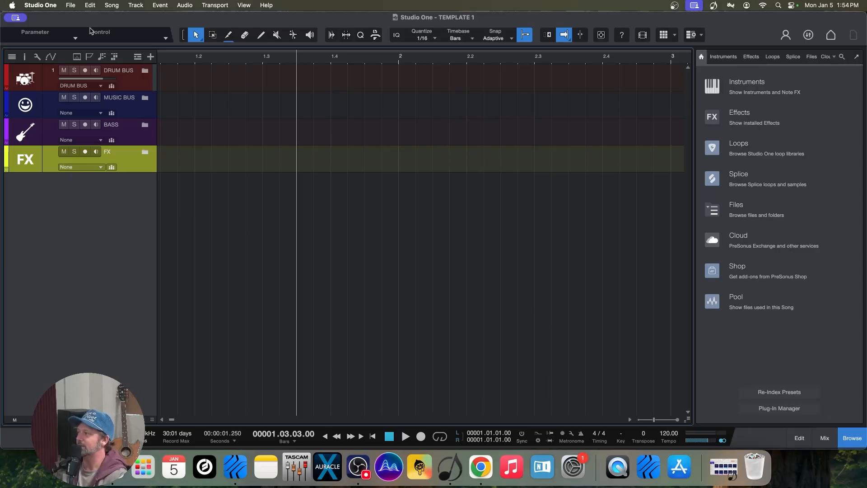
# Step: Add a bus channel to each of the MUSIC BUS, BASS and FX folder tracks
pyautogui.click(144, 83)
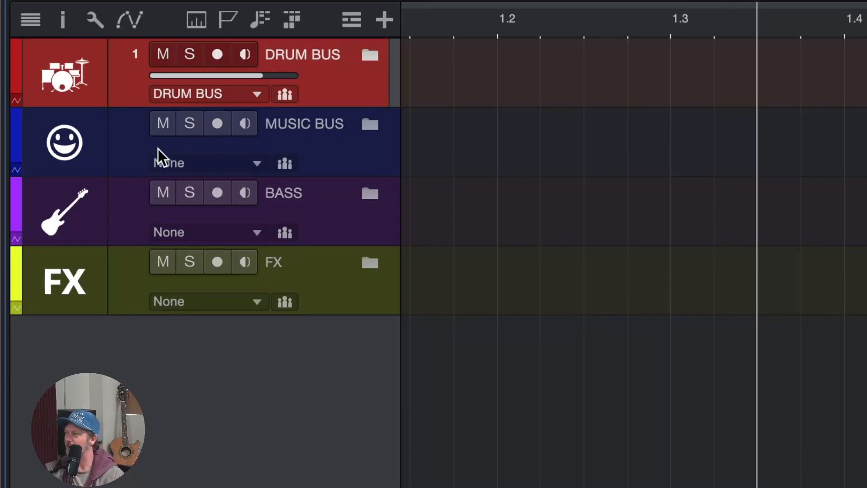
pyautogui.click(175, 163)
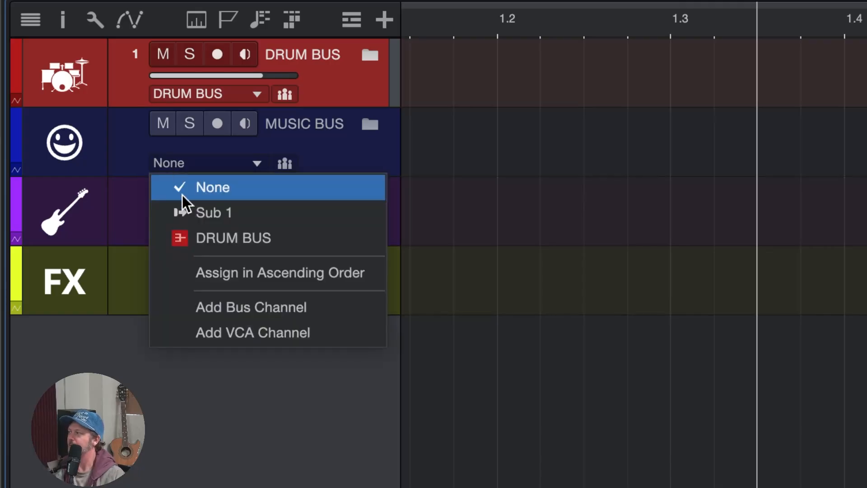
pyautogui.click(232, 309)
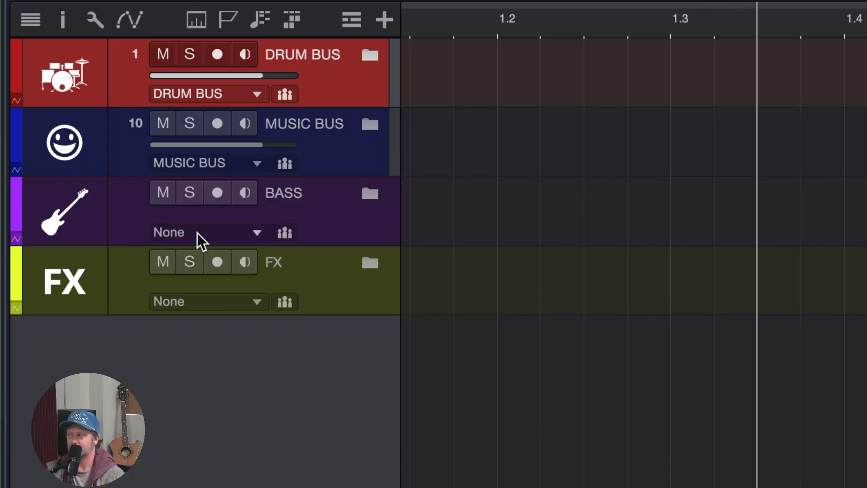
pyautogui.click(211, 233)
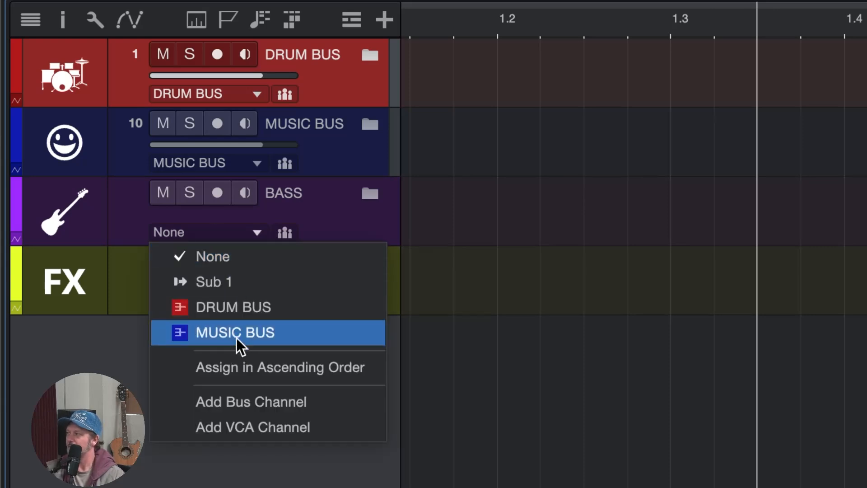
pyautogui.click(236, 400)
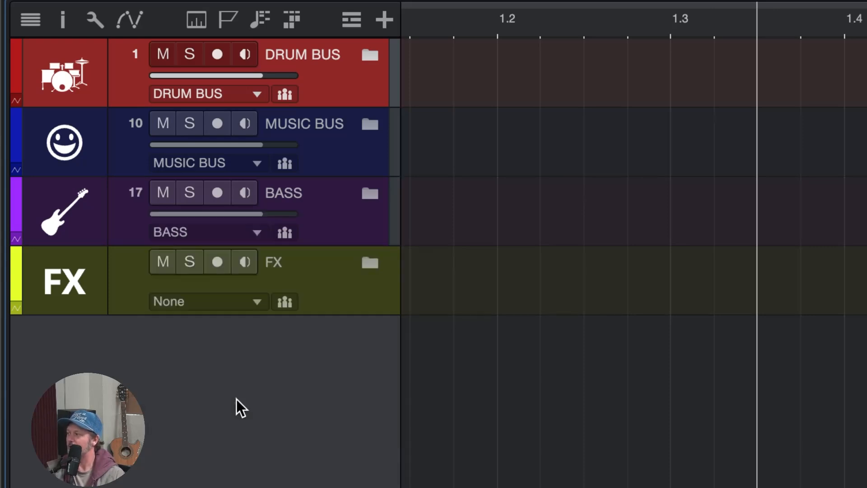
pyautogui.click(207, 307)
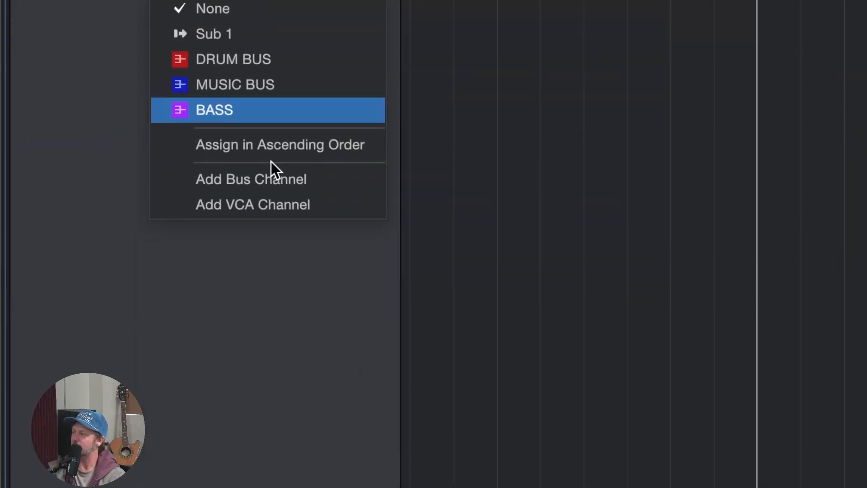
pyautogui.click(252, 179)
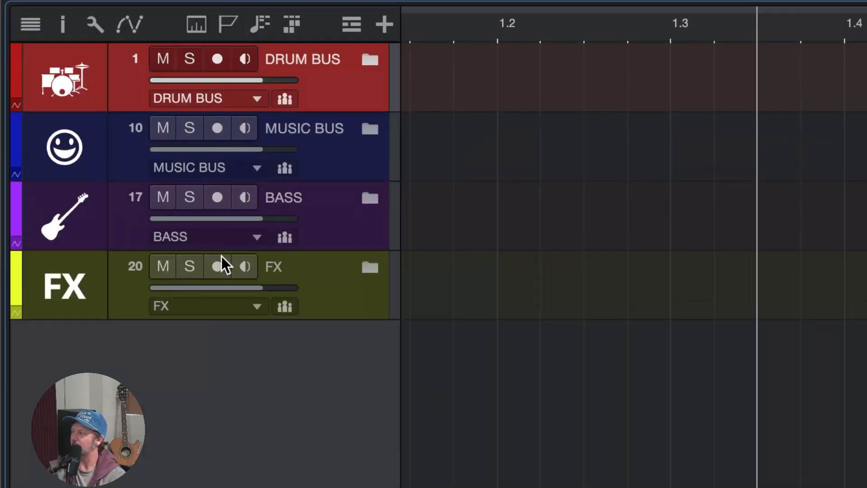
# Step: Rename the purple BASS folder track as BASS BUS
pyautogui.doubleClick(296, 198)
pyautogui.press('Right')
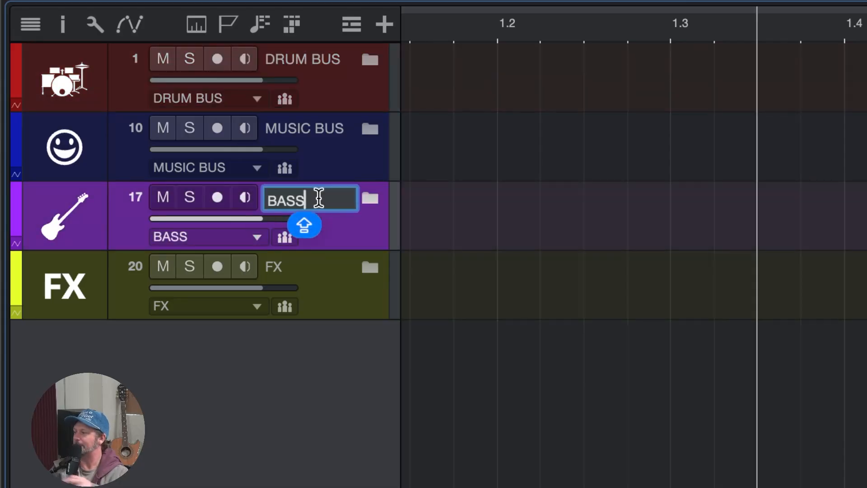
pyautogui.write('BUS')
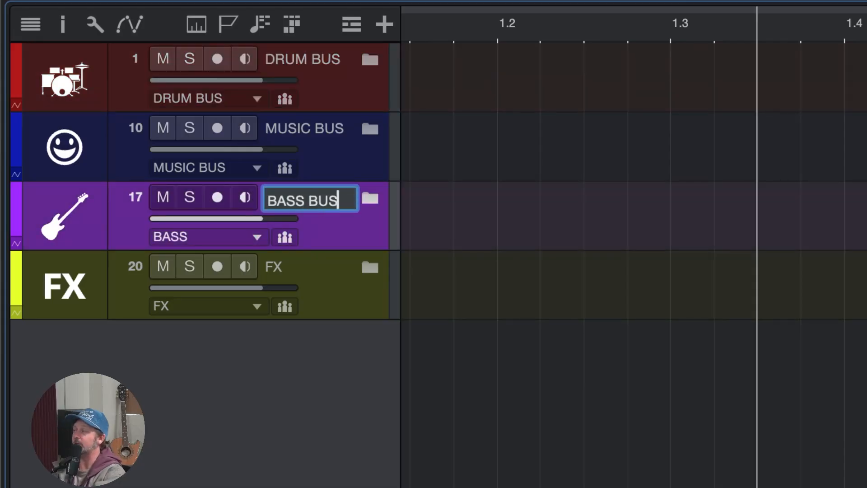
# Step: Finish naming the bass folder track BASS BUS and rename the FX folder track FX BUS
pyautogui.press('Return')
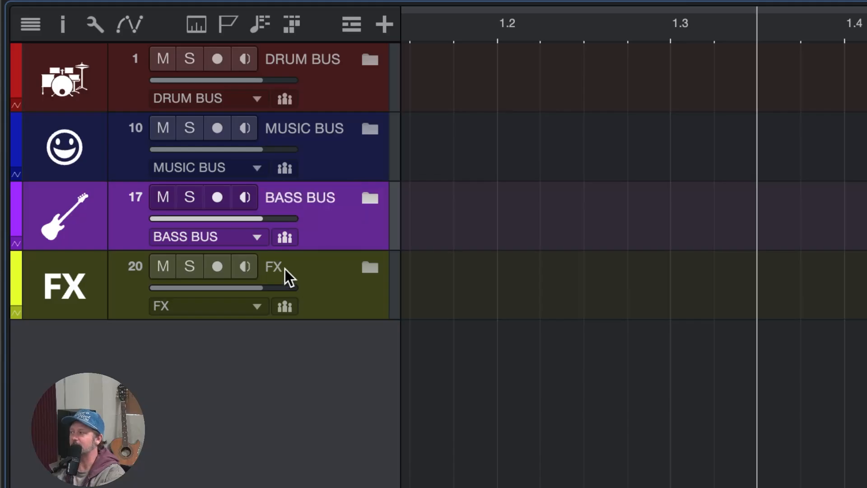
pyautogui.click(285, 268)
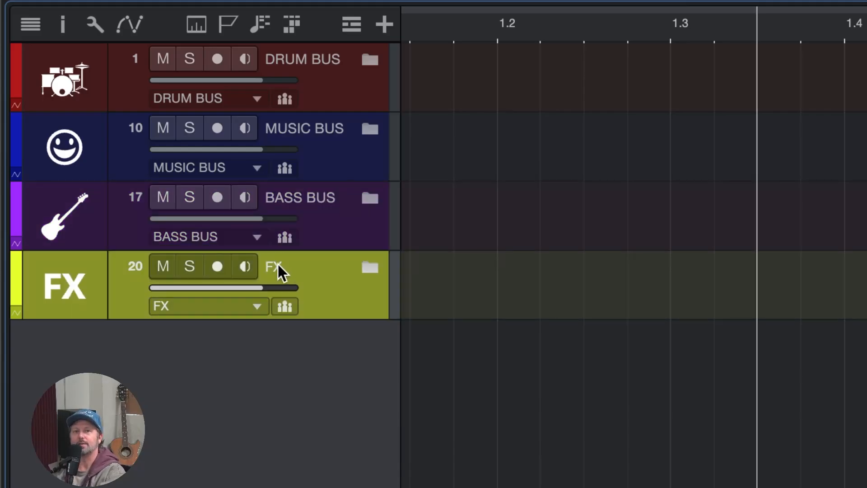
pyautogui.doubleClick(278, 267)
pyautogui.press('Right')
pyautogui.write('BUS')
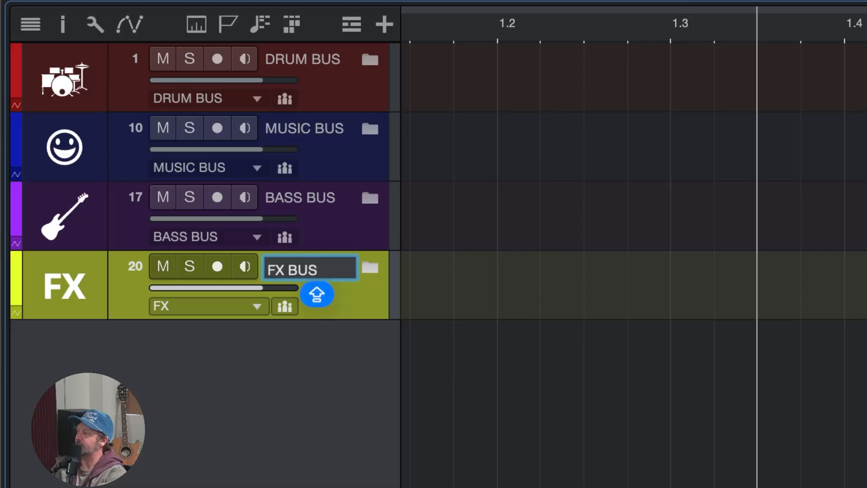
pyautogui.press('Return')
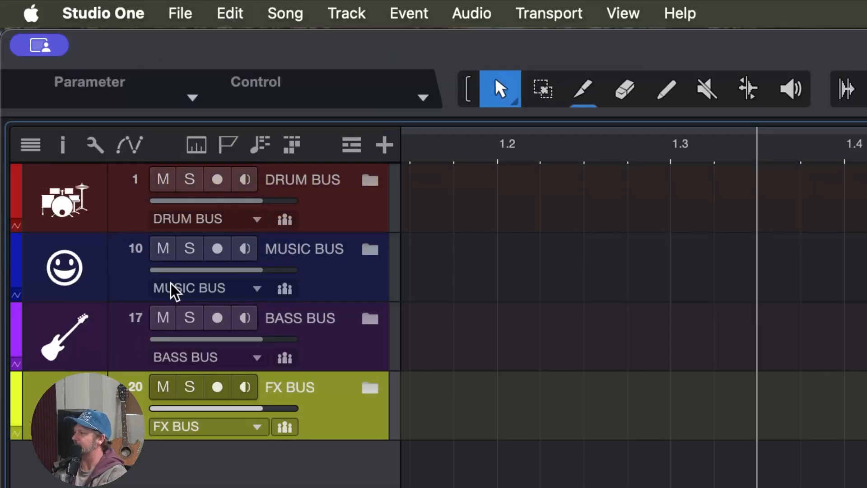
# Step: Toggle the DRUM BUS and MUSIC BUS folder tracks open to view the tracks inside
pyautogui.click(370, 195)
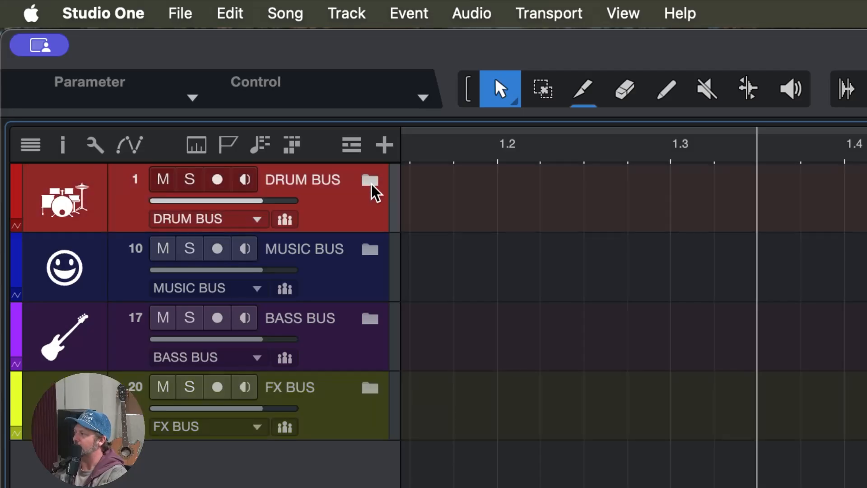
pyautogui.click(370, 181)
pyautogui.click(370, 181)
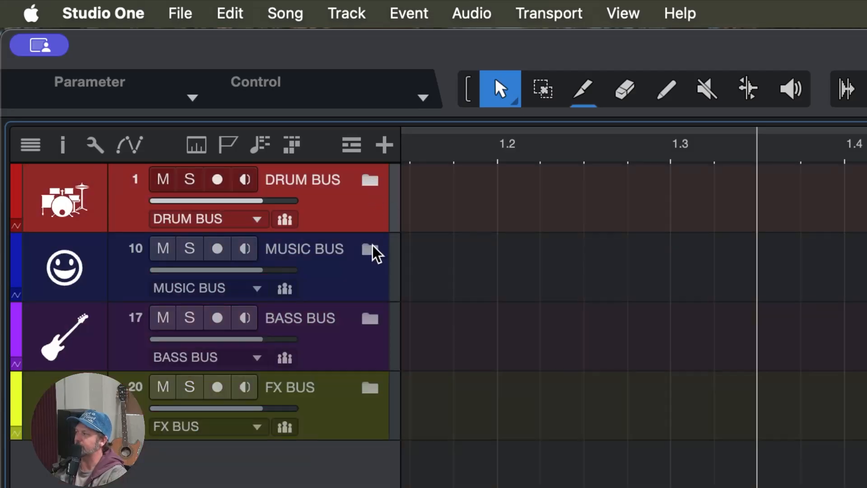
pyautogui.click(370, 249)
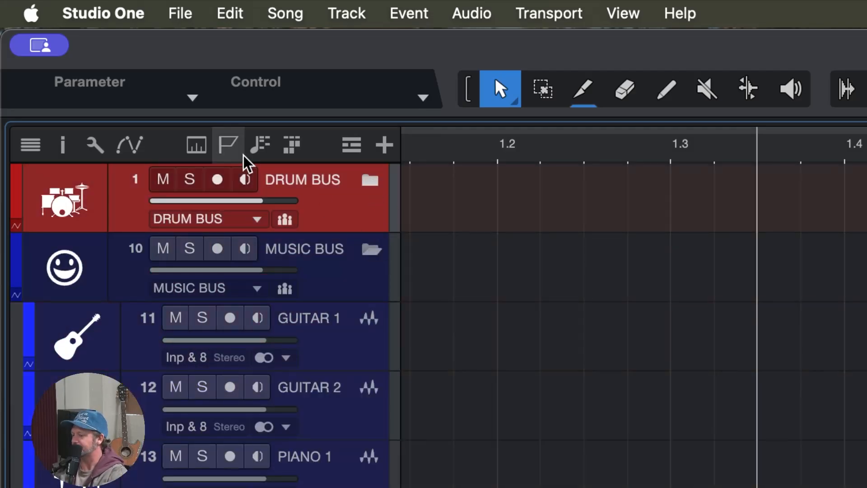
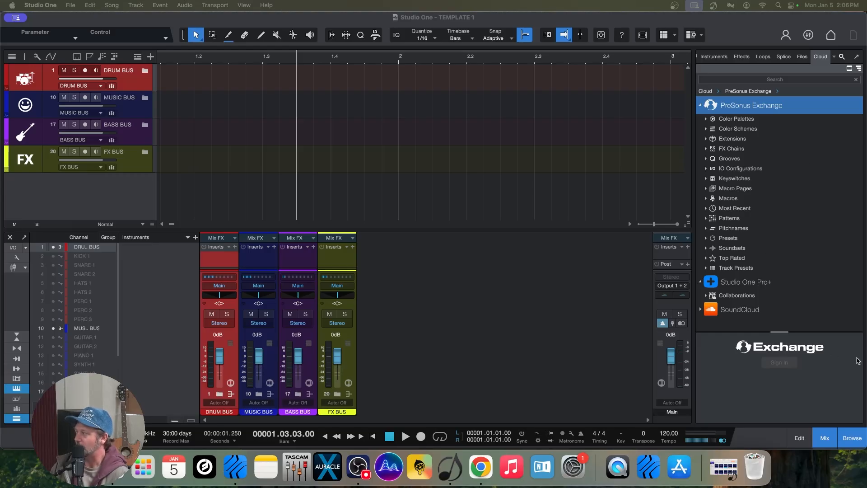
# Step: Browse the cloud content to the PreSonus Exchange categories and check which user account is signed in
pyautogui.click(824, 442)
pyautogui.click(824, 442)
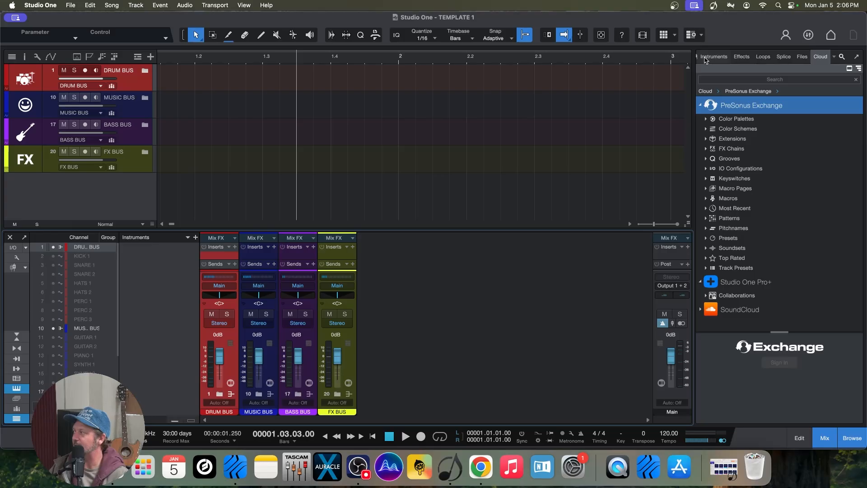
pyautogui.click(705, 59)
pyautogui.click(703, 57)
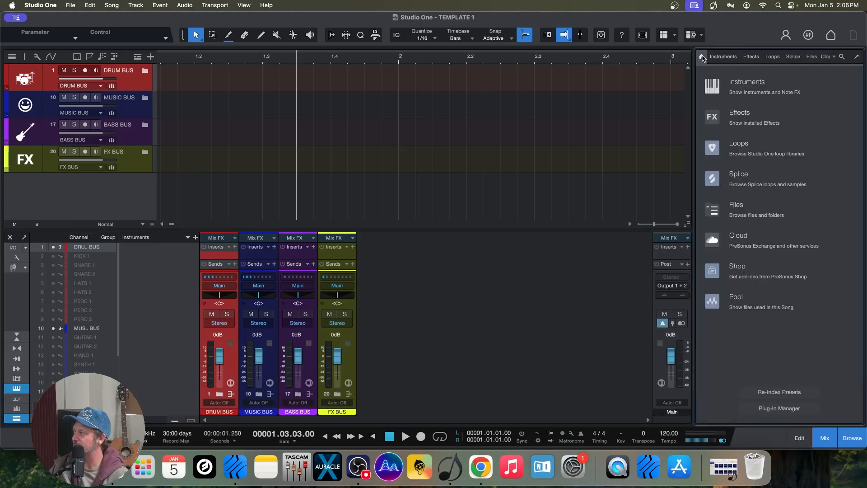
pyautogui.click(739, 235)
pyautogui.click(710, 108)
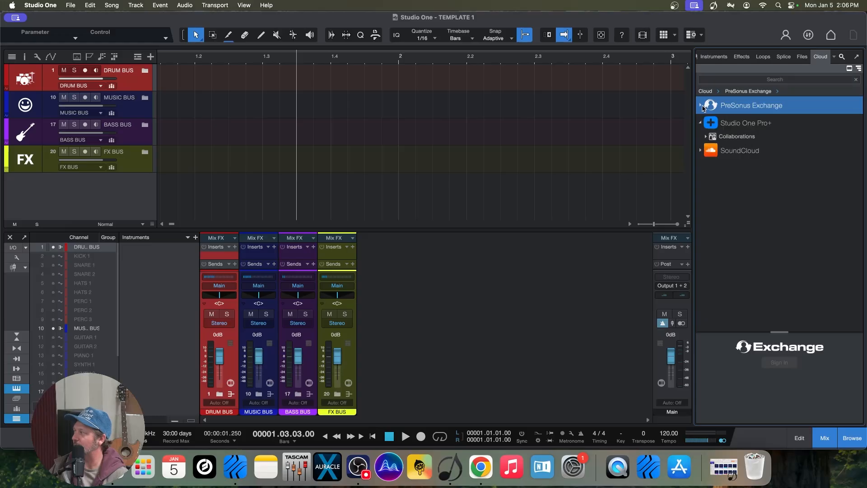
pyautogui.click(710, 107)
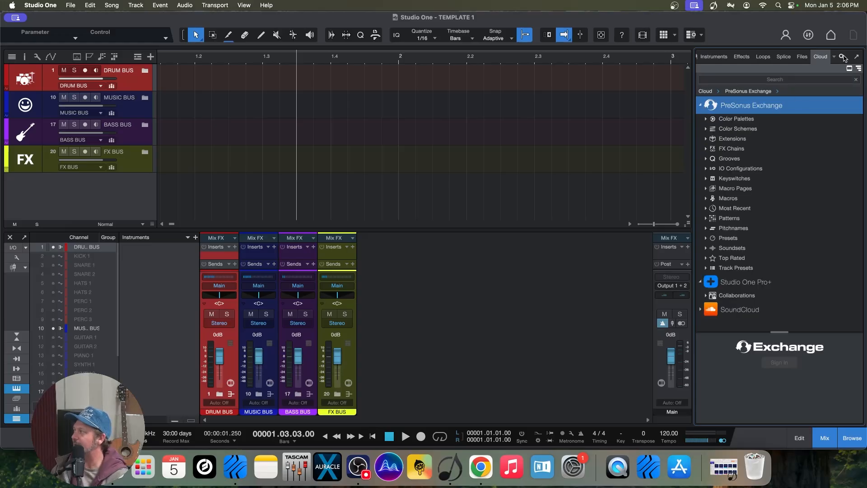
pyautogui.click(785, 40)
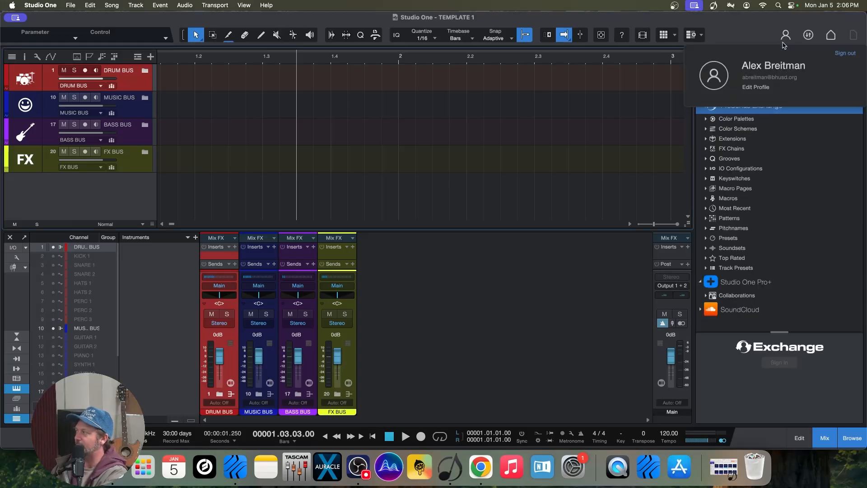
pyautogui.click(820, 168)
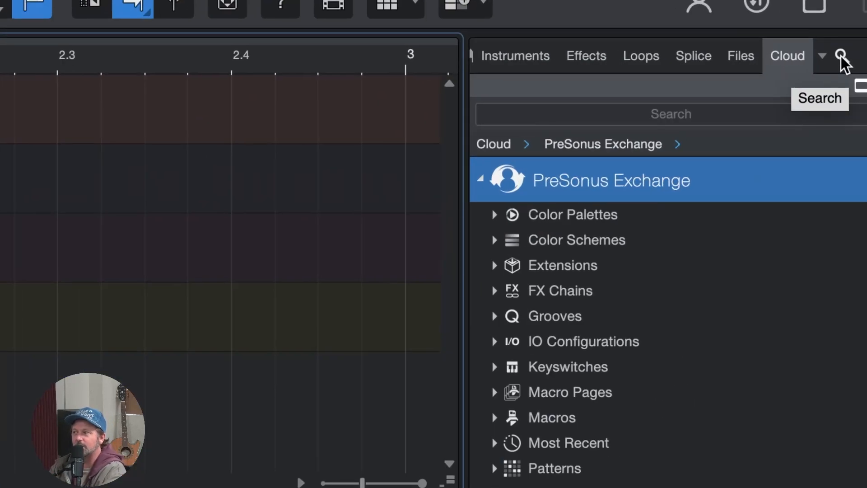
# Step: Search PreSonus Exchange for "yue"
pyautogui.click(843, 62)
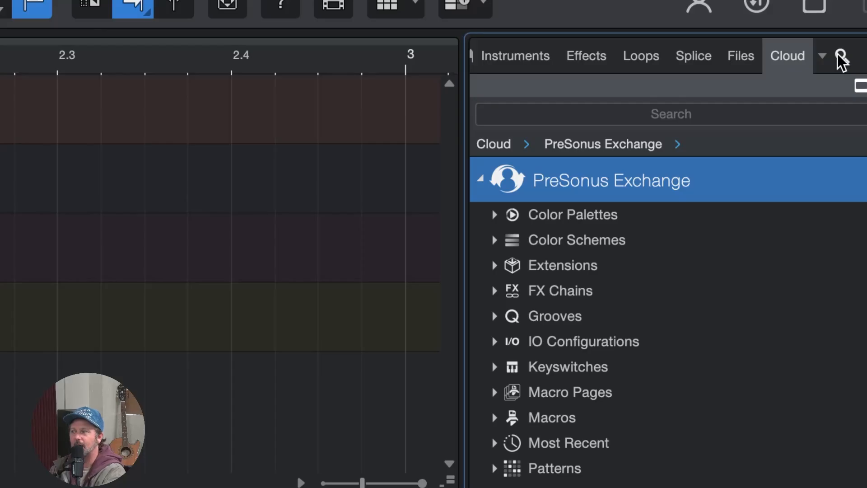
pyautogui.click(842, 58)
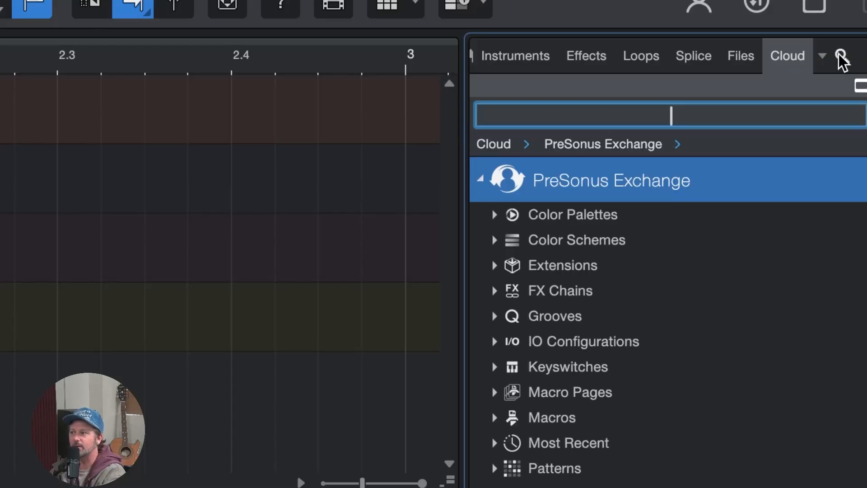
pyautogui.write('yue')
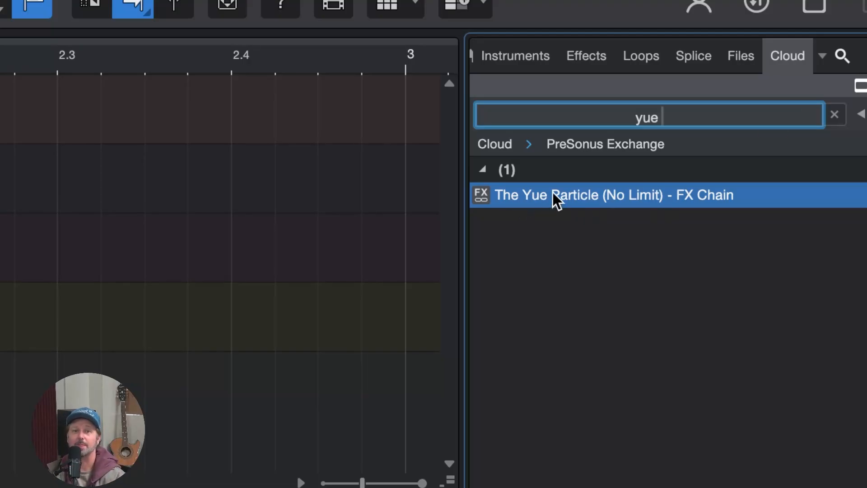
# Step: Install The Yue Particle (No Limit) FX Chain and minimize the Transfers window
pyautogui.click(578, 197)
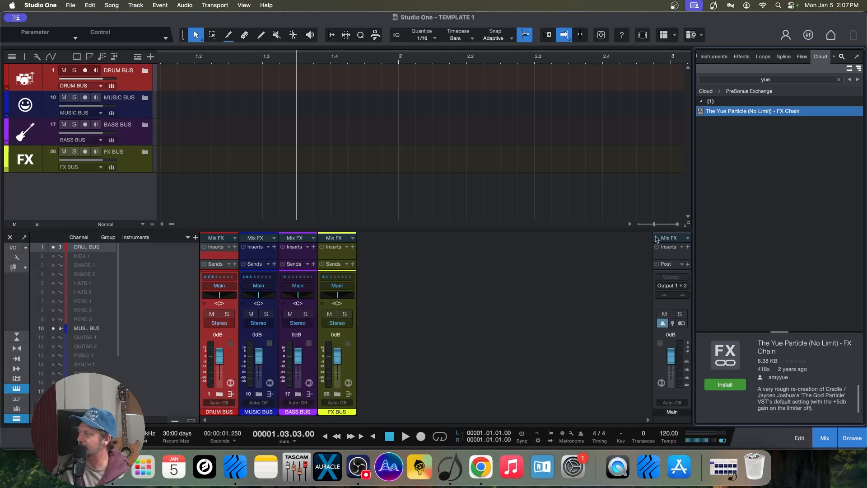
pyautogui.click(724, 385)
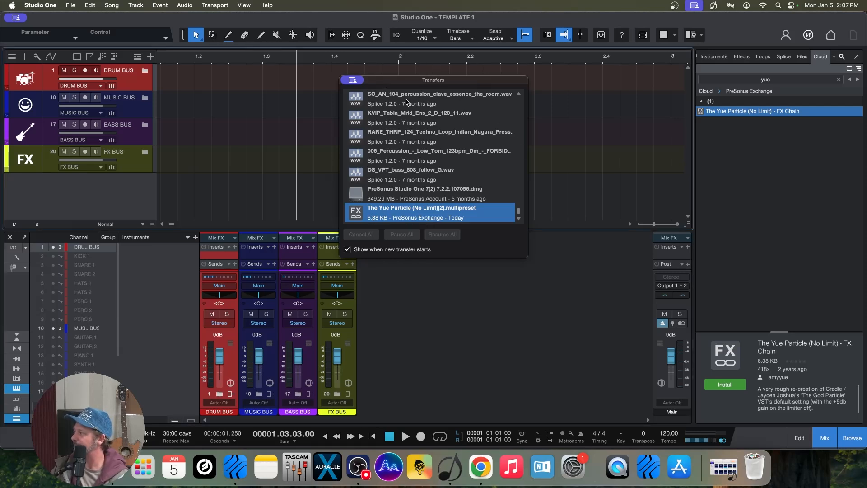
pyautogui.moveTo(360, 83)
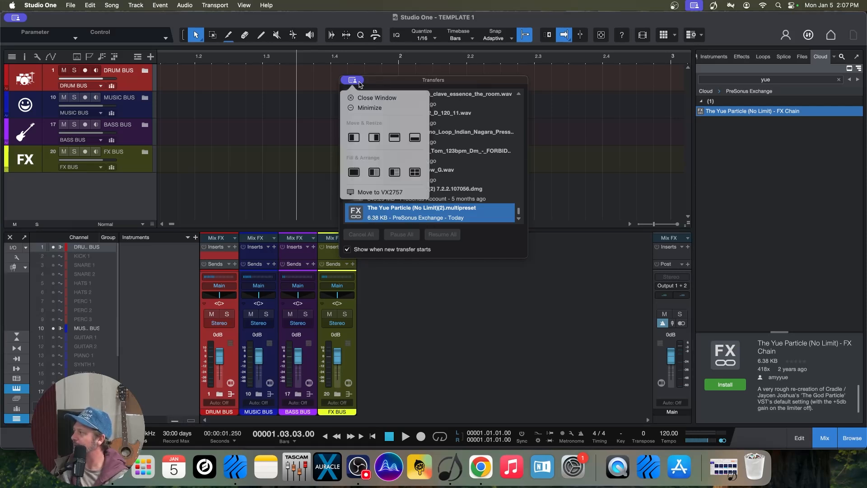
pyautogui.click(349, 110)
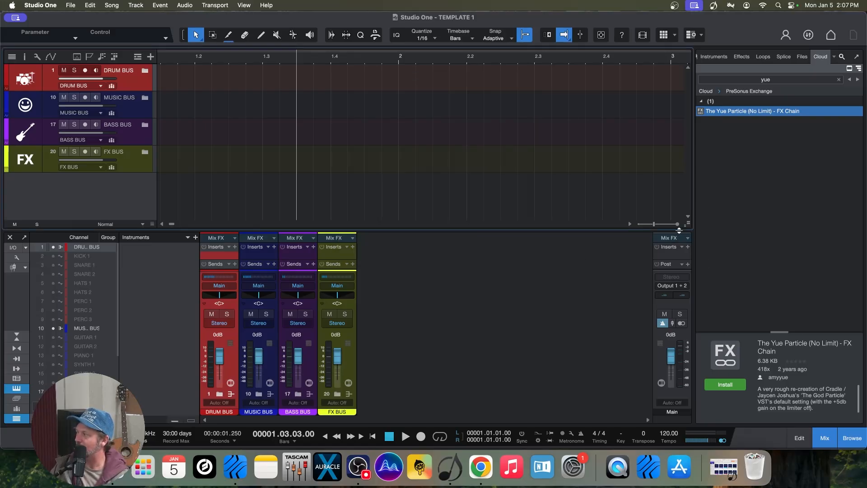
# Step: Enlarge the mixer to give the channel inserts more room
pyautogui.moveTo(675, 229); pyautogui.dragTo(683, 177)
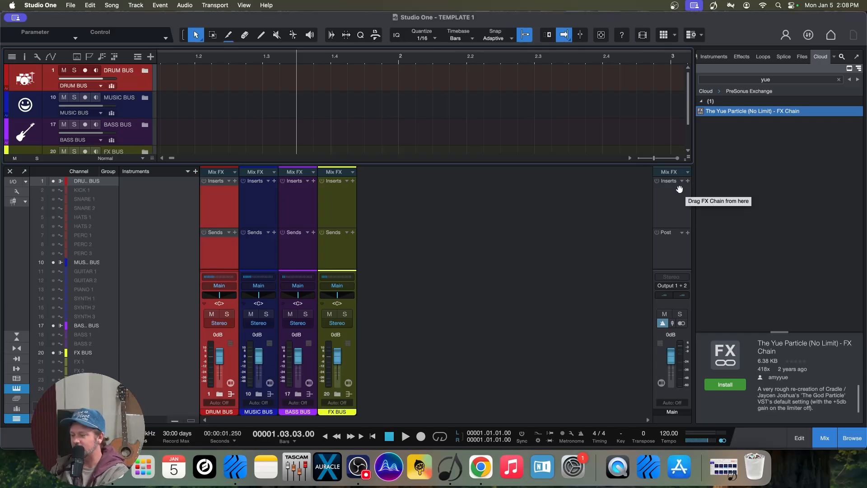
pyautogui.press('z')
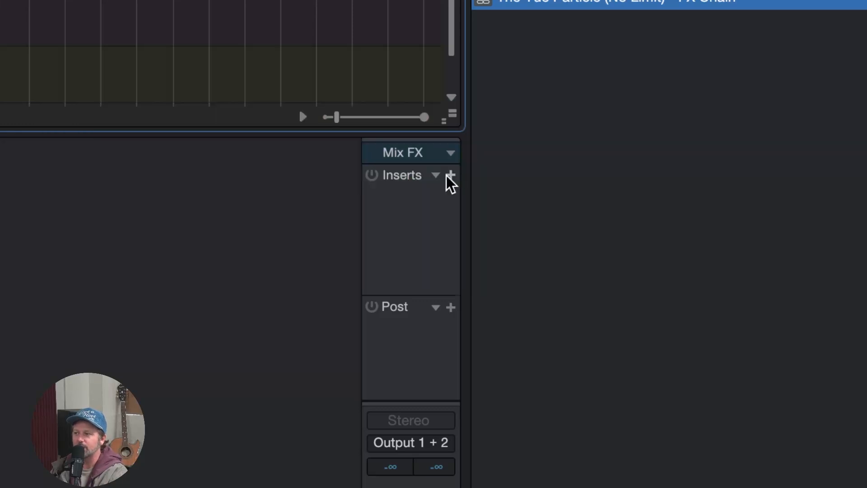
# Step: Load the Floor Tom FX chain from the Drums presets onto the Main channel's inserts
pyautogui.click(436, 176)
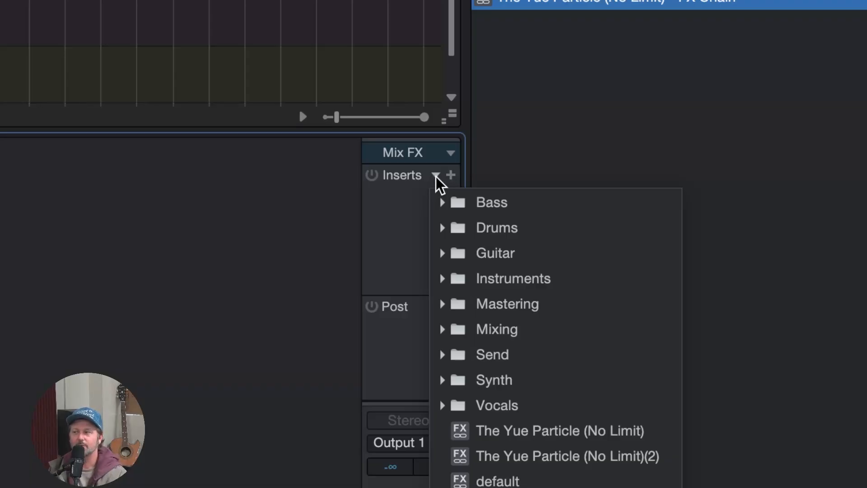
pyautogui.click(450, 205)
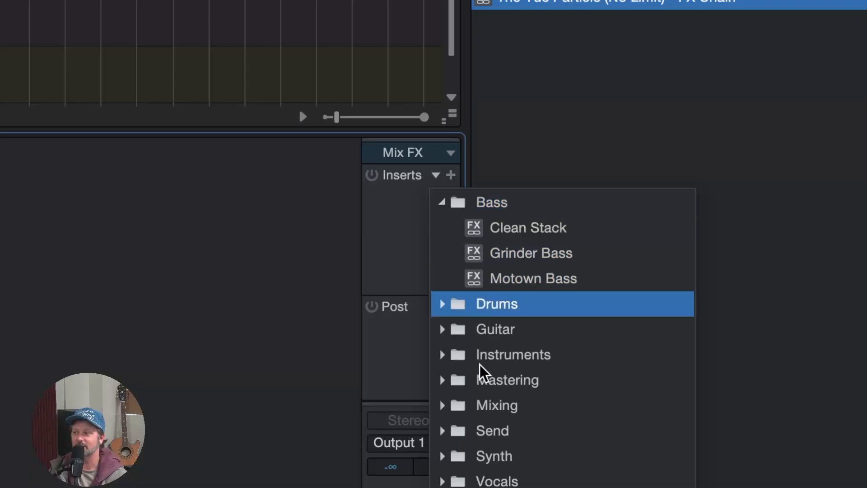
pyautogui.click(457, 304)
pyautogui.click(491, 474)
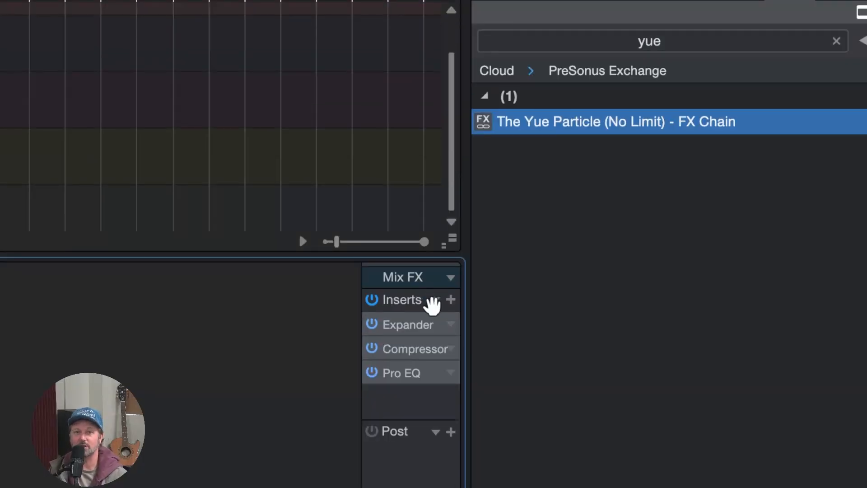
# Step: Load the FX chain The Yue Particle (No Limit) on the Main channel and enlarge the mixer to fit its full insert list
pyautogui.click(436, 299)
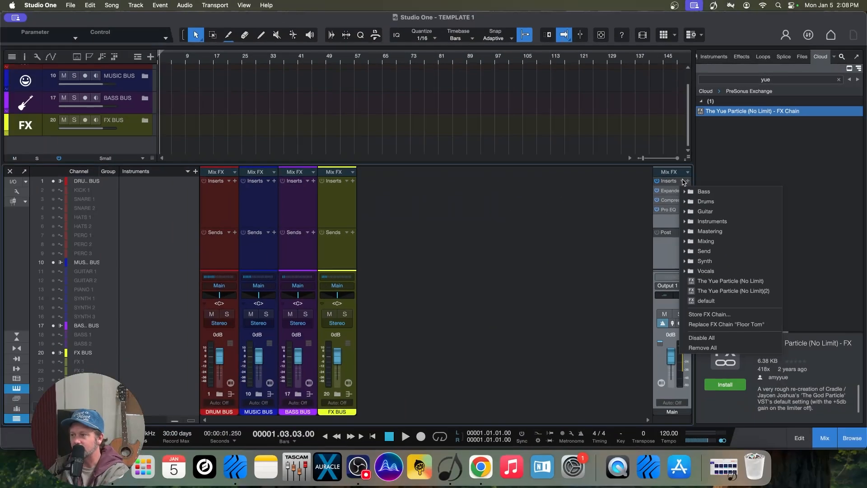
pyautogui.click(739, 281)
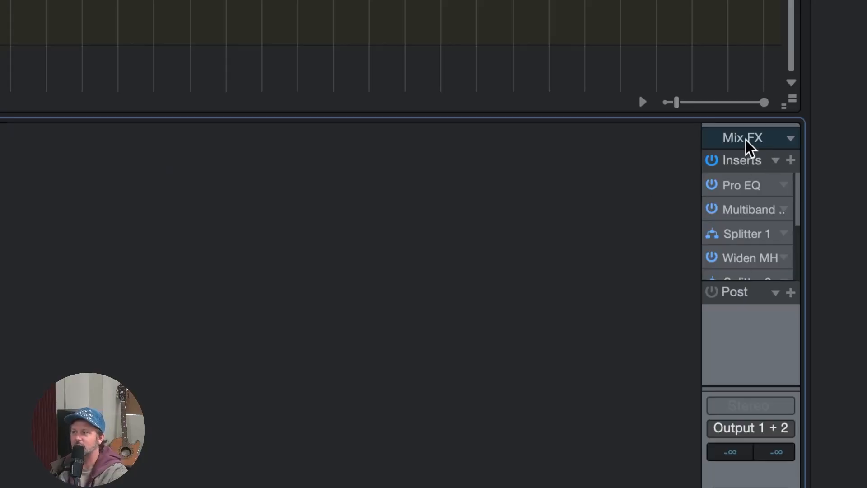
pyautogui.moveTo(757, 120); pyautogui.dragTo(734, 39)
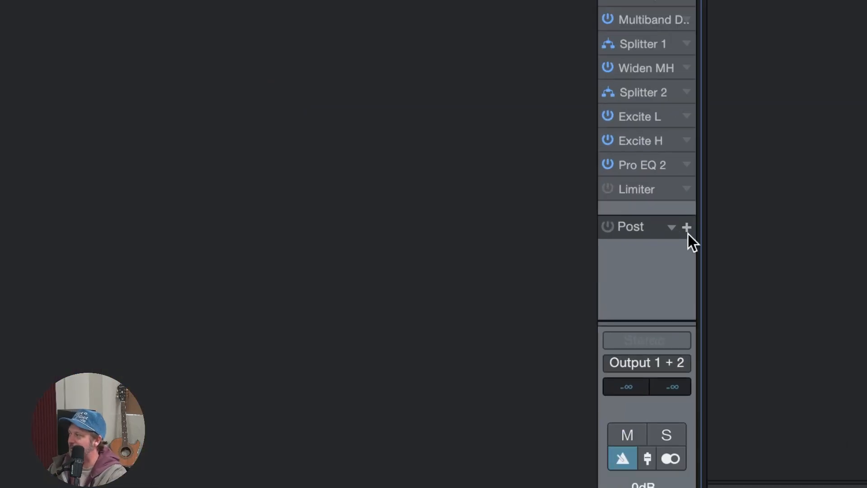
# Step: Add a Level Meter to the Main channel's post-fader effects
pyautogui.click(687, 233)
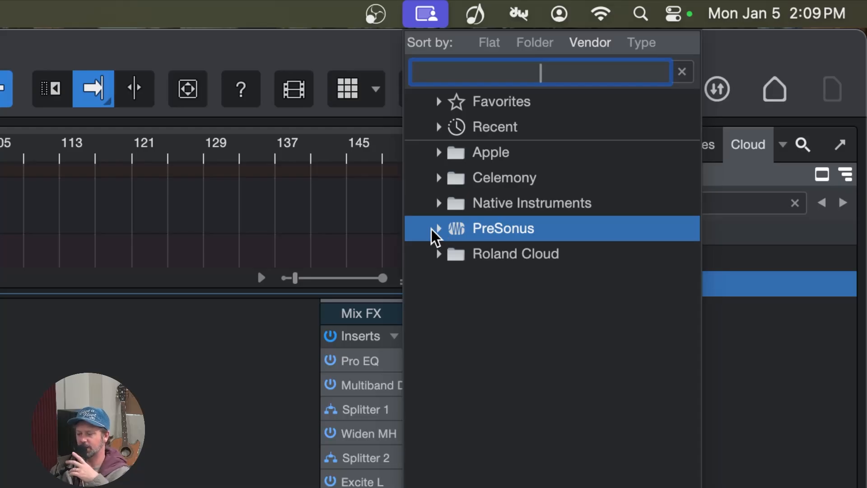
pyautogui.write('leve')
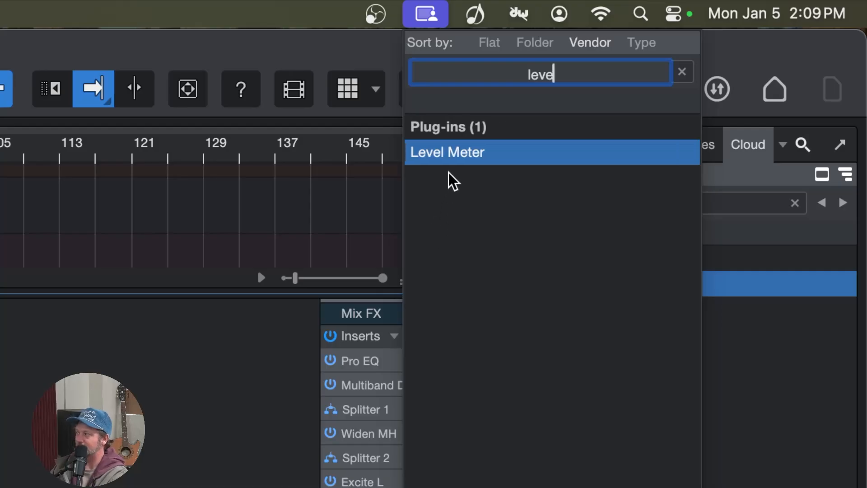
pyautogui.click(448, 158)
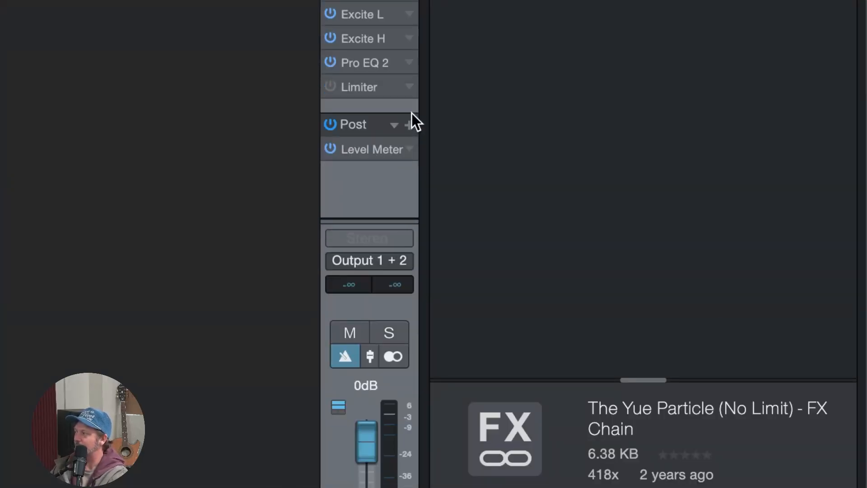
# Step: Add a Spectrum Meter to the Main channel's post-fader effects
pyautogui.click(409, 123)
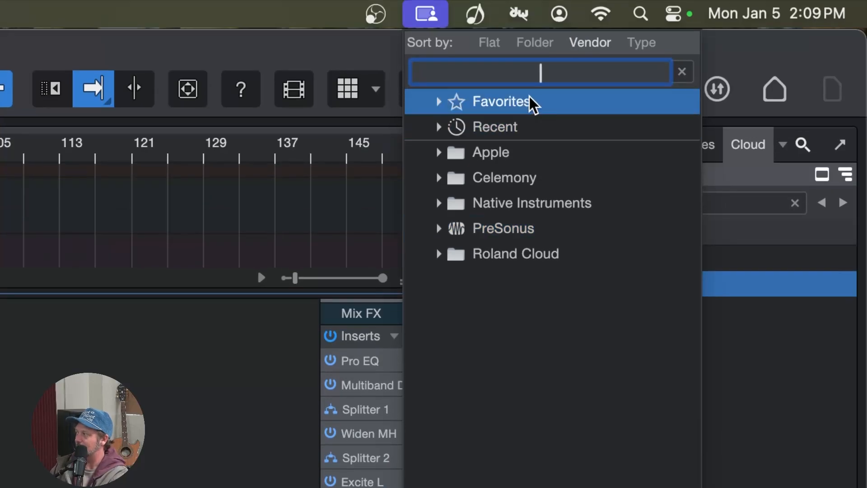
pyautogui.write('meter')
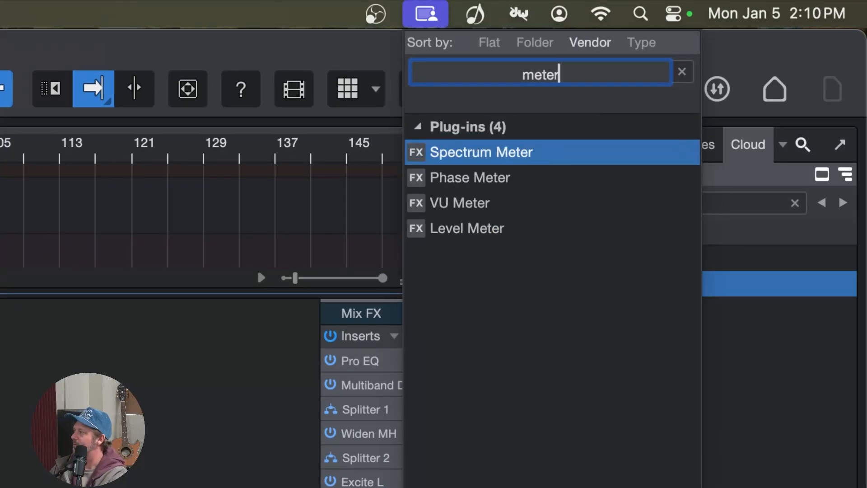
pyautogui.click(480, 152)
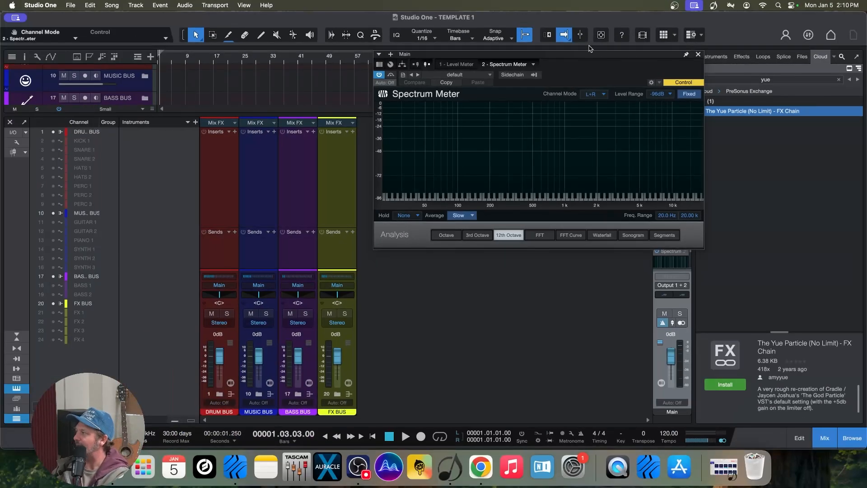
pyautogui.moveTo(576, 55); pyautogui.dragTo(475, 92)
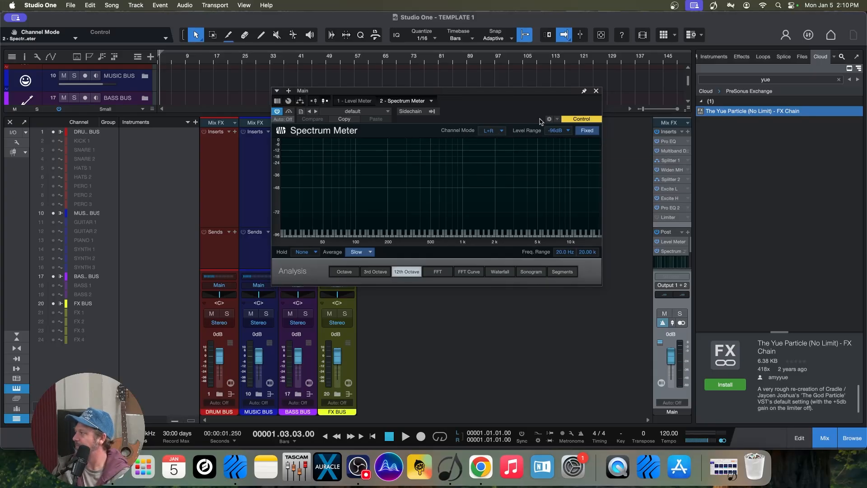
pyautogui.click(566, 131)
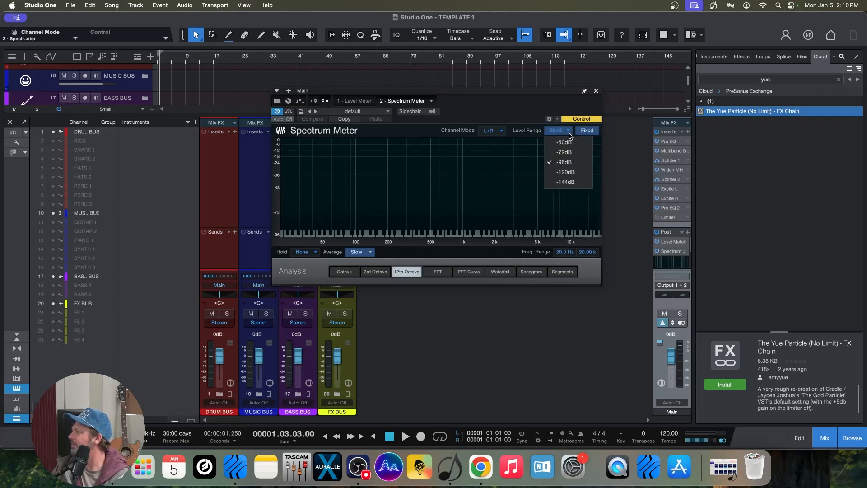
pyautogui.click(567, 130)
pyautogui.click(587, 130)
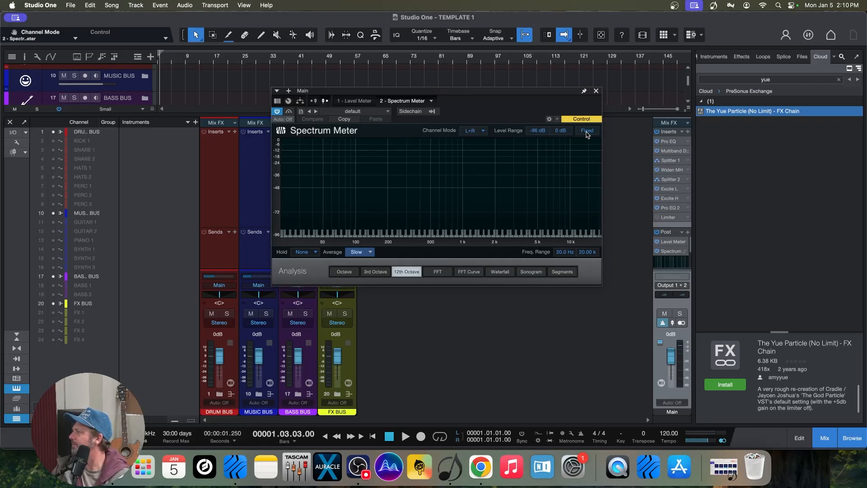
pyautogui.click(587, 134)
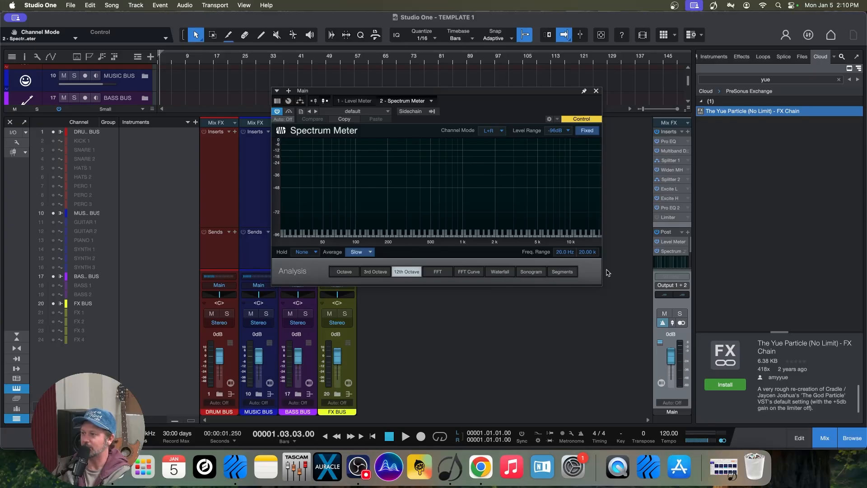
# Step: Set the Main channel's Spectrum Meter to FFT Curve analysis and close its window
pyautogui.click(470, 273)
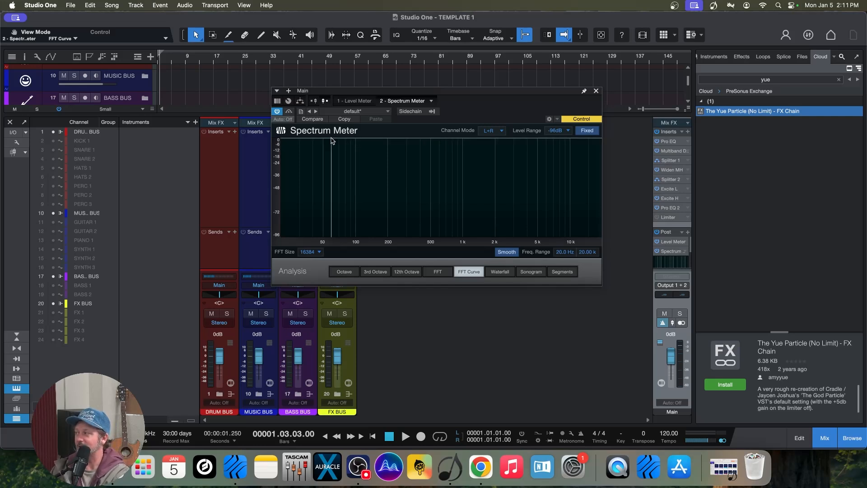
pyautogui.click(597, 92)
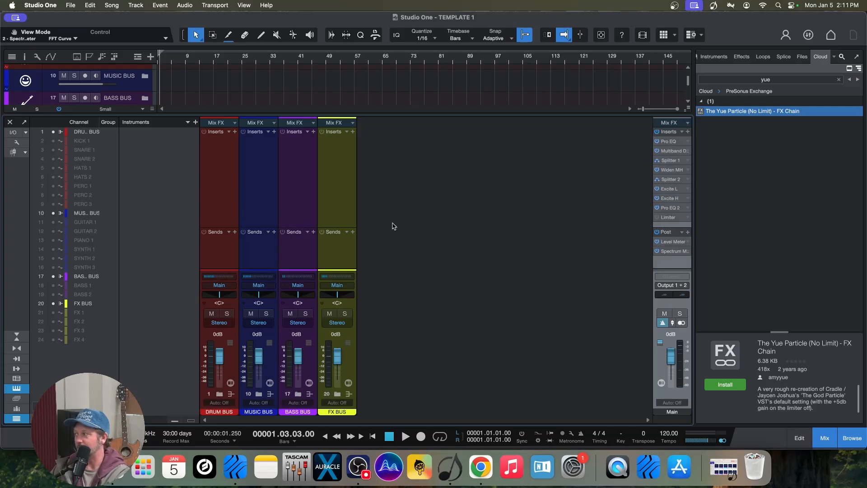
# Step: Expand the DRUM BUS folder track and clear all insert effects from the DRUM BUS channel
pyautogui.click(222, 144)
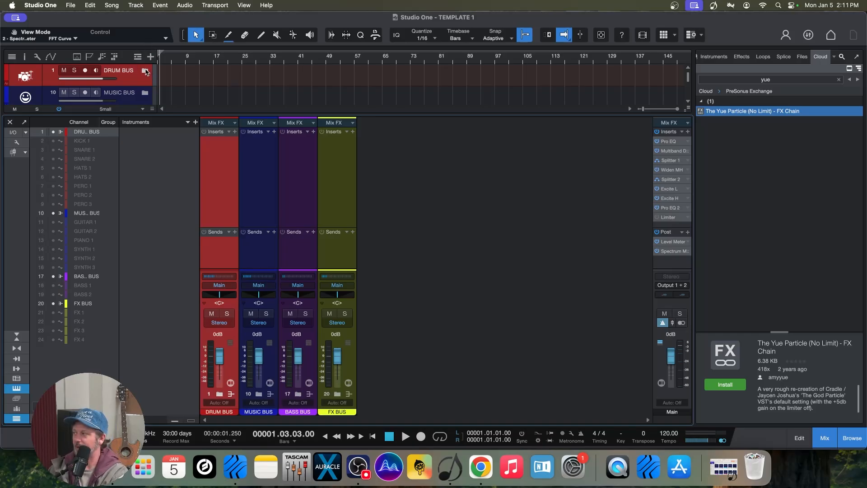
pyautogui.click(145, 71)
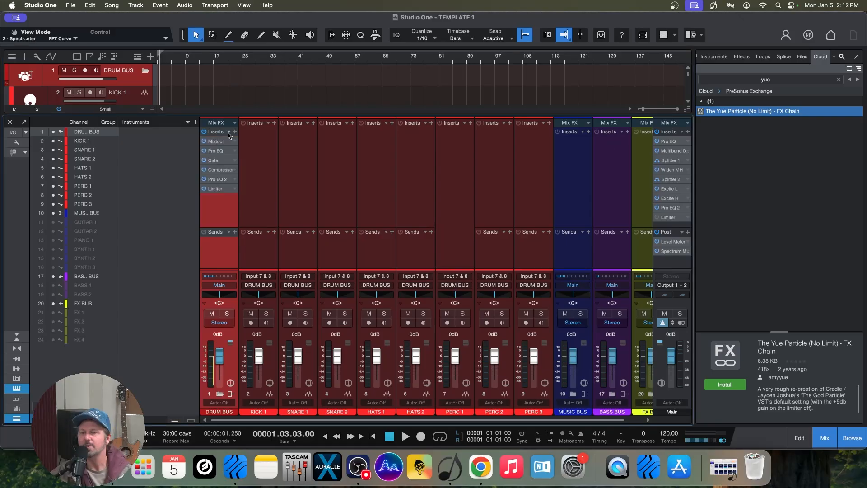
pyautogui.click(229, 133)
pyautogui.click(248, 297)
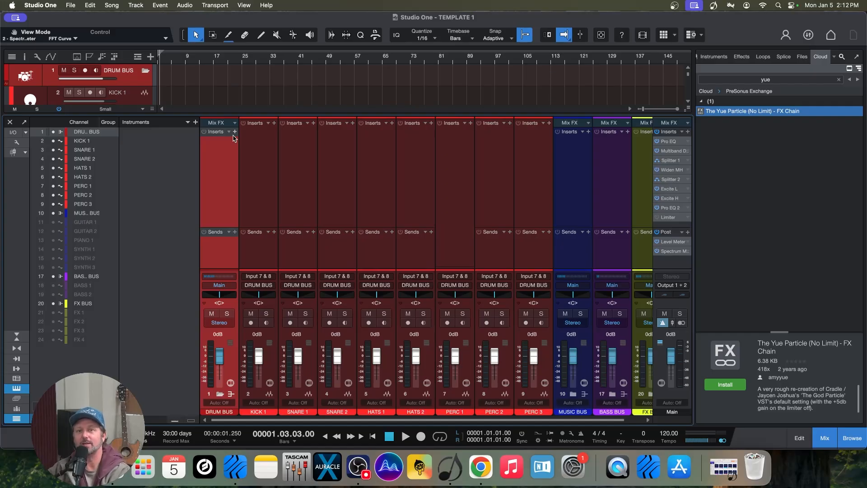
# Step: Add the Mixtool plug-in to the KICK 1 channel's inserts and close its window
pyautogui.click(285, 134)
pyautogui.click(240, 144)
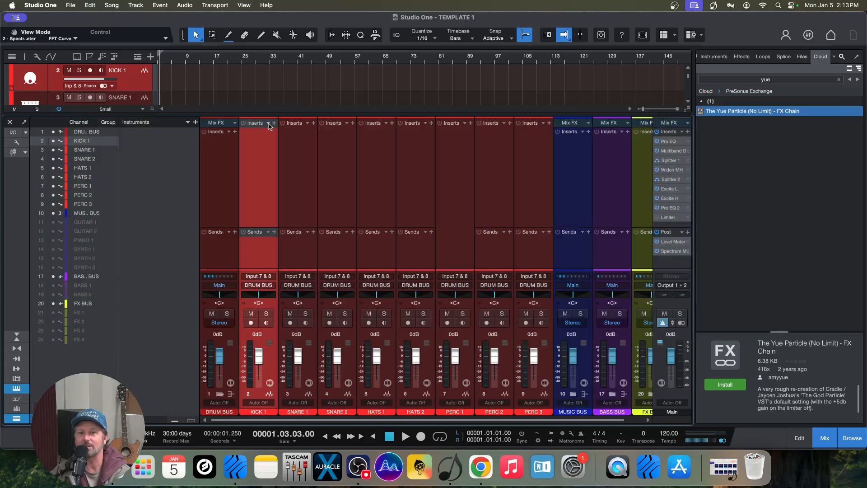
pyautogui.click(269, 124)
pyautogui.click(269, 123)
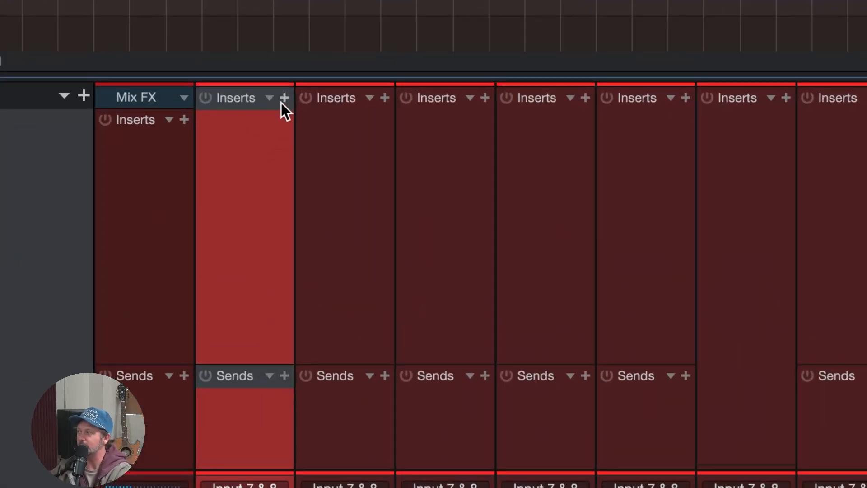
pyautogui.click(284, 98)
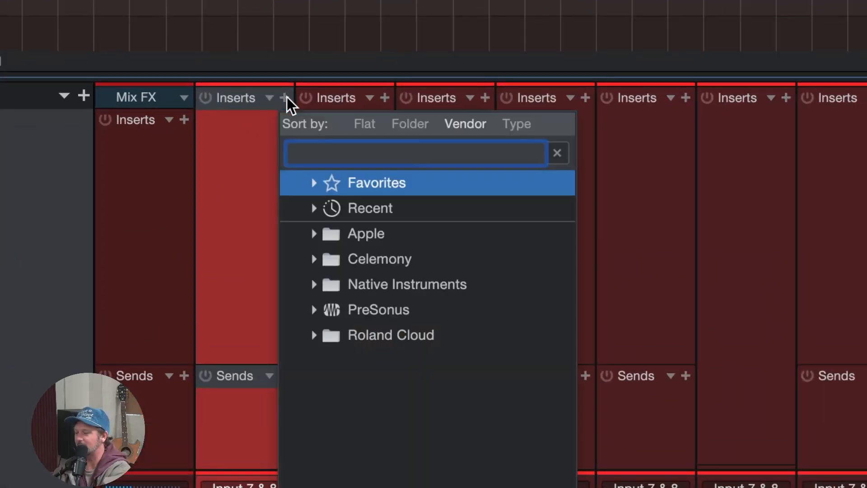
pyautogui.write('mix')
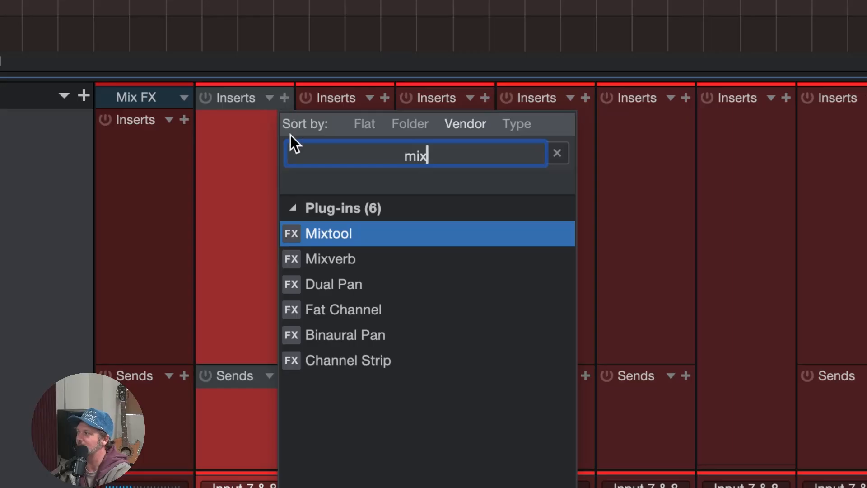
pyautogui.click(328, 230)
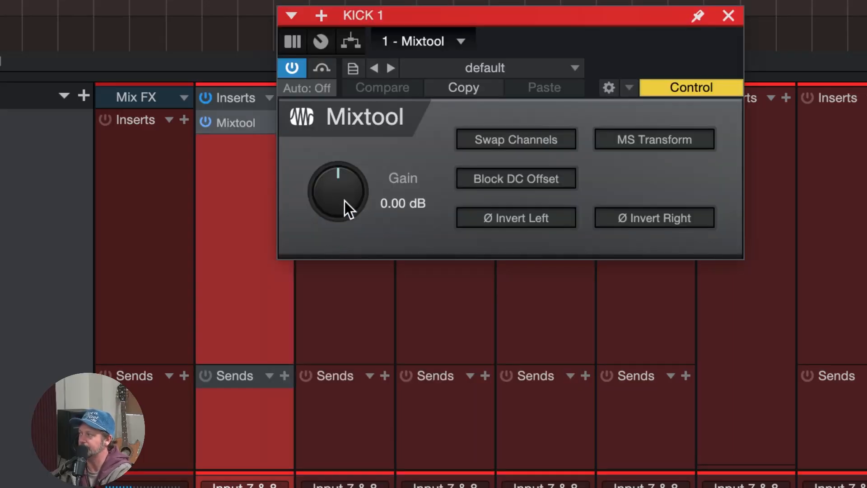
pyautogui.click(725, 19)
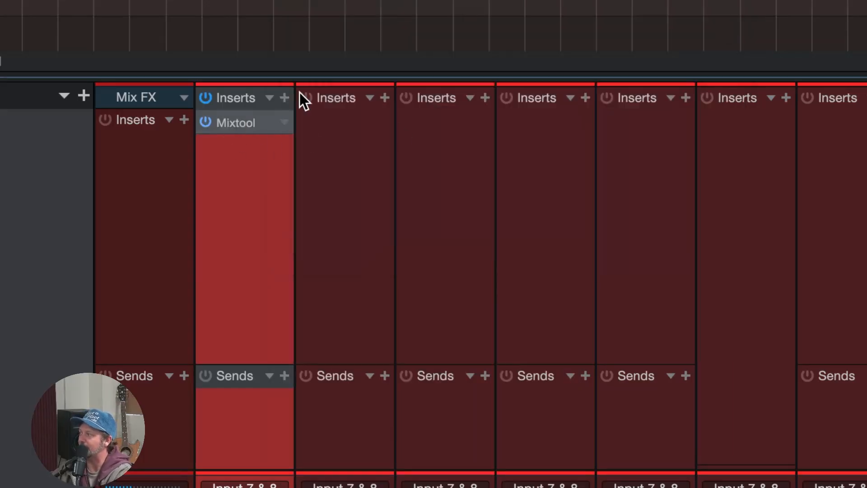
# Step: Add a VU Meter after Mixtool on the KICK 1 channel with its scale set to 18
pyautogui.click(285, 97)
pyautogui.write('vu')
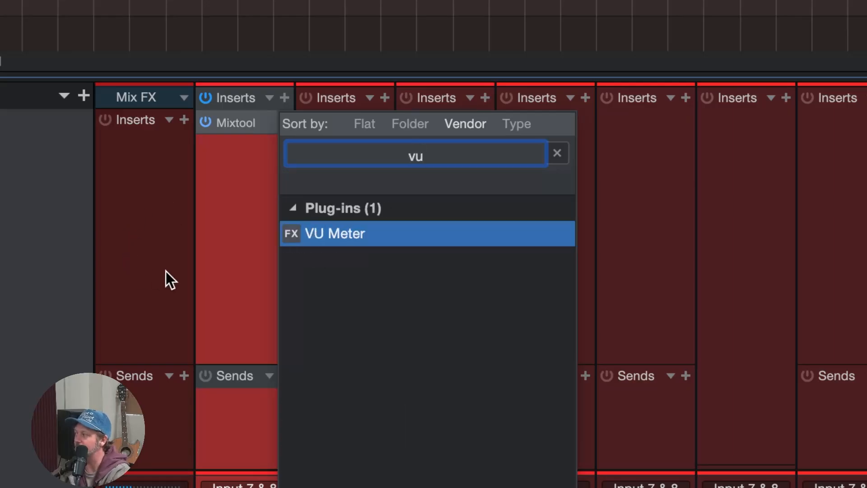
pyautogui.click(346, 239)
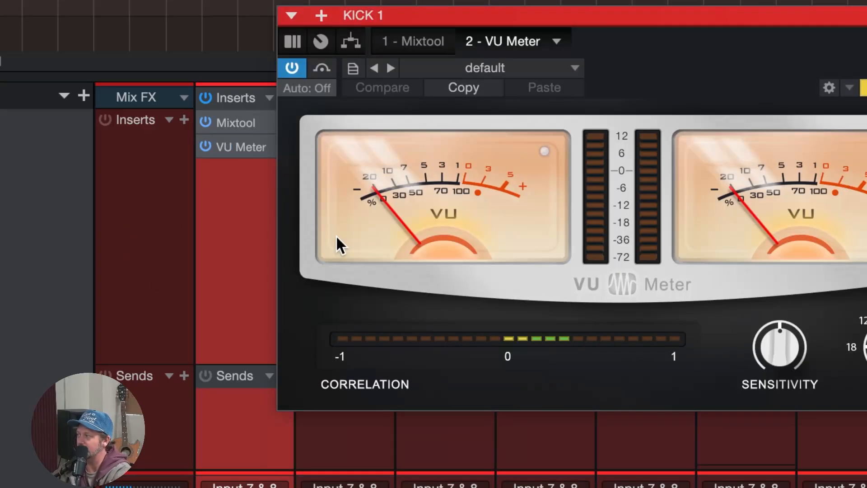
pyautogui.moveTo(607, 17); pyautogui.dragTo(437, 29)
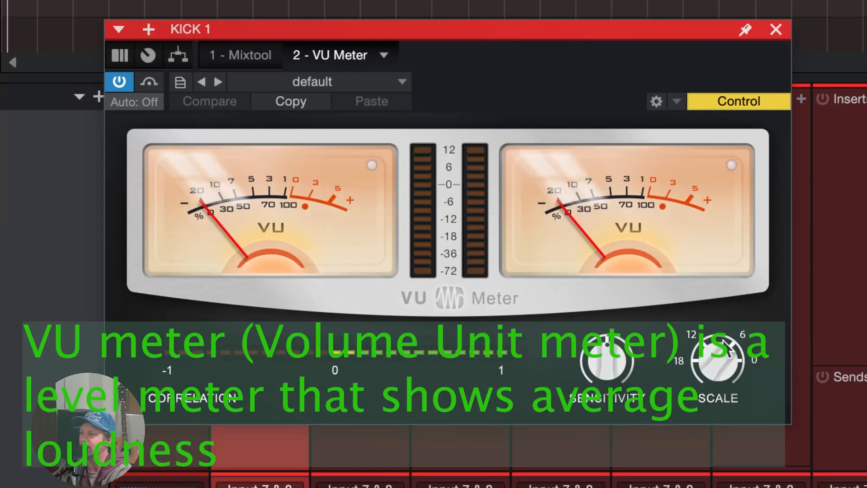
pyautogui.moveTo(712, 356); pyautogui.dragTo(703, 487)
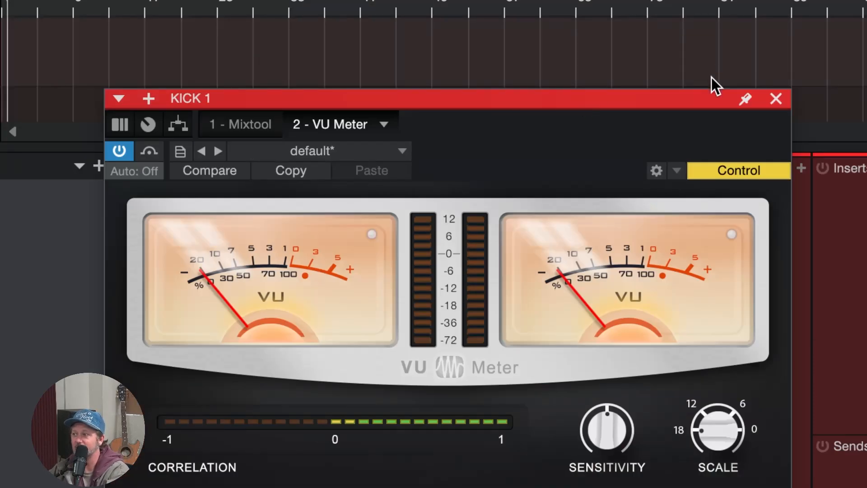
pyautogui.click(777, 97)
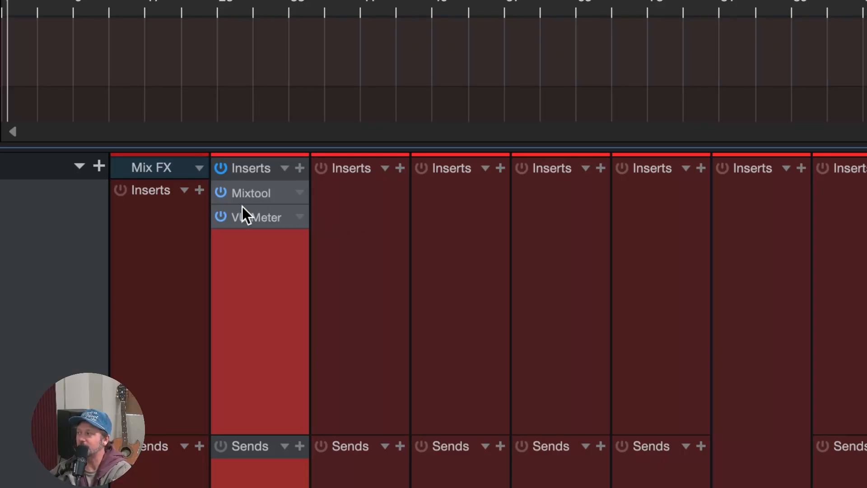
# Step: View the inline mixer controls of KICK 1's VU Meter and Mixtool inserts, and collapse both
pyautogui.click(253, 215)
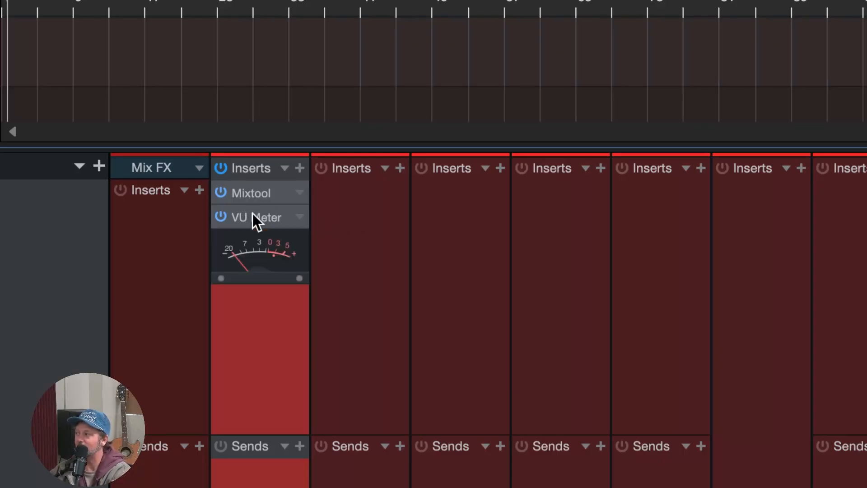
pyautogui.click(257, 193)
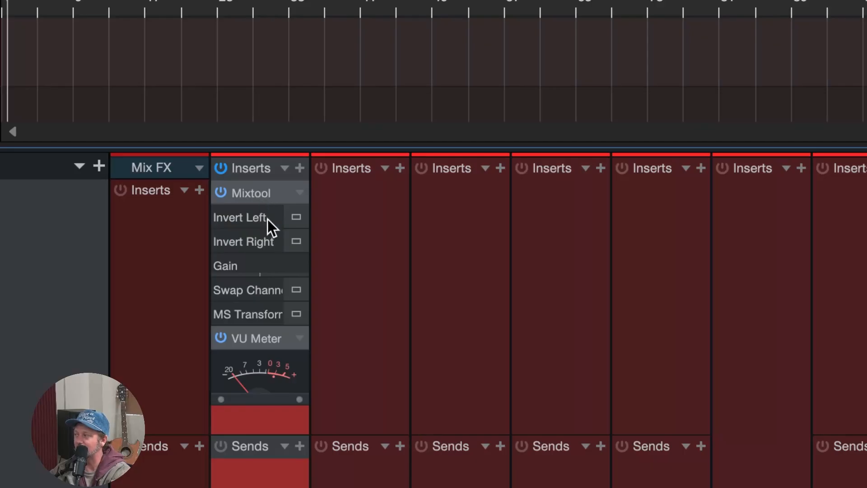
pyautogui.click(261, 195)
pyautogui.click(261, 218)
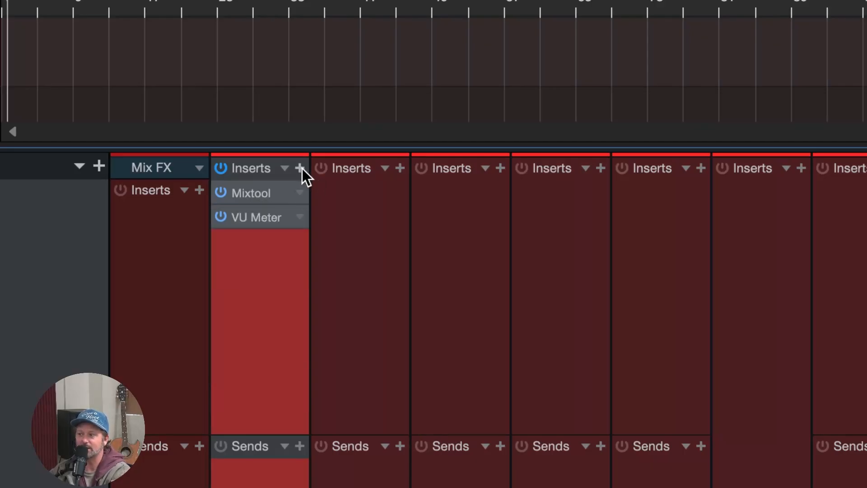
# Step: Add the Fat Channel plug-in after the VU Meter in KICK 1's inserts and move its window clear
pyautogui.hscroll(1, 262, 306)
pyautogui.hscroll(-1, 262, 305)
pyautogui.click(303, 167)
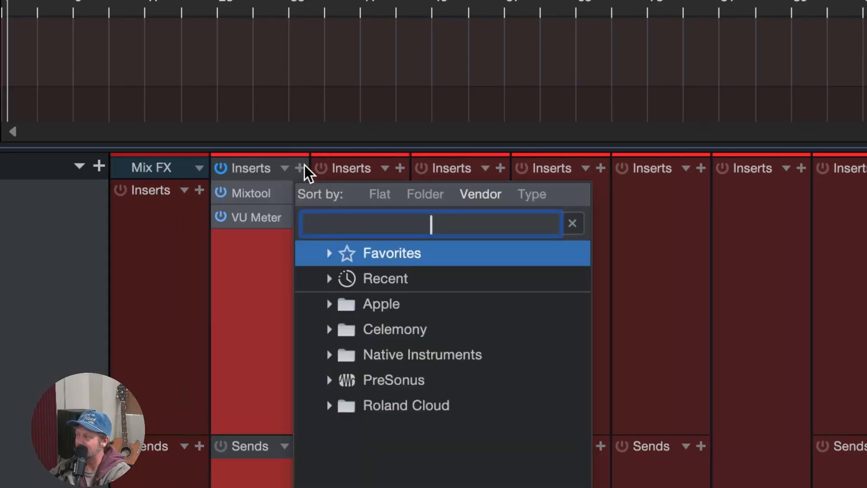
pyautogui.write('fat')
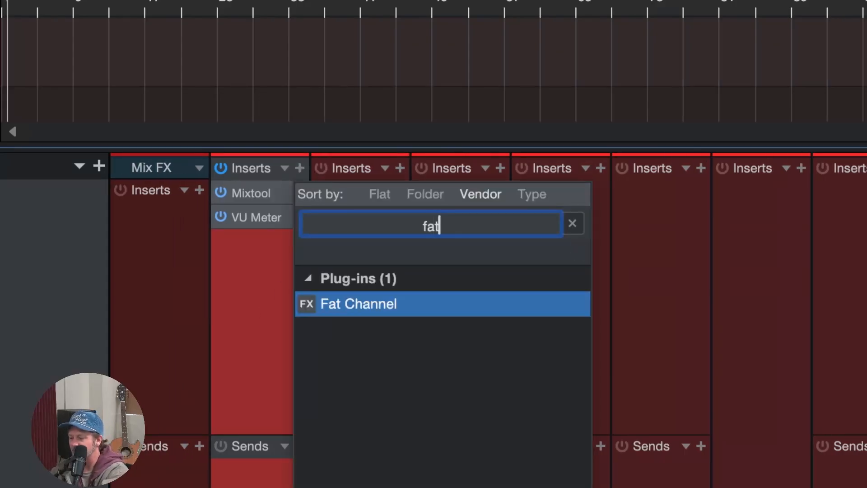
pyautogui.doubleClick(365, 307)
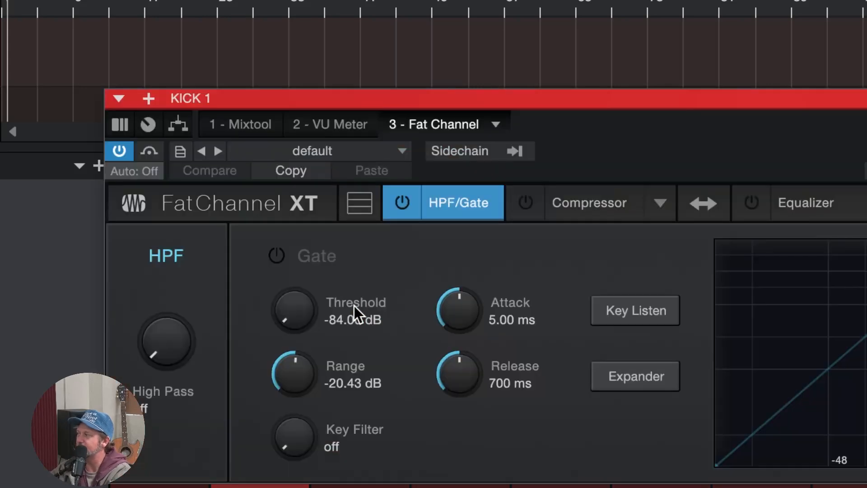
pyautogui.moveTo(556, 105); pyautogui.dragTo(429, 23)
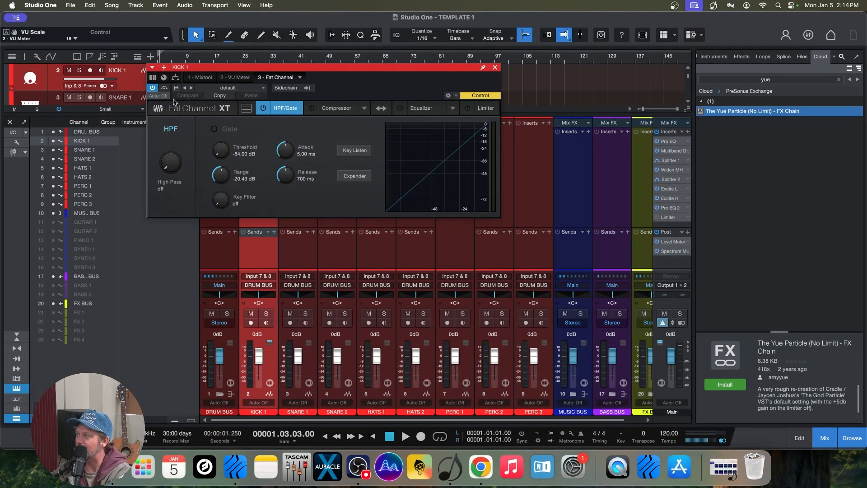
# Step: Look through the Fat Channel presets on KICK 1 and set its compressor model to Tube
pyautogui.click(228, 88)
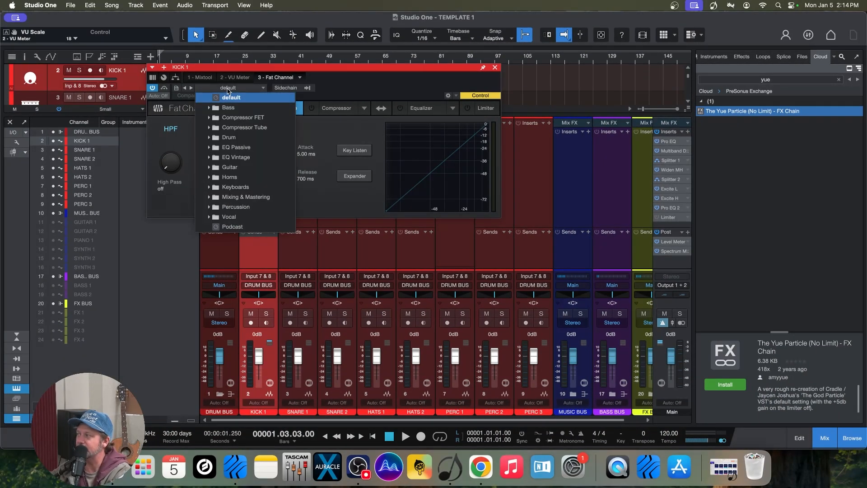
pyautogui.click(393, 90)
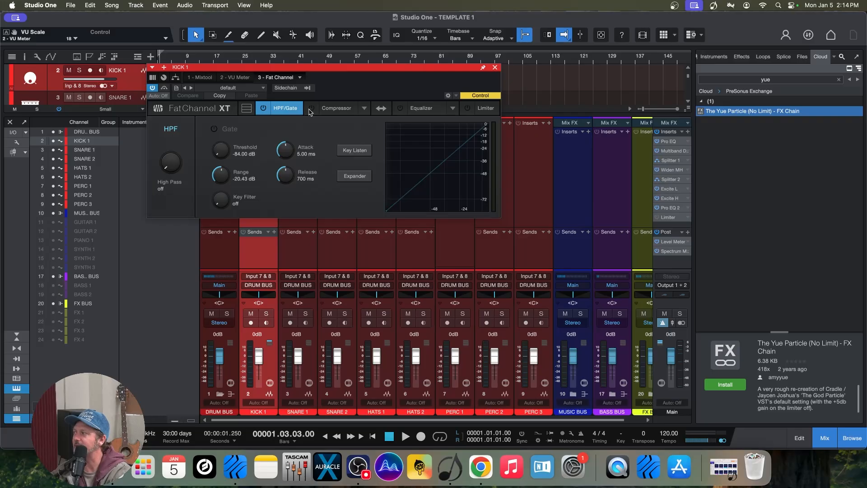
pyautogui.click(338, 109)
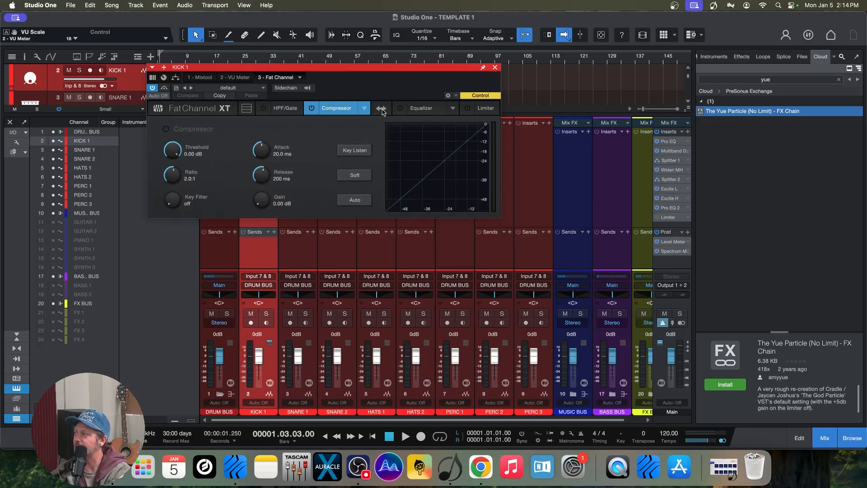
pyautogui.click(365, 109)
pyautogui.click(342, 137)
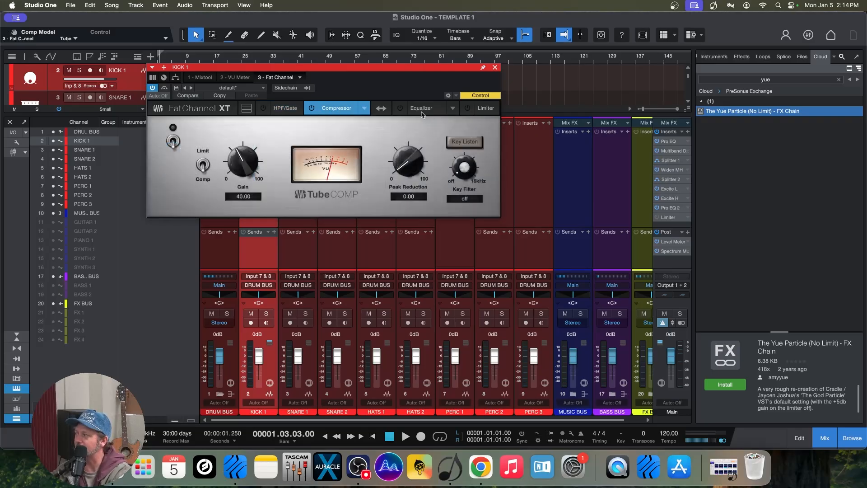
# Step: Try the Vintage equalizer model in KICK 1's Fat Channel
pyautogui.click(421, 109)
pyautogui.click(452, 108)
pyautogui.click(390, 137)
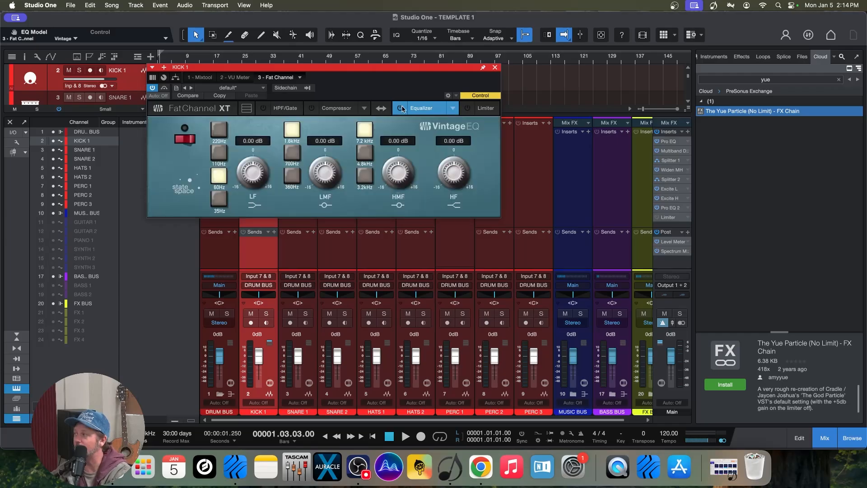
# Step: Review the Fat Channel's compressor models and return its equalizer model to Standard
pyautogui.click(340, 110)
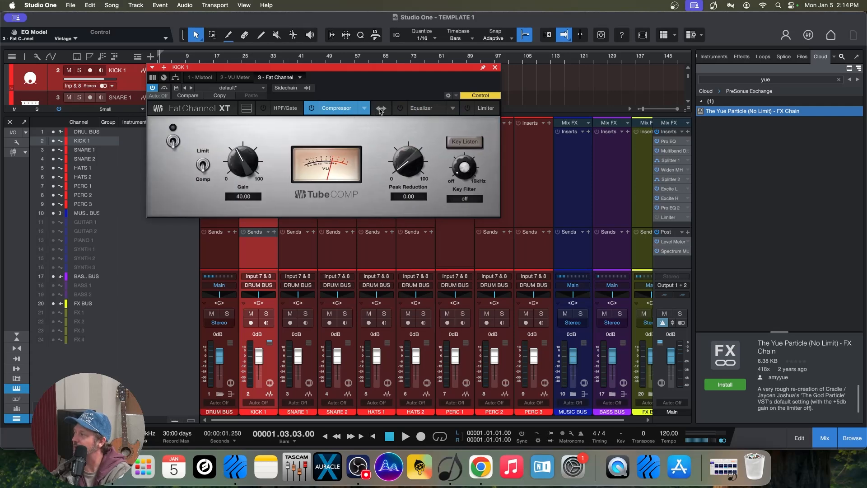
pyautogui.click(363, 109)
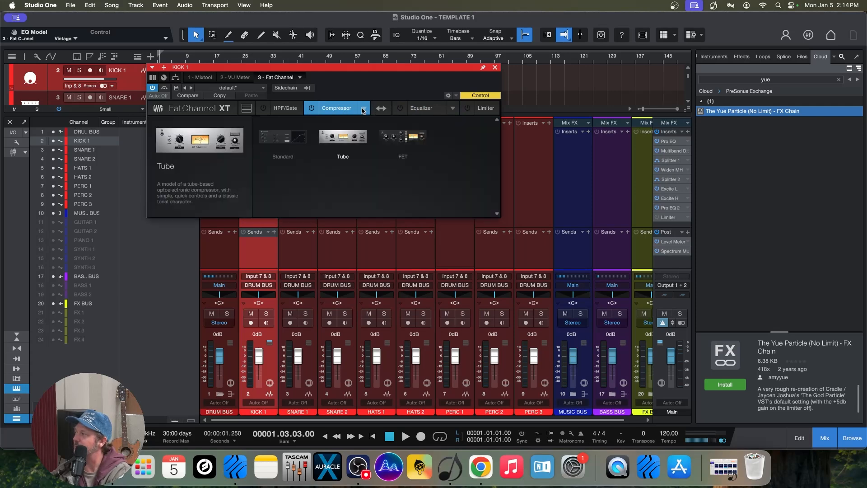
pyautogui.click(453, 109)
pyautogui.click(295, 137)
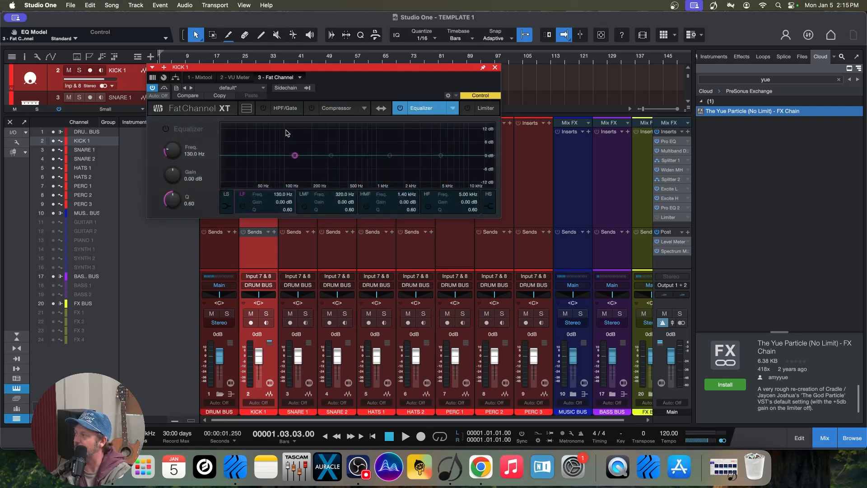
# Step: Look through the Fat Channel's Drum presets on KICK 1 and check its equalizer display in the channel's insert list
pyautogui.click(495, 67)
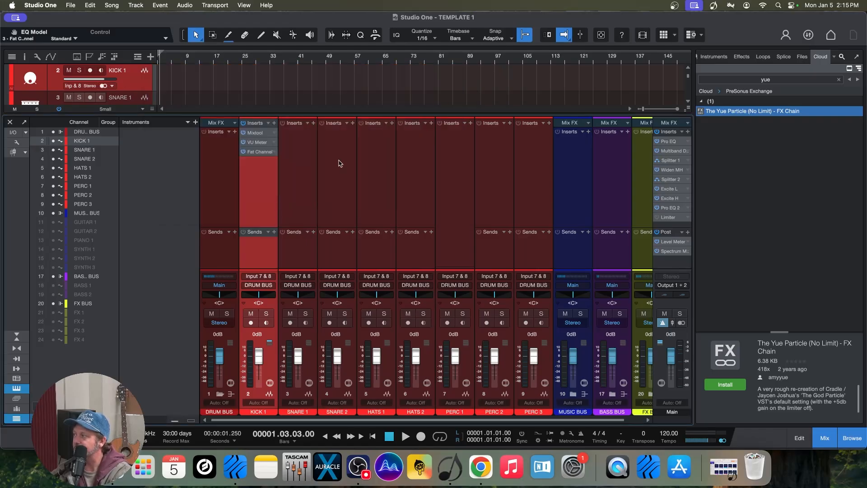
pyautogui.click(258, 153)
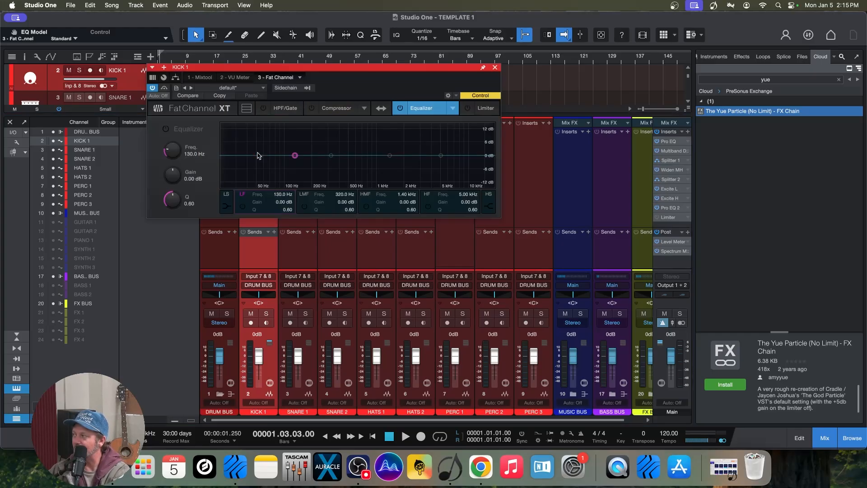
pyautogui.click(226, 89)
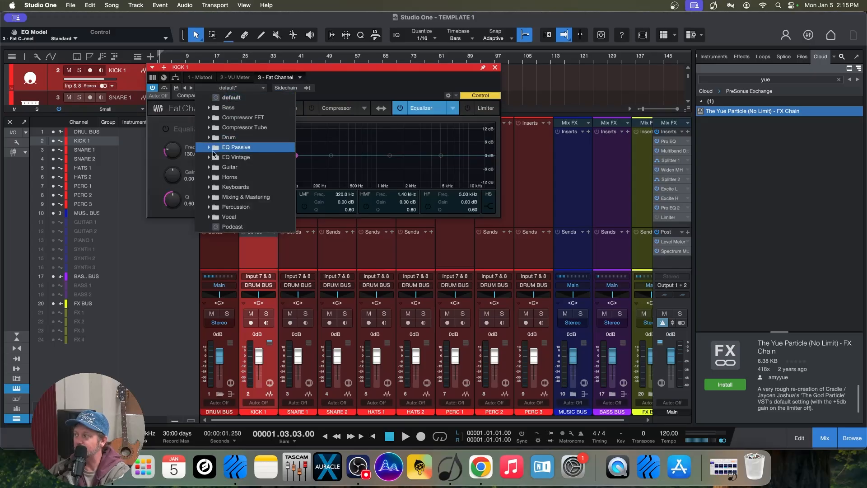
pyautogui.click(207, 138)
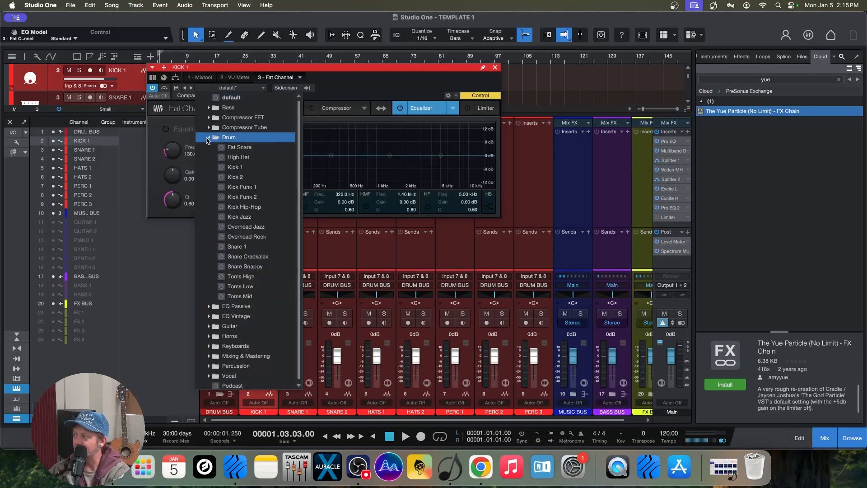
pyautogui.click(354, 87)
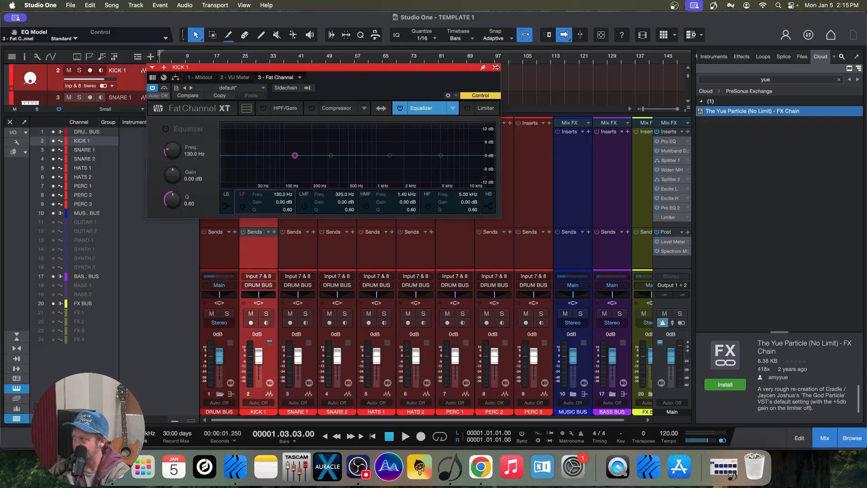
pyautogui.click(495, 67)
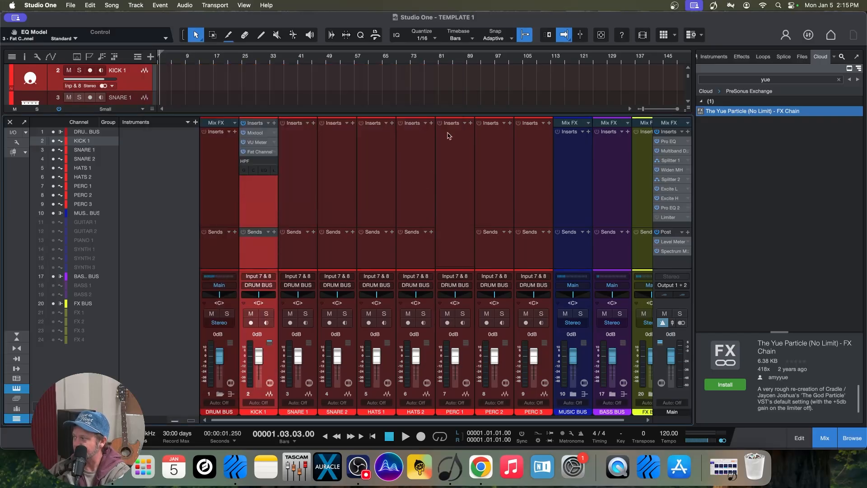
pyautogui.click(265, 170)
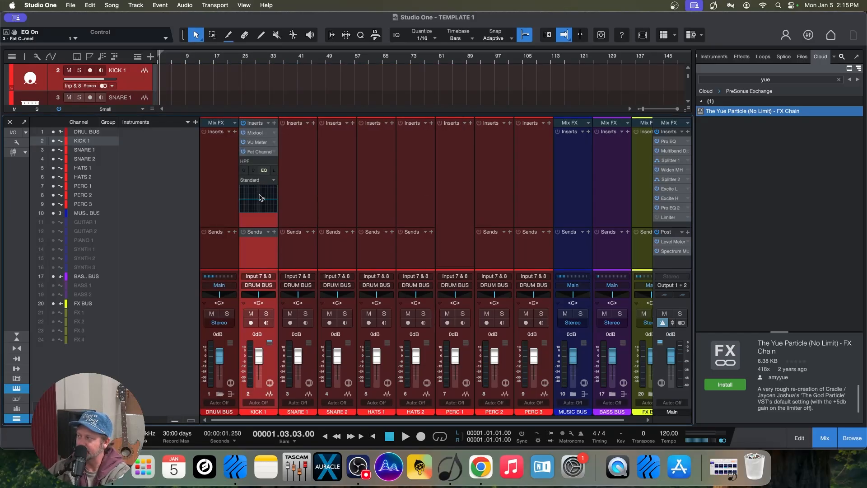
pyautogui.click(263, 171)
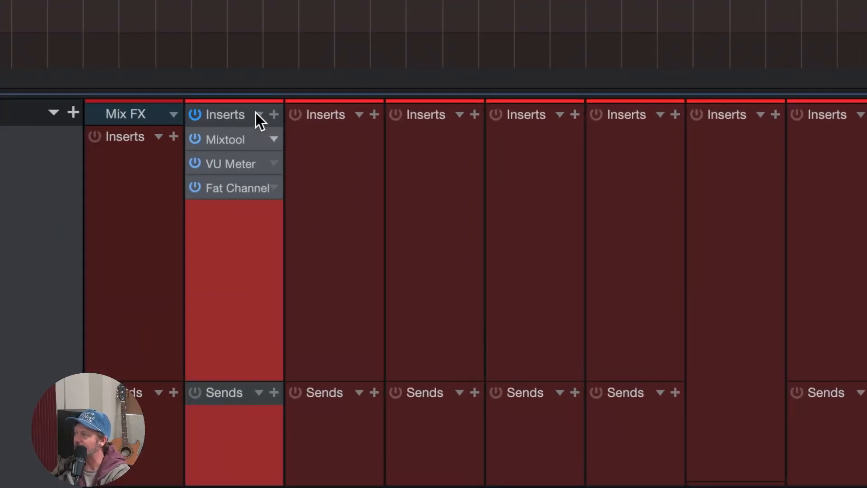
# Step: Start storing KICK 1's inserts as an FX chain and name it GAIN CHAIN PLUS
pyautogui.click(257, 114)
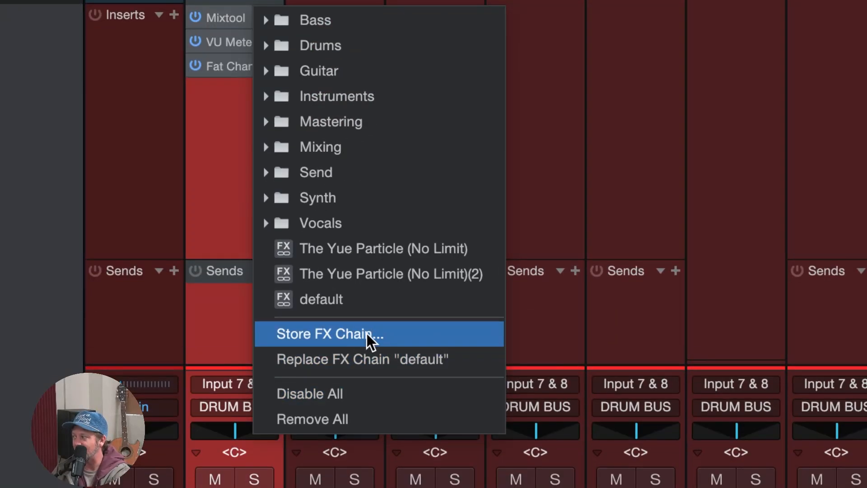
pyautogui.click(330, 330)
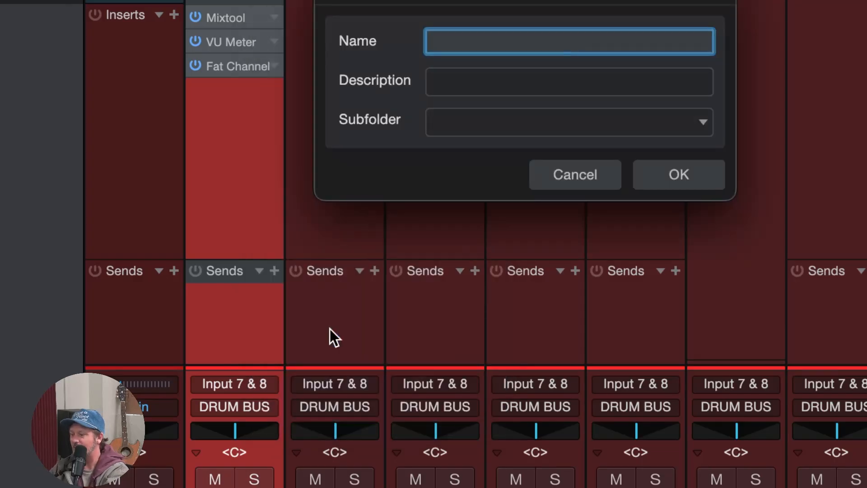
pyautogui.press('capslock')
pyautogui.write('GA')
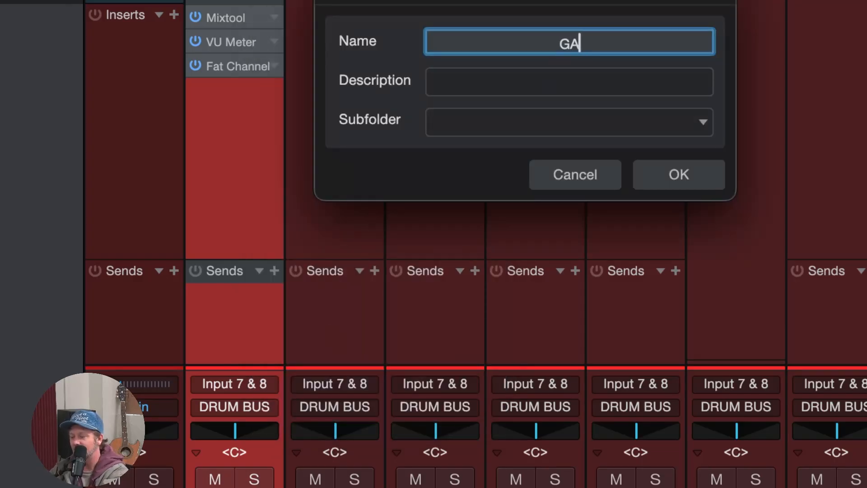
pyautogui.write('IN CHAIN ')
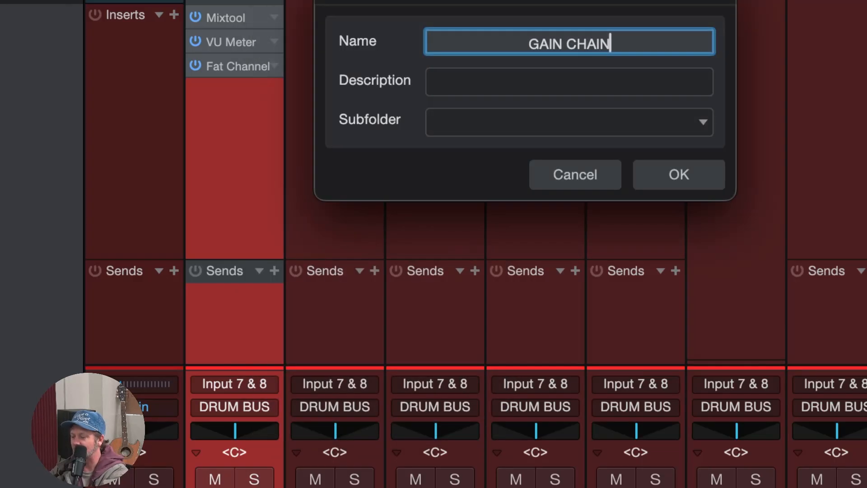
pyautogui.write('P')
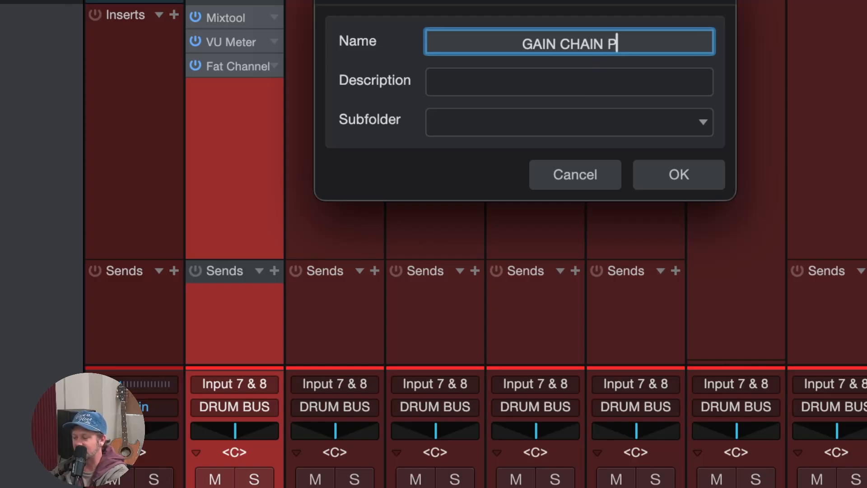
pyautogui.write('LUS')
pyautogui.press('capslock')
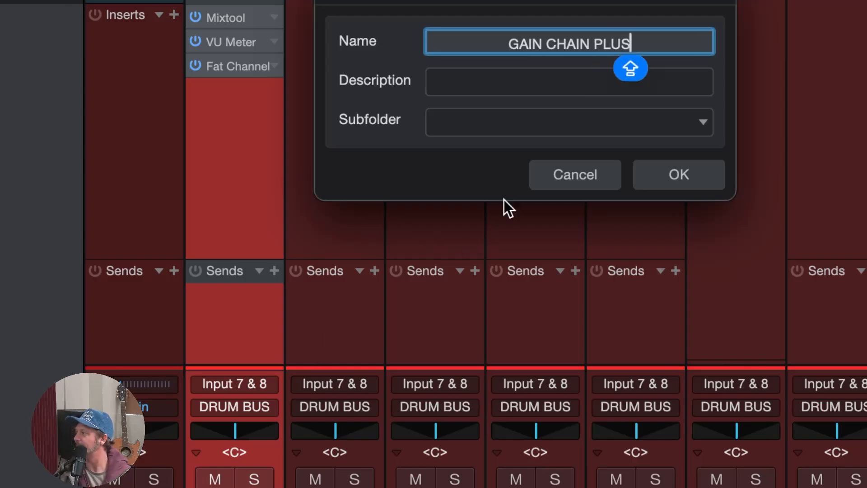
# Step: Describe the FX chain as "Gain chain and Fat Channel" and store it in a subfolder named "Mr B"
pyautogui.click(517, 81)
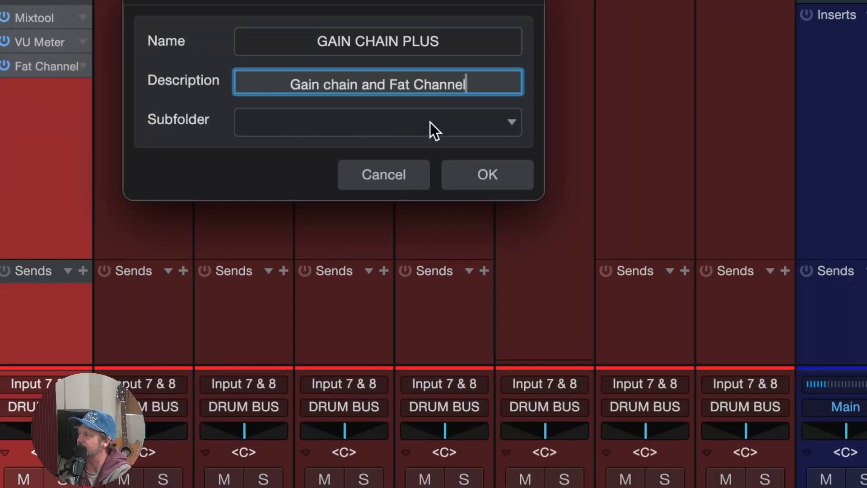
pyautogui.click(501, 121)
pyautogui.write('Mr B')
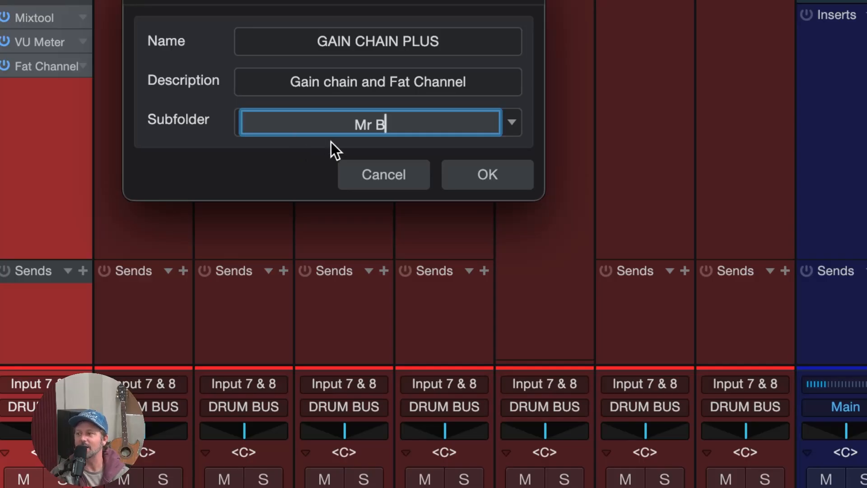
pyautogui.click(506, 179)
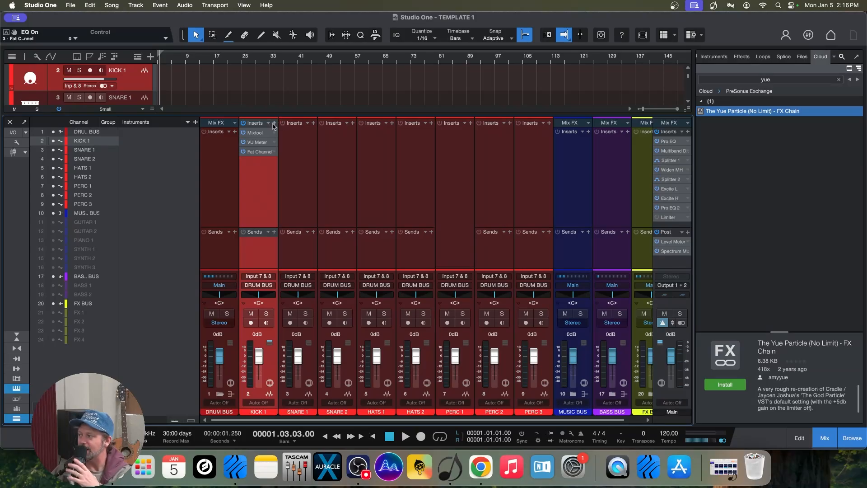
# Step: Load the GAIN CHAIN PLUS FX chain from the Mr B folder onto SNARE 1 and SNARE 2
pyautogui.click(308, 124)
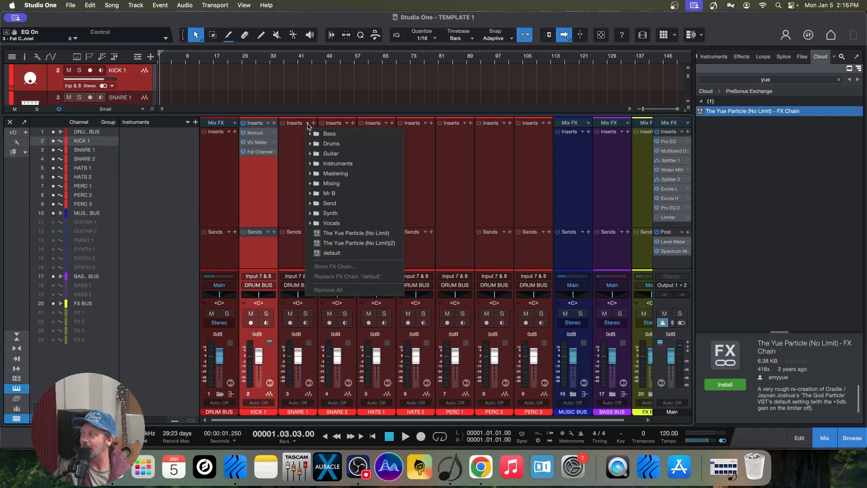
pyautogui.click(315, 223)
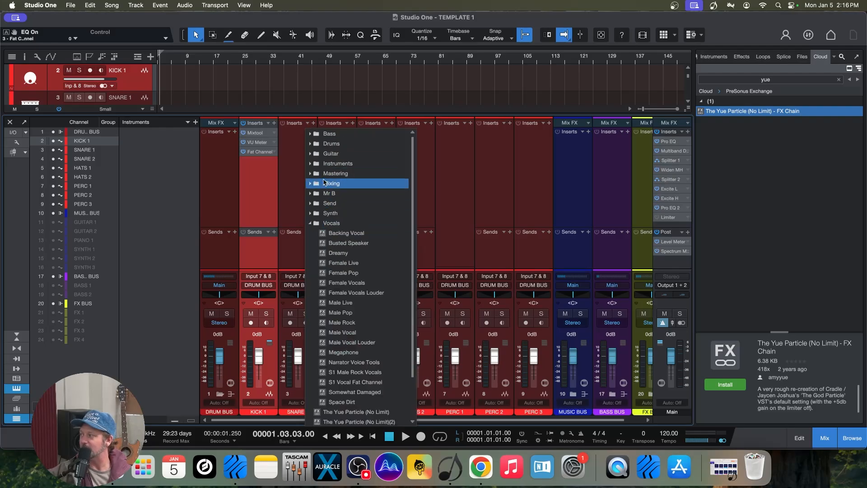
pyautogui.click(310, 193)
pyautogui.click(333, 203)
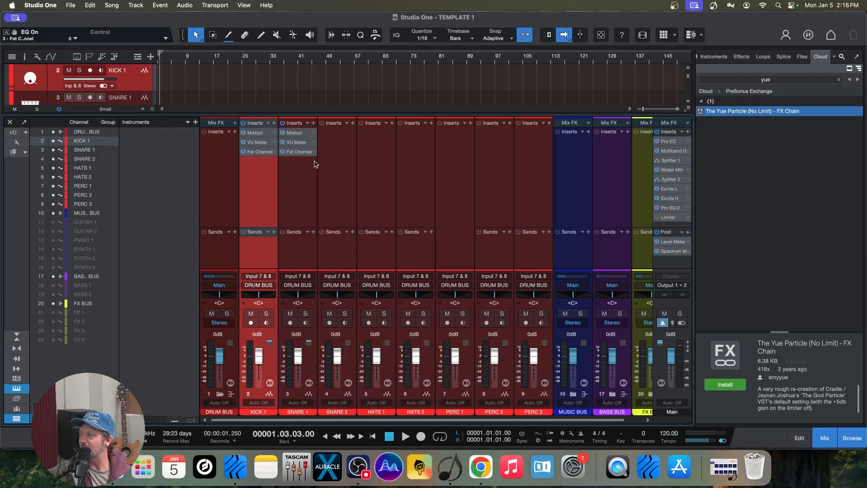
pyautogui.click(347, 124)
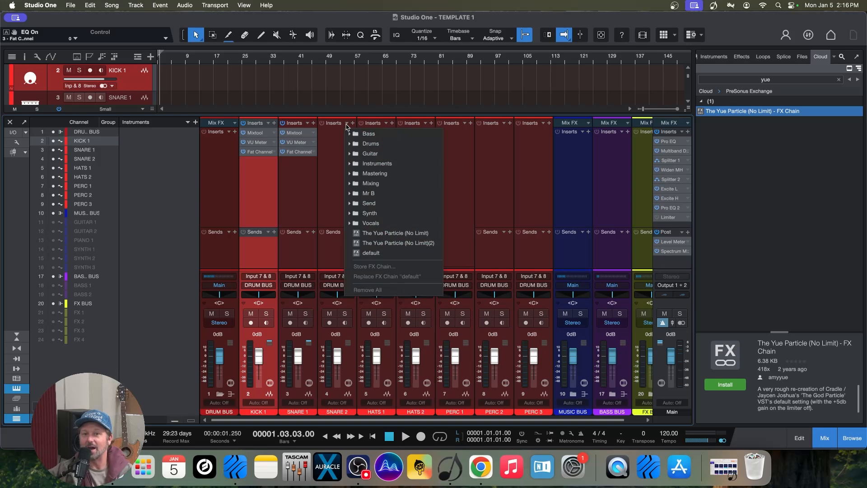
pyautogui.click(349, 223)
pyautogui.click(349, 193)
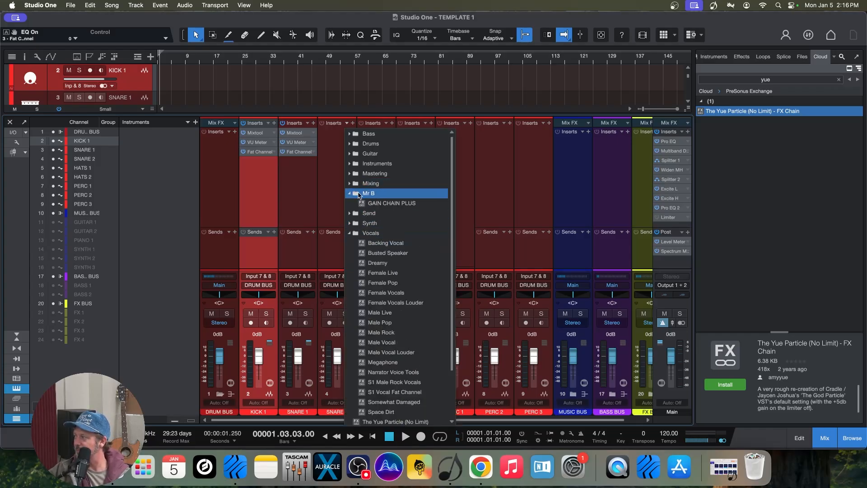
pyautogui.click(395, 203)
# Step: Load the GAIN CHAIN PLUS FX chain onto HATS 1 and HATS 2
pyautogui.click(391, 124)
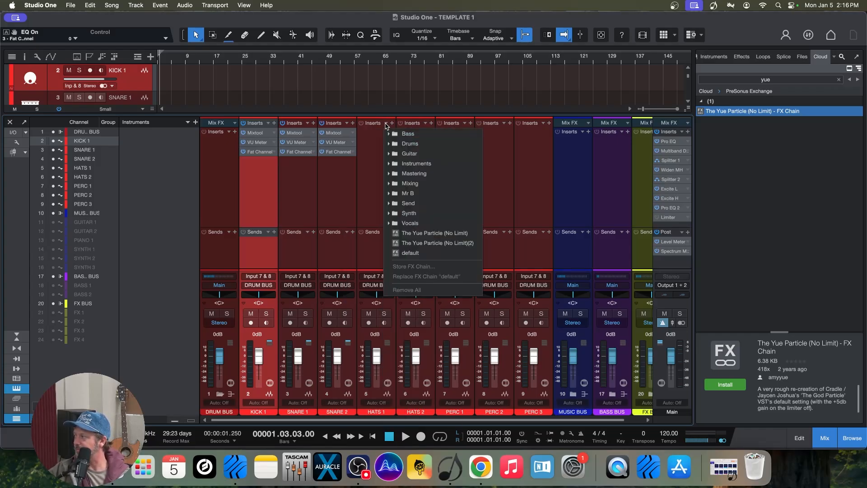
pyautogui.click(387, 194)
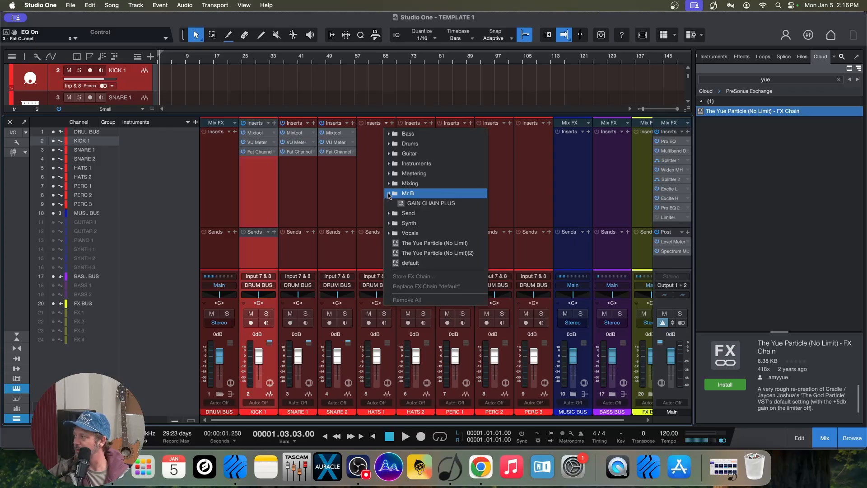
pyautogui.click(420, 202)
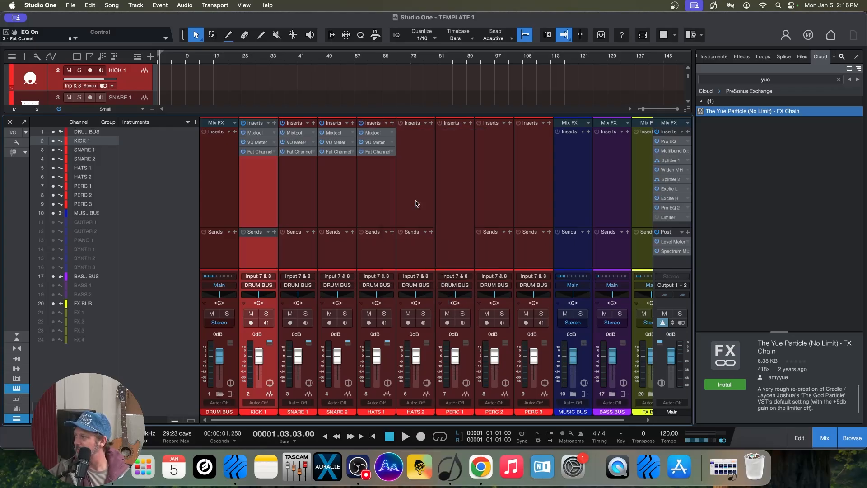
pyautogui.click(426, 124)
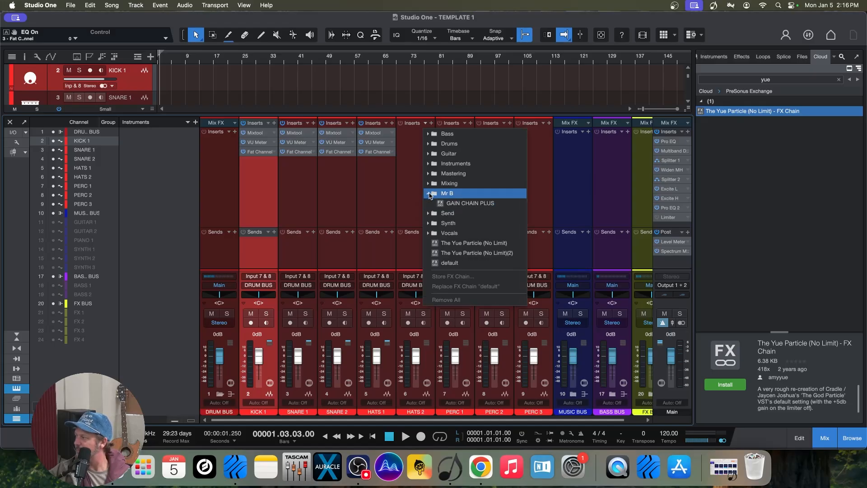
pyautogui.click(428, 194)
pyautogui.click(434, 203)
# Step: Load the GAIN CHAIN PLUS FX chain onto PERC 1, PERC 2 and PERC 3
pyautogui.click(465, 126)
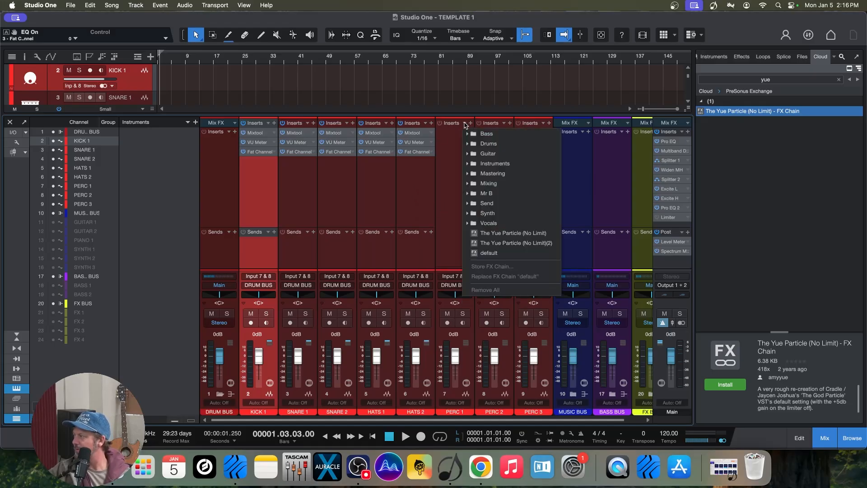
pyautogui.click(469, 194)
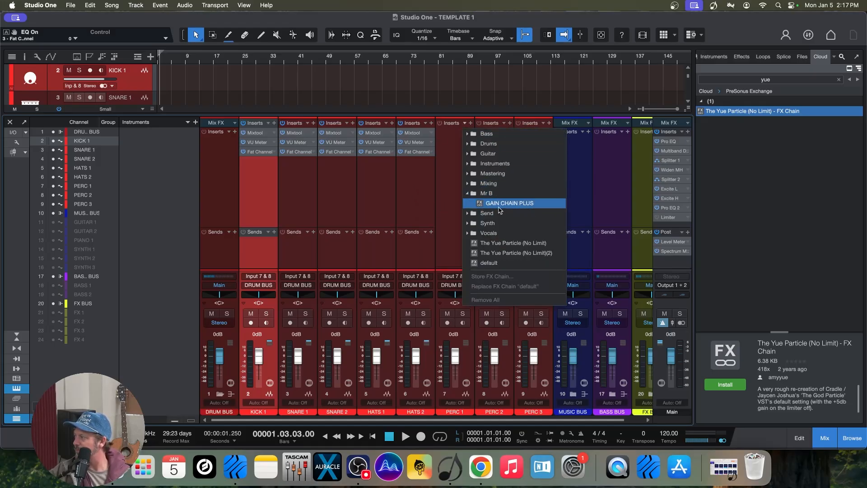
pyautogui.click(493, 203)
pyautogui.click(505, 126)
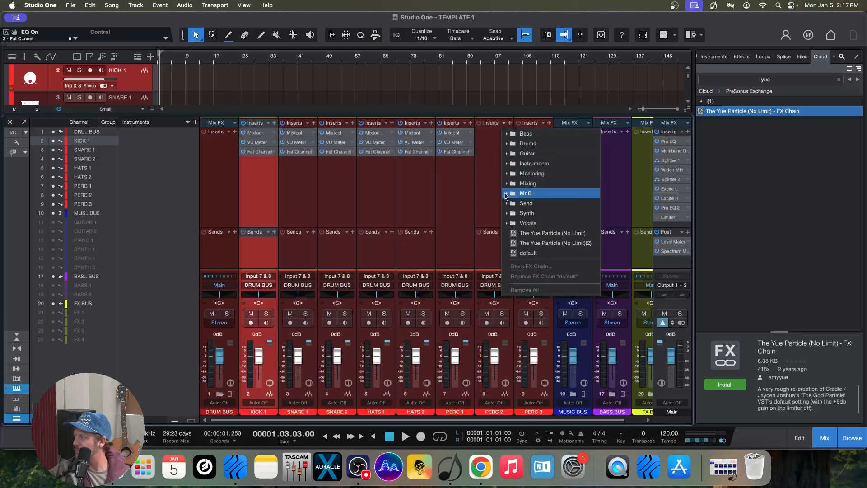
pyautogui.click(507, 195)
pyautogui.click(532, 203)
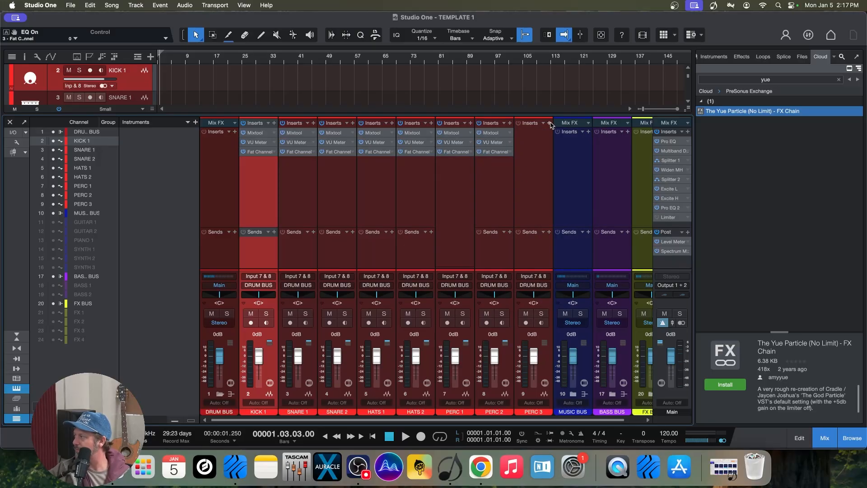
pyautogui.click(545, 125)
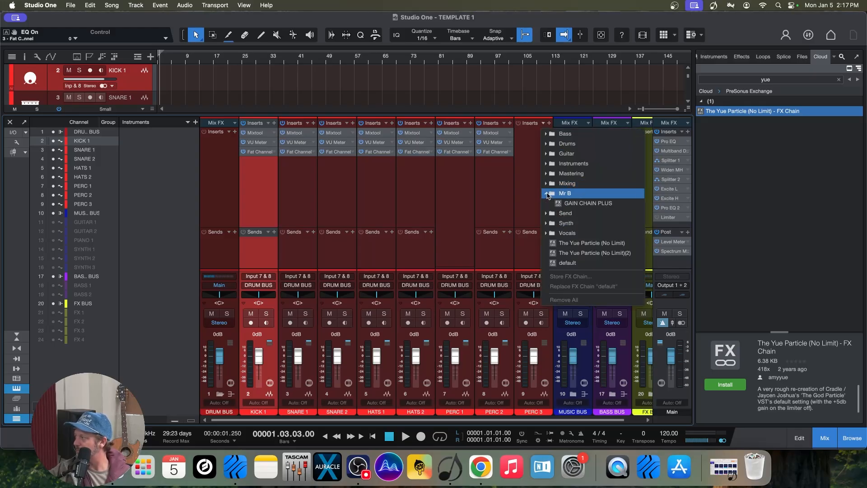
pyautogui.click(548, 195)
pyautogui.click(570, 204)
# Step: Close the mixer, and in the track list collapse the DRUM BUS folder and expand the MUSIC BUS folder
pyautogui.hscroll(1, 499, 207)
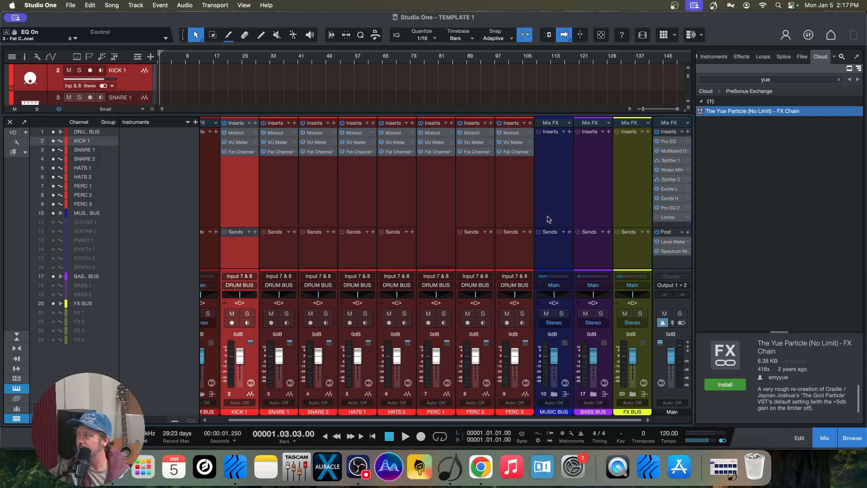
pyautogui.hscroll(-1, 409, 239)
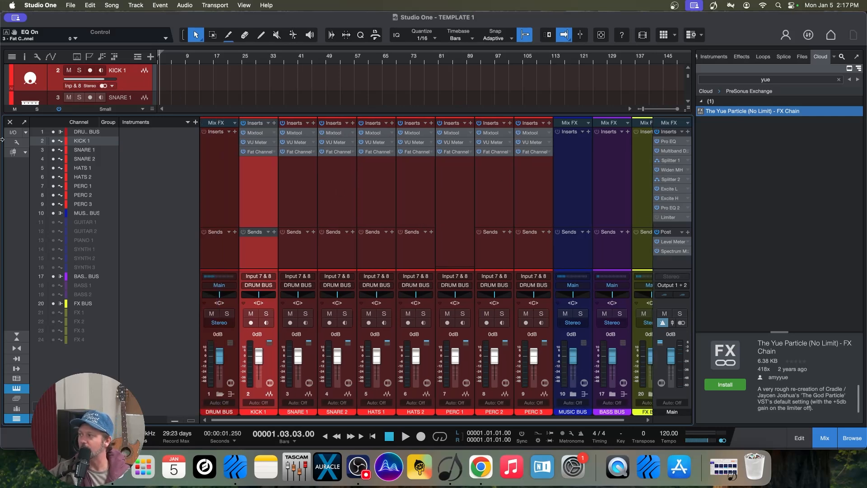
pyautogui.click(10, 122)
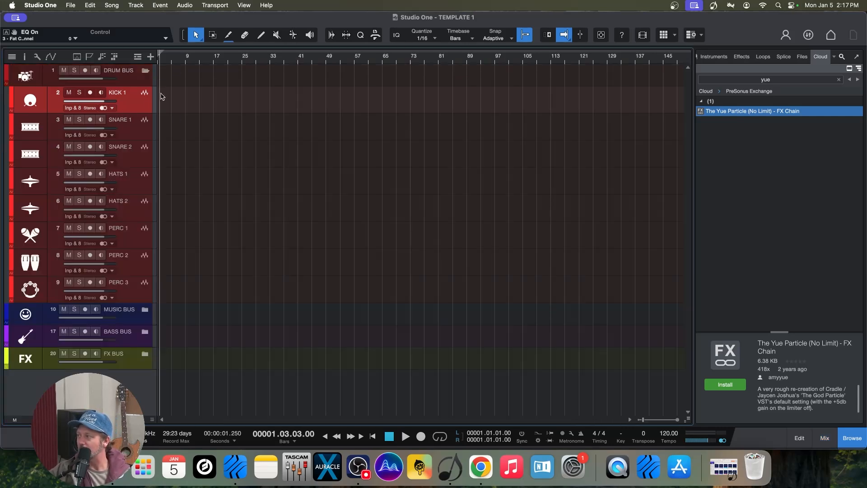
pyautogui.click(146, 71)
pyautogui.click(145, 93)
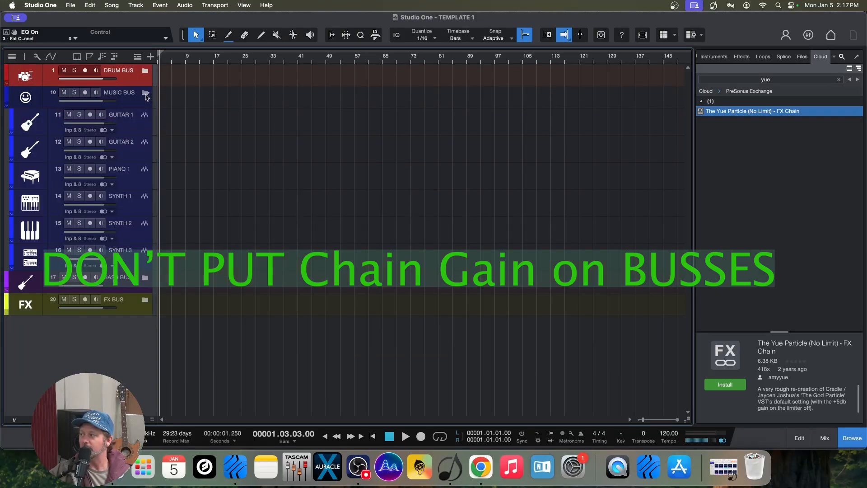
# Step: Open the mixer and load the GAIN CHAIN PLUS FX chain from the Mr B folder onto GUITAR 1 and GUITAR 2
pyautogui.click(821, 438)
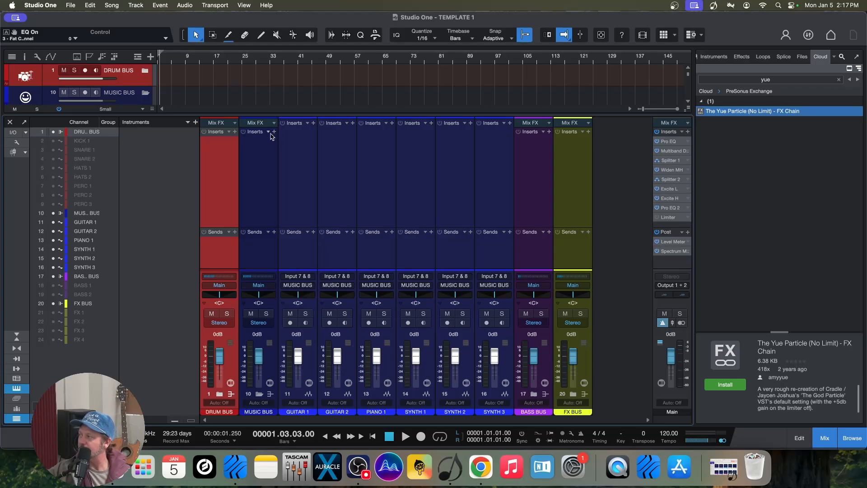
pyautogui.click(308, 123)
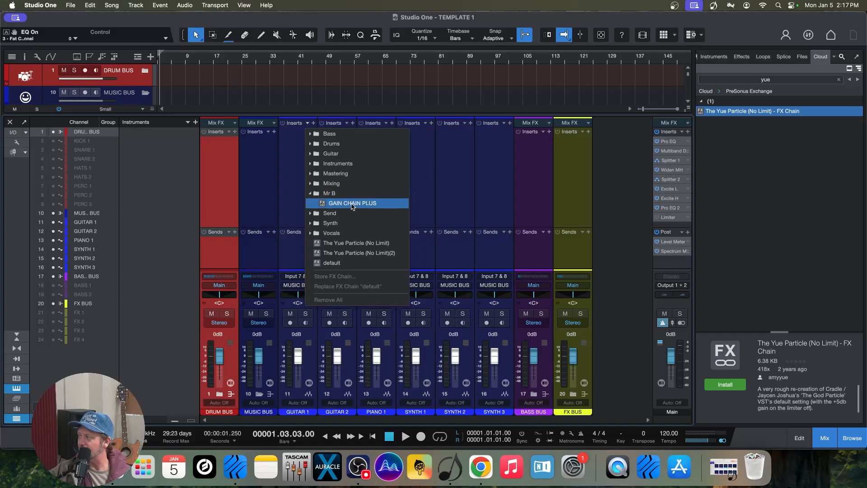
pyautogui.click(346, 203)
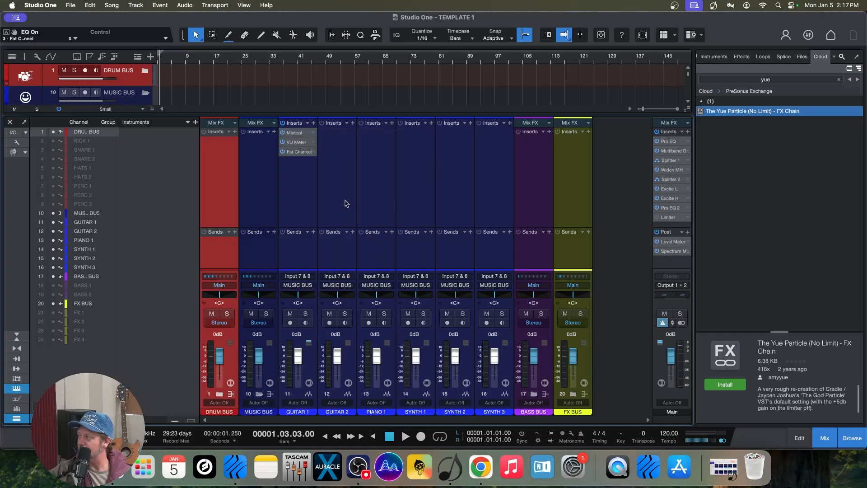
pyautogui.click(347, 124)
pyautogui.click(350, 185)
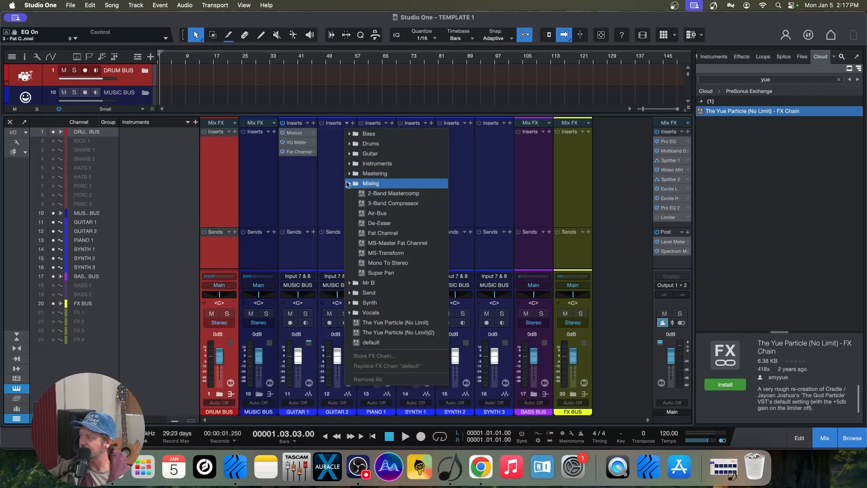
pyautogui.click(349, 184)
pyautogui.click(349, 193)
pyautogui.click(379, 203)
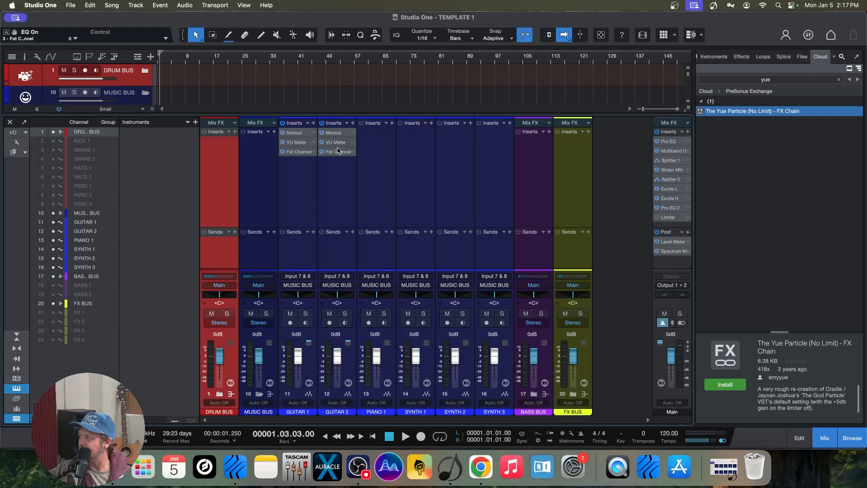
# Step: Load the GAIN CHAIN PLUS FX chain onto PIANO 1 and SYNTH 1
pyautogui.click(386, 123)
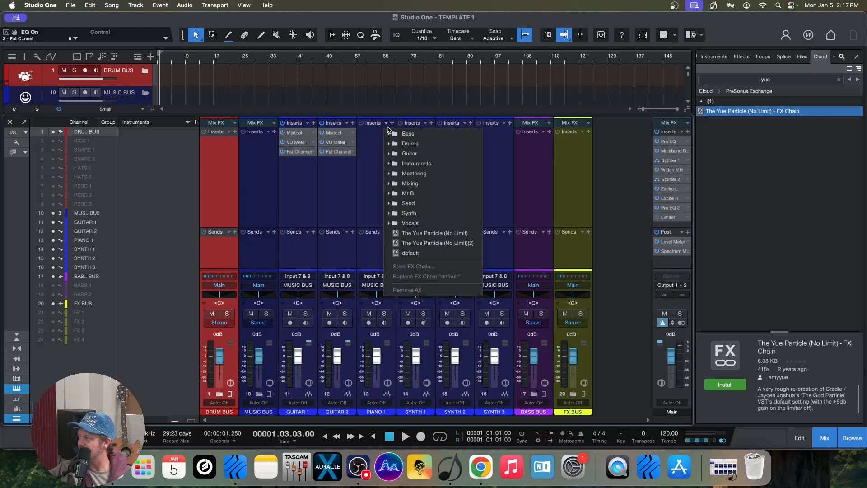
pyautogui.click(387, 194)
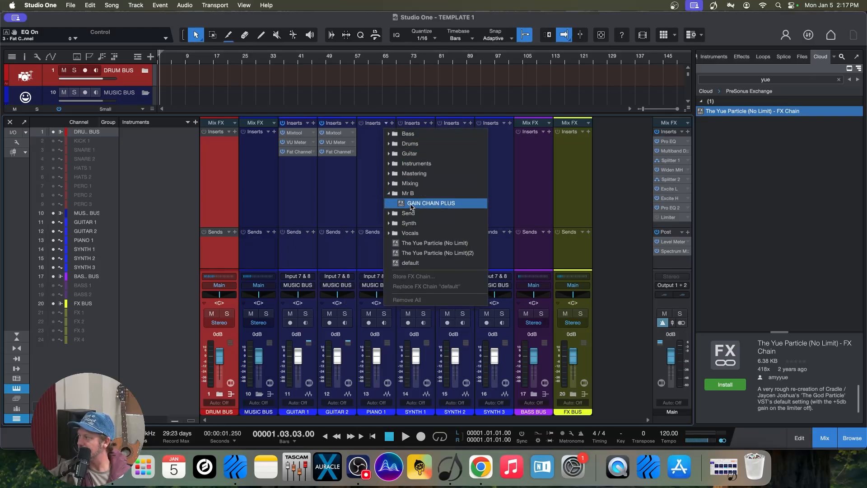
pyautogui.click(412, 203)
pyautogui.click(426, 123)
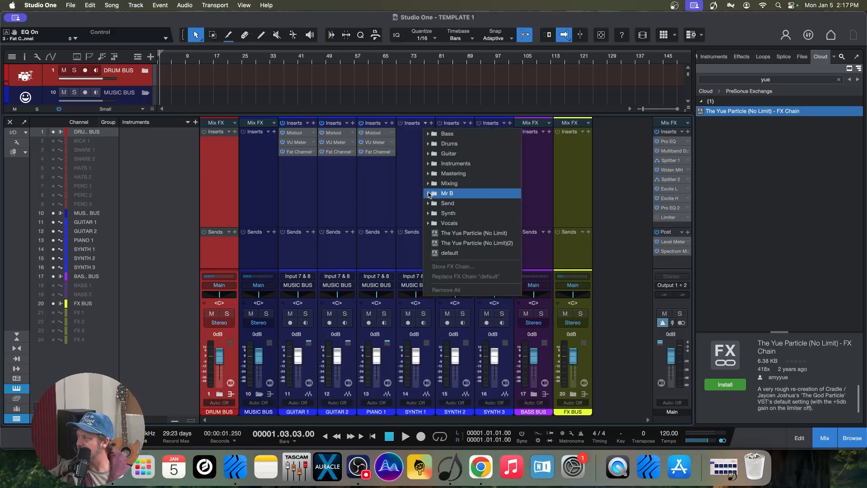
pyautogui.click(428, 196)
pyautogui.click(476, 203)
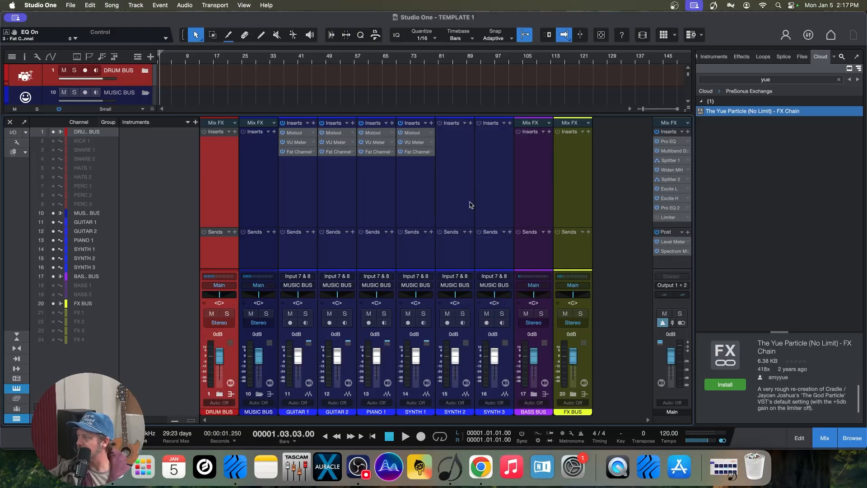
# Step: Load the GAIN CHAIN PLUS FX chain onto SYNTH 2 and SYNTH 3
pyautogui.click(465, 125)
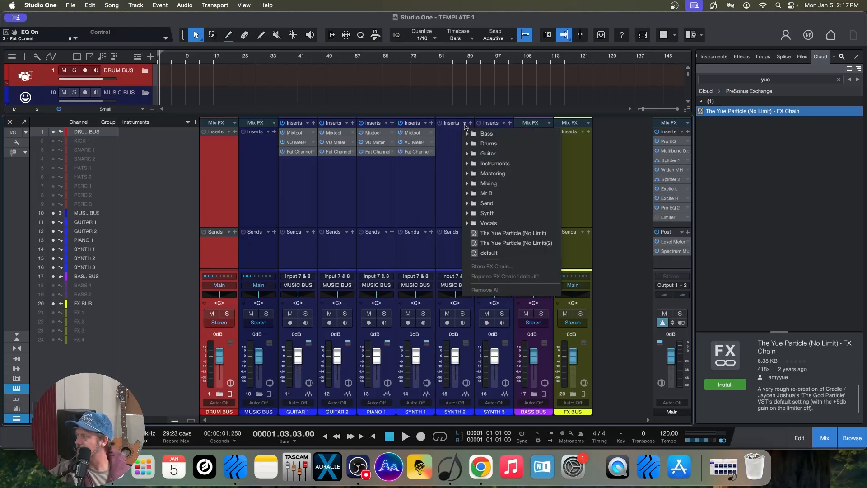
pyautogui.click(468, 193)
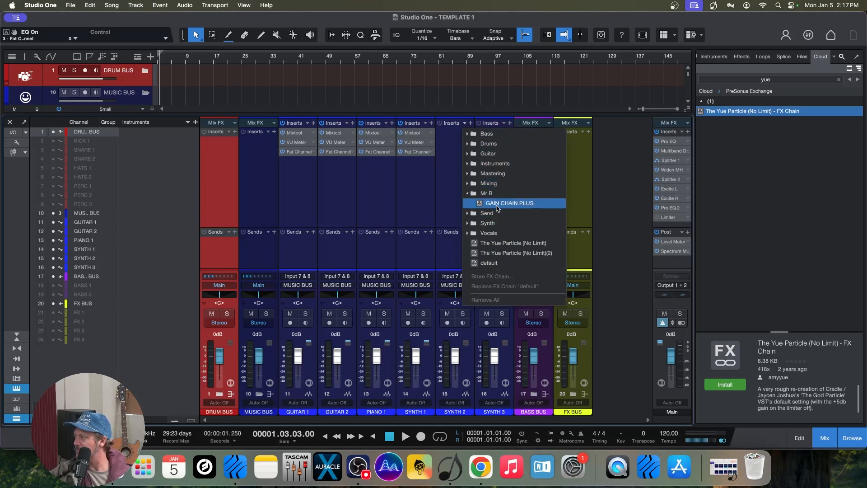
pyautogui.click(497, 203)
pyautogui.click(503, 123)
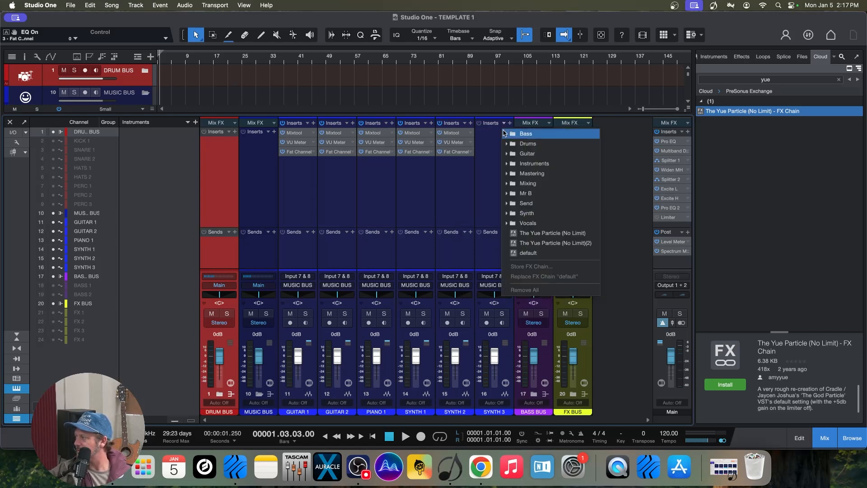
pyautogui.click(506, 194)
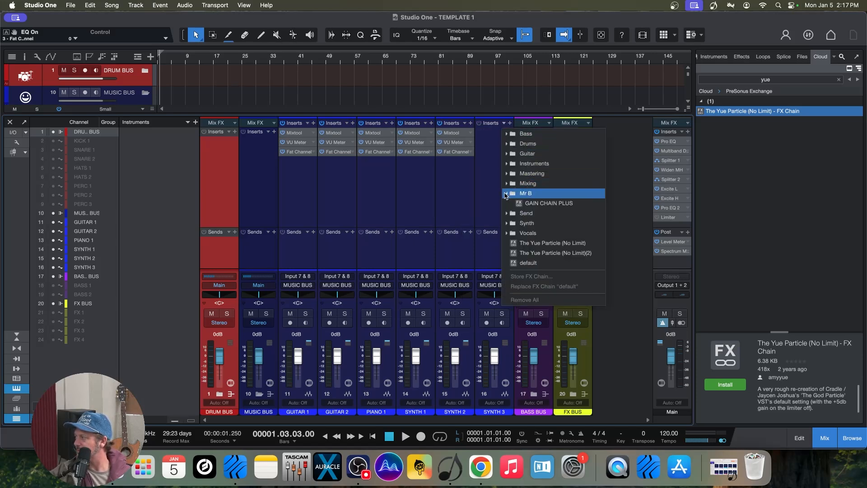
pyautogui.click(541, 204)
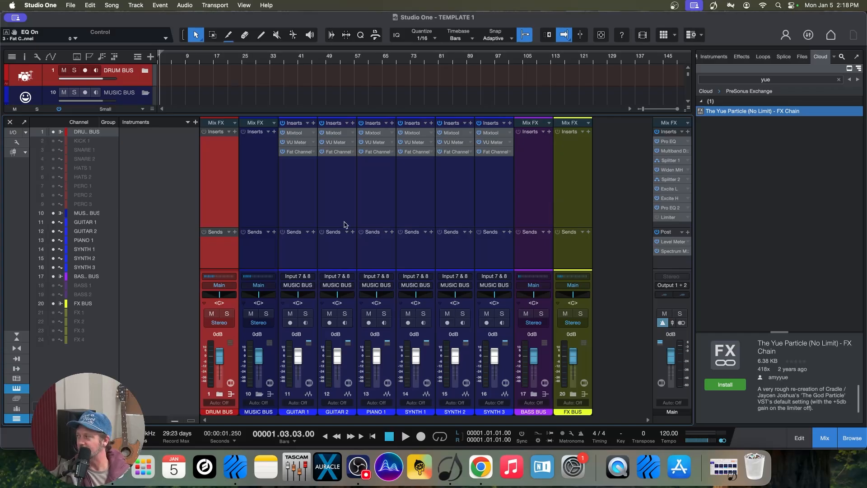
# Step: In the track list, collapse the MUSIC BUS folder and expand BASS BUS and FX BUS, with the mixer closed meanwhile and reopened
pyautogui.click(10, 123)
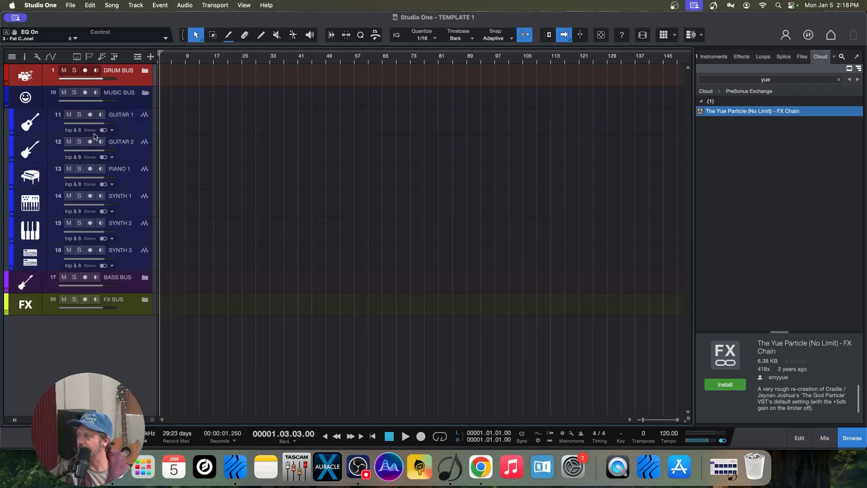
pyautogui.click(145, 93)
pyautogui.click(145, 114)
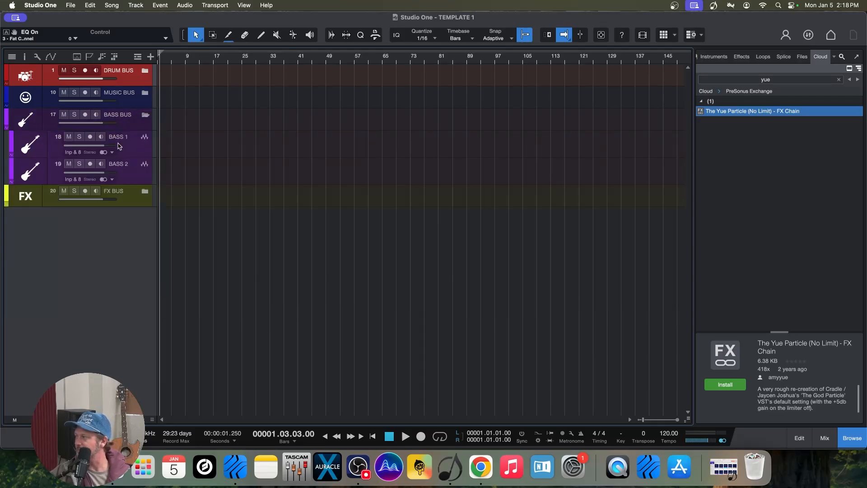
pyautogui.click(145, 191)
pyautogui.click(824, 438)
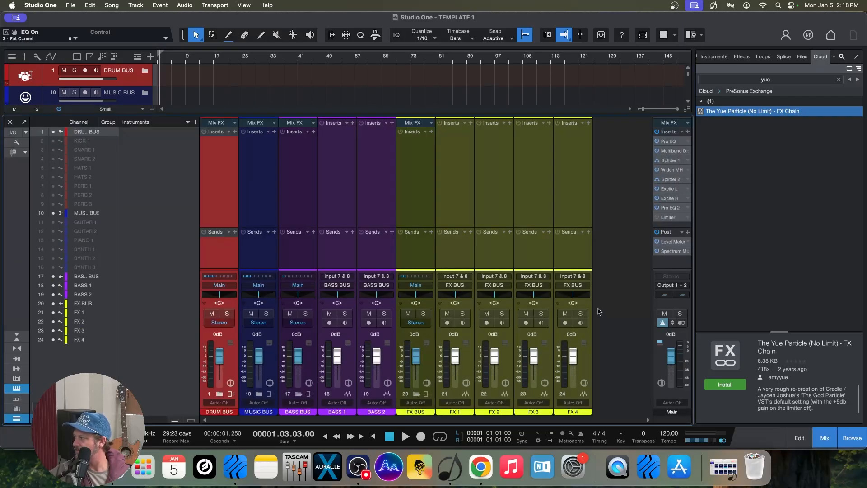
# Step: Load the GAIN CHAIN PLUS FX chain from the Mr B folder onto BASS 1 and BASS 2
pyautogui.click(347, 124)
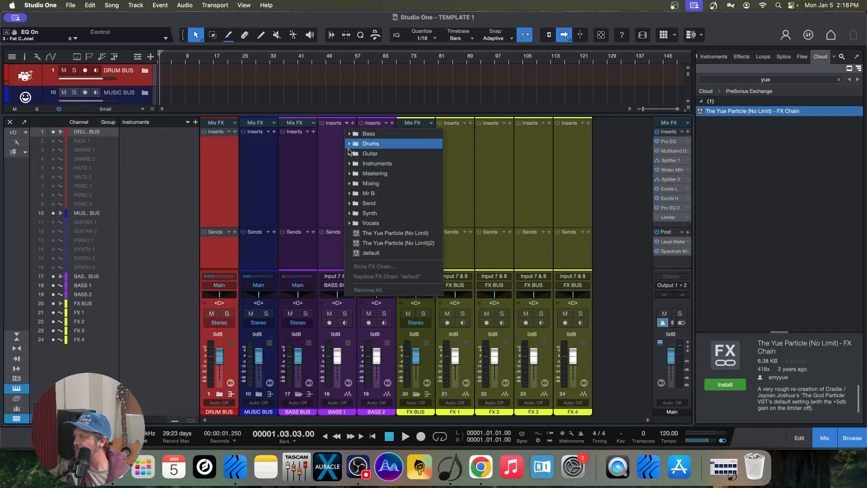
pyautogui.click(367, 193)
pyautogui.click(384, 204)
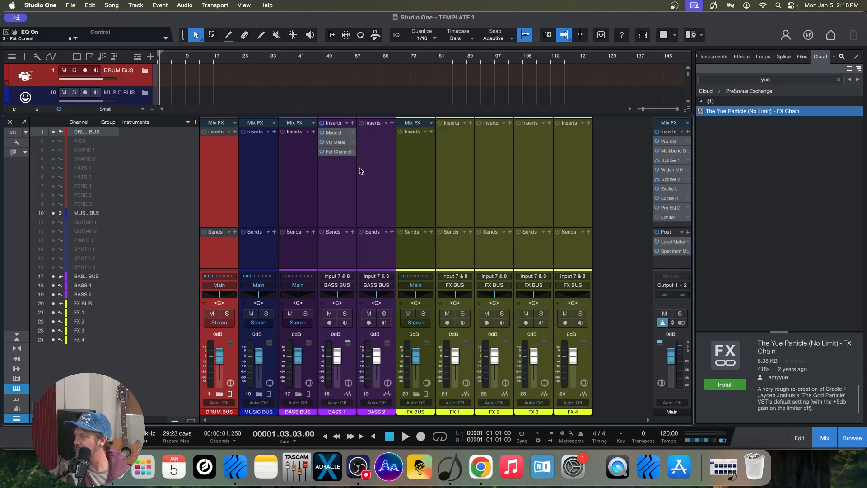
pyautogui.click(386, 124)
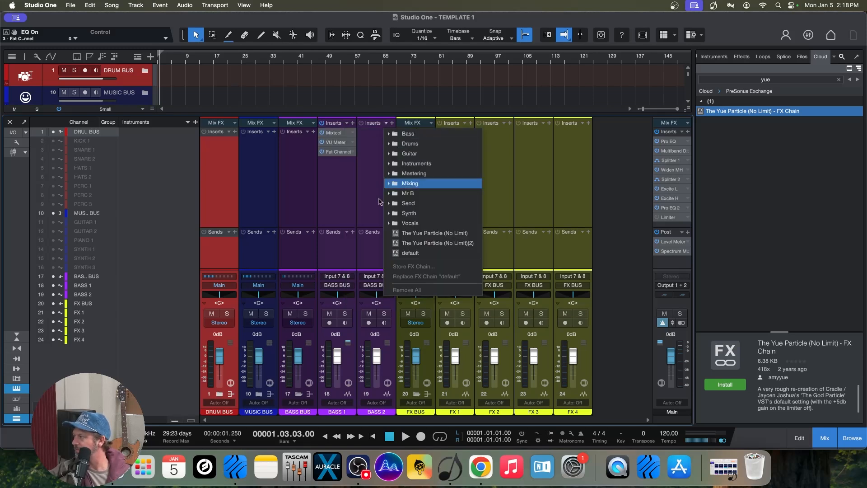
pyautogui.click(390, 193)
pyautogui.click(423, 204)
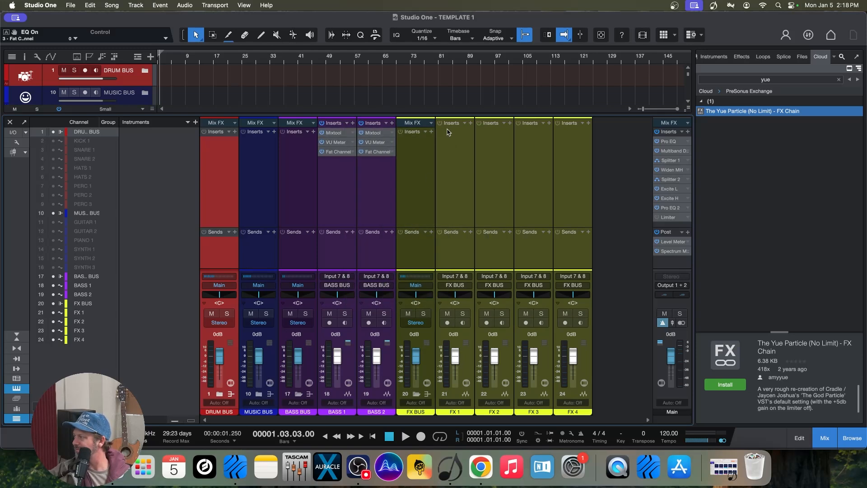
# Step: Load the GAIN CHAIN PLUS FX chain onto FX 1 and FX 2
pyautogui.click(465, 123)
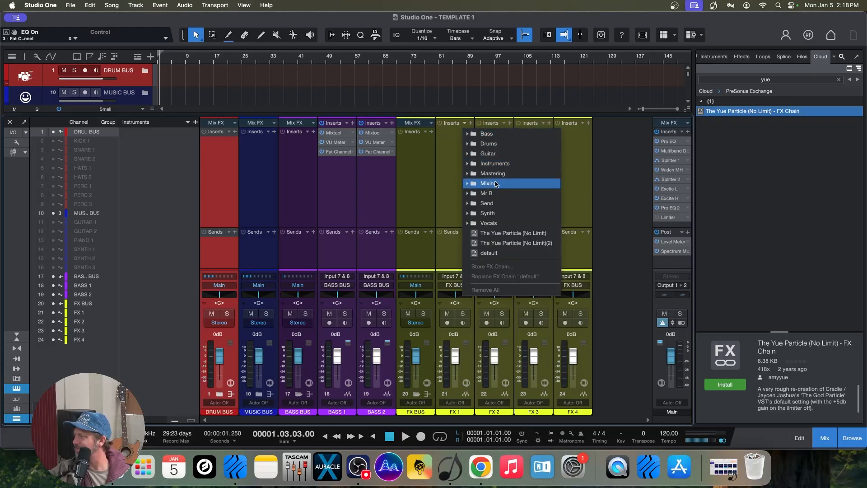
pyautogui.click(468, 193)
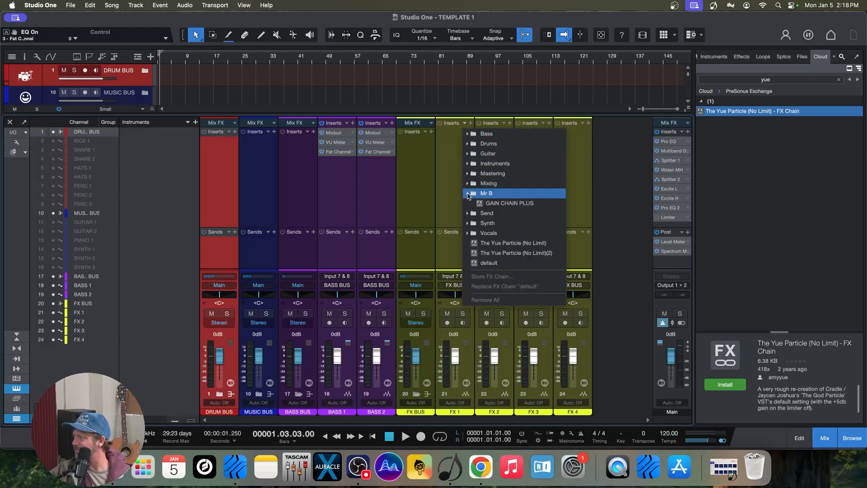
pyautogui.click(501, 203)
pyautogui.click(502, 124)
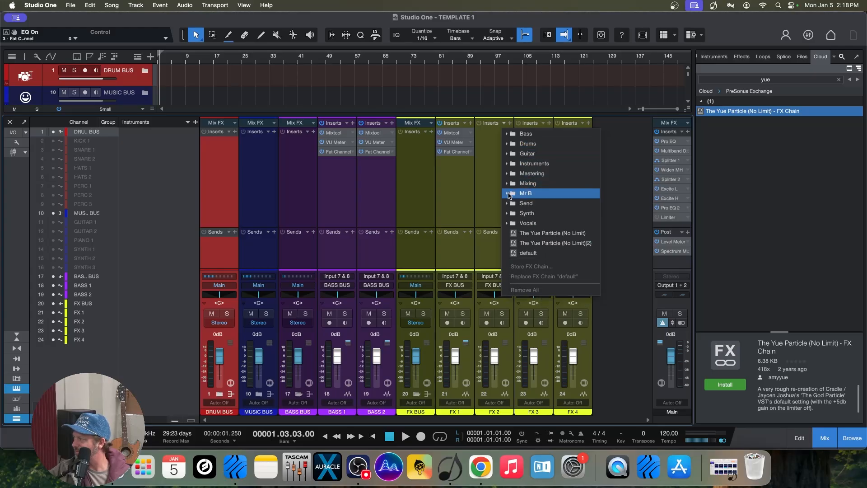
pyautogui.click(519, 197)
pyautogui.click(535, 205)
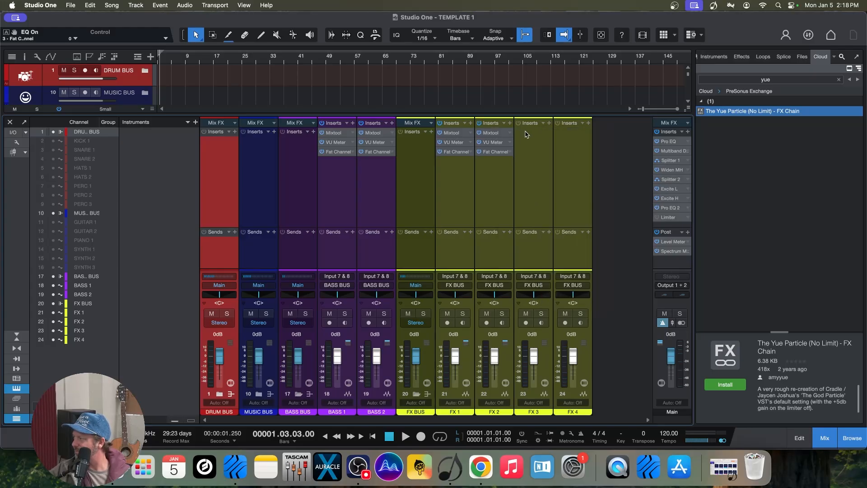
# Step: Load the GAIN CHAIN PLUS FX chain onto FX 3 and FX 4
pyautogui.click(545, 123)
pyautogui.click(560, 194)
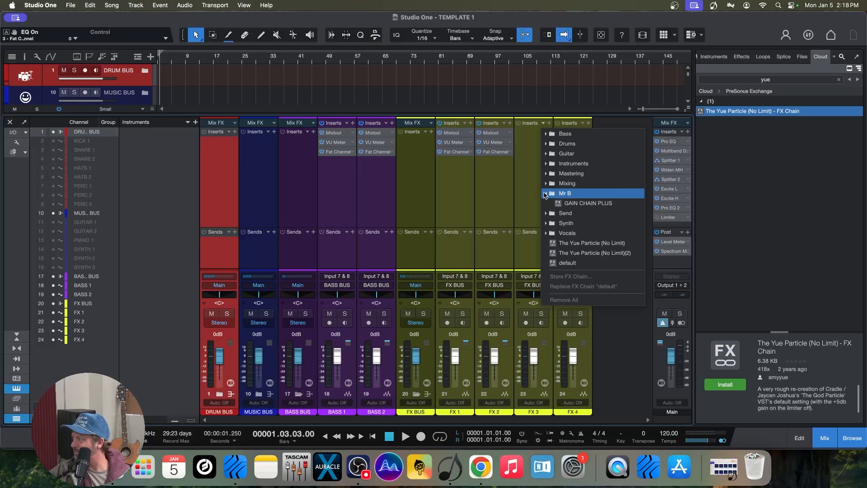
pyautogui.click(564, 202)
pyautogui.click(586, 123)
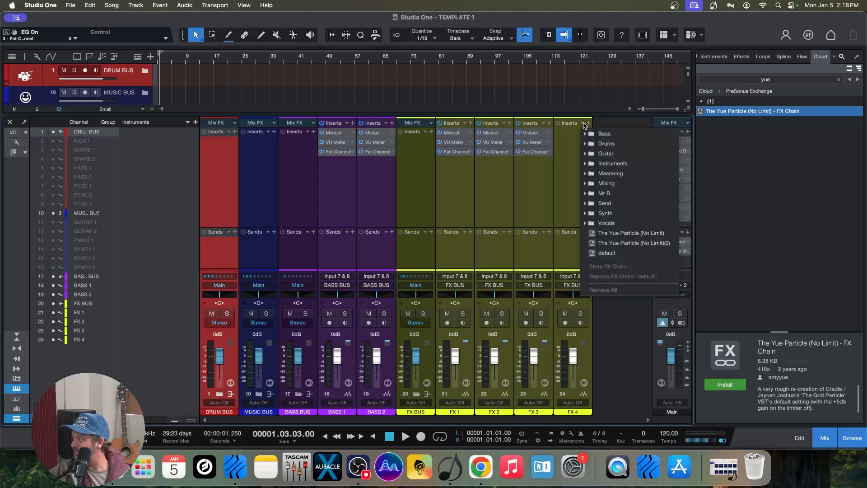
pyautogui.click(613, 195)
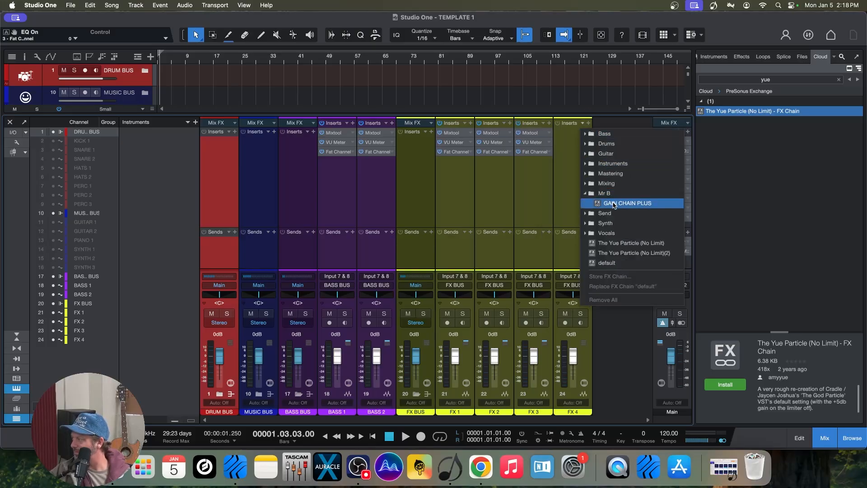
pyautogui.click(615, 203)
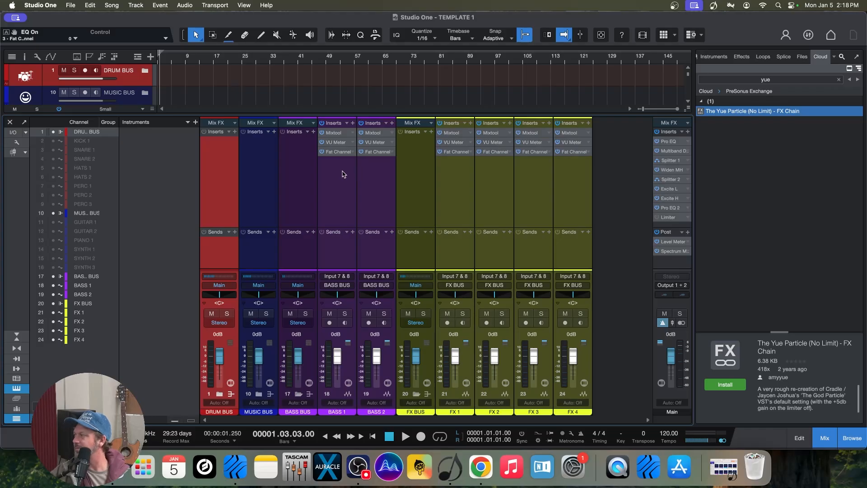
# Step: Close the mixer and collapse the FX BUS and BASS BUS folders in the track list
pyautogui.click(8, 122)
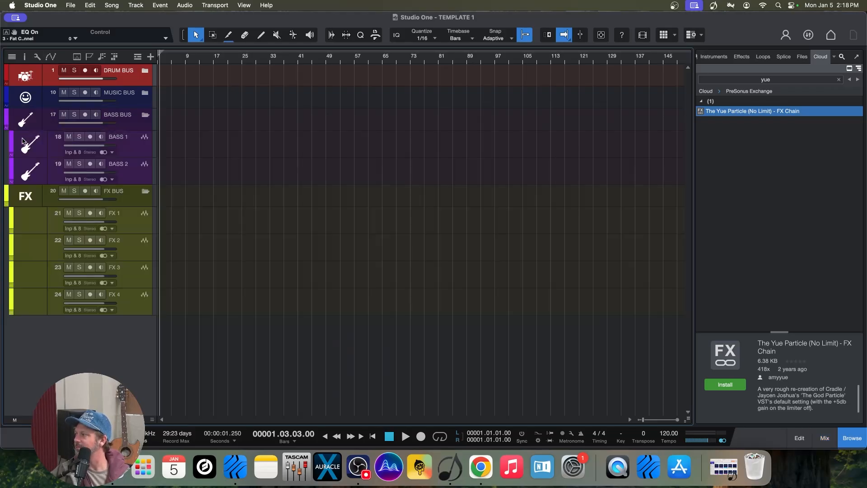
pyautogui.click(145, 191)
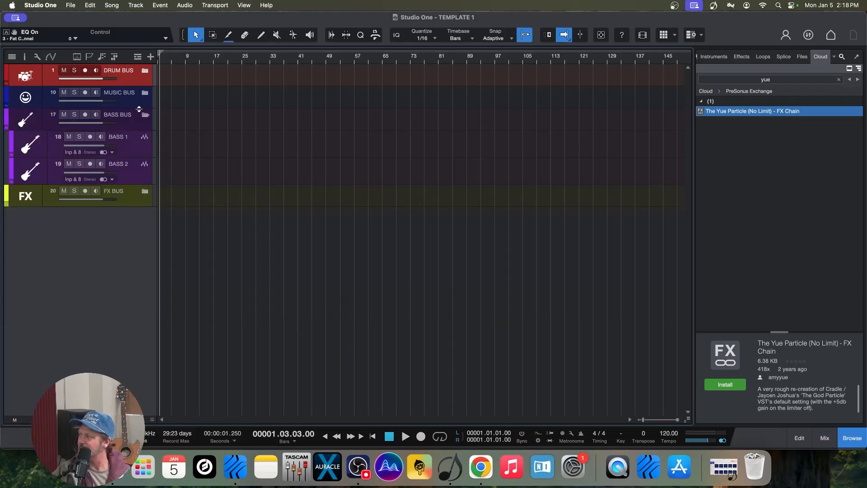
pyautogui.click(145, 115)
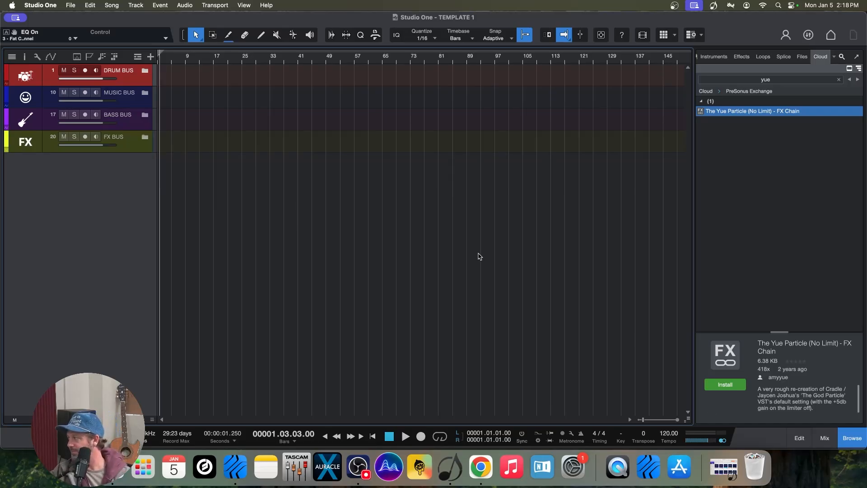
# Step: Reopen the mixer, expand the DRUM BUS folder and show the inline Mixtool controls on PERC 2
pyautogui.click(825, 439)
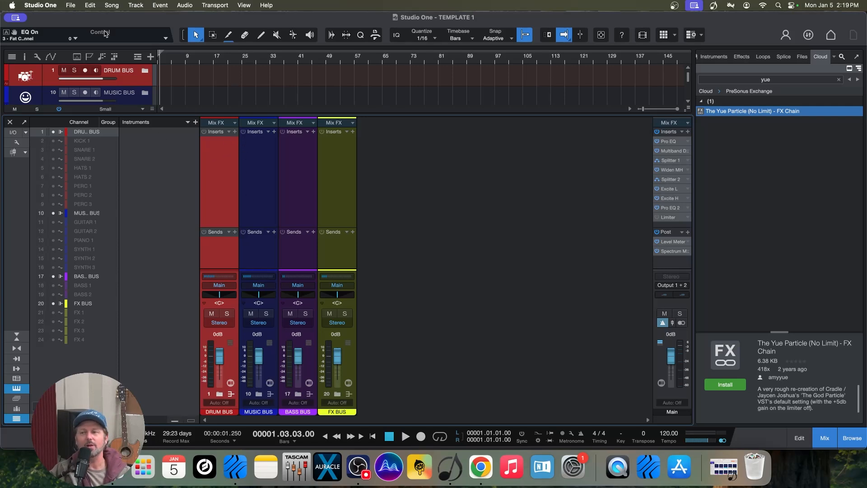
pyautogui.click(146, 71)
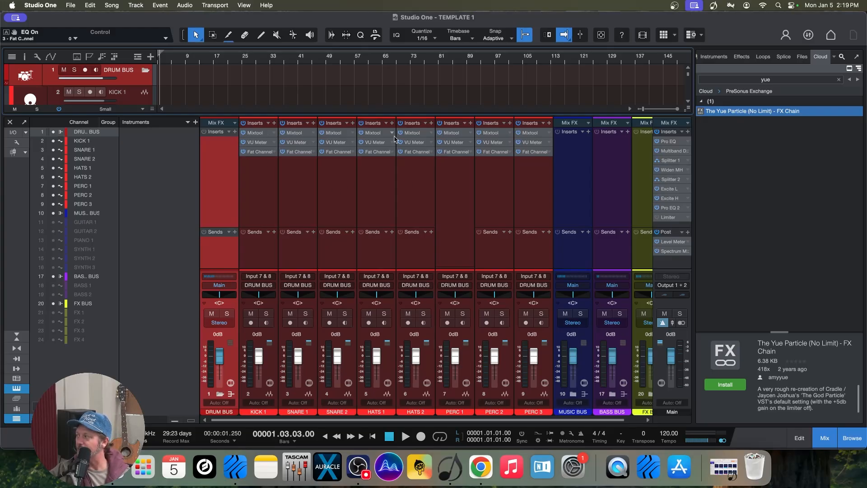
pyautogui.click(494, 134)
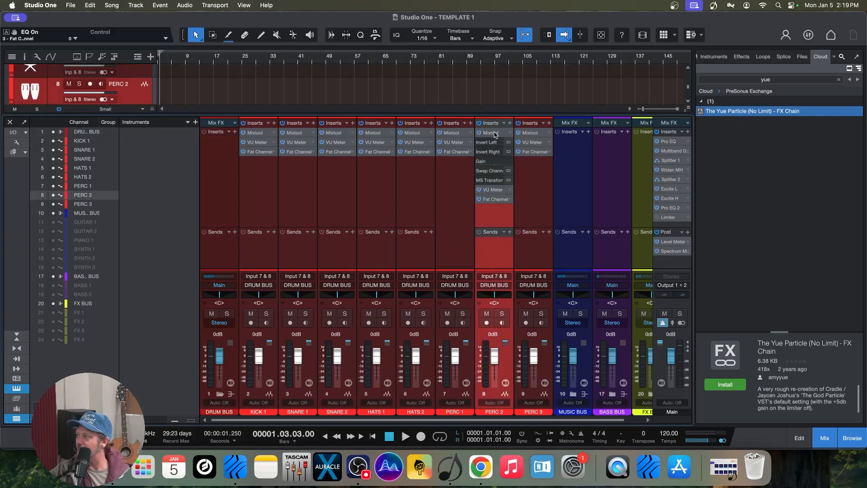
# Step: View the Mixtool on PERC 2, collapse its inline controls and show the VU Meter inline instead
pyautogui.doubleClick(495, 133)
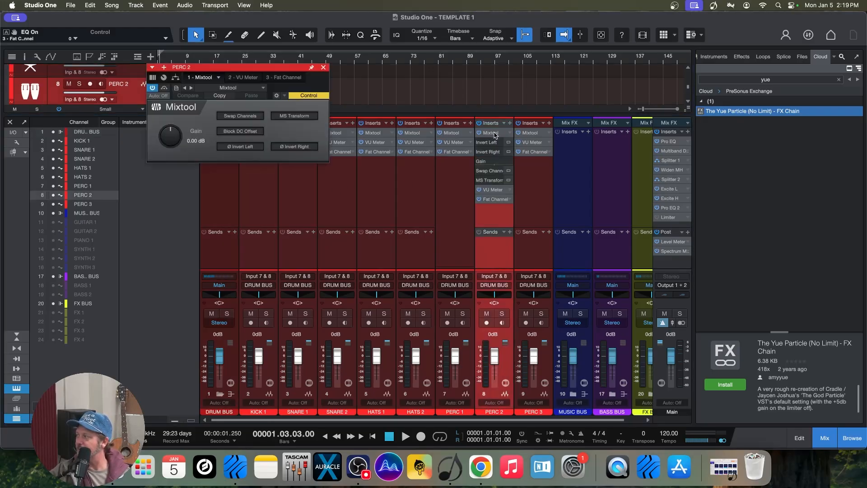
pyautogui.click(323, 67)
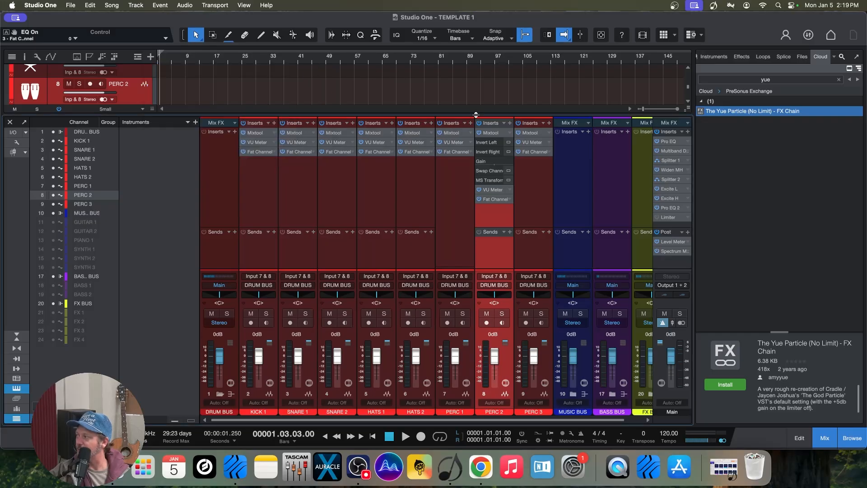
pyautogui.click(494, 133)
pyautogui.click(494, 143)
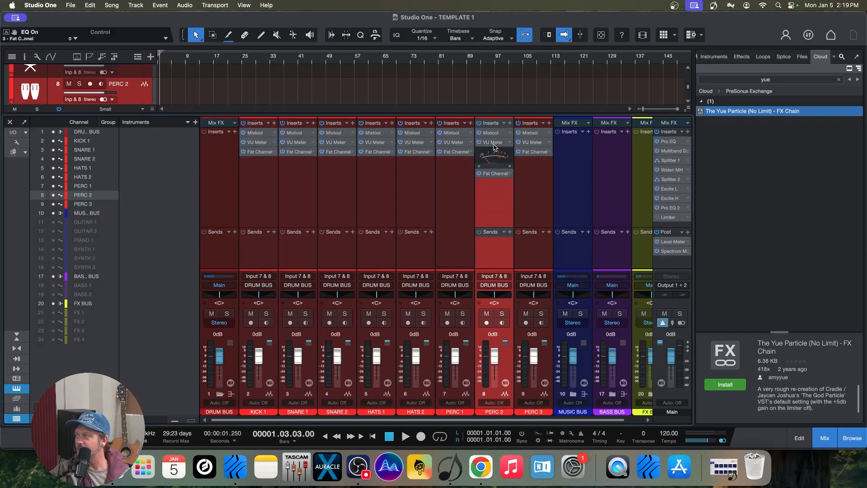
# Step: Examine the full VU Meter and Fat Channel XT plug-in windows on PERC 2
pyautogui.doubleClick(493, 143)
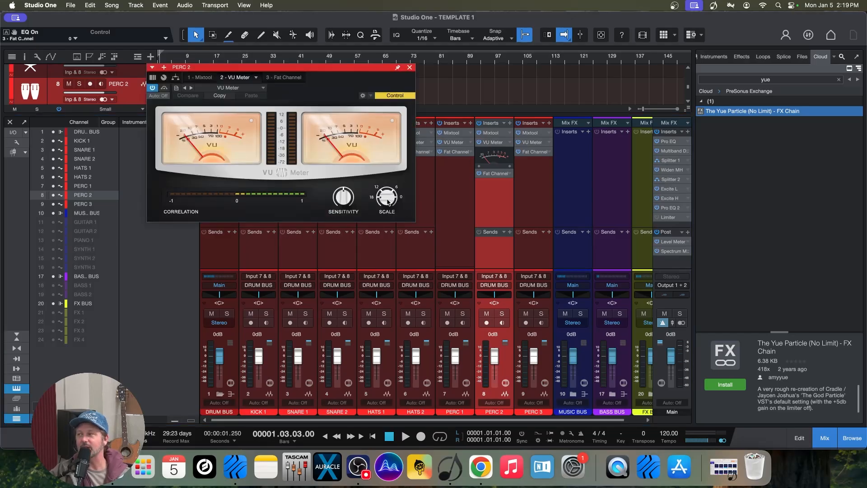
pyautogui.click(410, 67)
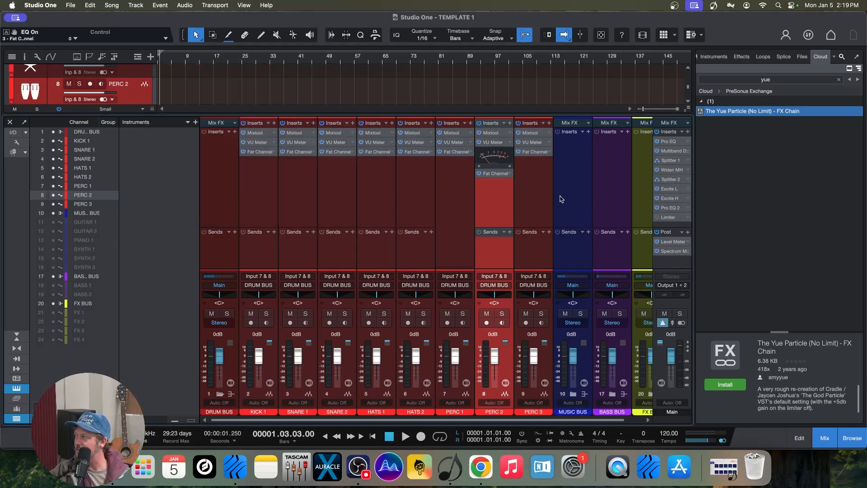
pyautogui.doubleClick(496, 174)
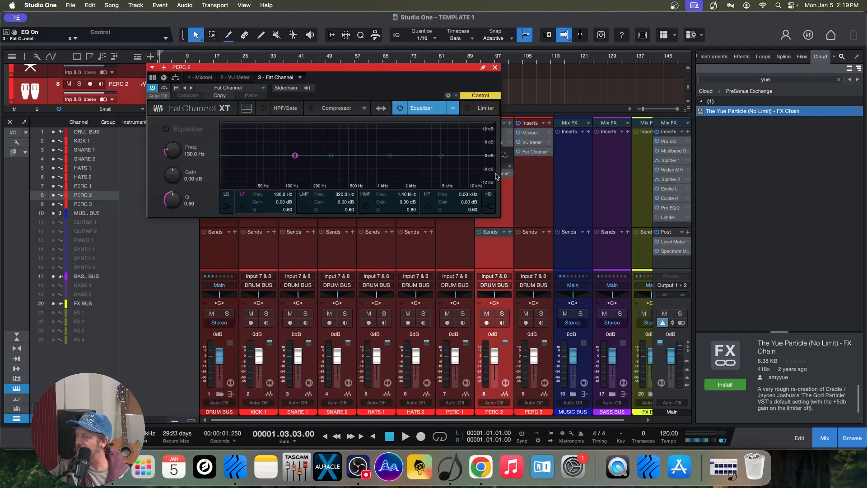
pyautogui.click(495, 68)
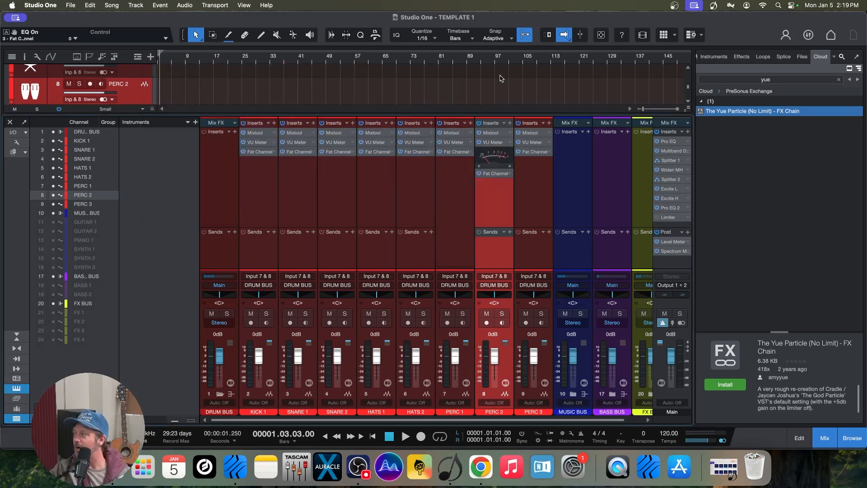
pyautogui.click(478, 172)
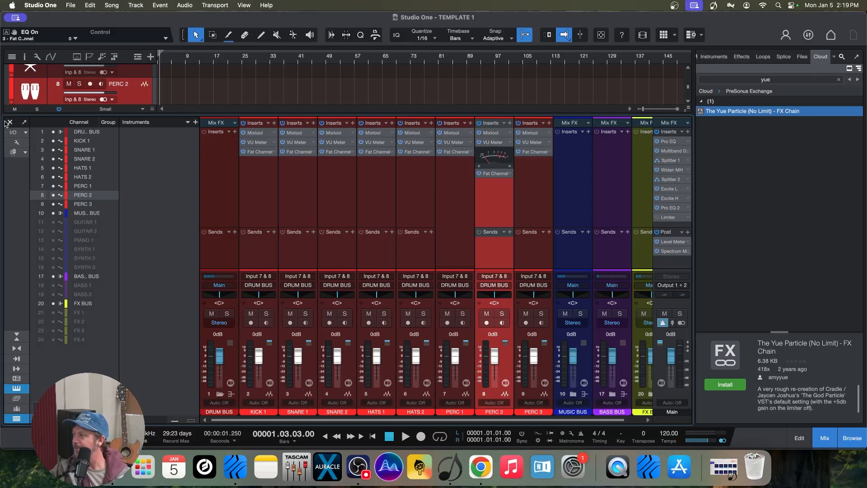
# Step: Close the mixer and collapse the DRUM BUS folder in the track list
pyautogui.press('F3')
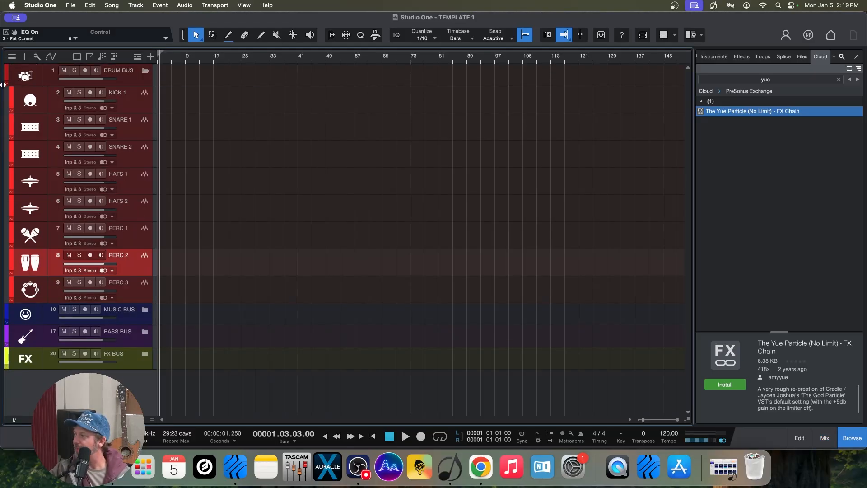
pyautogui.click(145, 72)
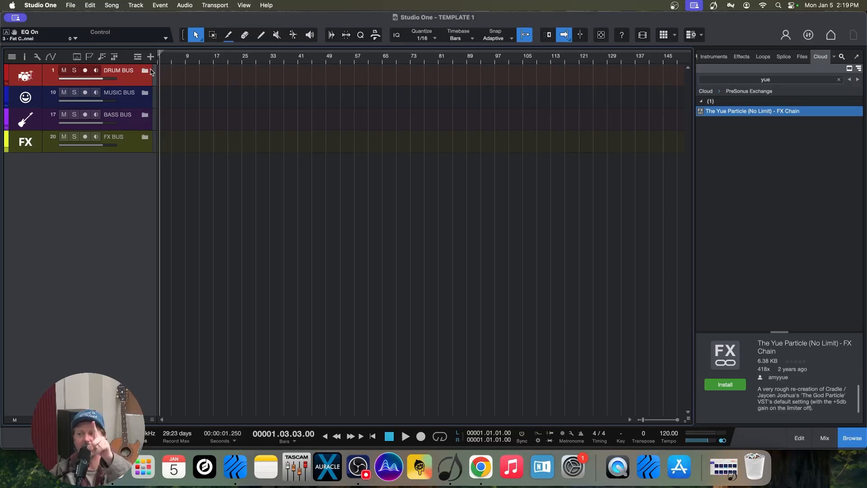
# Step: Save the song as a template titled MIX TEMPLATE 1, leaving the subtitle and description empty and keeping the default icon
pyautogui.click(72, 4)
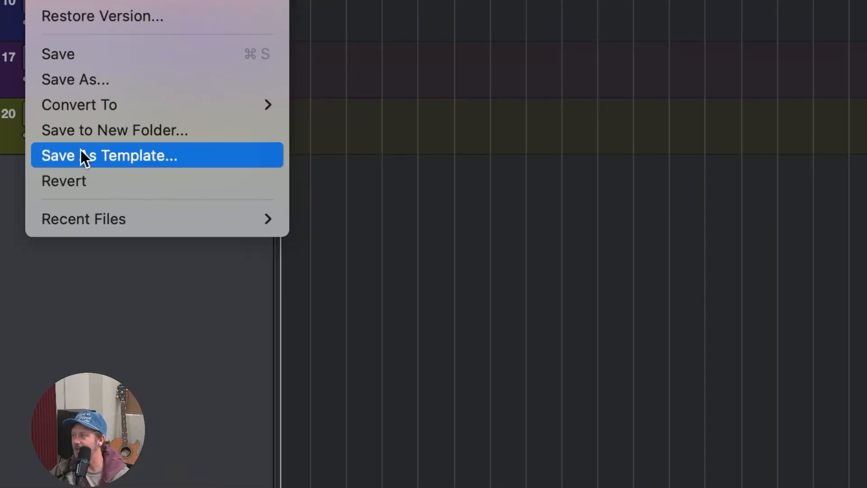
pyautogui.click(82, 151)
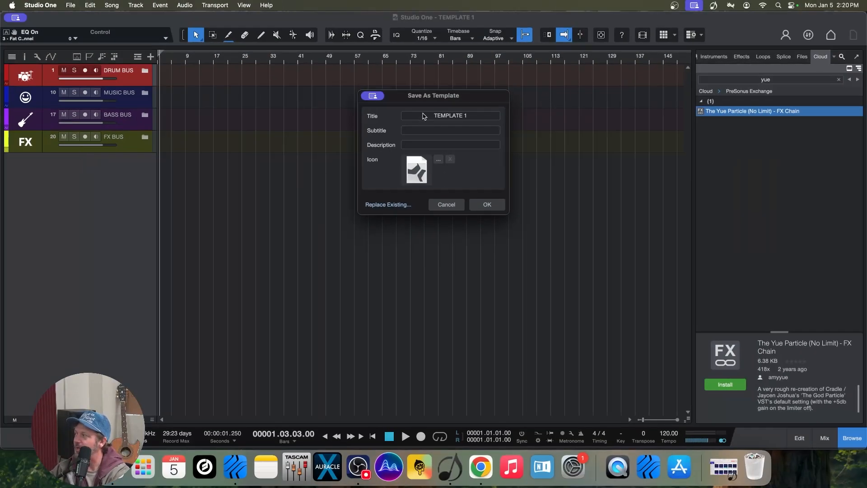
pyautogui.click(421, 119)
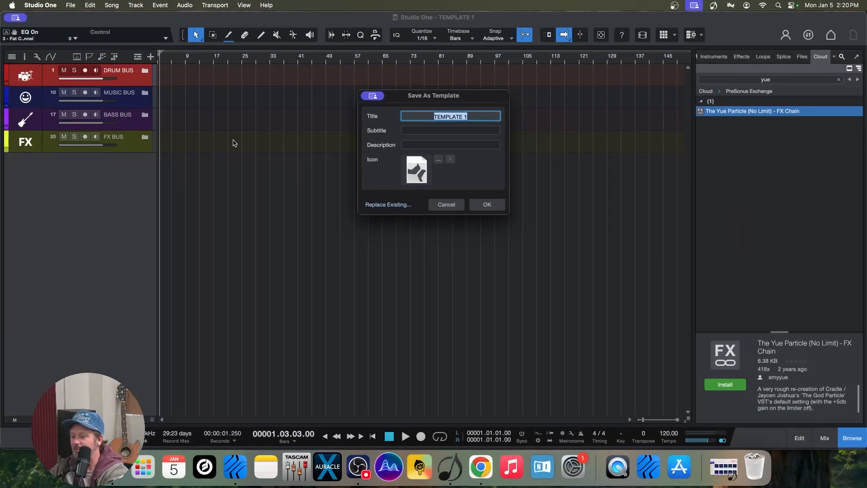
pyautogui.write('MIX T')
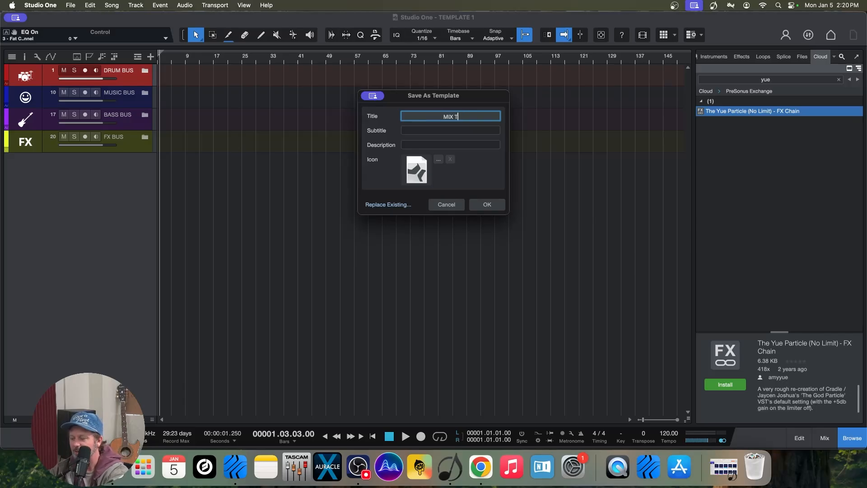
pyautogui.write('EMPLATE 1')
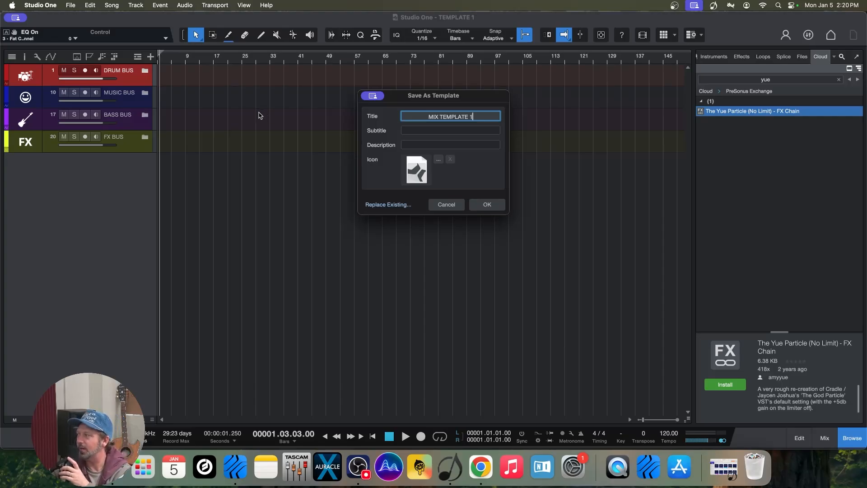
pyautogui.click(456, 143)
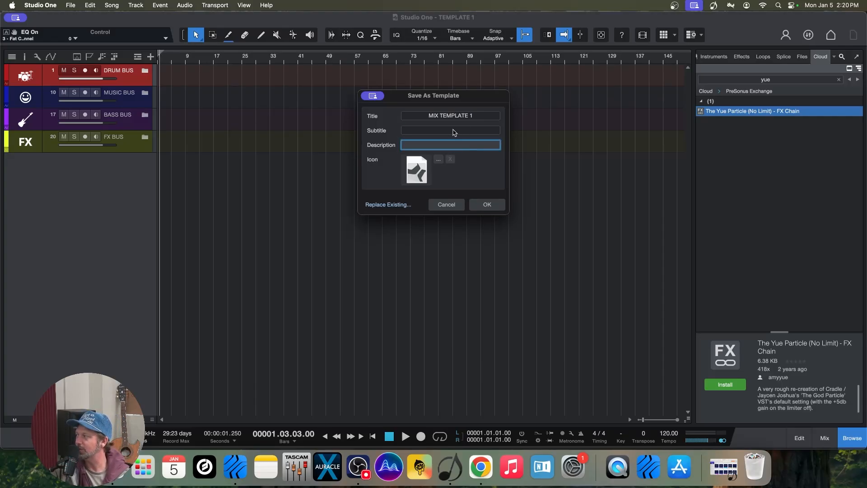
pyautogui.click(453, 130)
pyautogui.click(484, 176)
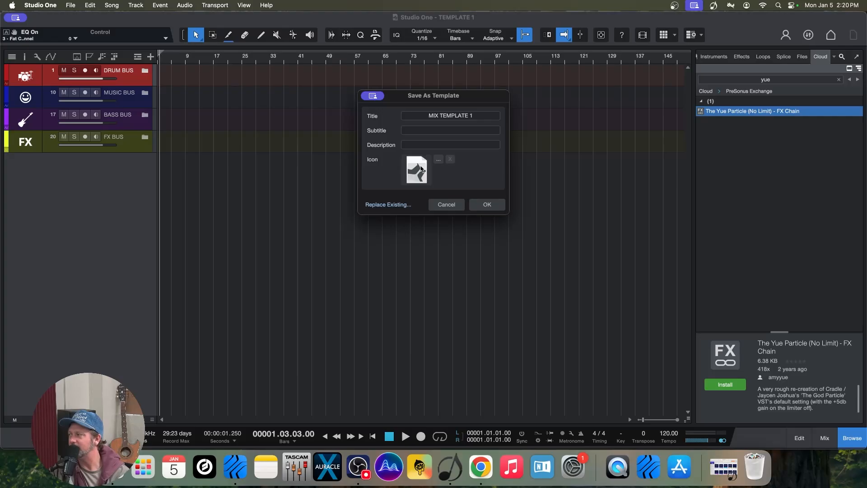
pyautogui.click(487, 205)
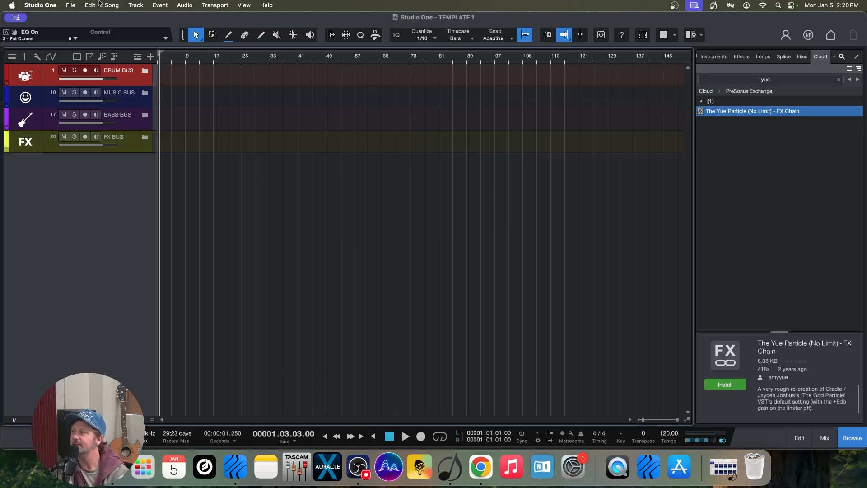
# Step: Create a new song from the user template MIX TEMPLATE 1
pyautogui.click(70, 5)
pyautogui.click(73, 18)
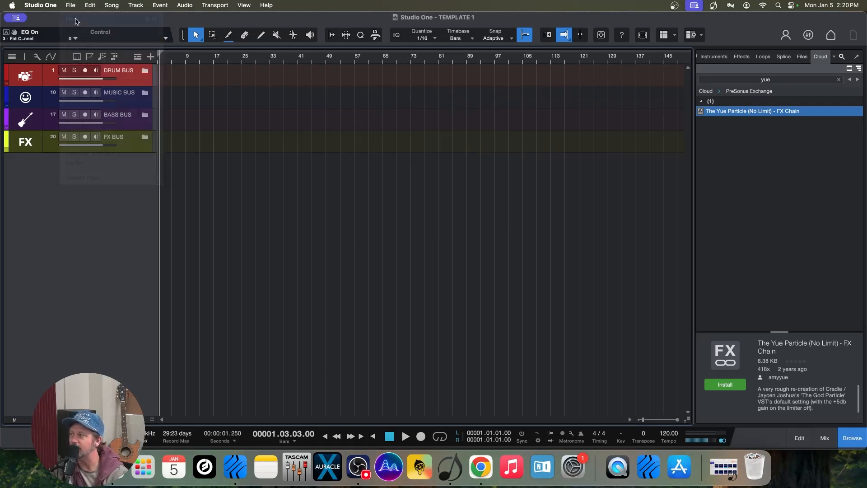
pyautogui.click(400, 111)
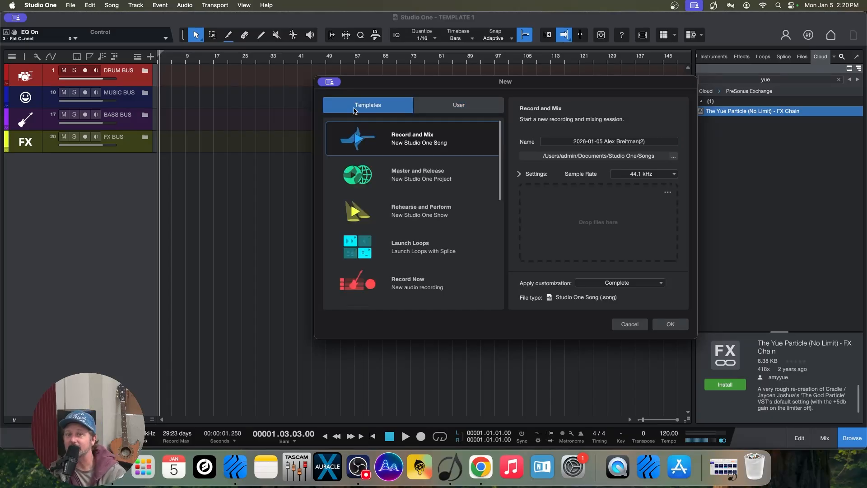
pyautogui.scroll(-10, 396, 193)
pyautogui.scroll(8, 397, 193)
pyautogui.scroll(2, 396, 193)
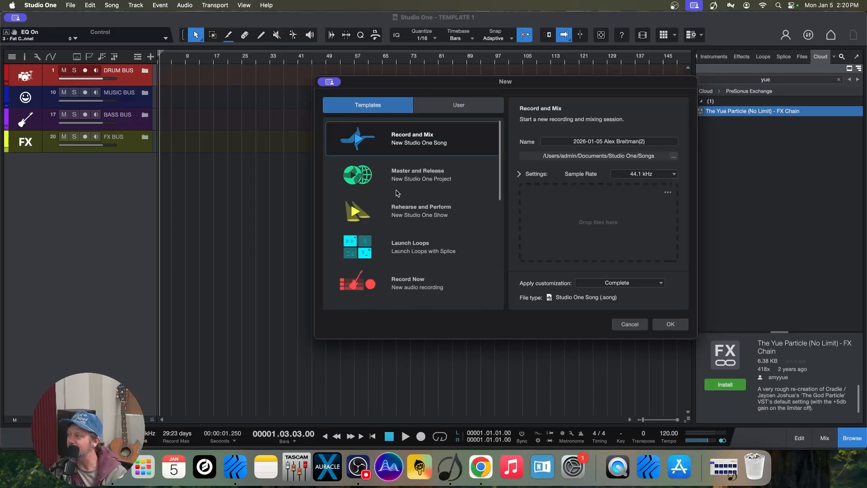
pyautogui.click(464, 104)
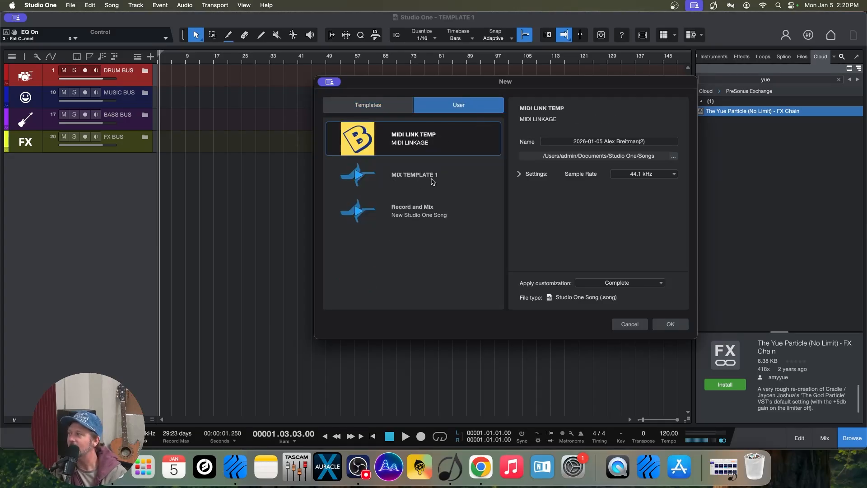
pyautogui.click(417, 177)
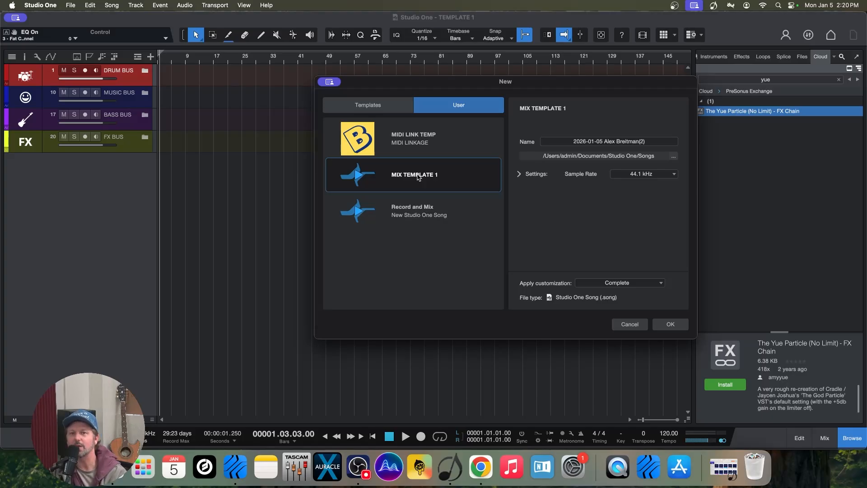
pyautogui.click(669, 324)
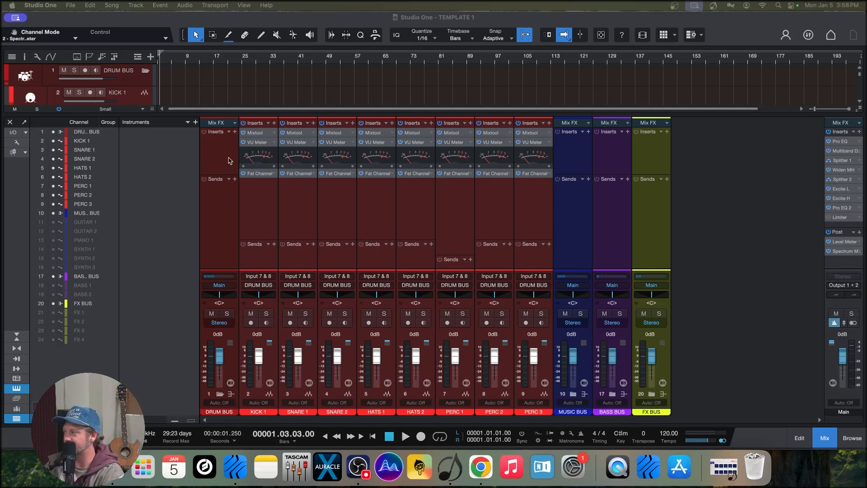
# Step: Enlarge the DRUM BUS inserts area and add a send to a new FX channel on DRUM BUS
pyautogui.click(220, 176)
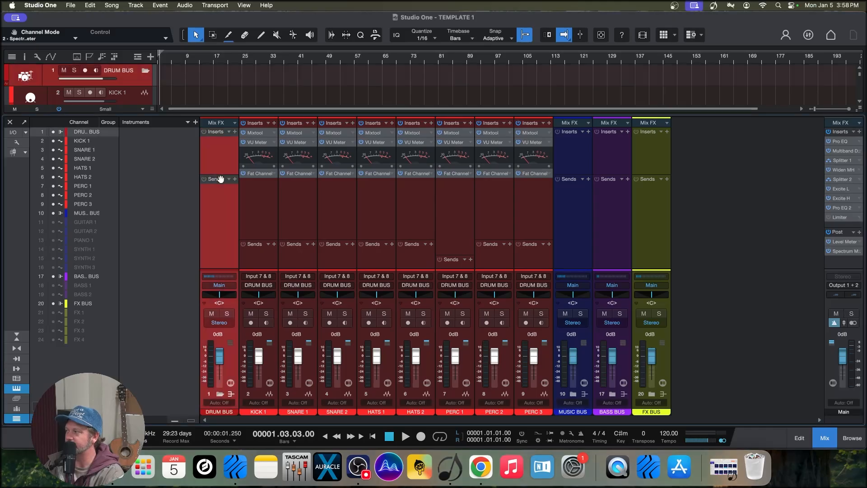
pyautogui.moveTo(220, 172); pyautogui.dragTo(219, 198)
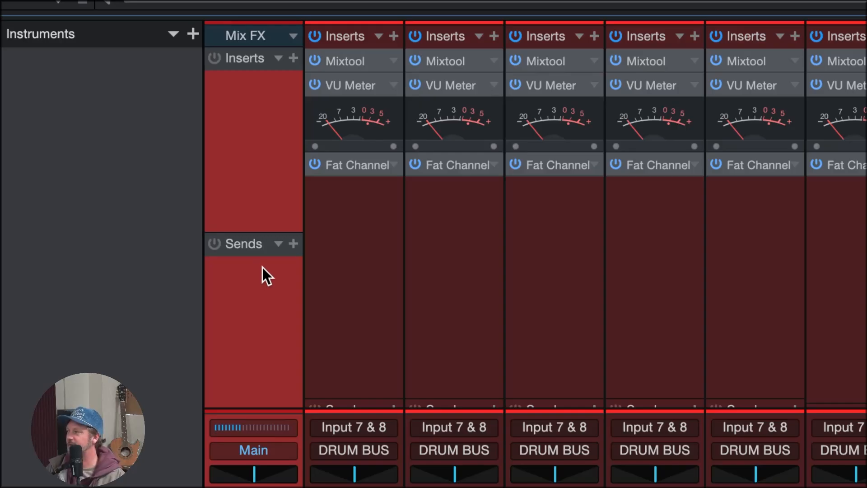
pyautogui.click(293, 245)
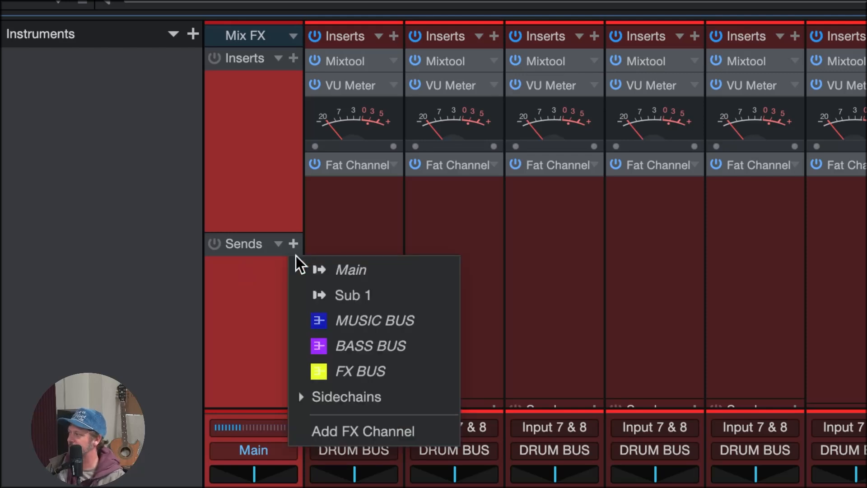
pyautogui.click(348, 433)
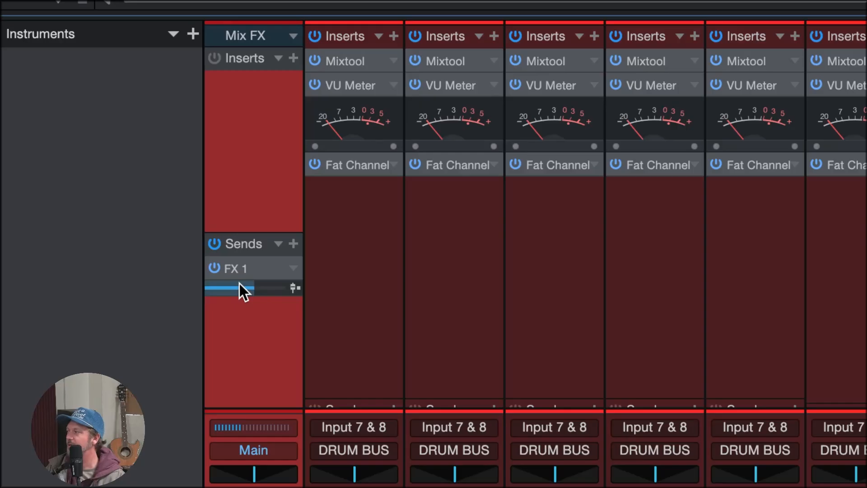
pyautogui.moveTo(258, 284)
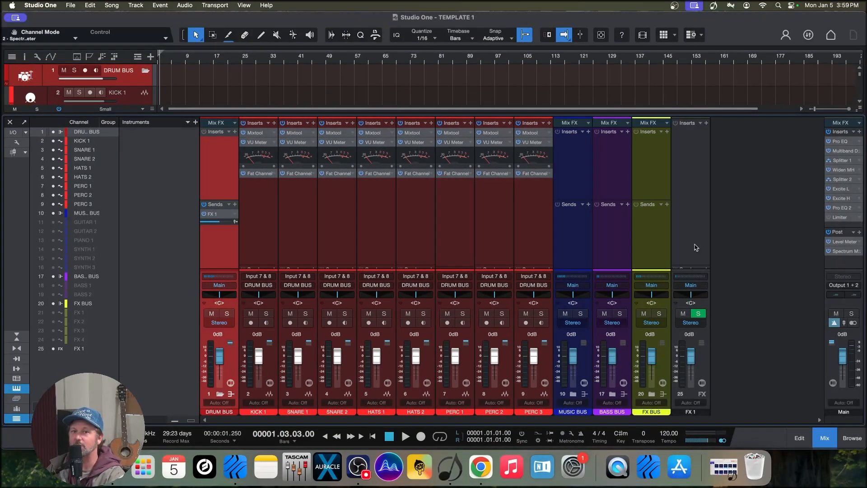
# Step: Select the FX 1 channel and shrink its inserts area to show the sends section
pyautogui.click(691, 232)
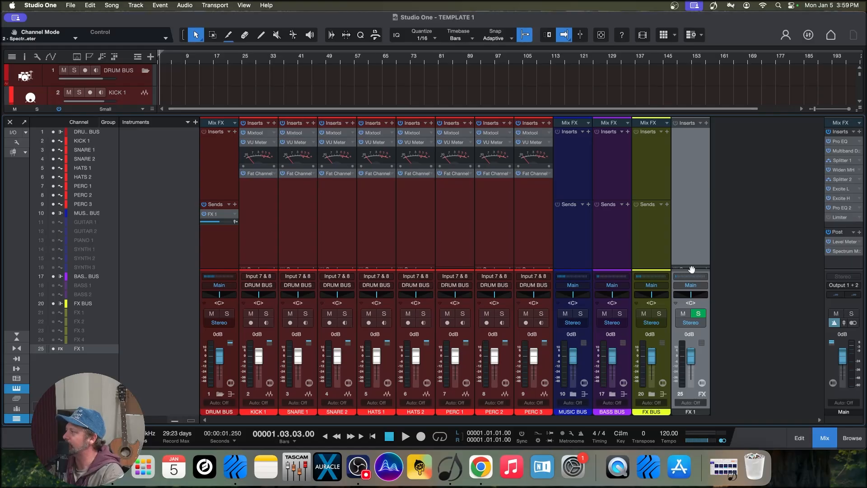
pyautogui.moveTo(686, 266); pyautogui.dragTo(698, 209)
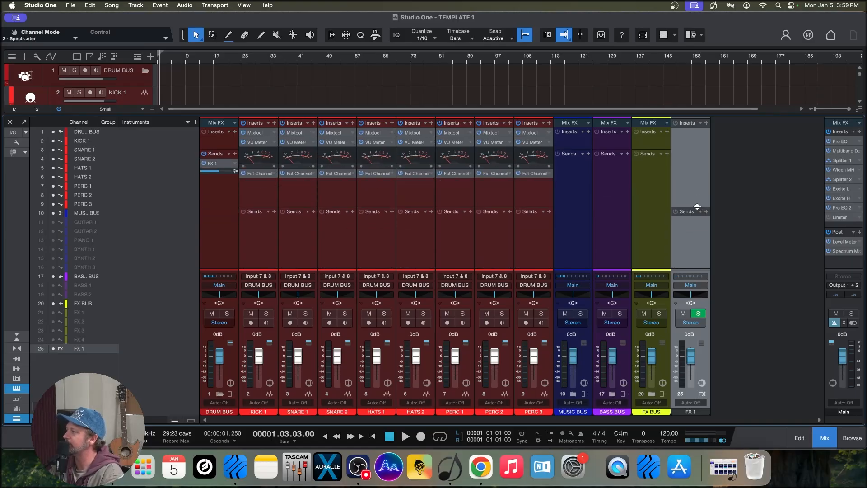
pyautogui.click(707, 123)
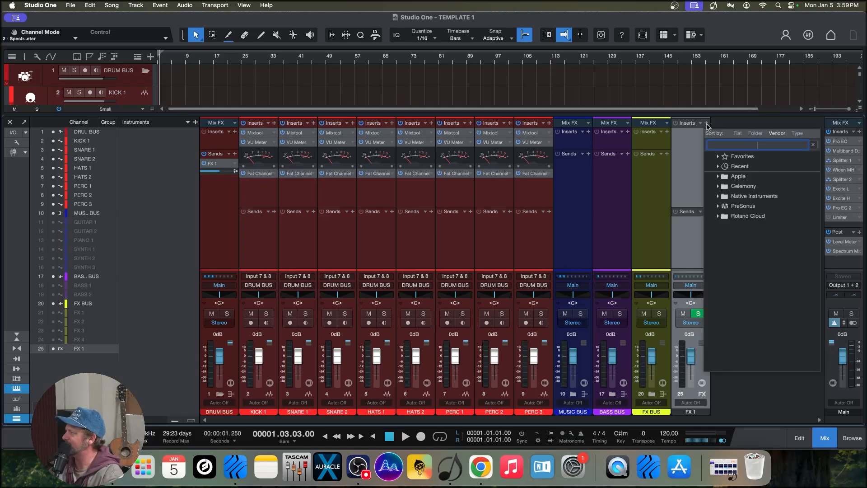
pyautogui.click(707, 125)
pyautogui.click(707, 124)
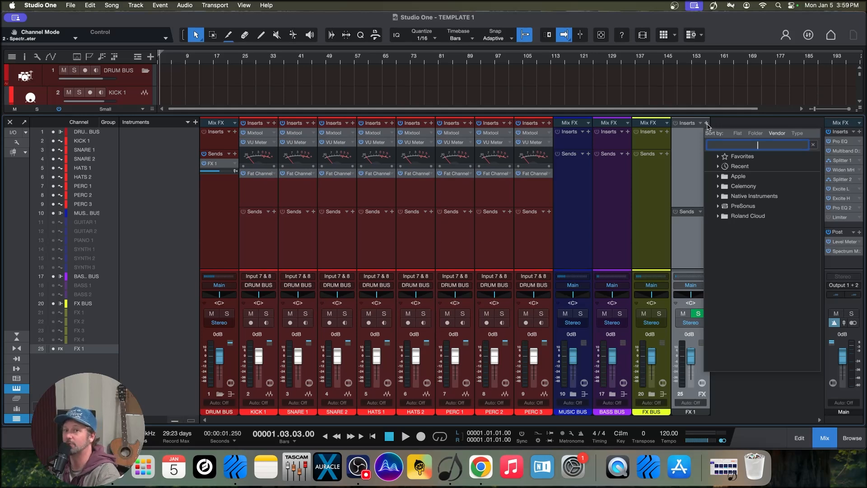
pyautogui.click(707, 126)
# Step: Load the Horn Section Verb chain from the Send presets onto FX 1 and remove all of its inserts
pyautogui.click(701, 123)
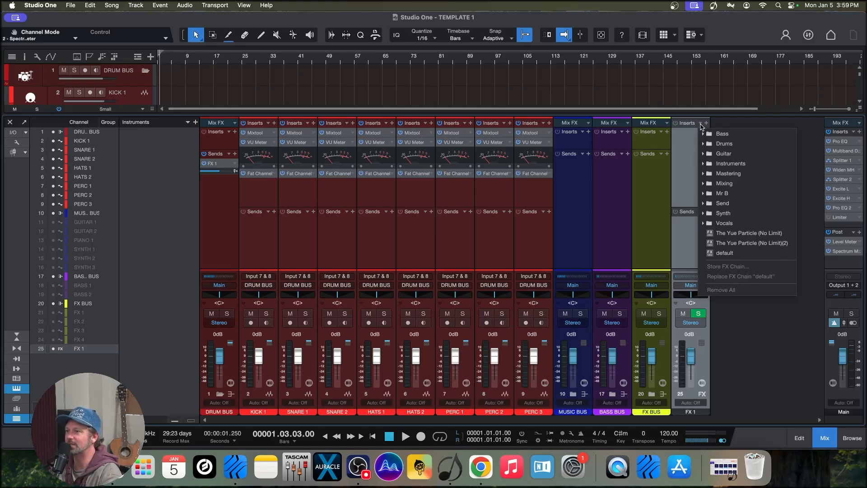
pyautogui.click(702, 204)
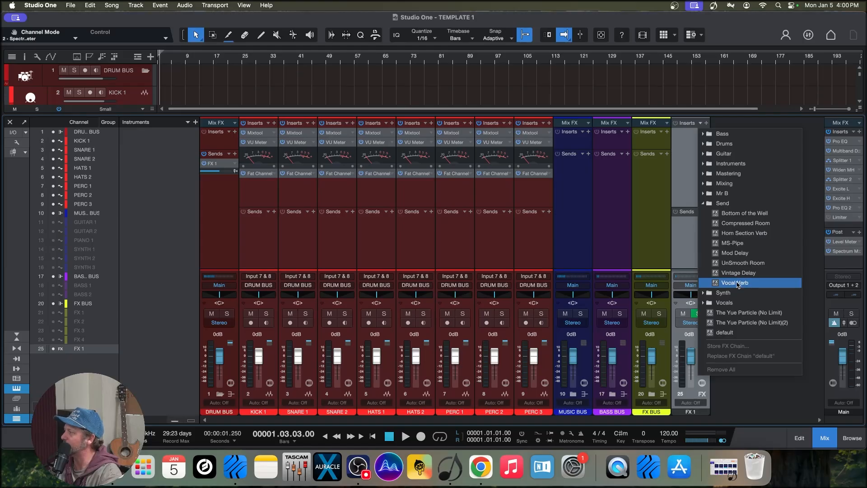
pyautogui.click(735, 234)
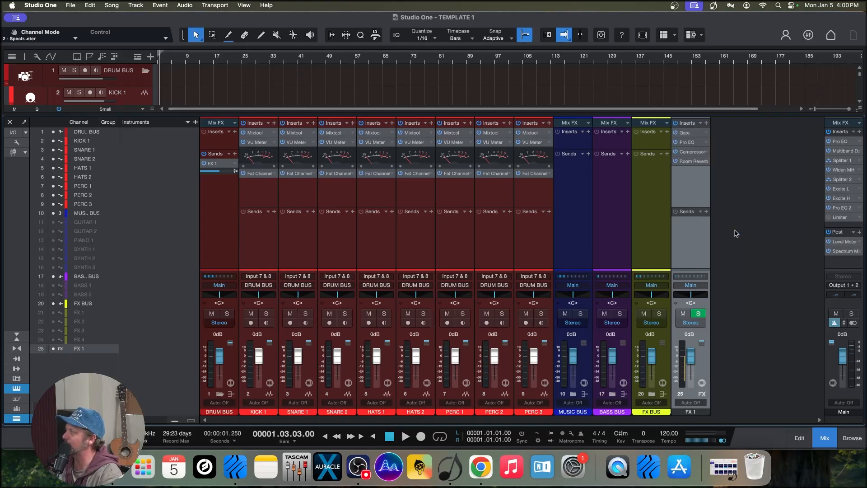
pyautogui.click(700, 124)
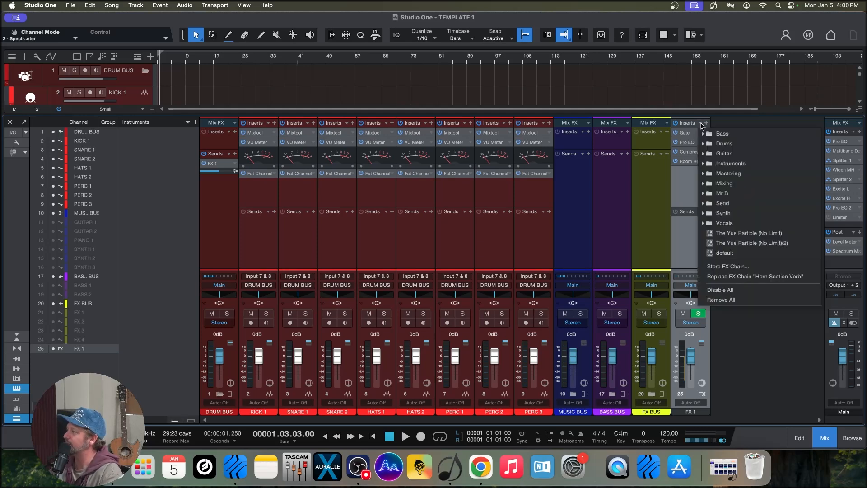
pyautogui.click(732, 300)
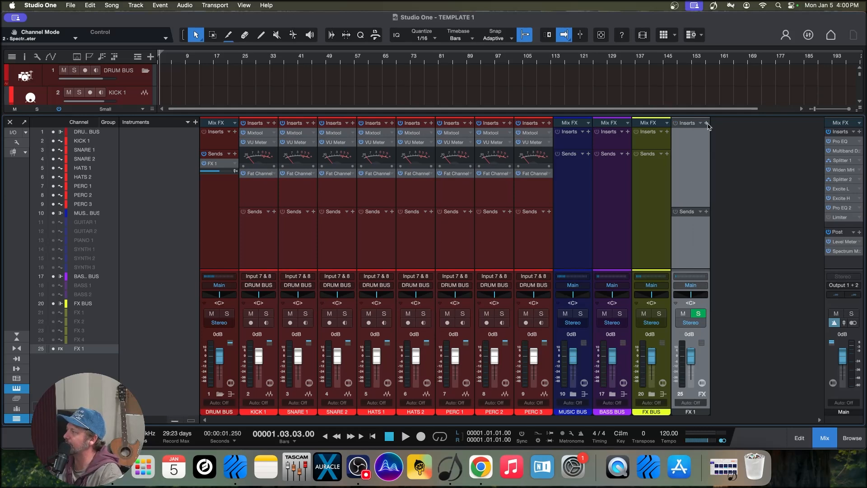
# Step: Insert Room Reverb followed by Pro EQ on the FX 1 channel
pyautogui.click(707, 123)
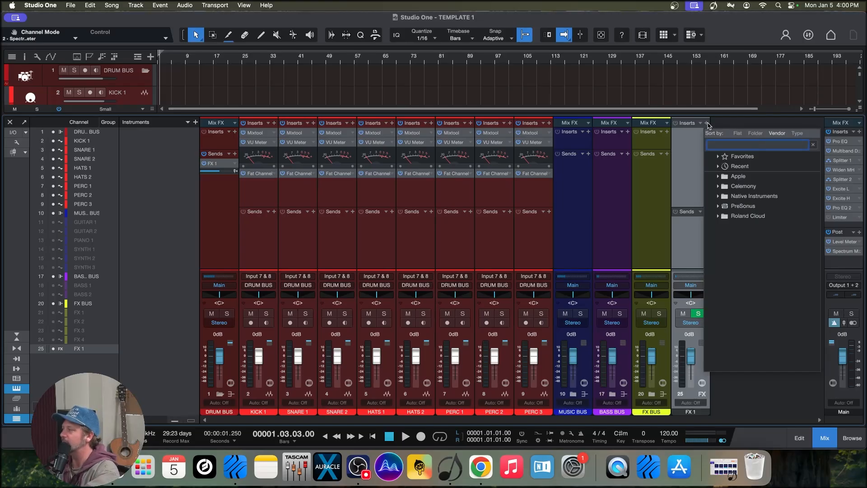
pyautogui.click(707, 125)
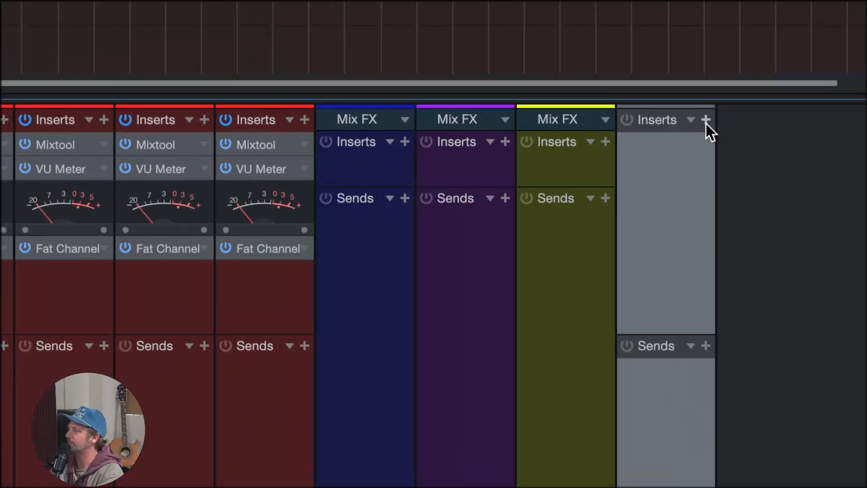
pyautogui.click(707, 124)
pyautogui.write('rev')
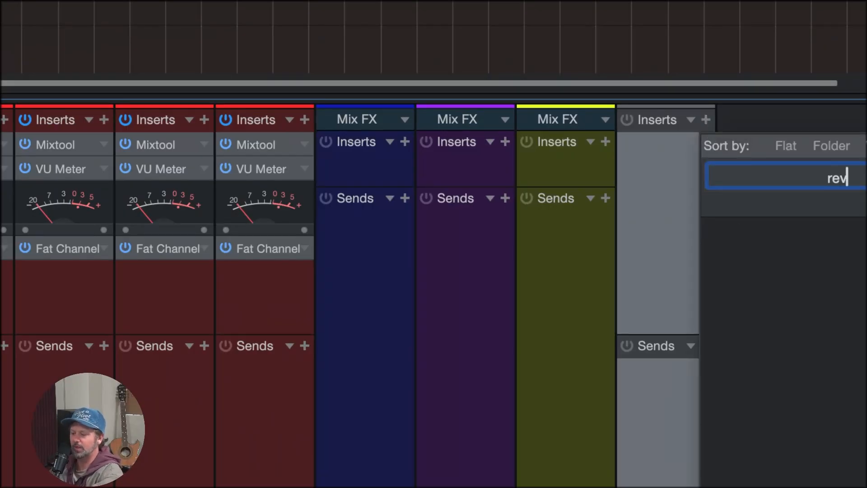
pyautogui.write('erb')
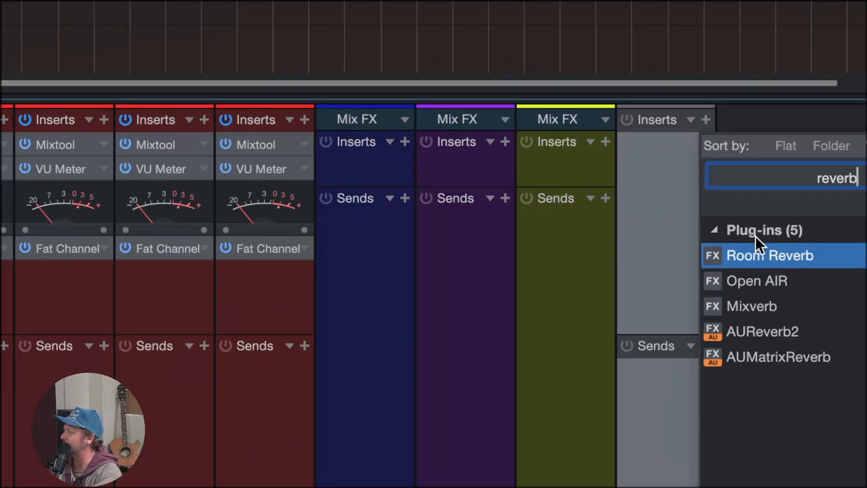
pyautogui.click(763, 253)
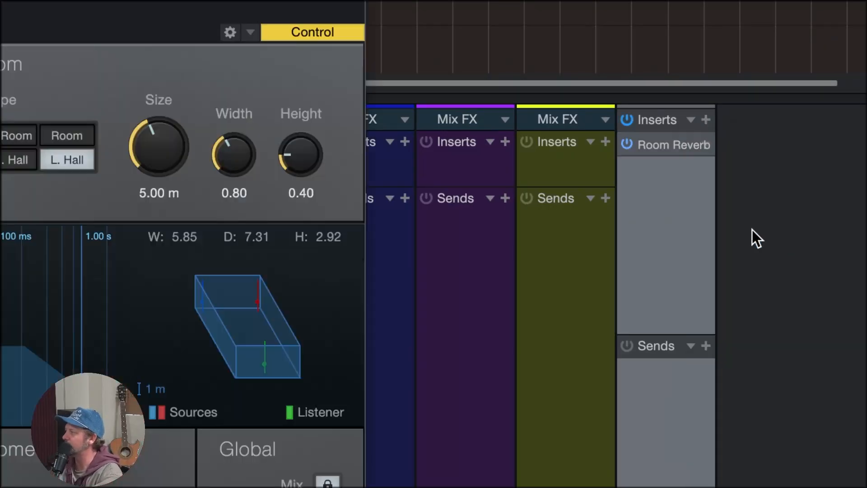
pyautogui.click(706, 120)
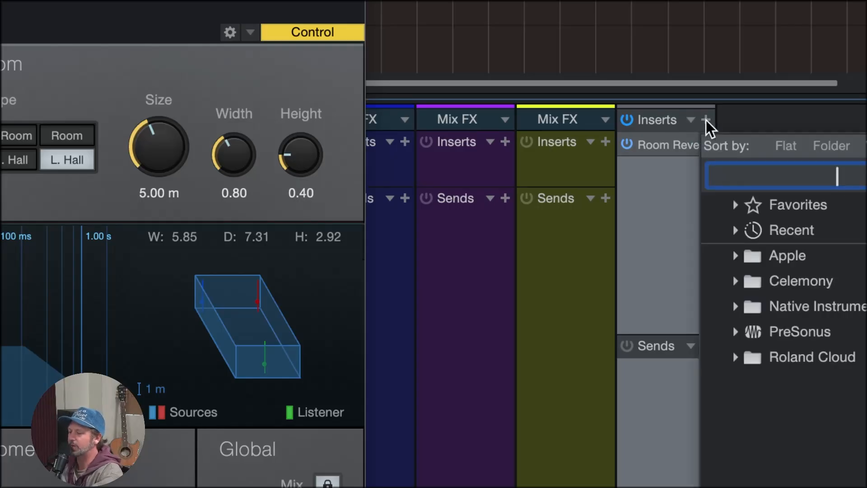
pyautogui.write('eq')
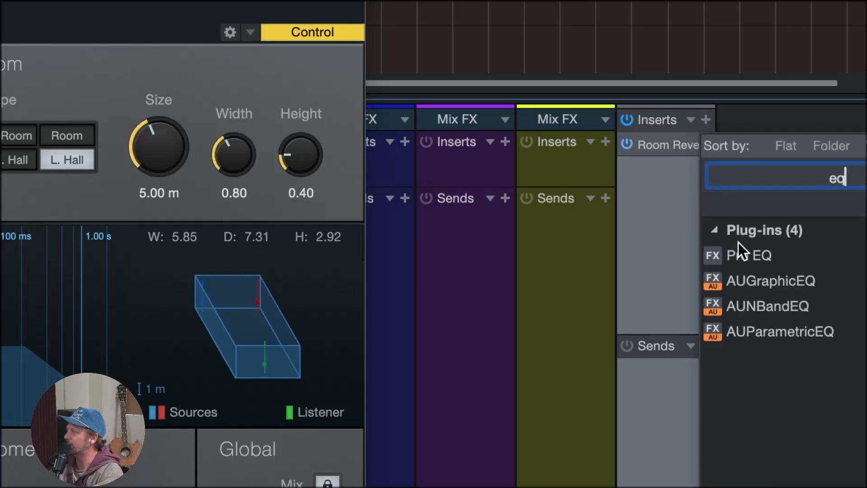
pyautogui.click(739, 246)
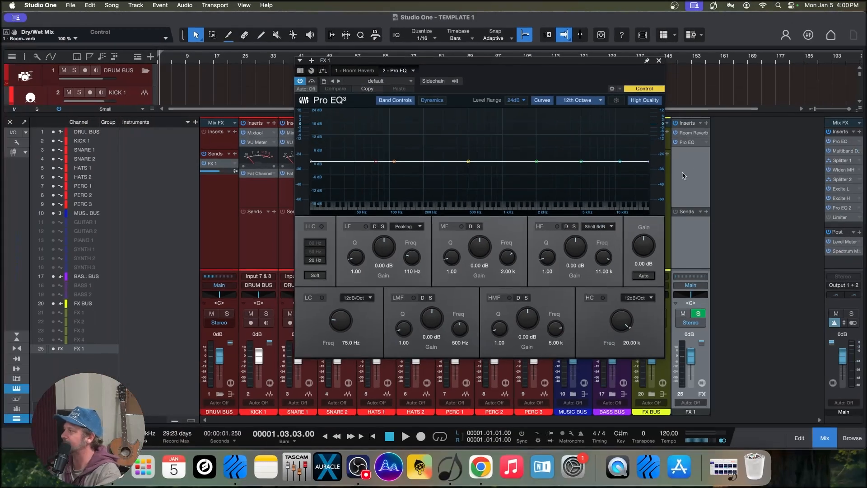
# Step: Enable the Pro EQ low cut at 331 Hz and high cut at 2.05 kHz on FX 1, and close the plug-in
pyautogui.moveTo(663, 120); pyautogui.dragTo(665, 127)
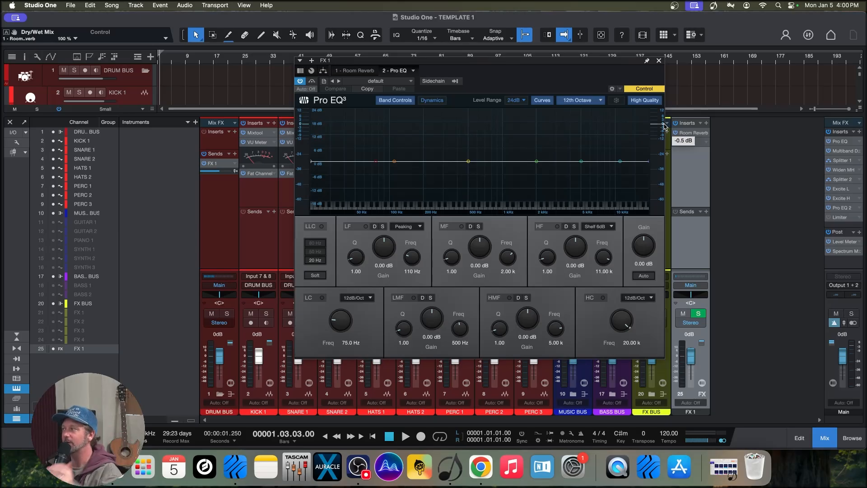
pyautogui.click(322, 298)
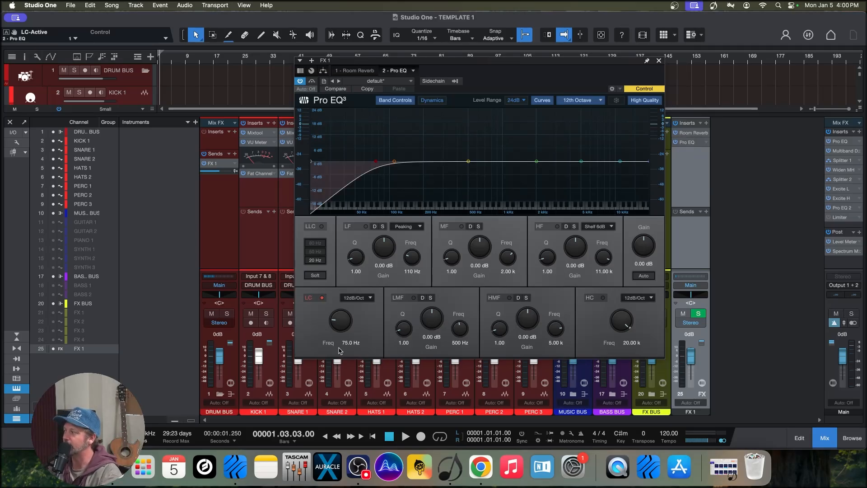
pyautogui.moveTo(342, 331); pyautogui.dragTo(356, 315)
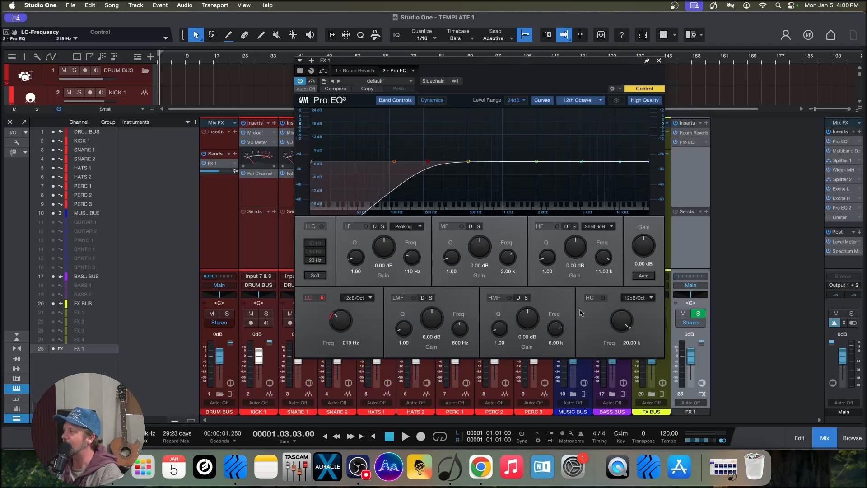
pyautogui.click(603, 297)
pyautogui.moveTo(621, 320); pyautogui.dragTo(617, 344)
pyautogui.moveTo(344, 323); pyautogui.dragTo(407, 168)
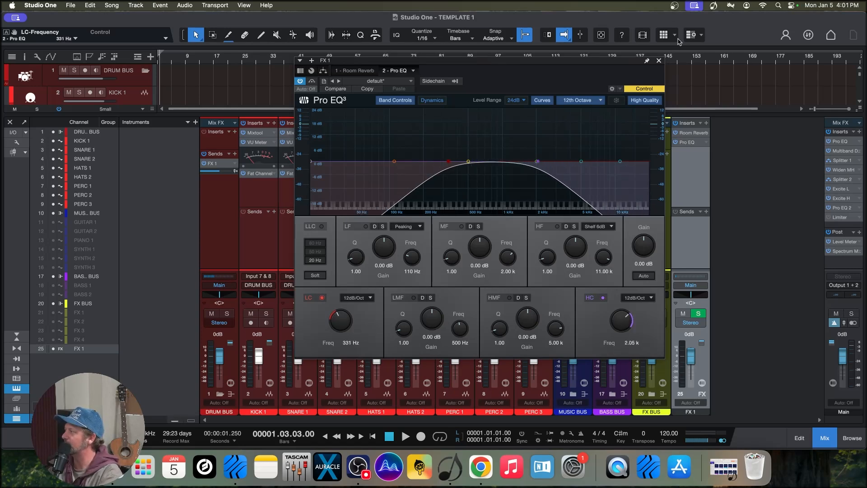
pyautogui.click(659, 61)
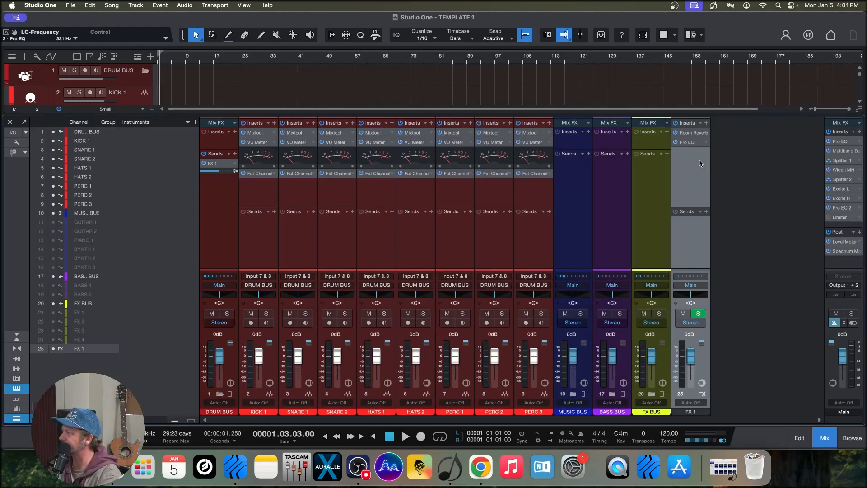
# Step: Load the Large Tunnel preset in FX 1's Room Reverb, close the plug-in and collapse its insert controls
pyautogui.click(701, 135)
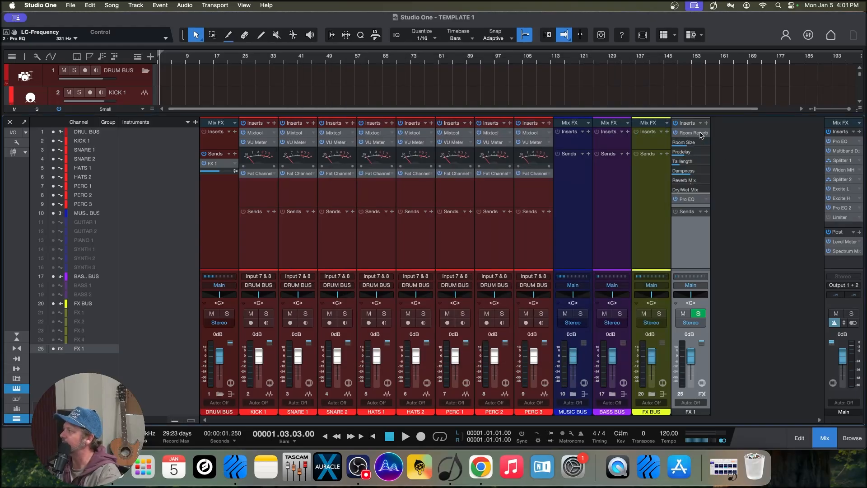
pyautogui.click(701, 134)
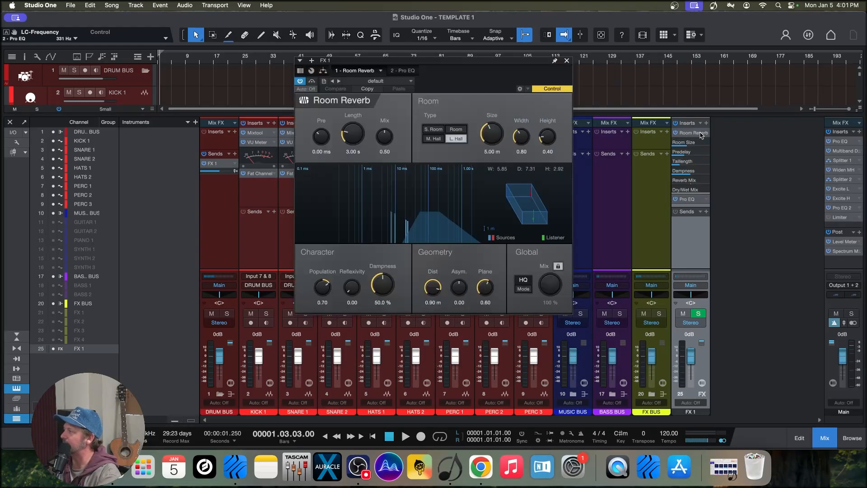
pyautogui.click(388, 81)
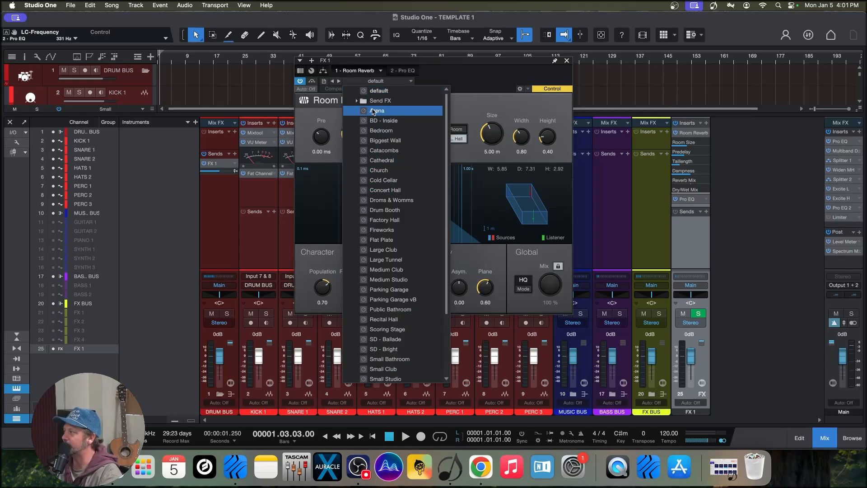
pyautogui.click(379, 260)
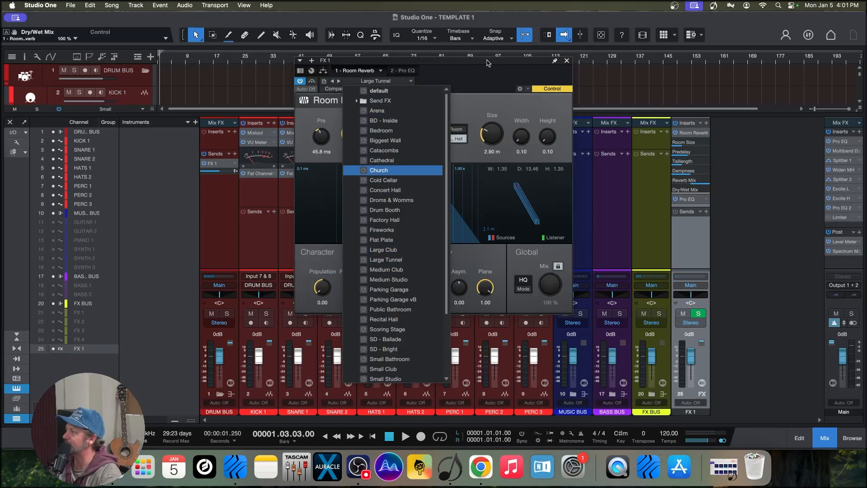
pyautogui.click(567, 61)
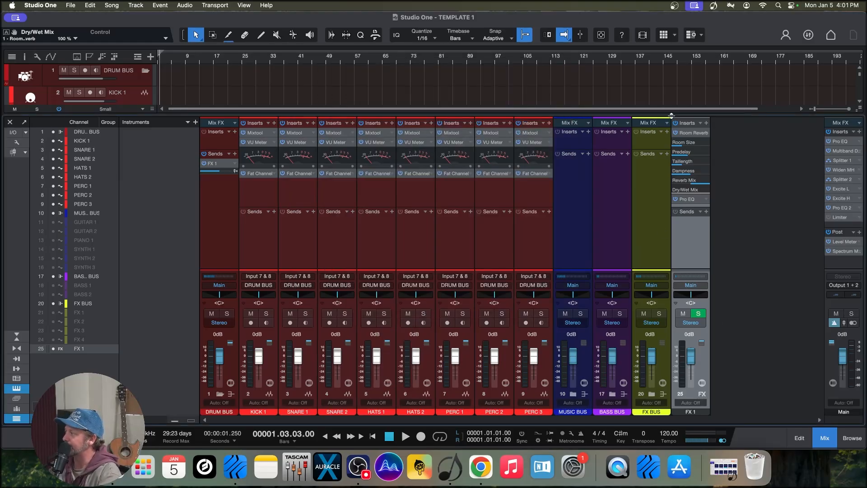
pyautogui.click(693, 136)
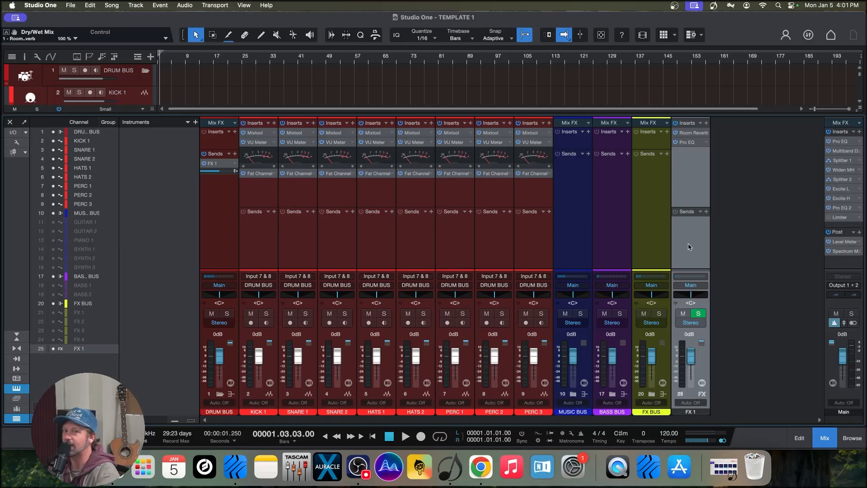
# Step: Colour the FX 1 channel green and rename it REVERB 1
pyautogui.click(694, 413)
pyautogui.click(523, 365)
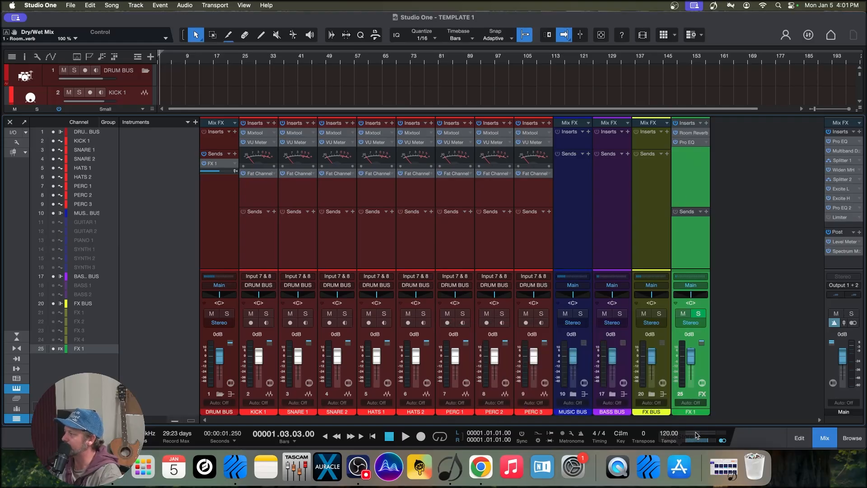
pyautogui.doubleClick(689, 411)
pyautogui.write('REVER')
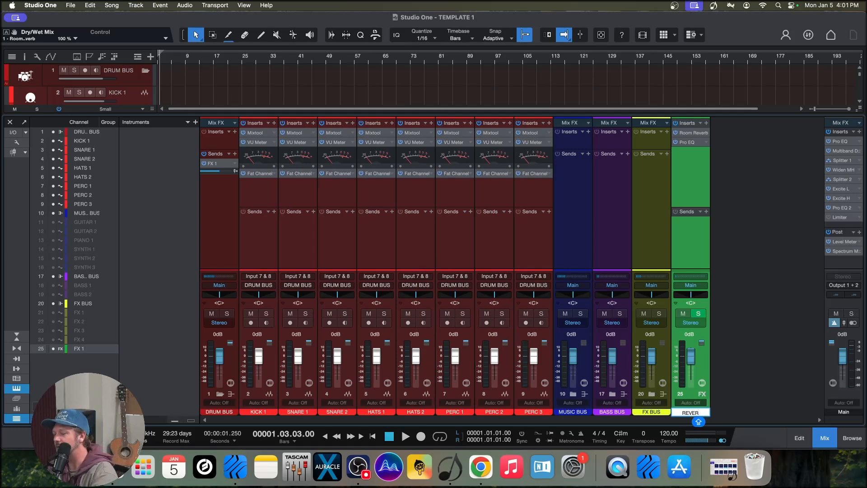
pyautogui.write('B 1')
pyautogui.press('Return')
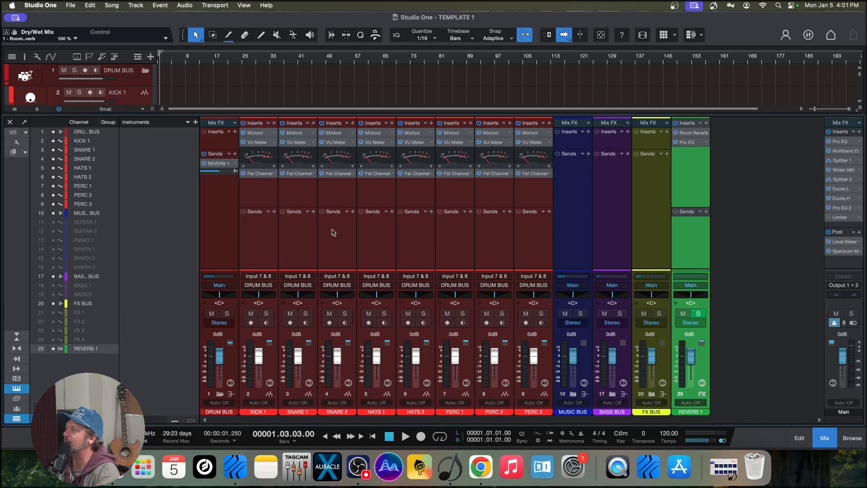
# Step: Add a send on KICK 1 to a new FX channel
pyautogui.click(274, 211)
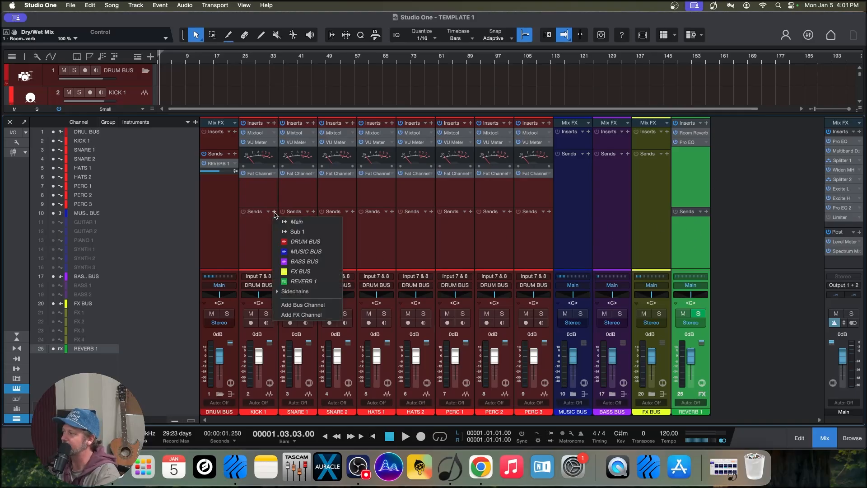
pyautogui.click(302, 315)
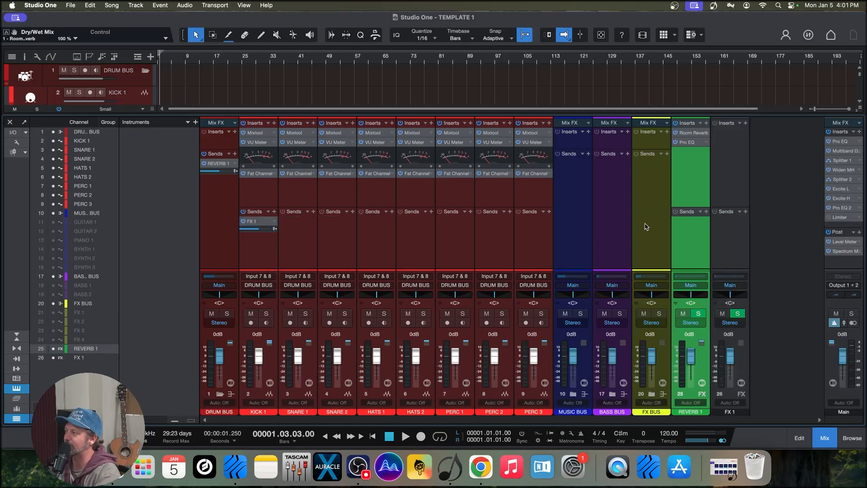
# Step: Insert Analog Delay on the FX 1 channel, load its Dub Me 8th preset and close the plug-in
pyautogui.click(744, 122)
pyautogui.write('DEE')
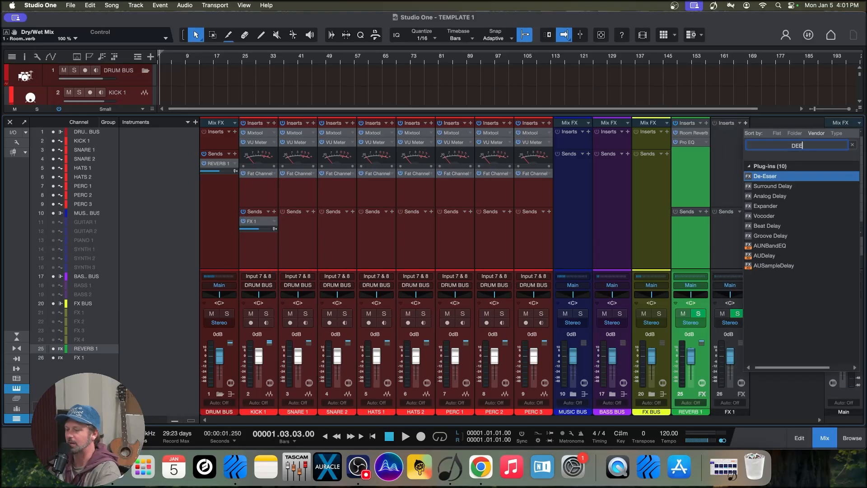
pyautogui.press('BackSpace')
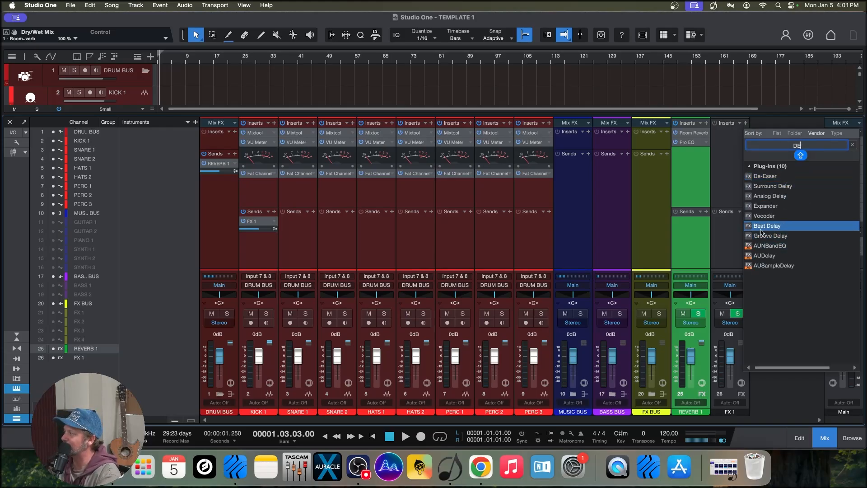
pyautogui.click(779, 196)
pyautogui.click(385, 82)
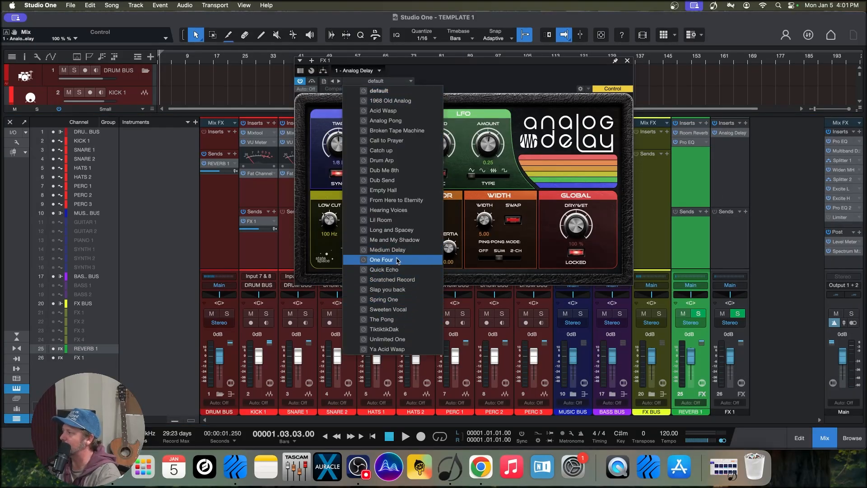
pyautogui.click(384, 170)
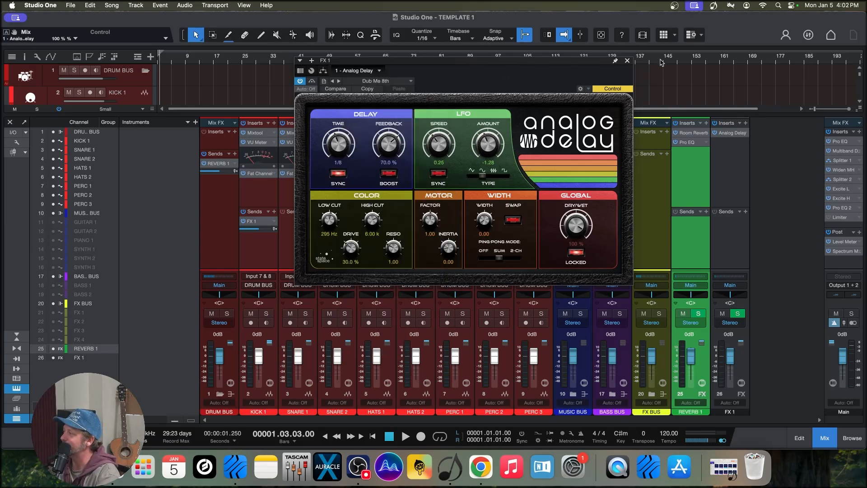
pyautogui.click(627, 61)
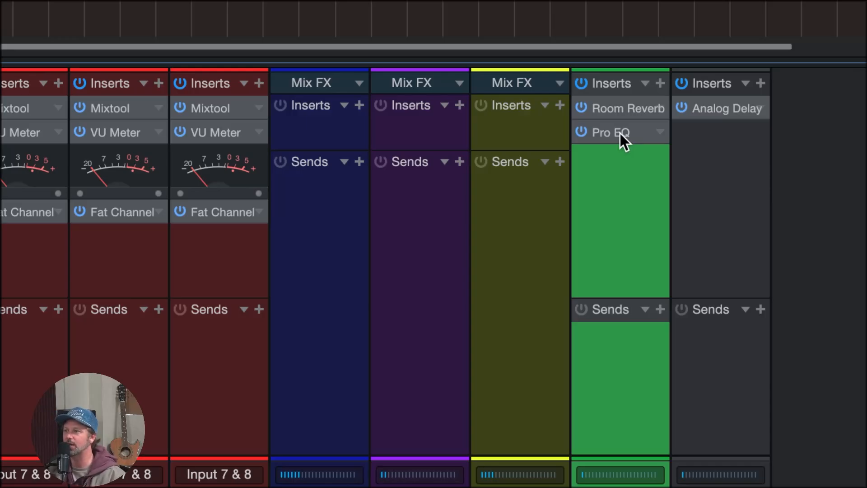
# Step: Copy the Pro EQ from REVERB 1 to FX 1's inserts and colour the FX 1 channel green
pyautogui.moveTo(620, 134); pyautogui.dragTo(701, 139)
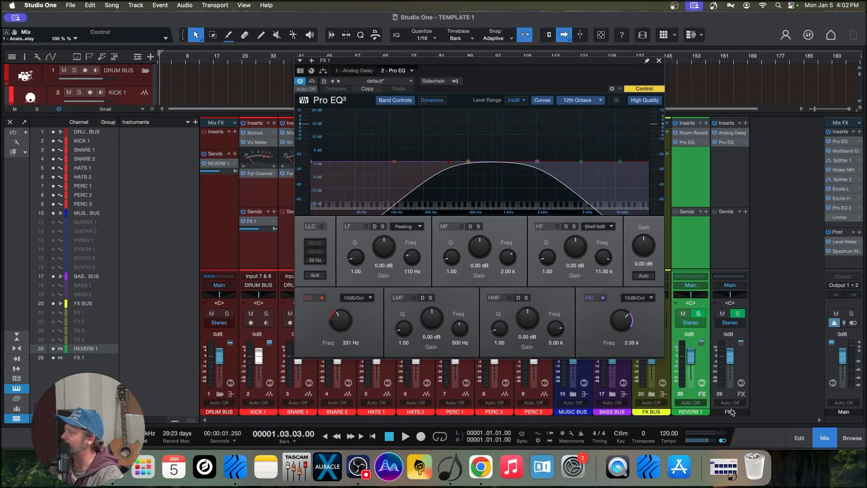
pyautogui.click(730, 411)
pyautogui.click(730, 413)
pyautogui.click(730, 412)
pyautogui.click(730, 412)
pyautogui.click(547, 371)
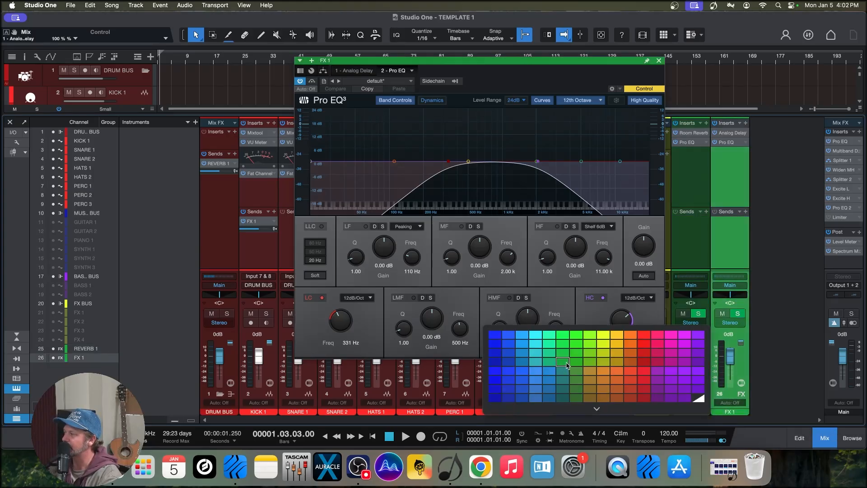
pyautogui.click(567, 365)
pyautogui.click(701, 251)
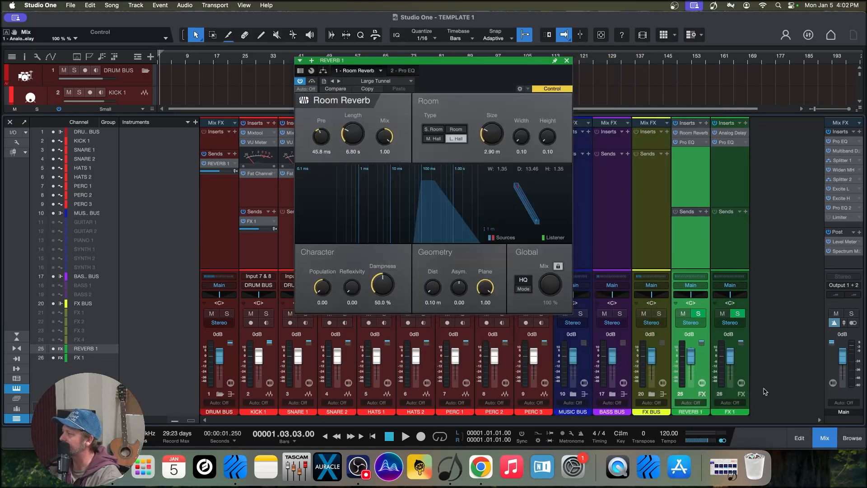
# Step: Rename the FX 1 channel DELAY 1 and close the floating channel window
pyautogui.doubleClick(730, 414)
pyautogui.write('DELAY')
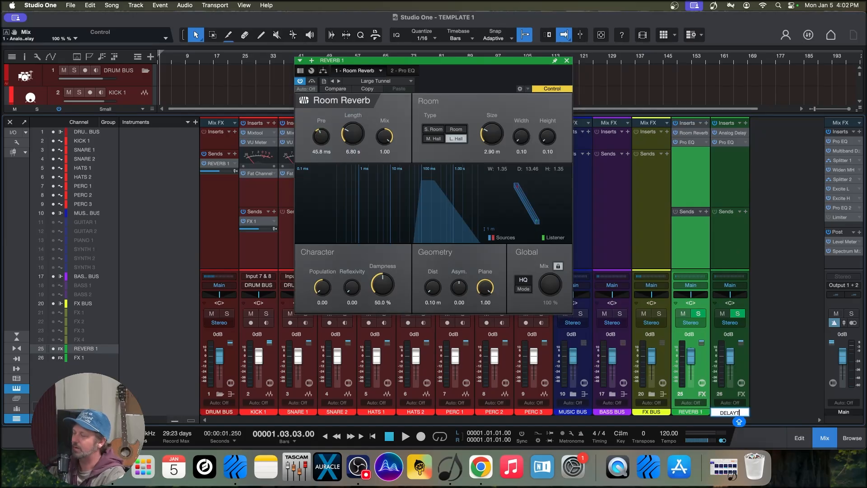
pyautogui.press('capslock')
pyautogui.write('1')
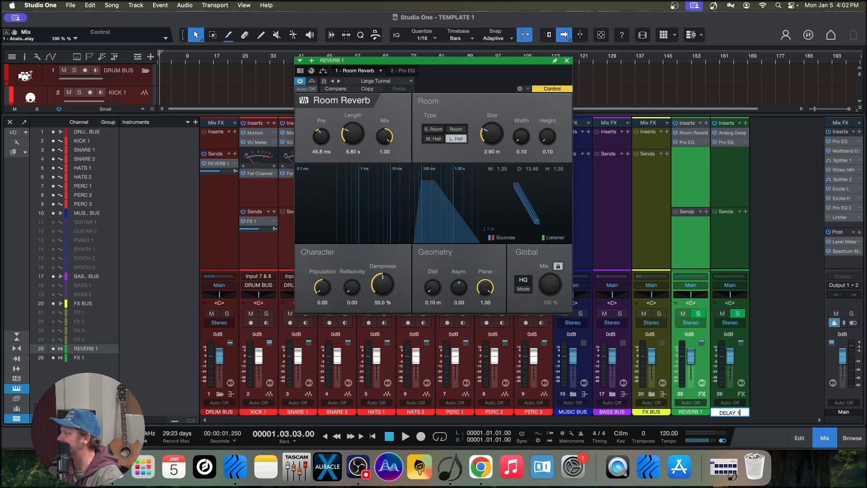
pyautogui.press('Return')
pyautogui.click(655, 194)
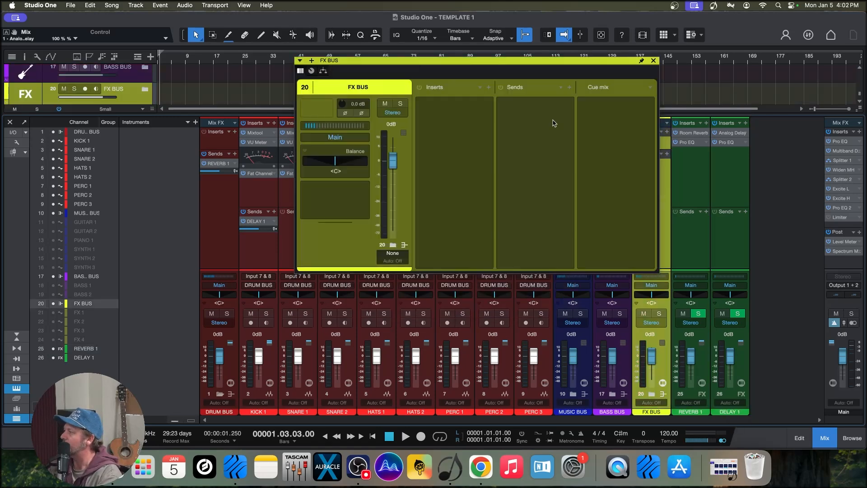
pyautogui.click(653, 60)
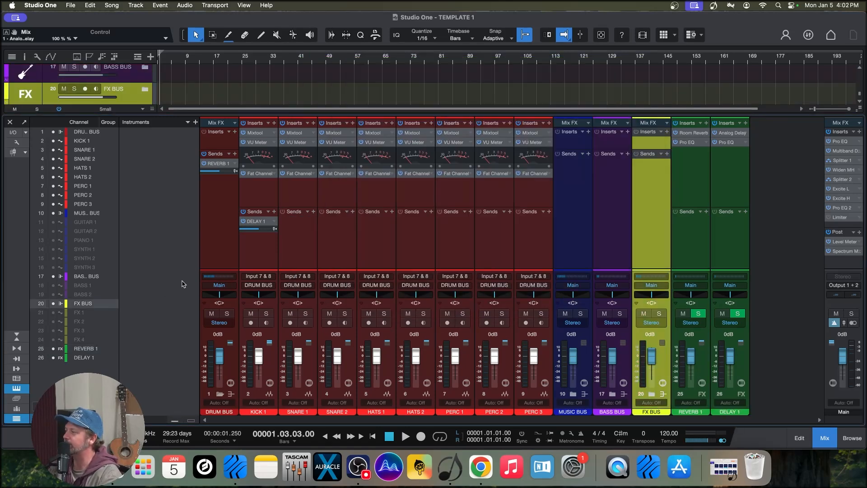
# Step: Add a send on SNARE 1 to a new FX channel
pyautogui.click(313, 211)
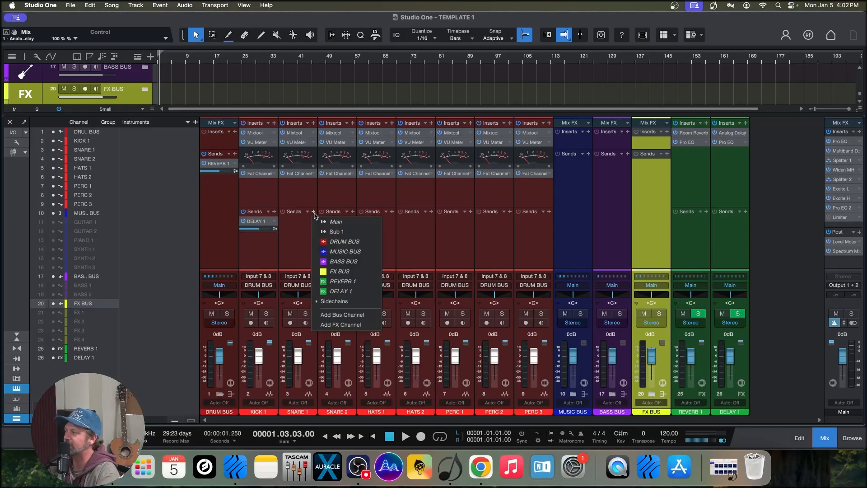
pyautogui.click(335, 326)
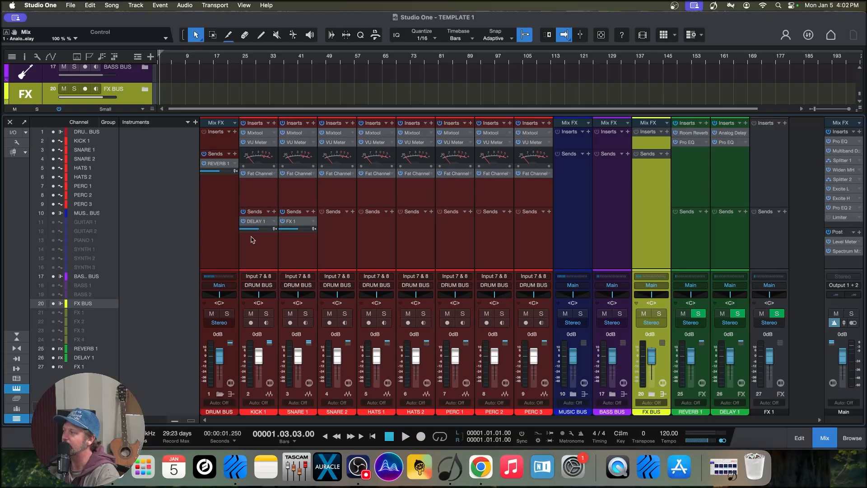
# Step: Raise KICK 1's DELAY 1 send level to +0.8, and switch off both that send and SNARE 1's FX 1 send
pyautogui.click(254, 239)
pyautogui.moveTo(256, 229)
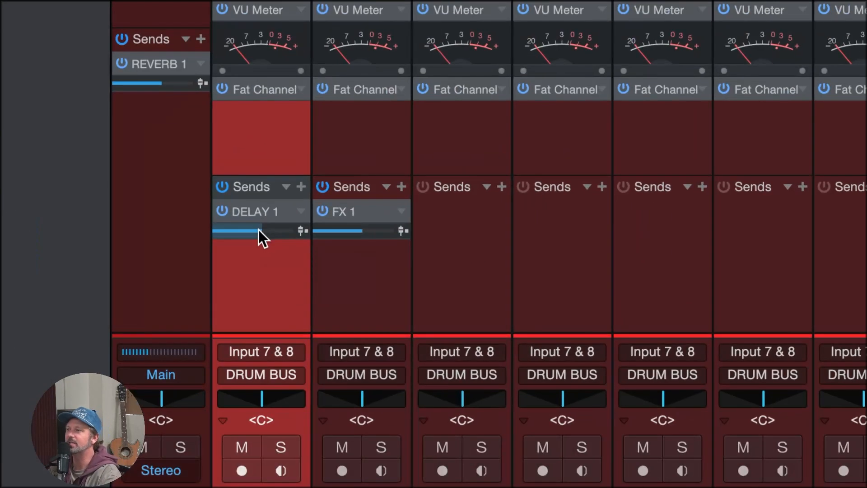
pyautogui.moveTo(261, 230)
pyautogui.mouseDown()
pyautogui.moveTo(269, 228)
pyautogui.moveTo(214, 229)
pyautogui.moveTo(279, 231)
pyautogui.moveTo(237, 232)
pyautogui.moveTo(267, 232)
pyautogui.mouseUp()
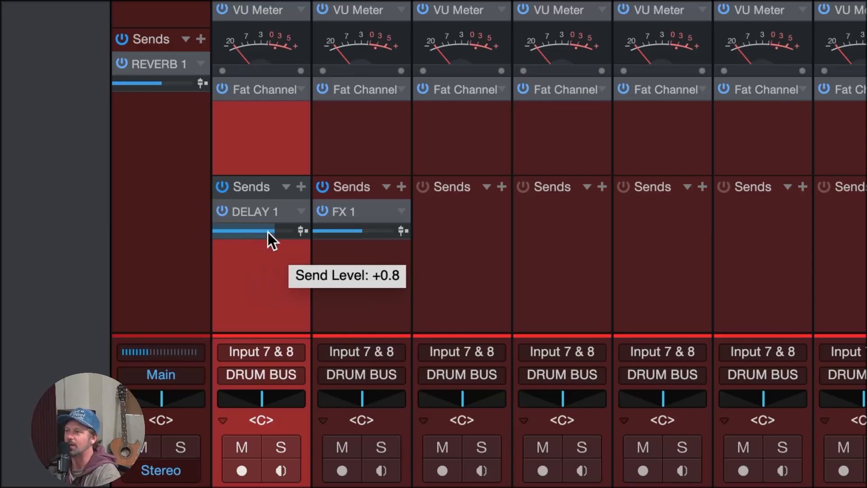
pyautogui.click(222, 211)
pyautogui.click(321, 211)
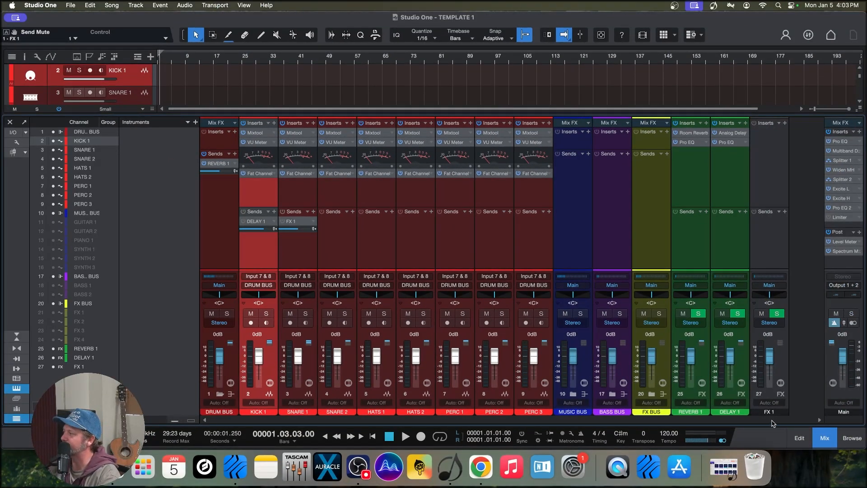
# Step: Colour the new FX 1 channel green to match the other effect channels
pyautogui.click(770, 412)
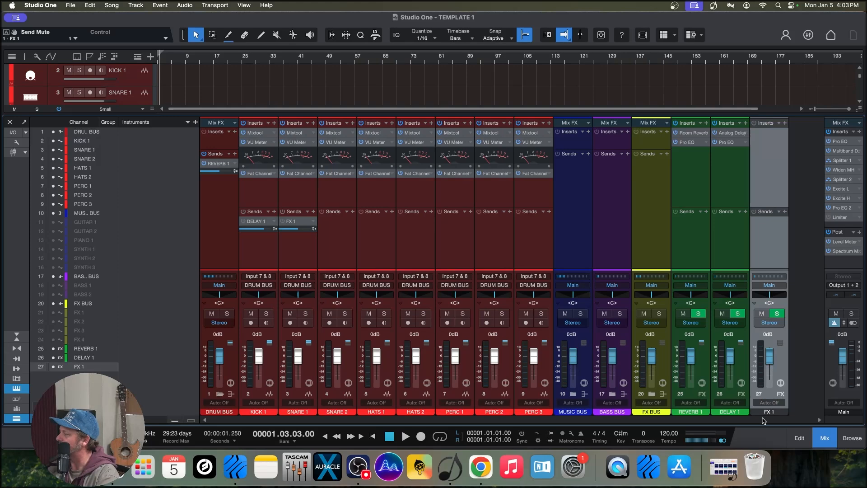
pyautogui.click(772, 414)
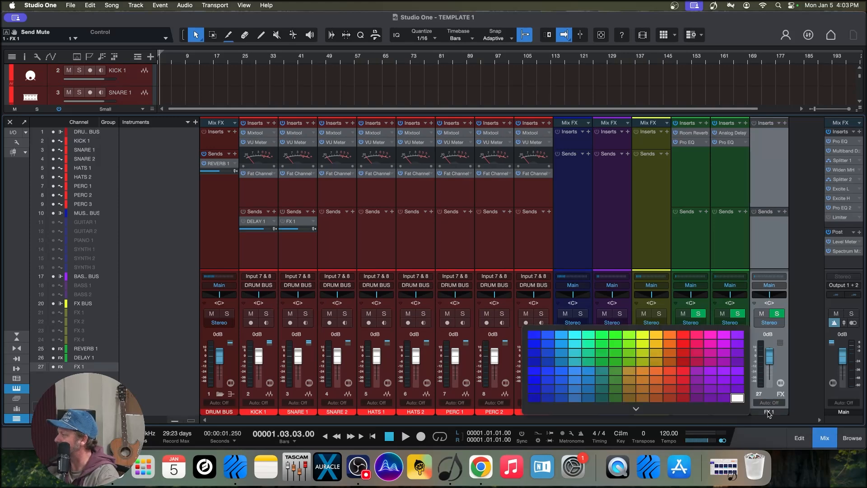
pyautogui.click(603, 364)
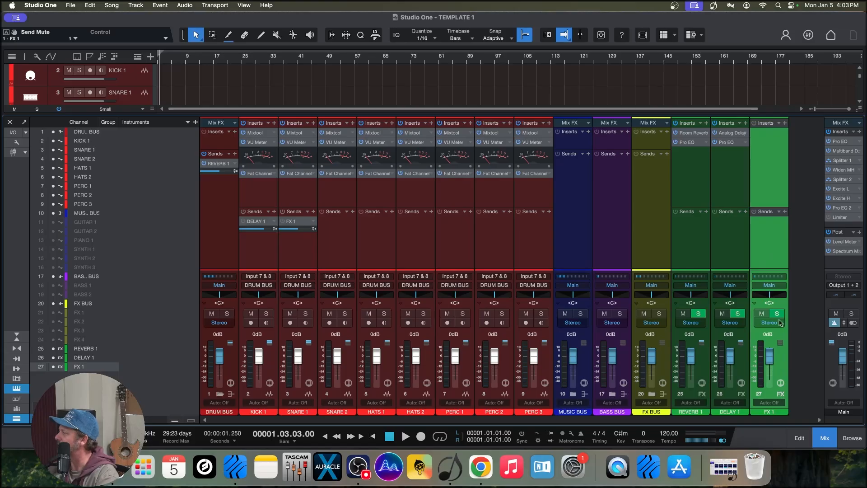
# Step: Load the Vintage Delay FX chain from the Send presets into FX 1's inserts
pyautogui.click(779, 124)
pyautogui.click(687, 205)
pyautogui.click(687, 206)
pyautogui.click(687, 205)
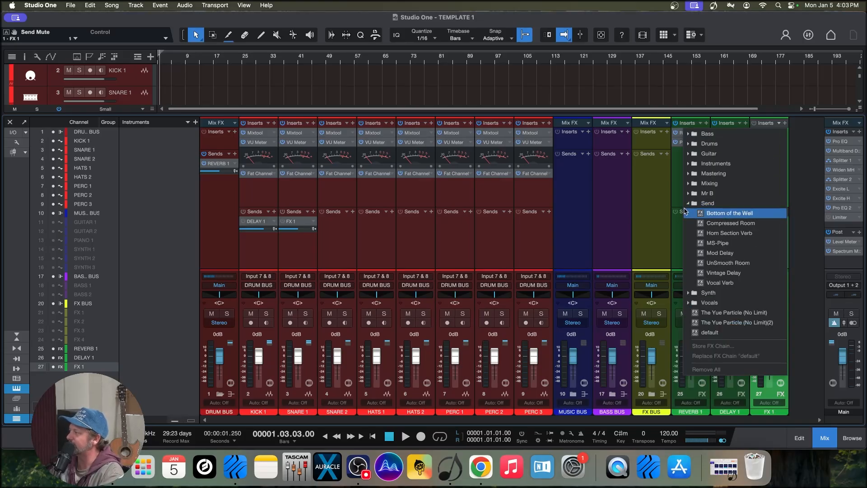
pyautogui.click(733, 273)
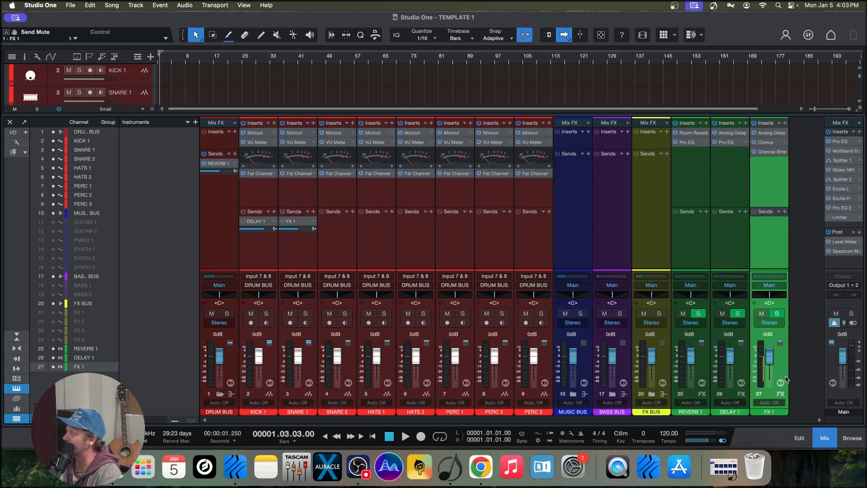
# Step: Rename the FX 1 channel DELAY 2 and set SNARE 1's send level to it to -3.8
pyautogui.click(770, 413)
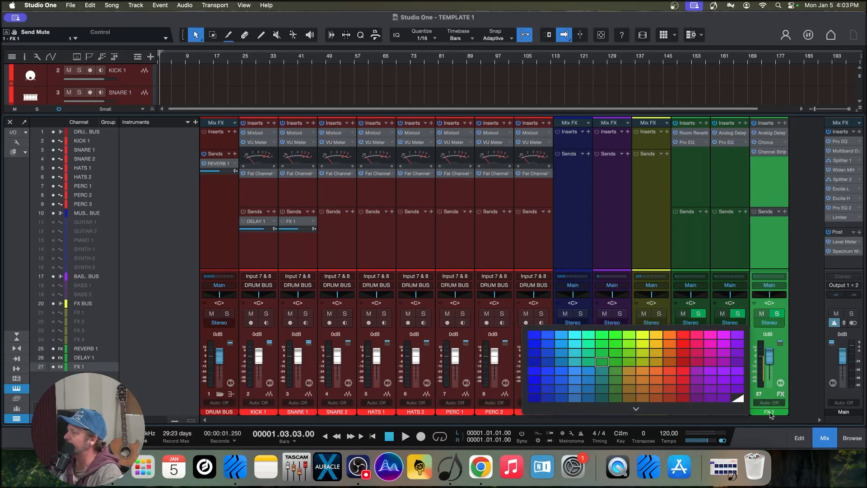
pyautogui.click(770, 413)
pyautogui.write('D')
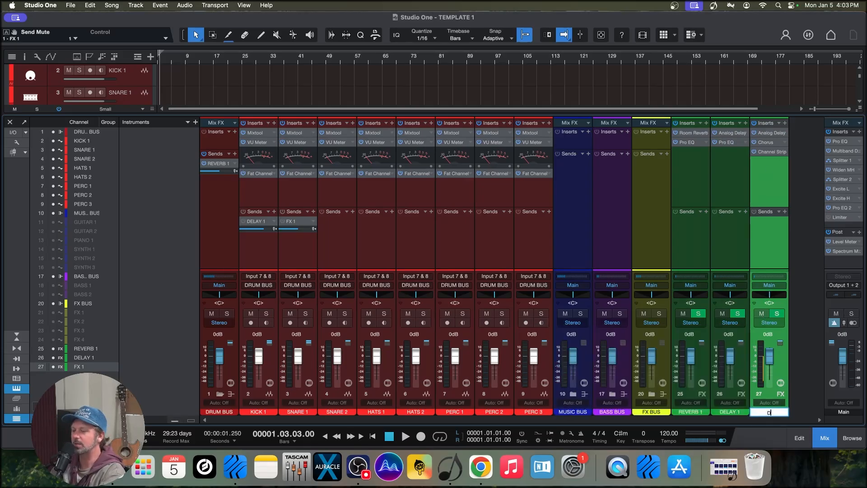
pyautogui.write('ELAY 2')
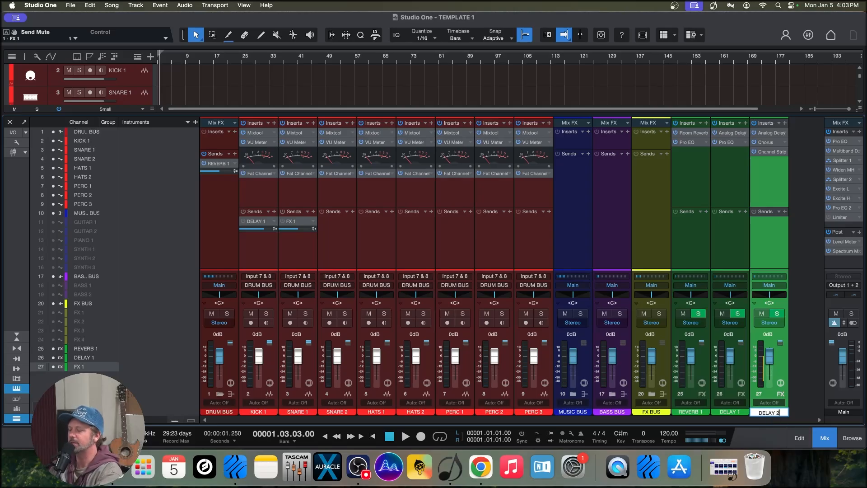
pyautogui.click(764, 253)
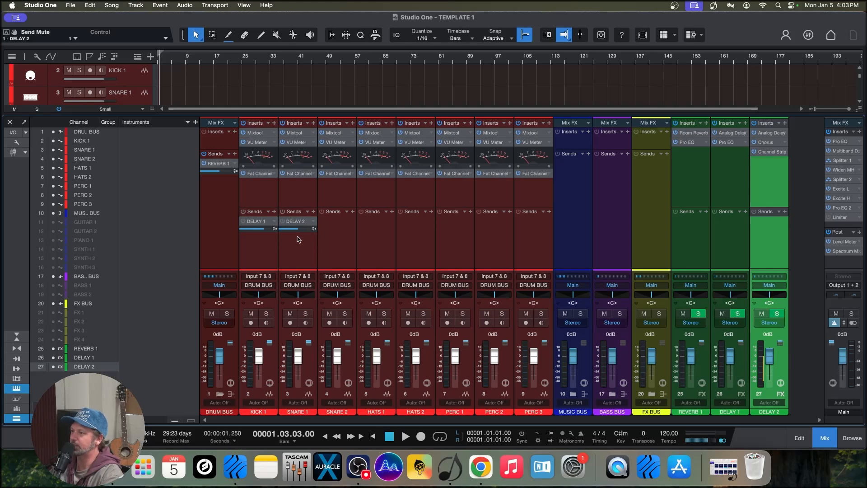
pyautogui.moveTo(296, 230)
pyautogui.mouseDown()
pyautogui.moveTo(288, 231)
pyautogui.moveTo(298, 231)
pyautogui.mouseUp()
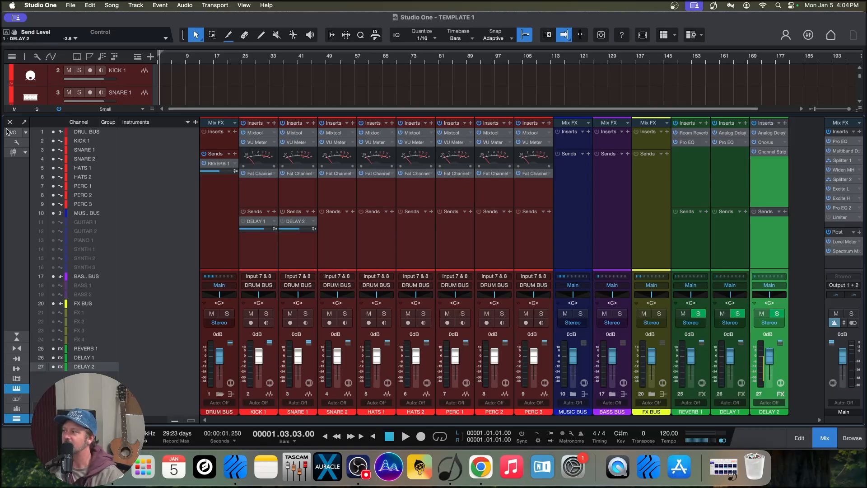
# Step: Save the song as a template, replacing the existing MIX TEMPLATE 1.songtemplate
pyautogui.click(71, 6)
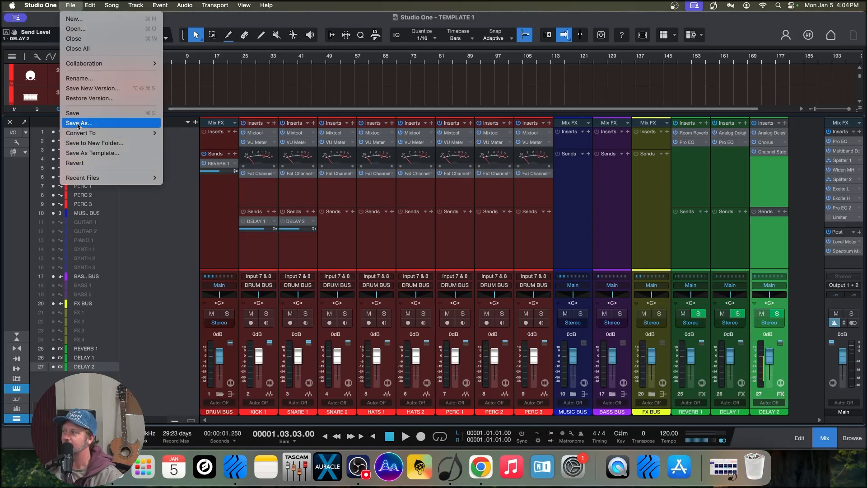
pyautogui.click(86, 154)
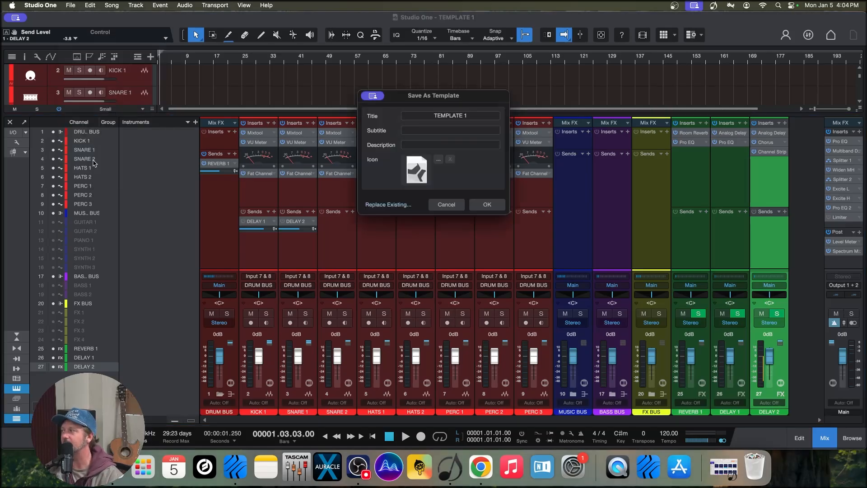
pyautogui.click(387, 205)
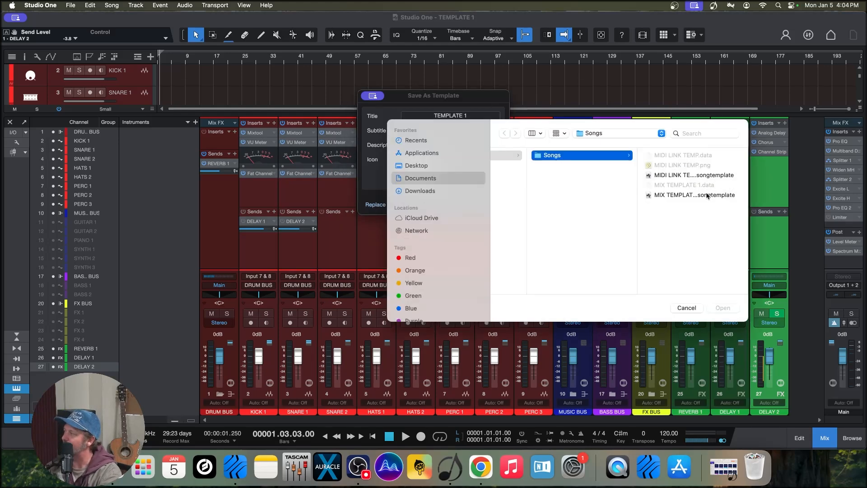
pyautogui.click(711, 195)
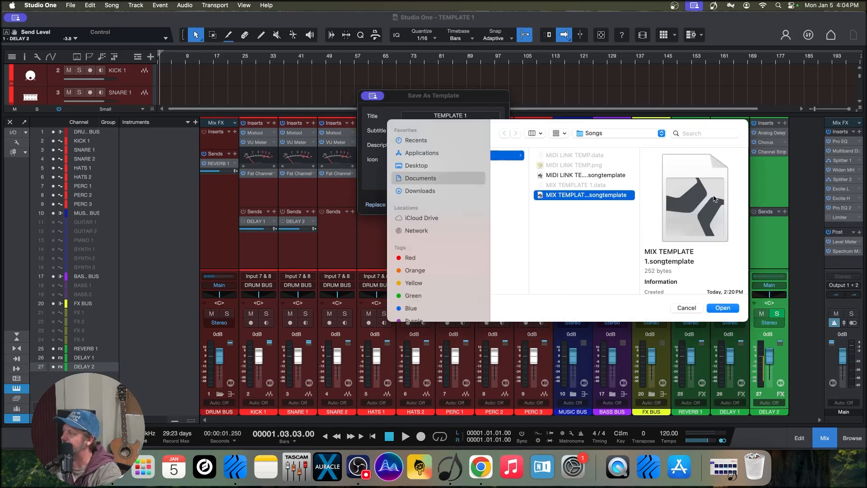
pyautogui.click(724, 310)
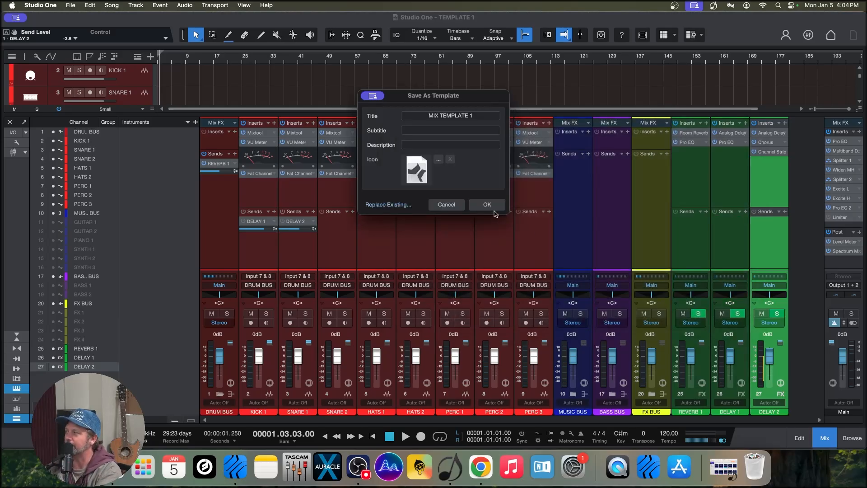
pyautogui.click(488, 206)
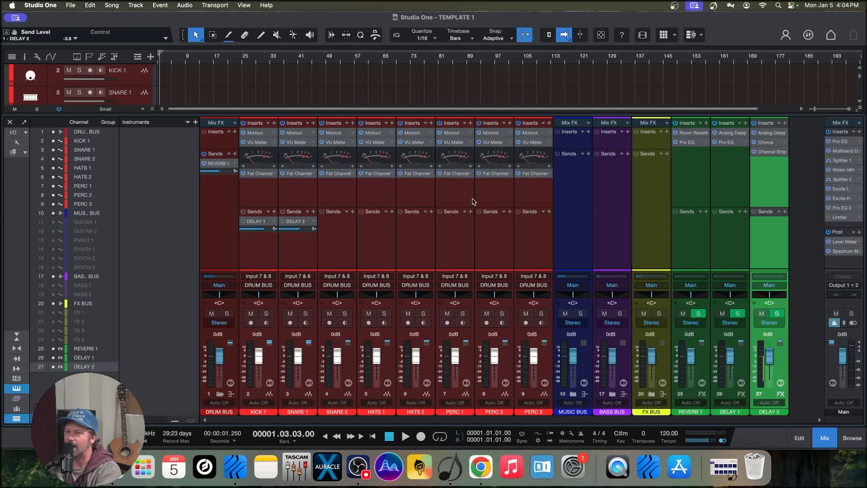